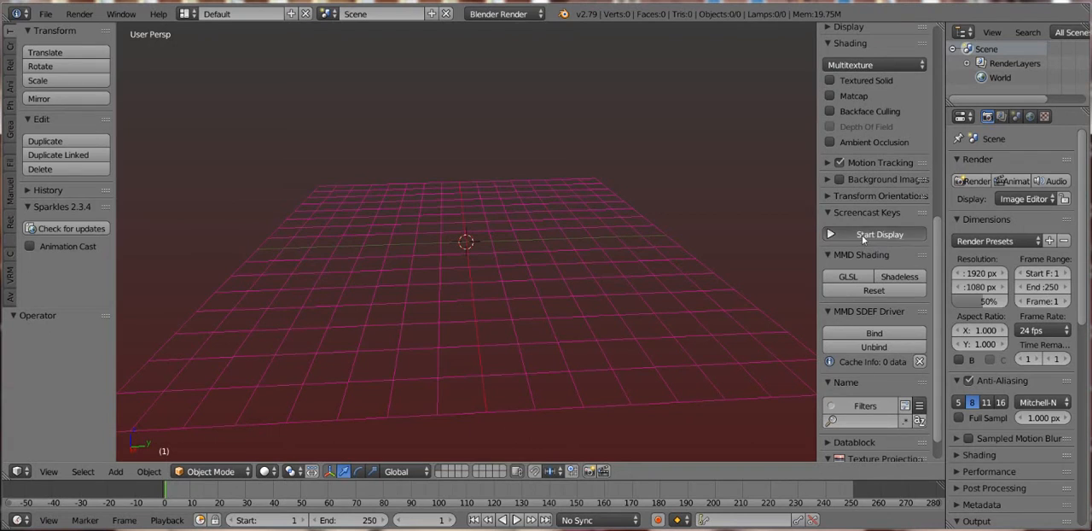
# - Turn on the Screencast Keys display and add a cube mesh at the world origin
pyautogui.click(862, 235)
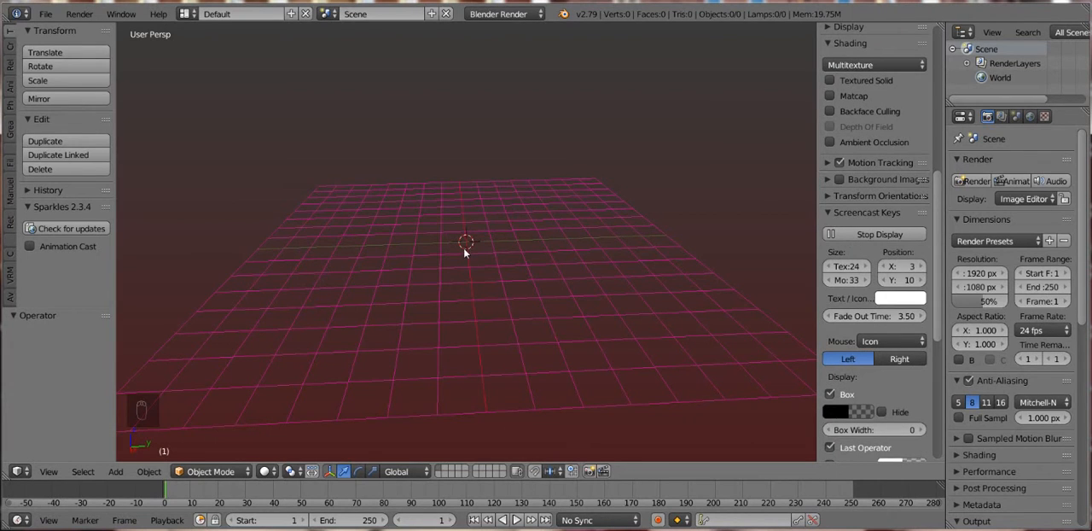
pyautogui.hotkey('shift', 'a')
pyautogui.moveTo(469, 249)
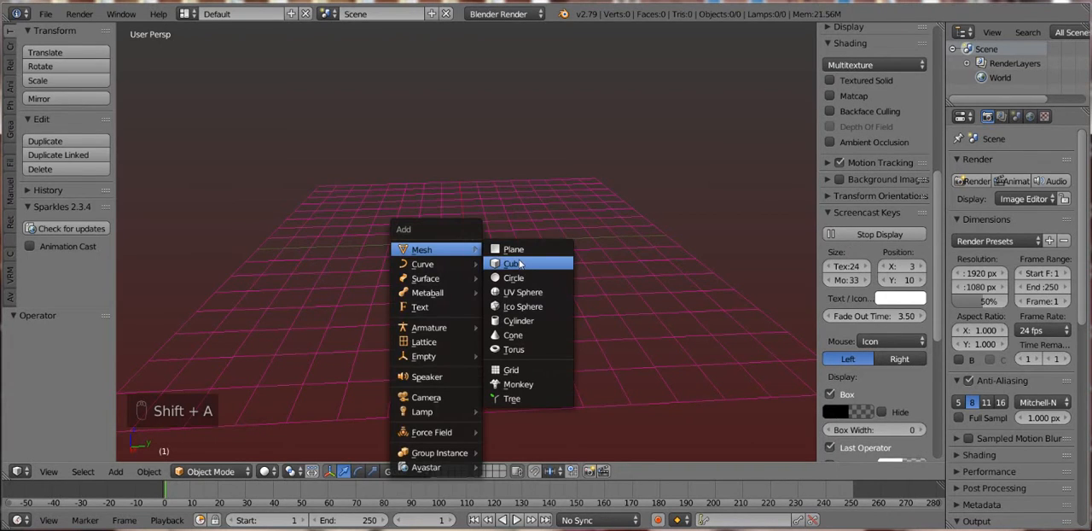
pyautogui.click(515, 264)
pyautogui.scroll(5, 504, 239)
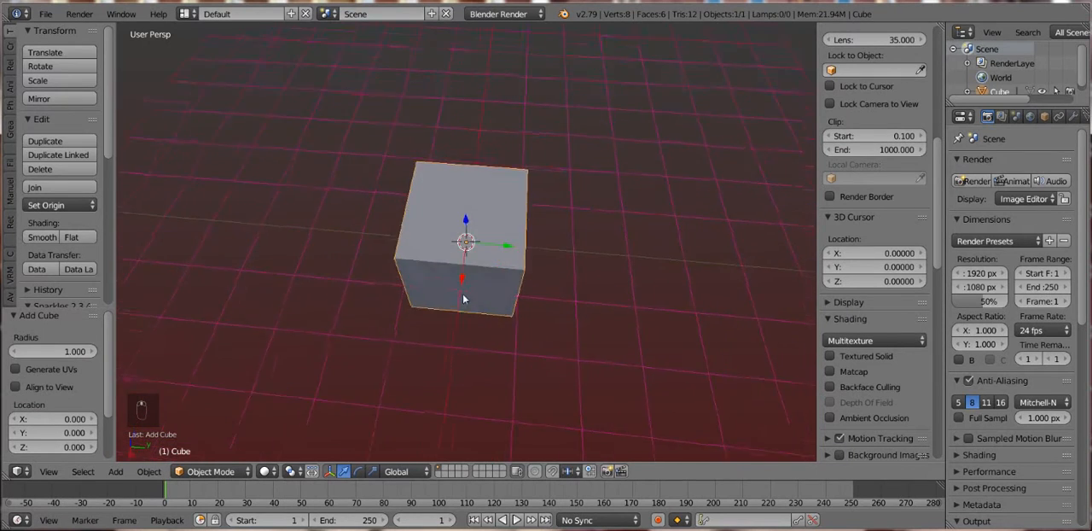
pyautogui.moveTo(462, 293); pyautogui.dragTo(471, 236)
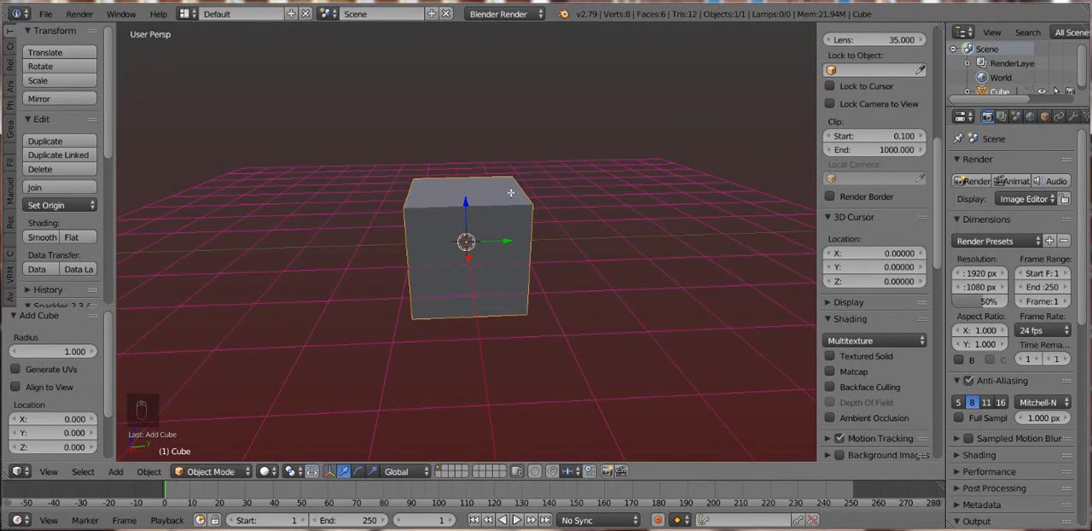
# - Enter Edit Mode on the cube and add one centred loop cut that splits its front and top faces into two equal halves
pyautogui.press('Tab')
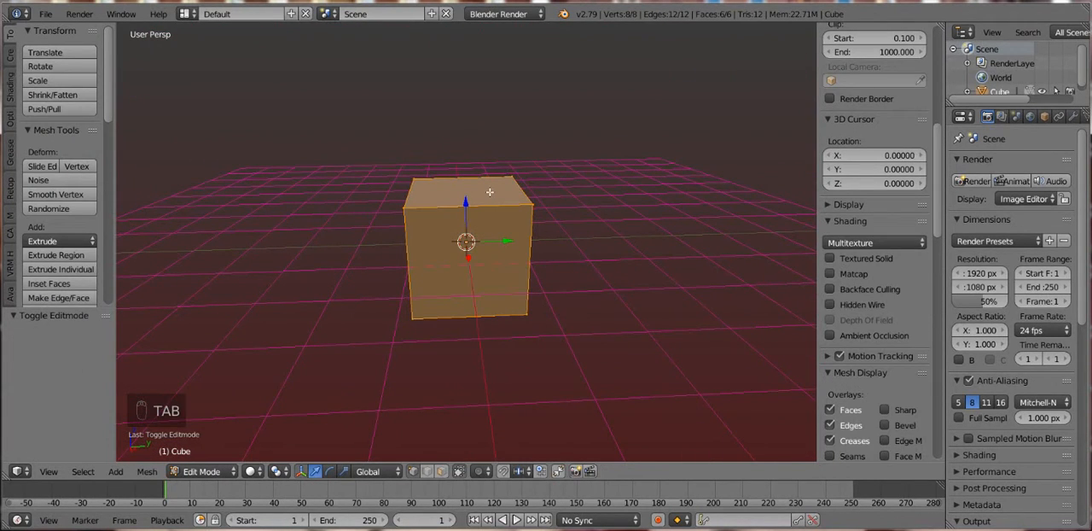
pyautogui.hotkey('alt', 'r')
pyautogui.hotkey('ctrl', 'z')
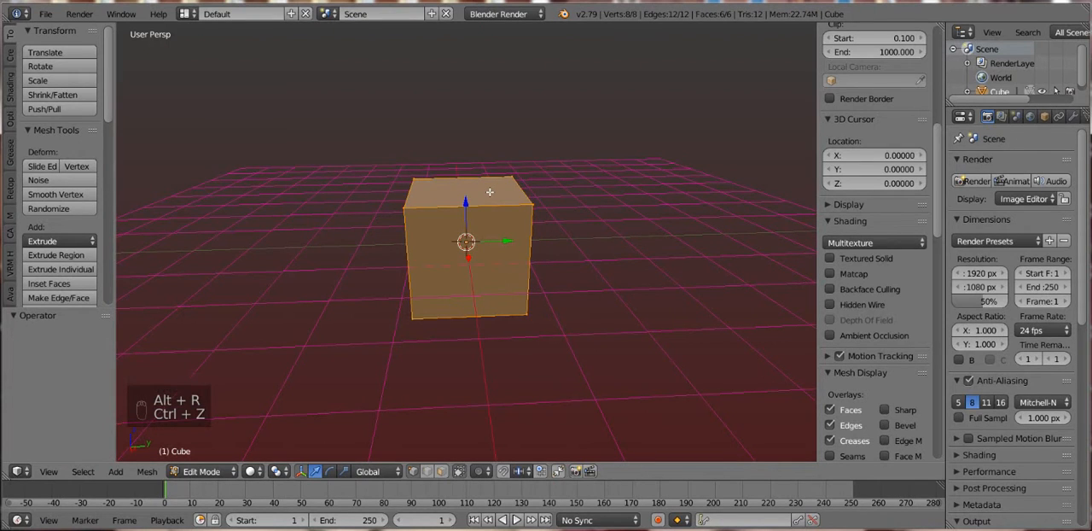
pyautogui.hotkey('ctrl', 'r')
pyautogui.click(489, 192)
pyautogui.rightClick(488, 192)
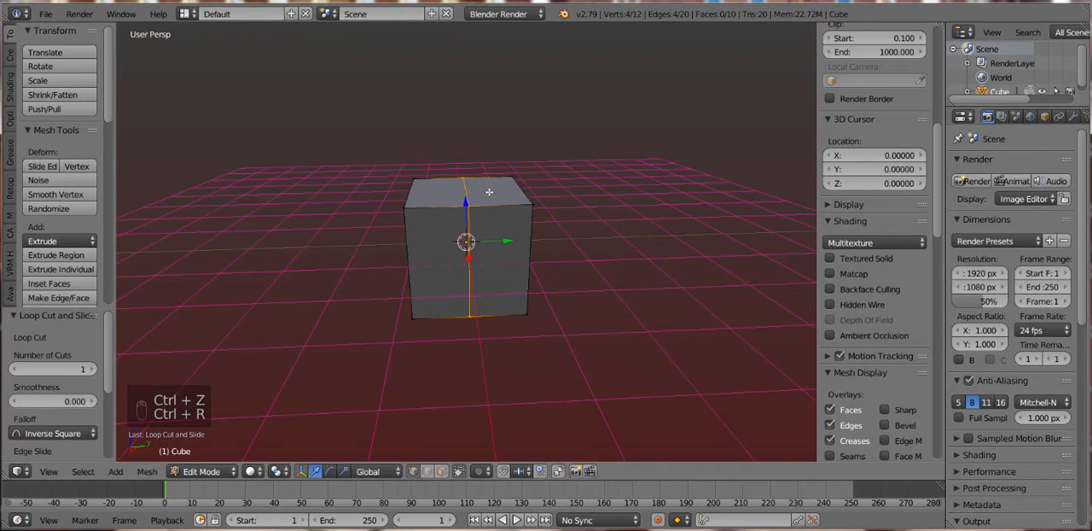
# - Add two loop cuts across the first one over the cube's top: one centred, one midway through the front half
pyautogui.hotkey('ctrl', 'r')
pyautogui.click(529, 196)
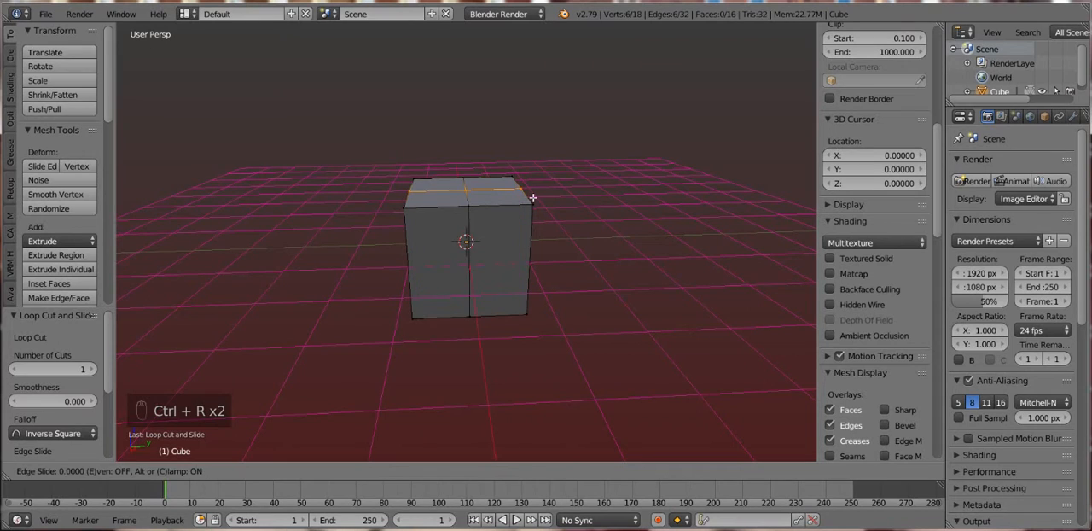
pyautogui.rightClick(532, 198)
pyautogui.hotkey('ctrl', 'r')
pyautogui.click(529, 199)
pyautogui.rightClick(529, 198)
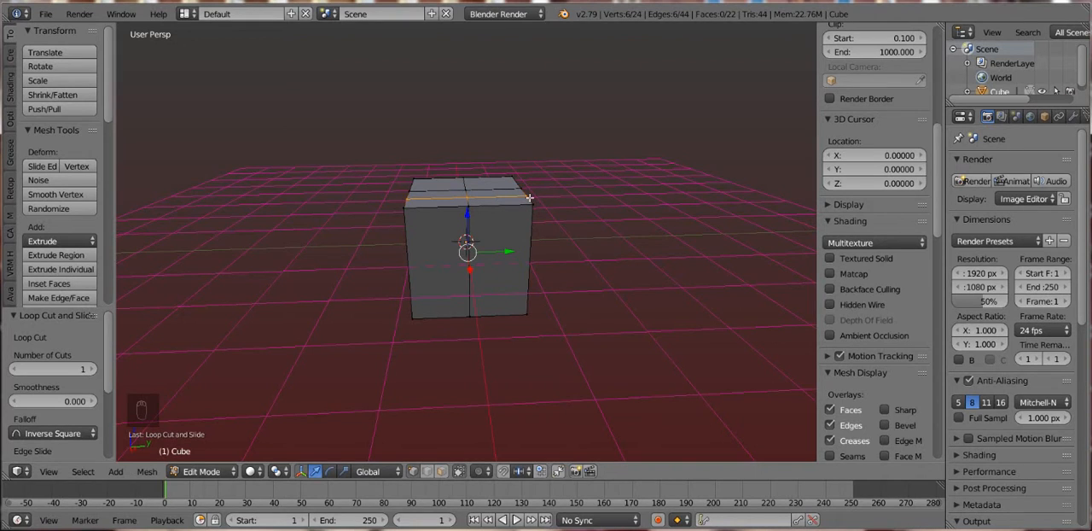
# - Add a vertical loop cut through the middle of the right half and another through the middle of the left half
pyautogui.hotkey('ctrl', 'r')
pyautogui.click(509, 199)
pyautogui.rightClick(508, 198)
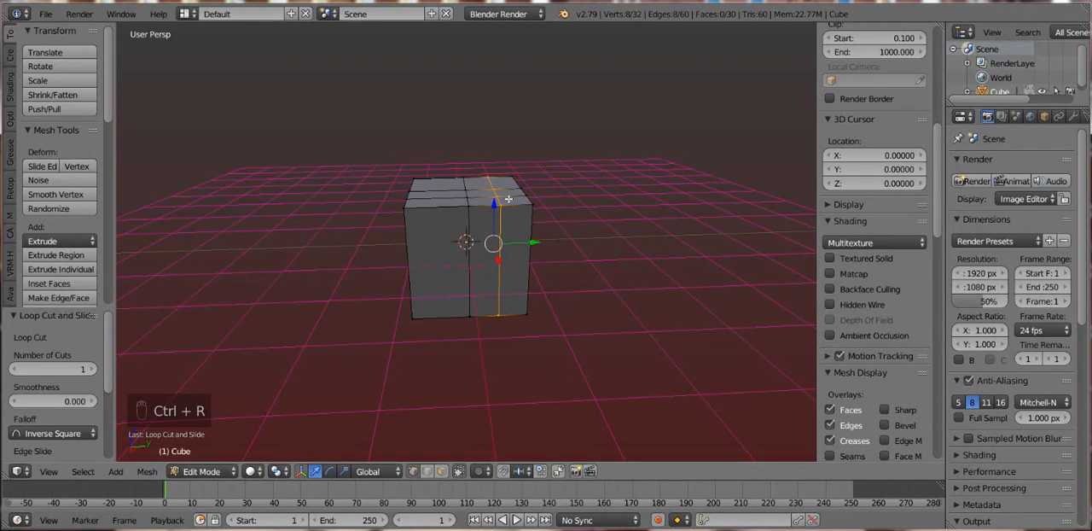
pyautogui.hotkey('ctrl', 'r')
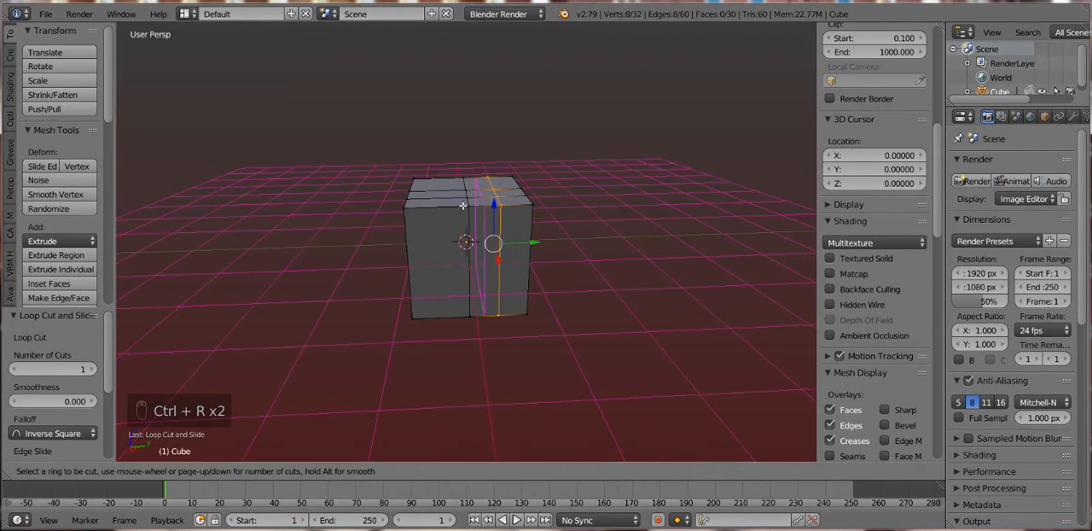
pyautogui.click(452, 205)
pyautogui.rightClick(452, 205)
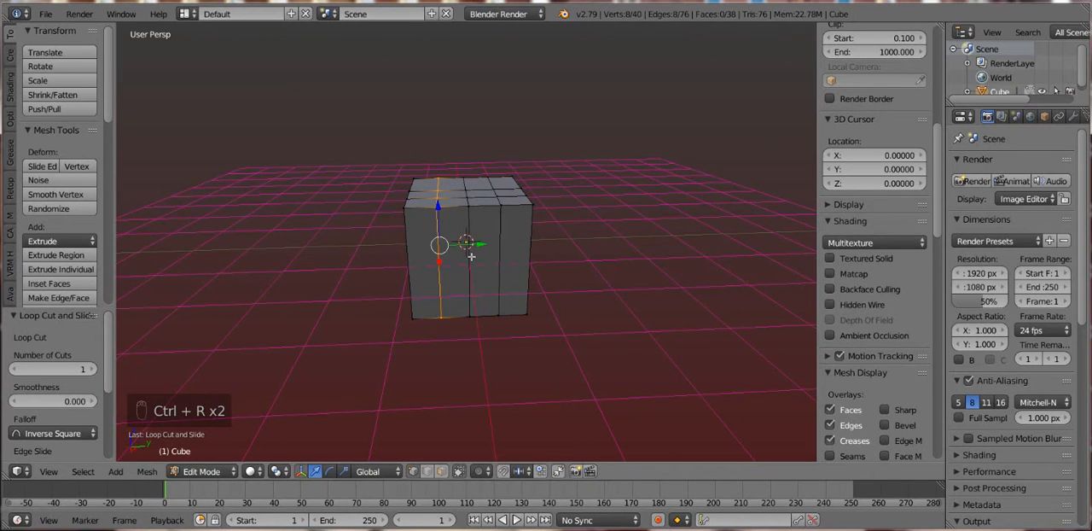
# - Add one more vertical loop cut through the outermost left strip and one through the outermost right strip of the cube
pyautogui.hotkey('ctrl', 'r')
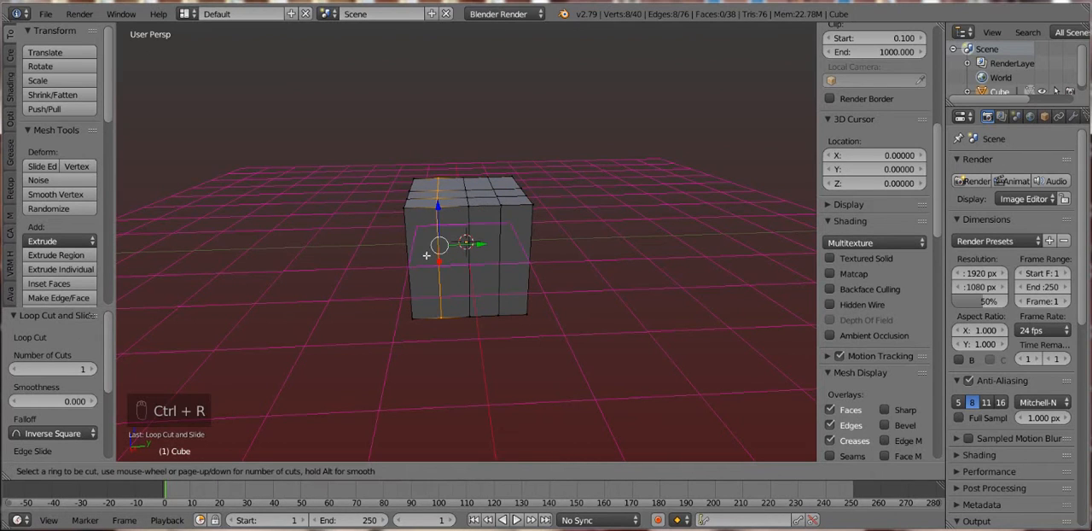
pyautogui.click(421, 210)
pyautogui.rightClick(421, 209)
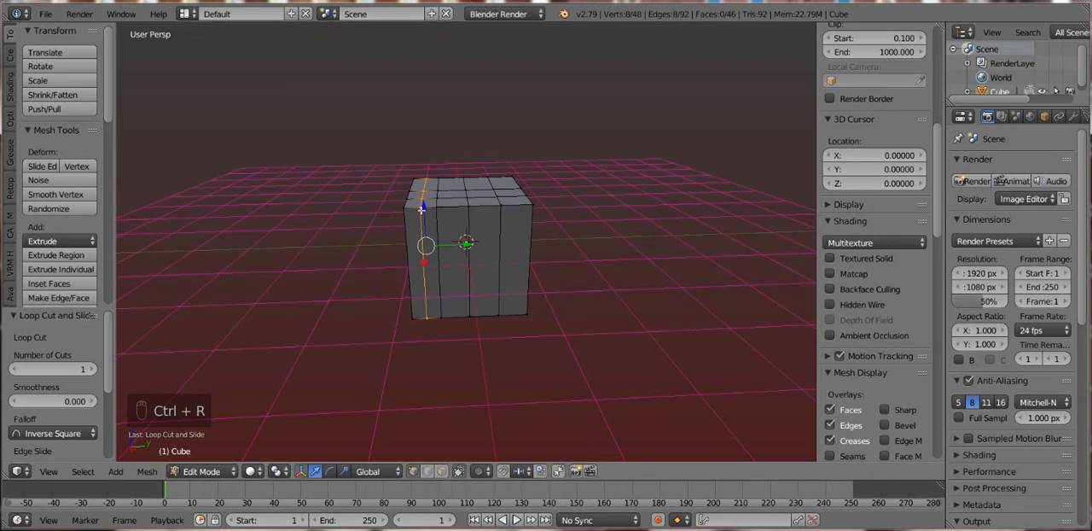
pyautogui.hotkey('ctrl', 'e')
pyautogui.click(714, 197)
pyautogui.hotkey('ctrl', 'r')
pyautogui.click(510, 196)
pyautogui.rightClick(510, 197)
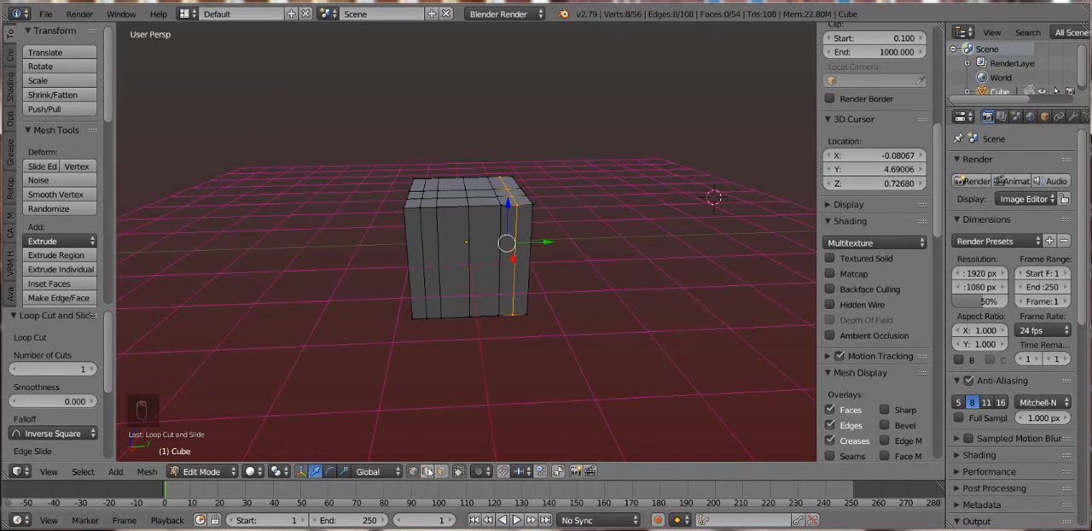
# - In face selection mode, select the two outer top faces on each side of the middle row and extrude them up about 1.76
pyautogui.click(441, 471)
pyautogui.rightClick(429, 197)
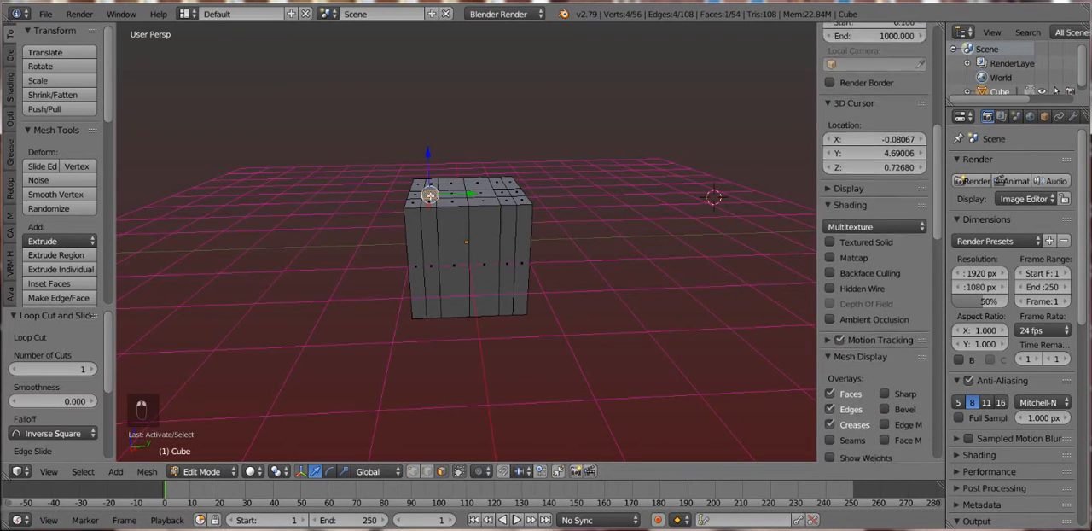
pyautogui.keyDown('shift'); pyautogui.rightClick(497, 196); pyautogui.keyUp('shift')
pyautogui.keyDown('shift'); pyautogui.rightClick(510, 194); pyautogui.keyUp('shift')
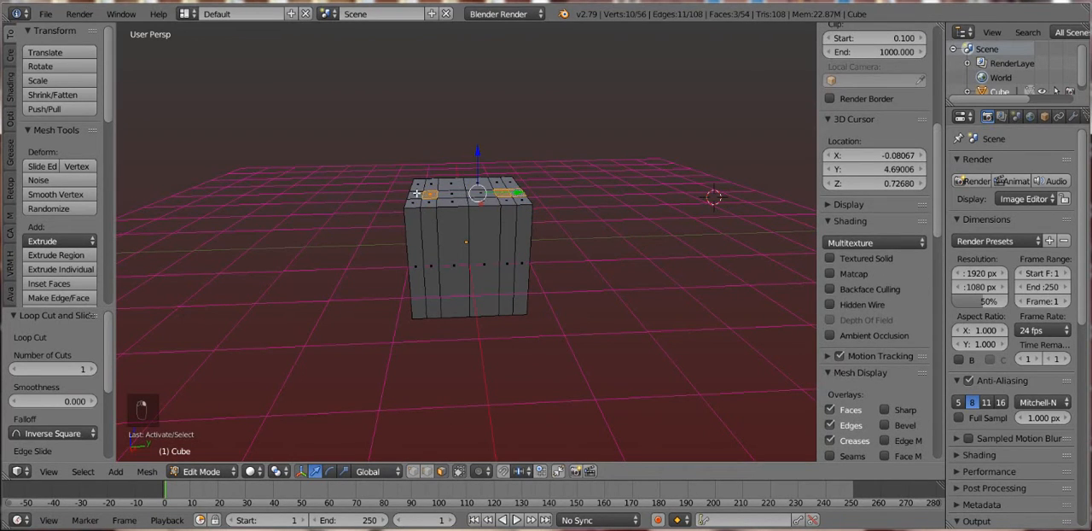
pyautogui.keyDown('shift'); pyautogui.rightClick(476, 194); pyautogui.keyUp('shift')
pyautogui.press('e')
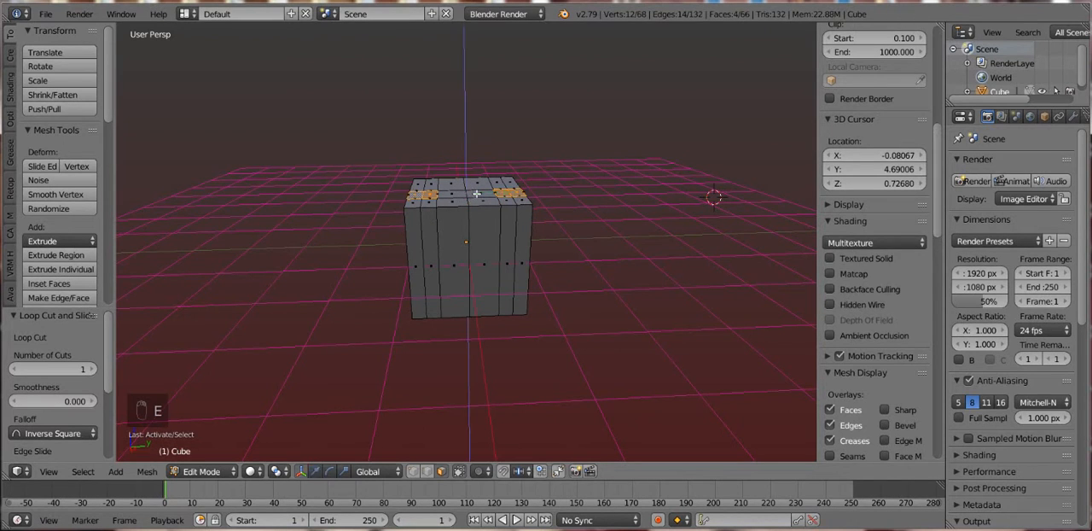
pyautogui.click(489, 83)
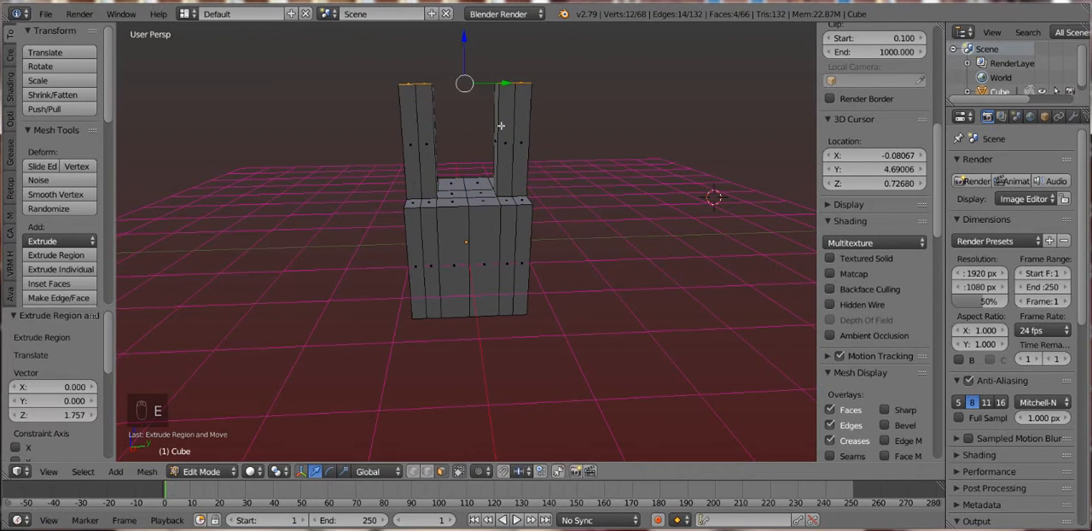
# - Add a centred loop cut through the undivided rear half of the cube, placed from its underside
pyautogui.moveTo(532, 209); pyautogui.dragTo(533, 220)
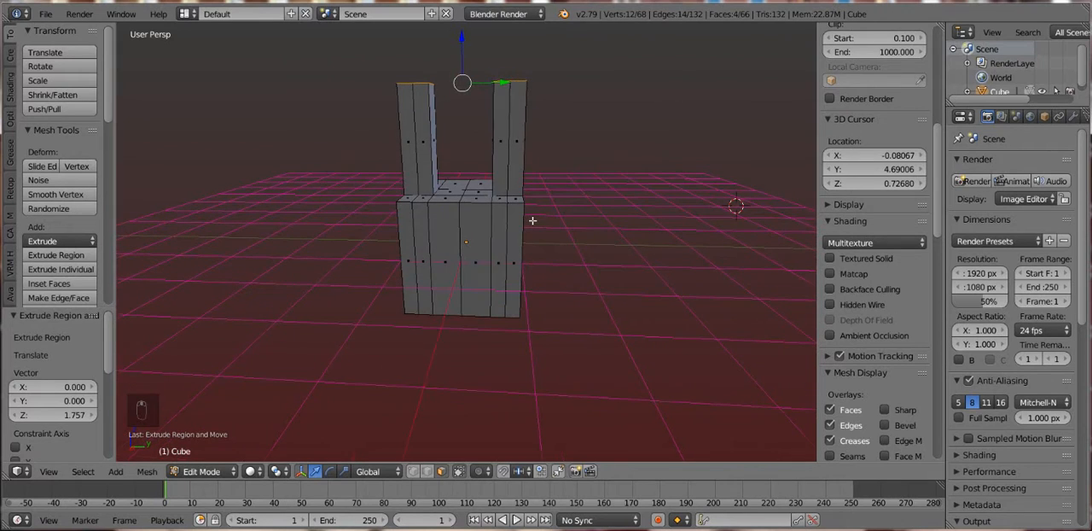
pyautogui.moveTo(492, 278); pyautogui.dragTo(444, 253)
pyautogui.press('Tab')
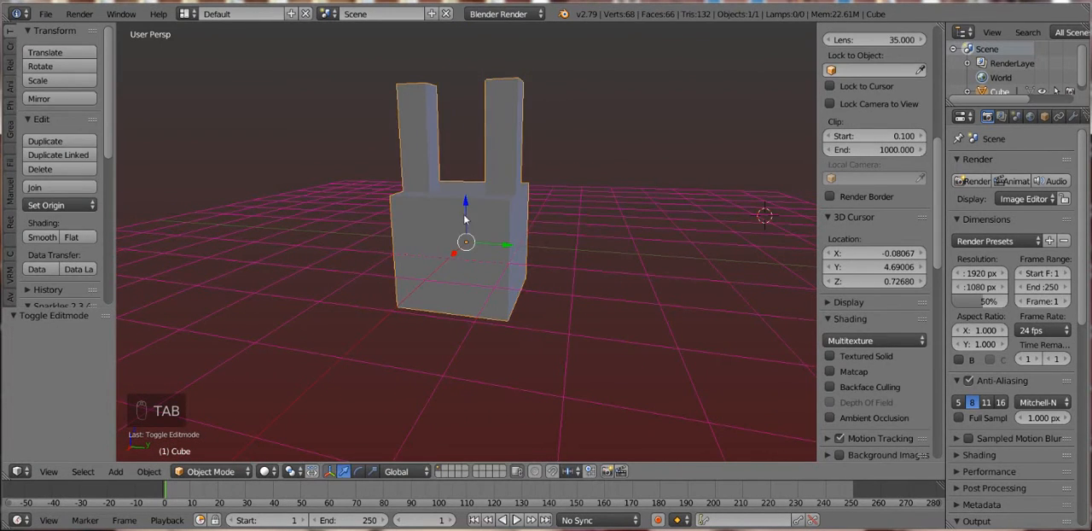
pyautogui.moveTo(465, 219); pyautogui.dragTo(478, 109)
pyautogui.press('Tab')
pyautogui.moveTo(476, 186); pyautogui.dragTo(477, 148)
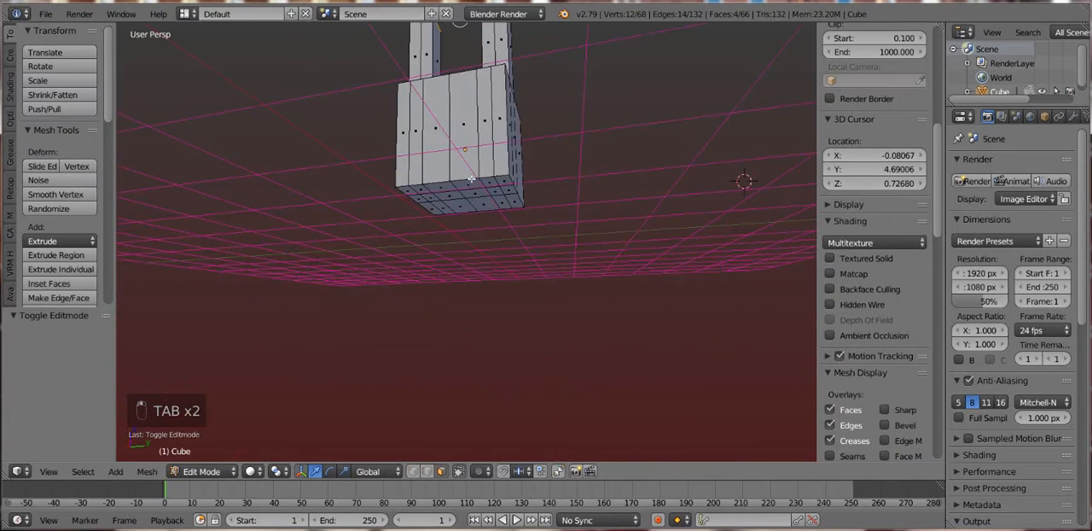
pyautogui.rightClick(450, 198)
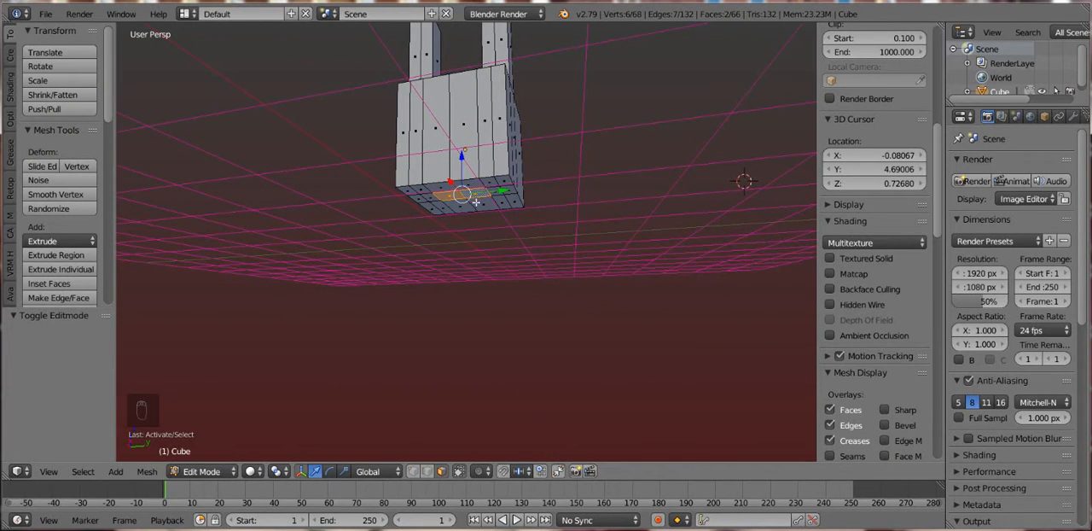
pyautogui.hotkey('ctrl', 'r')
pyautogui.click(473, 202)
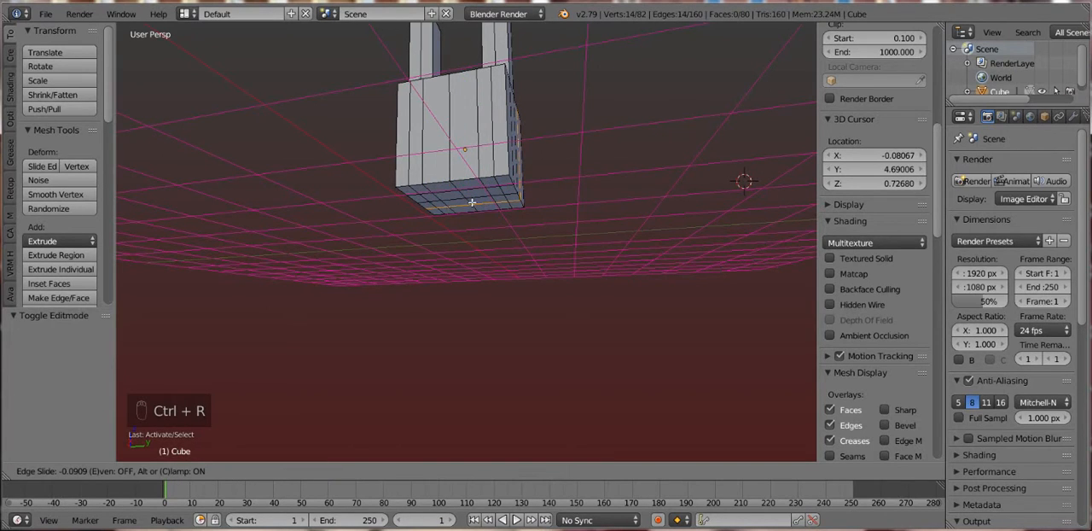
pyautogui.rightClick(472, 203)
pyautogui.click(472, 202)
pyautogui.rightClick(454, 198)
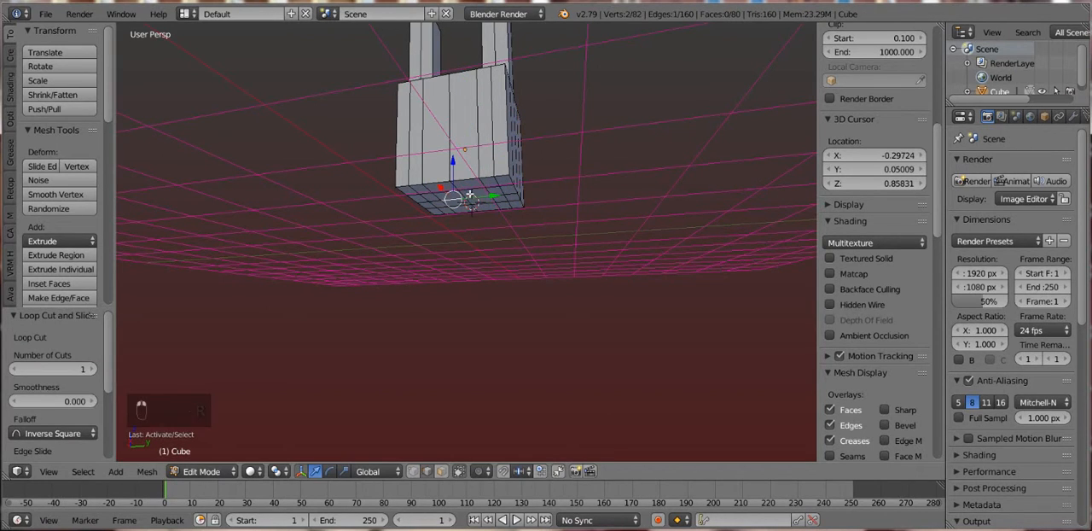
# - Select the four central faces on the cube's underside in face selection mode and extrude them down about 0.67
pyautogui.click(441, 471)
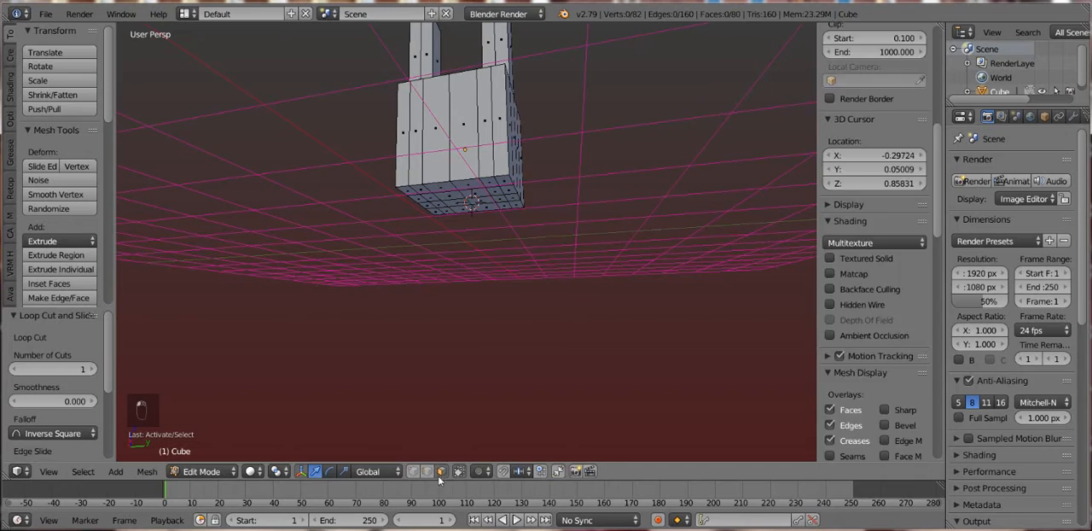
pyautogui.rightClick(447, 199)
pyautogui.keyDown('shift'); pyautogui.rightClick(452, 203); pyautogui.keyUp('shift')
pyautogui.keyDown('shift'); pyautogui.rightClick(476, 202); pyautogui.keyUp('shift')
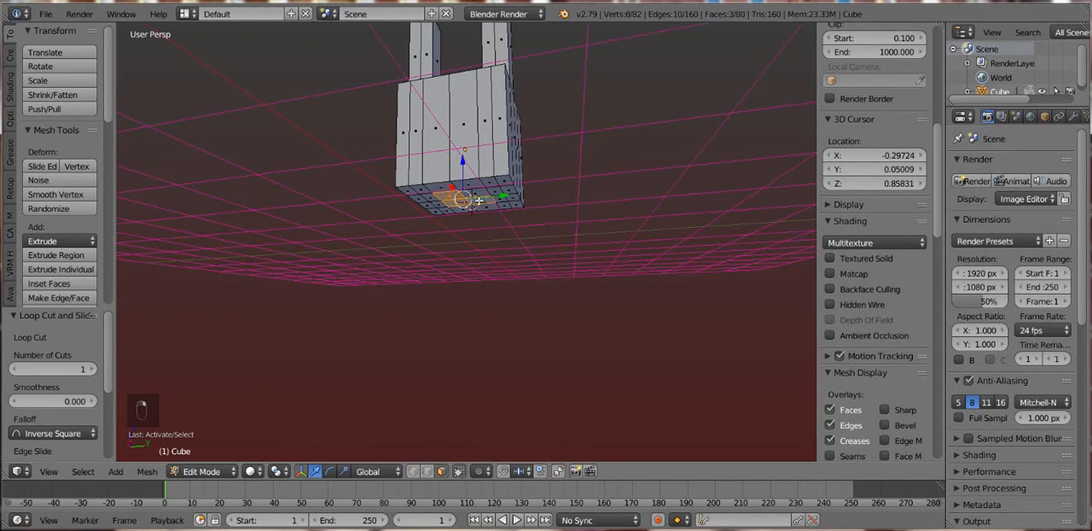
pyautogui.keyDown('shift'); pyautogui.rightClick(479, 197); pyautogui.keyUp('shift')
pyautogui.press('r')
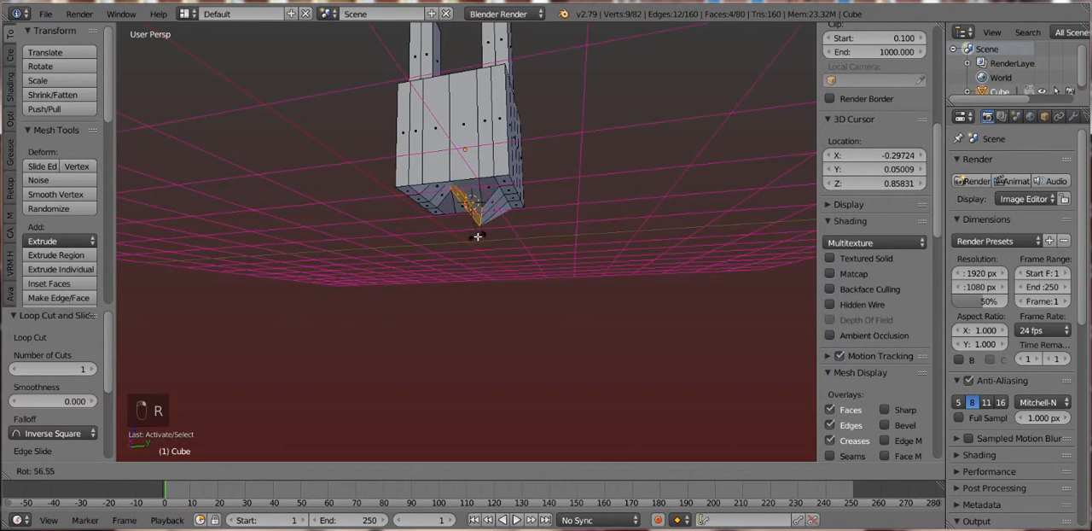
pyautogui.rightClick(479, 231)
pyautogui.press('e')
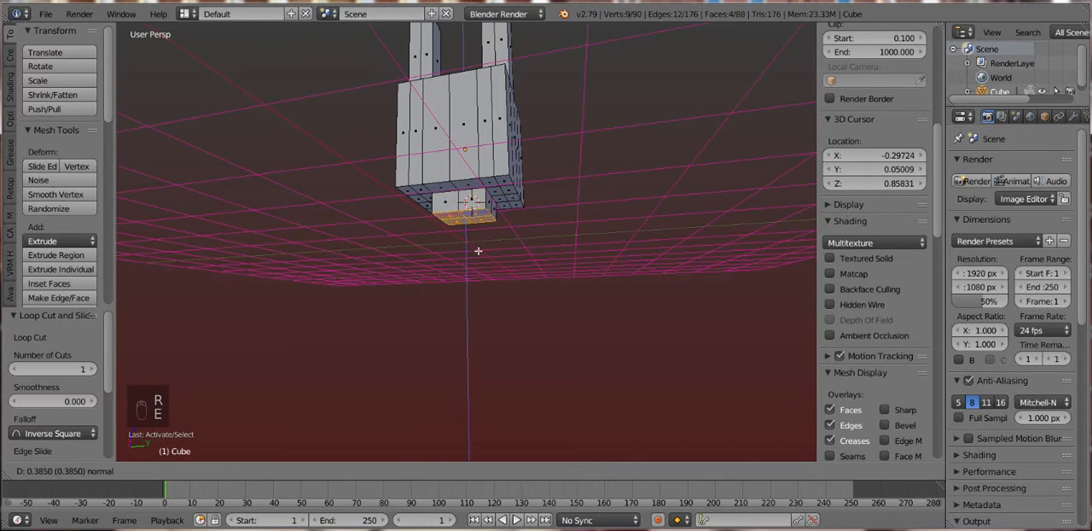
pyautogui.click(475, 266)
# - Extrude the bottom faces of the lower column down again by about 0.87
pyautogui.moveTo(478, 229); pyautogui.dragTo(488, 250)
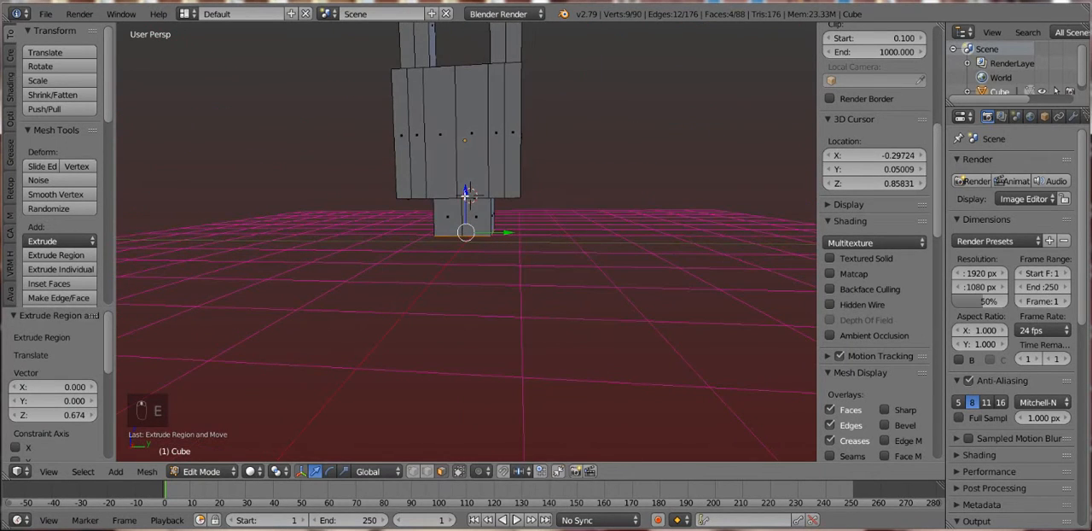
pyautogui.press('e')
pyautogui.click(501, 256)
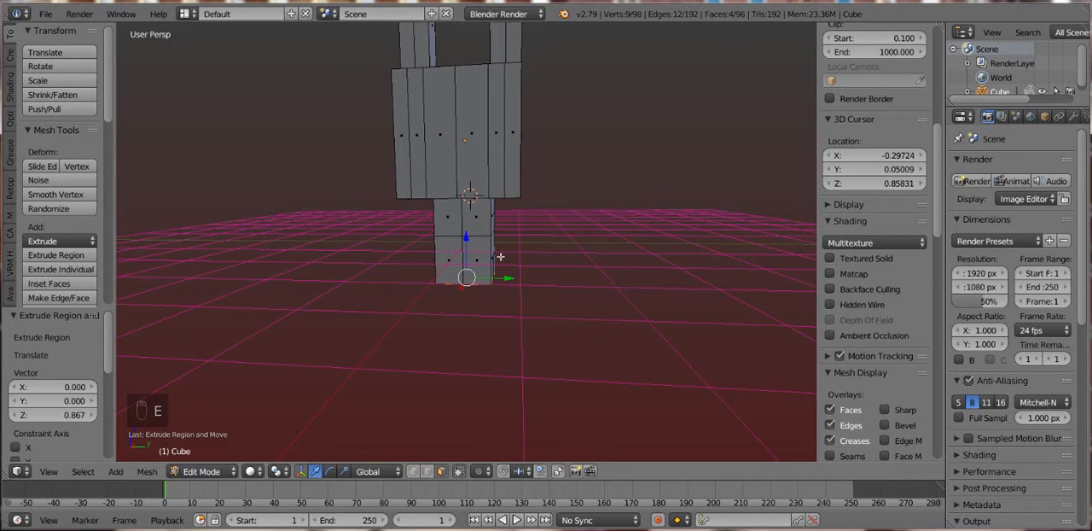
# - Select the two side faces on the right of the column's lowest segment and extrude them outward about 0.77
pyautogui.moveTo(487, 259); pyautogui.dragTo(464, 258)
pyautogui.rightClick(485, 258)
pyautogui.keyDown('shift'); pyautogui.rightClick(497, 259); pyautogui.keyUp('shift')
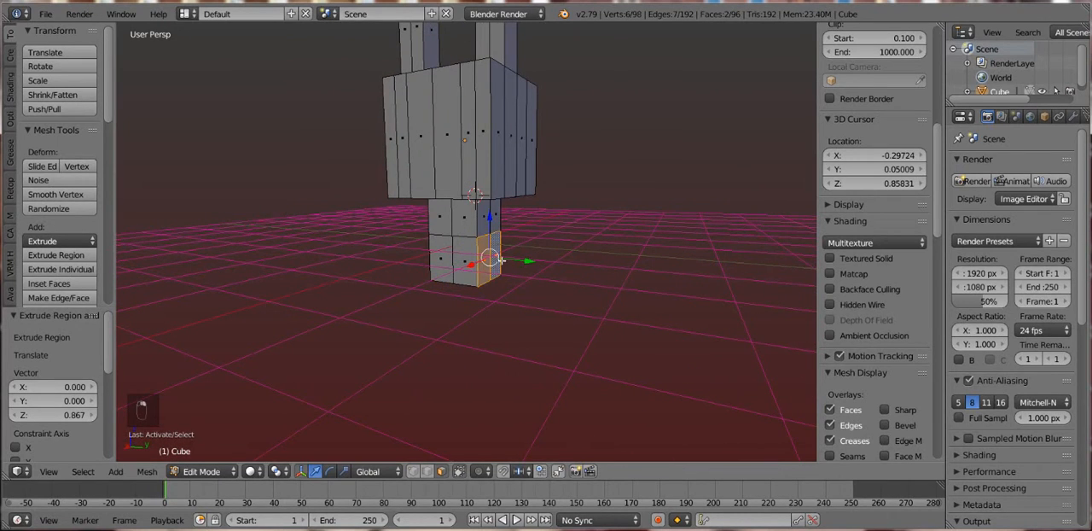
pyautogui.press('e')
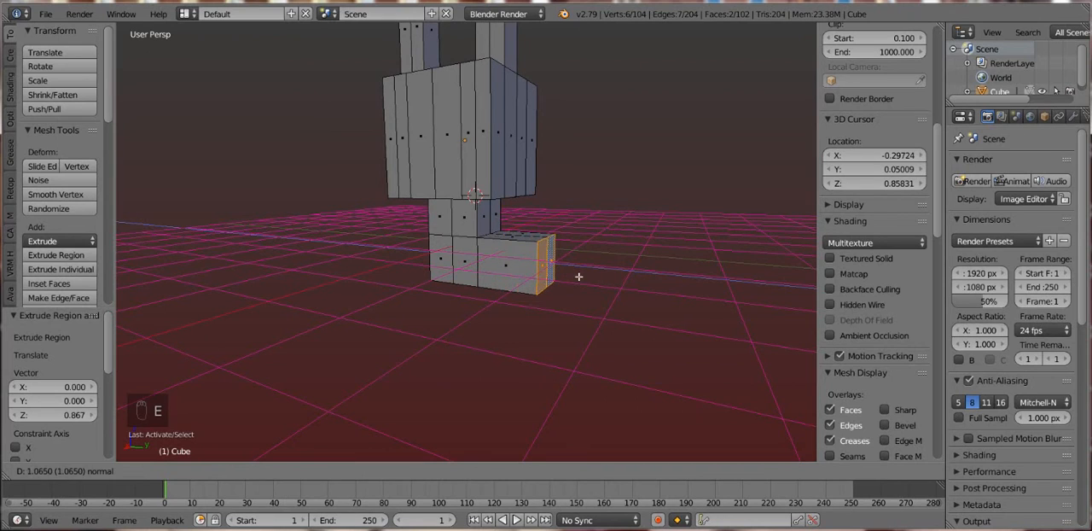
pyautogui.click(541, 266)
# - Select the two side faces on the opposite side of the column's lowest segment and extrude them outward about 0.84
pyautogui.moveTo(476, 261)
pyautogui.mouseDown()
pyautogui.moveTo(497, 263)
pyautogui.moveTo(474, 261)
pyautogui.mouseUp()
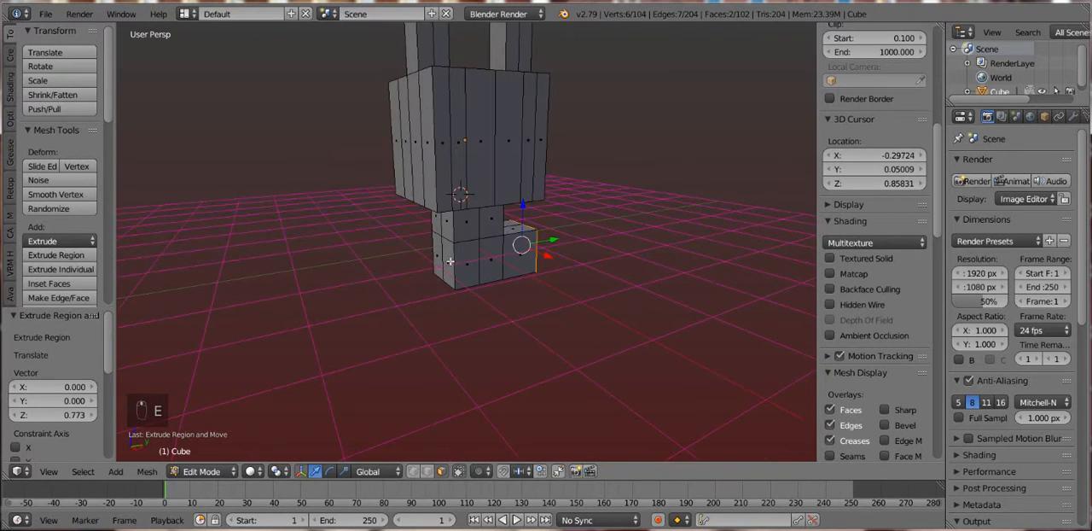
pyautogui.rightClick(451, 260)
pyautogui.keyDown('shift'); pyautogui.rightClick(436, 255); pyautogui.keyUp('shift')
pyautogui.press('e')
pyautogui.click(461, 281)
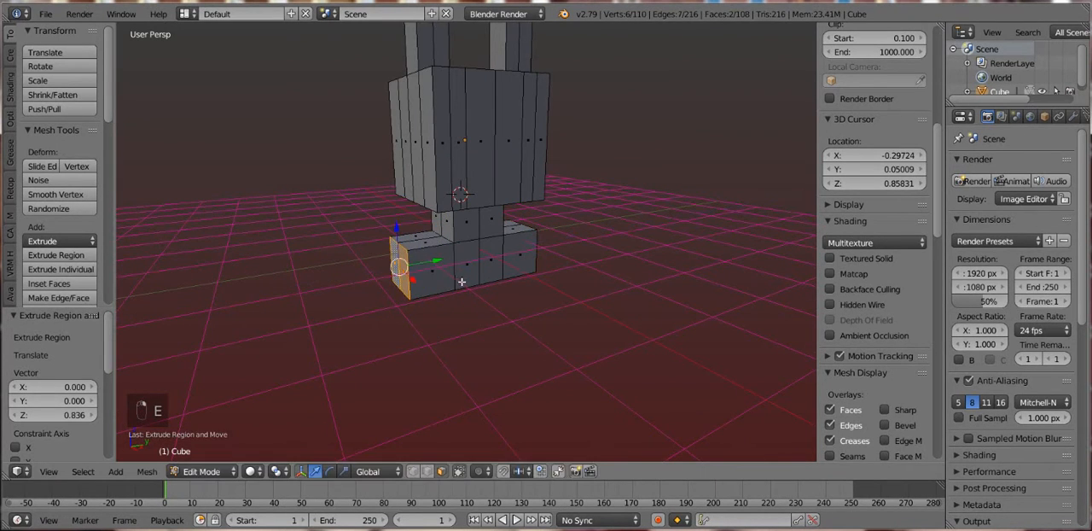
# - Select the four front faces of the widened base segment and extrude them forward about 2.88
pyautogui.rightClick(462, 259)
pyautogui.keyDown('shift'); pyautogui.rightClick(499, 269); pyautogui.keyUp('shift')
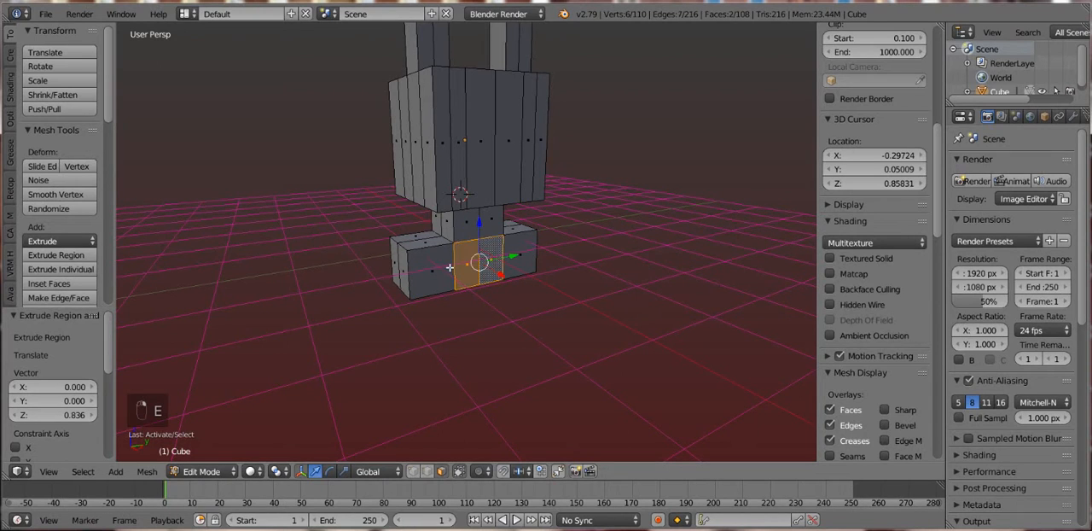
pyautogui.keyDown('shift'); pyautogui.rightClick(449, 267); pyautogui.keyUp('shift')
pyautogui.keyDown('shift'); pyautogui.rightClick(515, 259); pyautogui.keyUp('shift')
pyautogui.press('e')
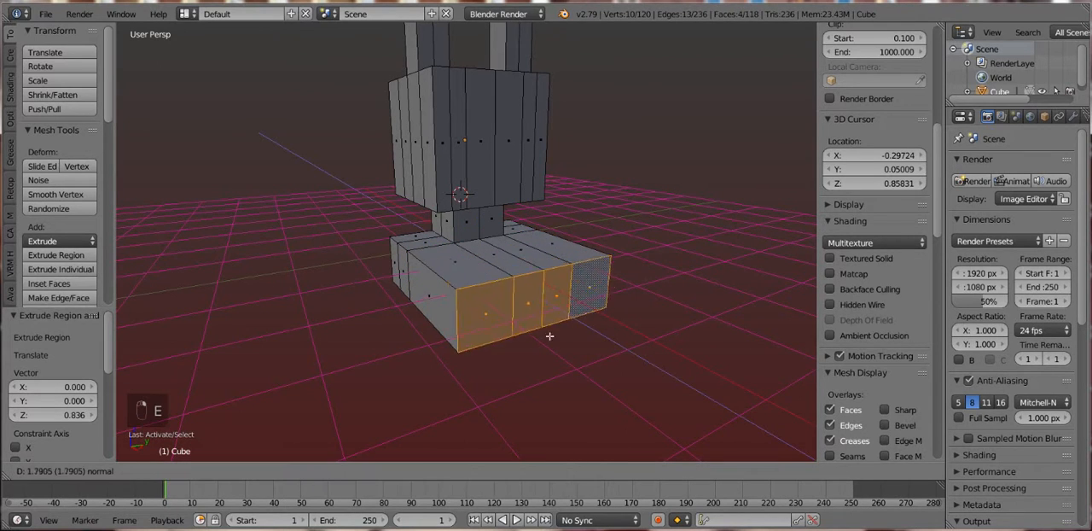
pyautogui.click(579, 383)
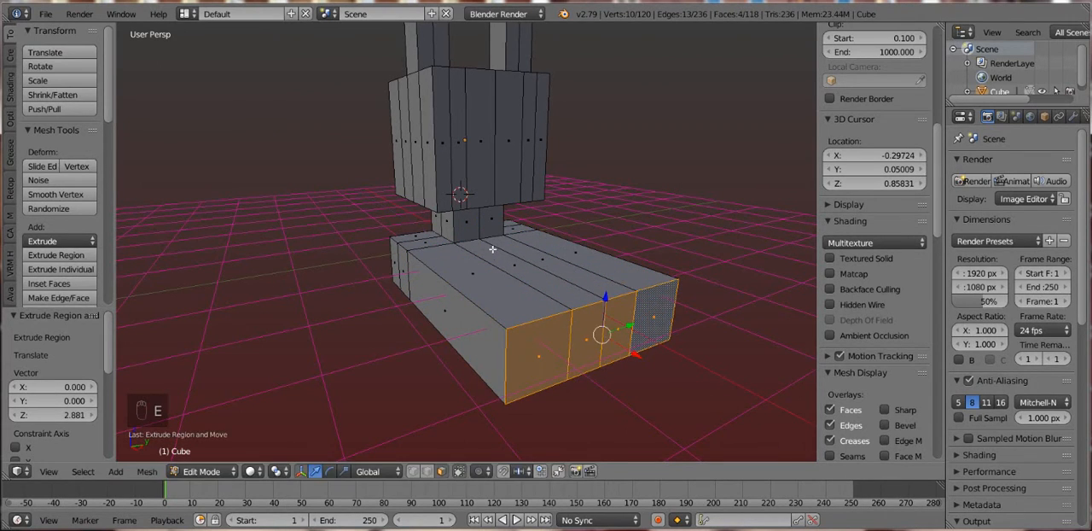
pyautogui.press('Tab')
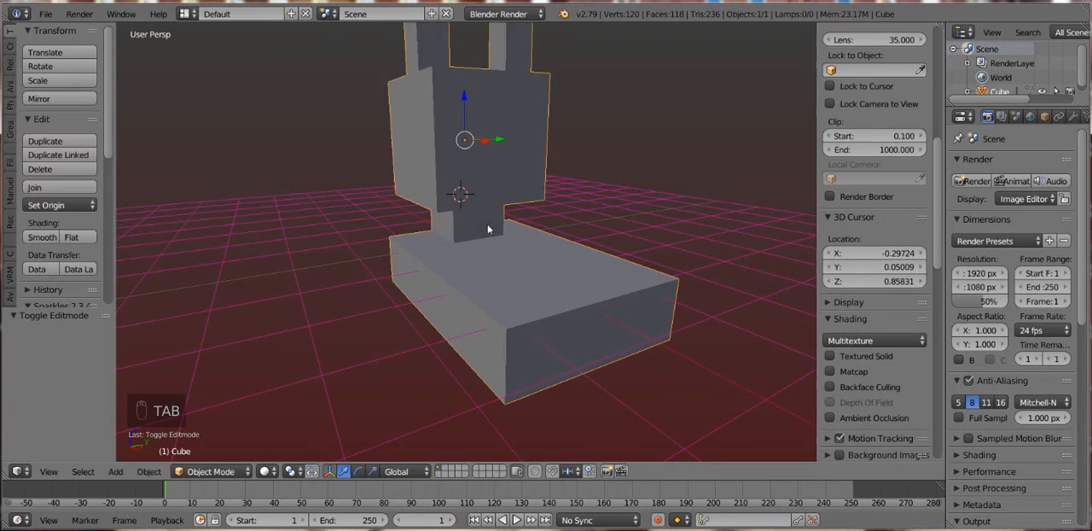
pyautogui.moveTo(529, 225); pyautogui.dragTo(497, 220)
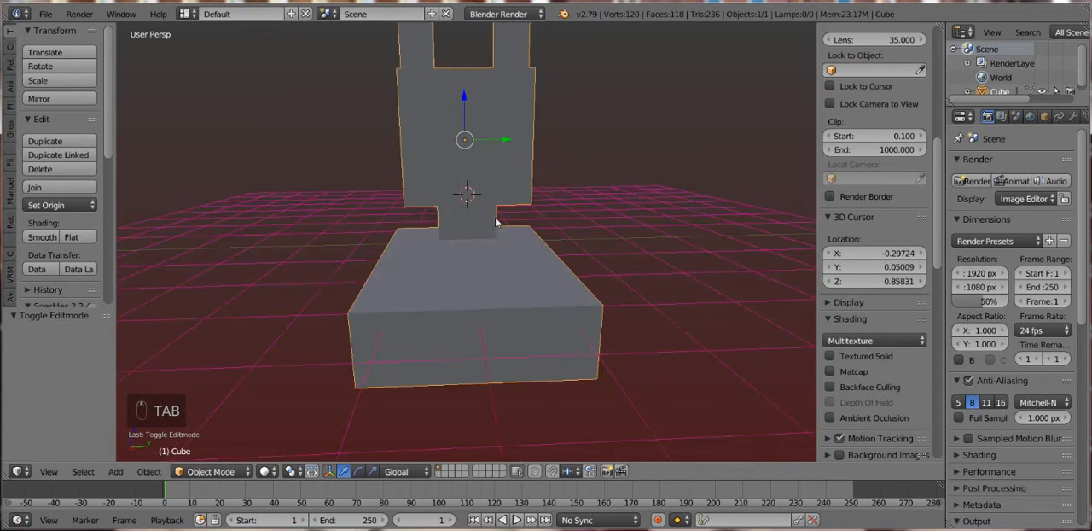
pyautogui.press('Tab')
pyautogui.press('Tab')
pyautogui.press('Tab')
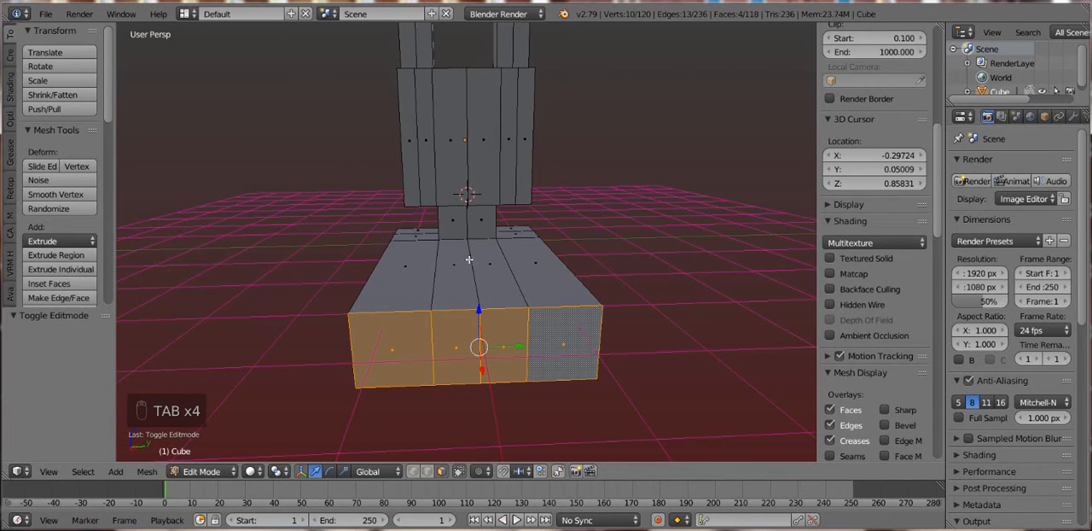
# - Add one loop cut across the long base block and slide it close to the column
pyautogui.hotkey('ctrl', 'a')
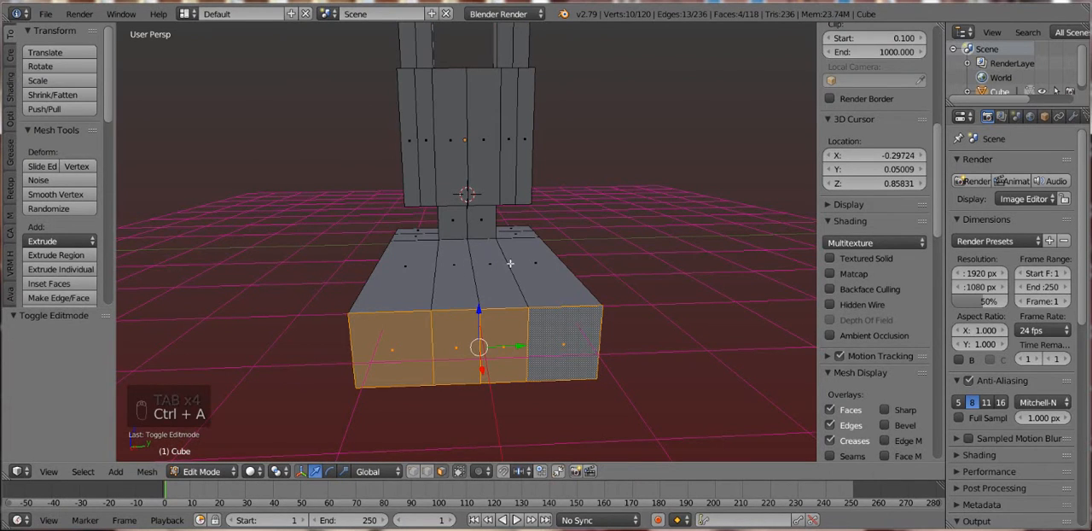
pyautogui.rightClick(431, 246)
pyautogui.moveTo(440, 248); pyautogui.dragTo(496, 256)
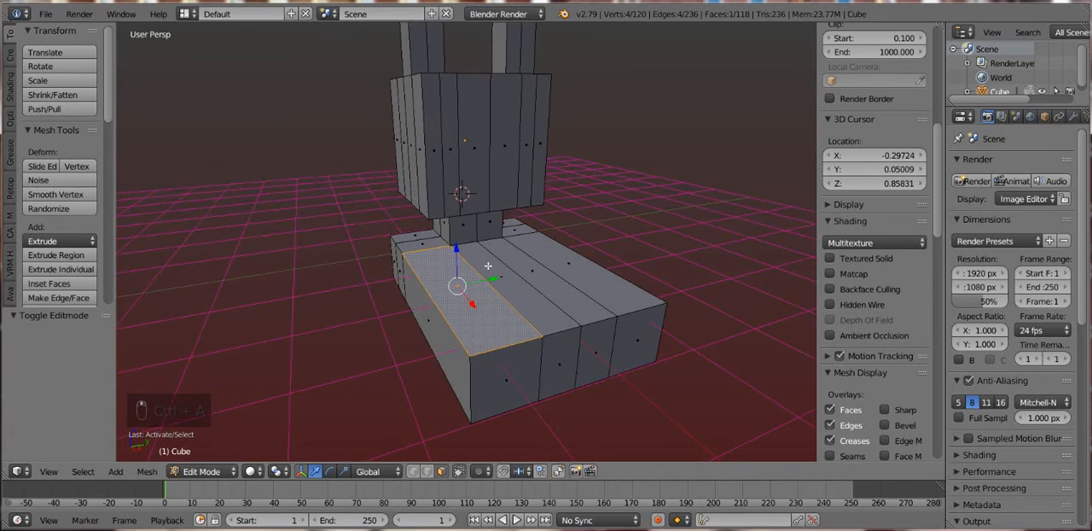
pyautogui.hotkey('ctrl', 'r')
pyautogui.click(478, 256)
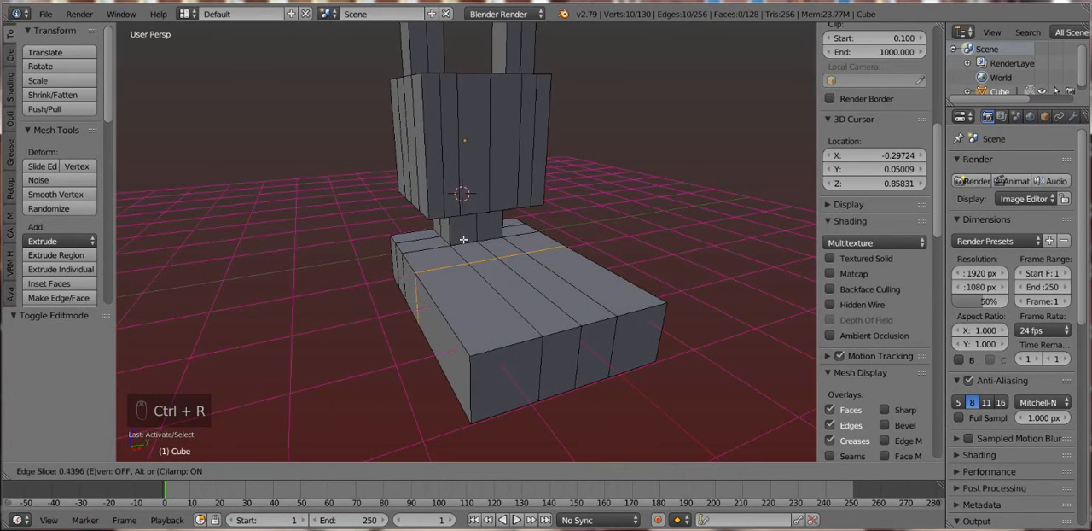
pyautogui.click(465, 245)
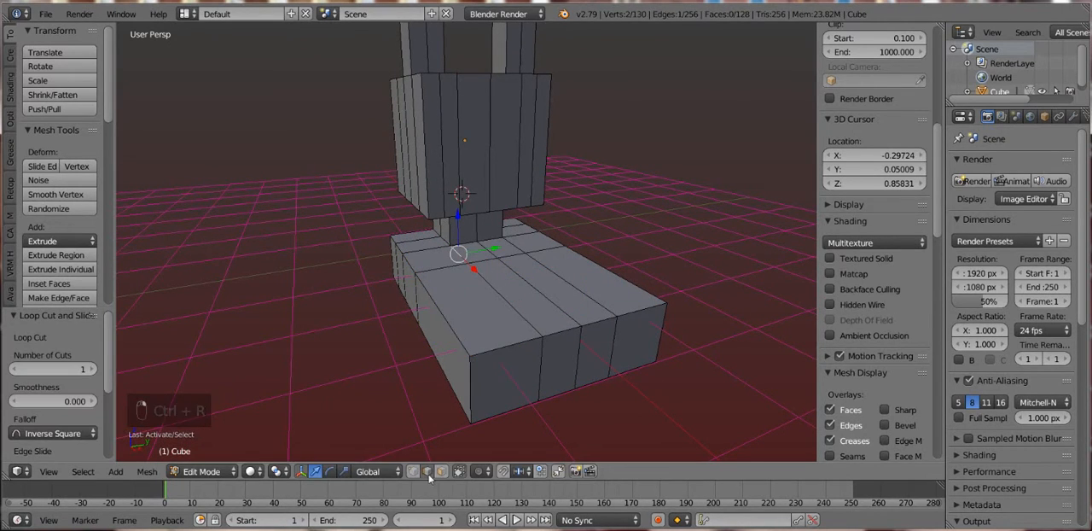
# - In face selection mode, select the four top faces between the column and the loop cut and extrude them up about 0.21
pyautogui.rightClick(478, 251)
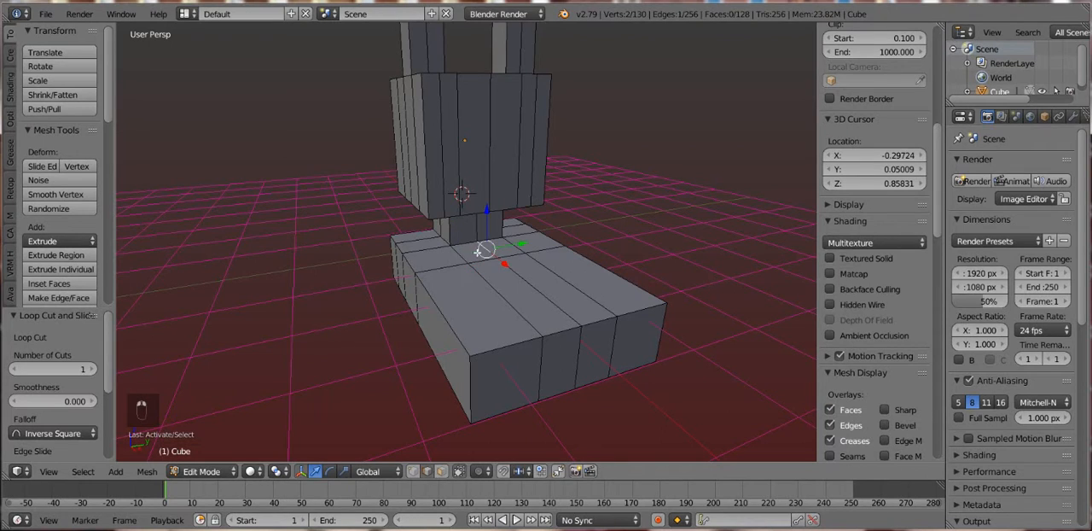
pyautogui.click(440, 471)
pyautogui.rightClick(490, 249)
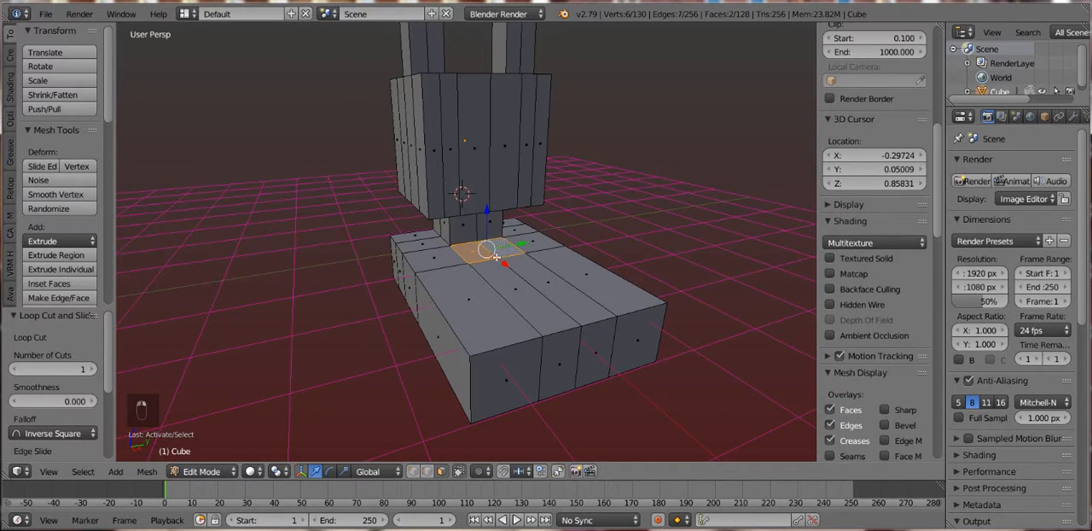
pyautogui.keyDown('shift'); pyautogui.rightClick(432, 262); pyautogui.keyUp('shift')
pyautogui.keyDown('shift'); pyautogui.rightClick(533, 242); pyautogui.keyUp('shift')
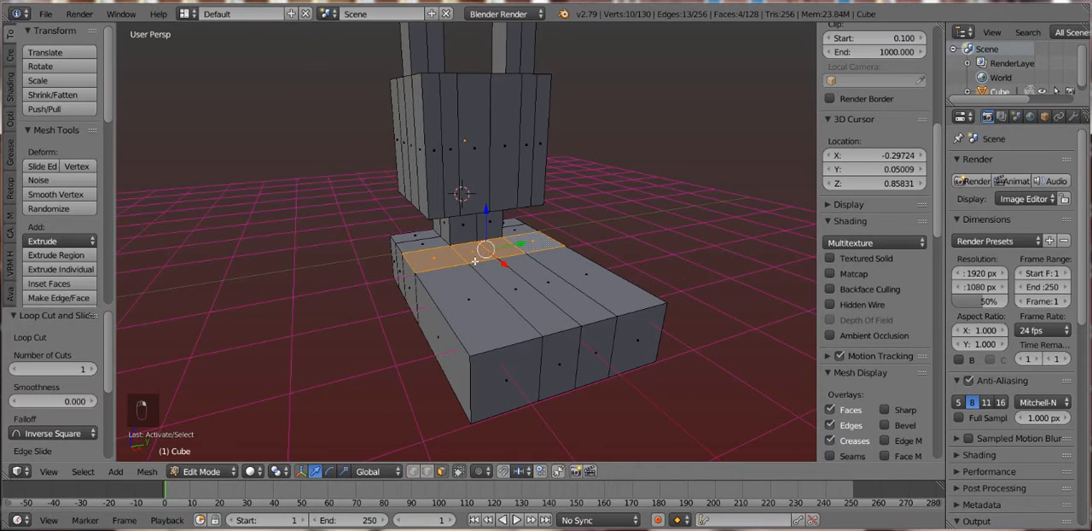
pyautogui.press('e')
pyautogui.click(482, 247)
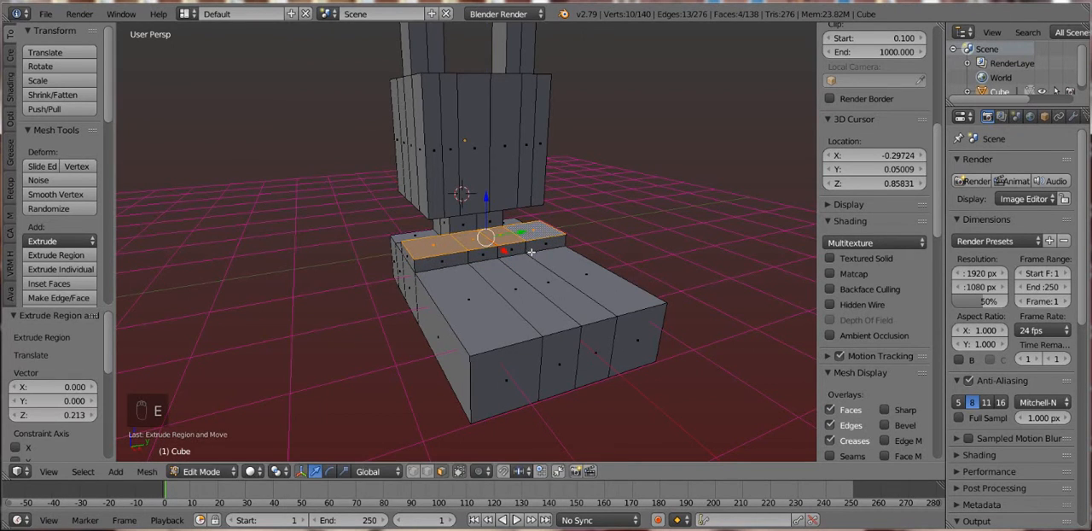
# - Tilt the raised strip's top faces with a trackball rotation of about 19.5° and -0.57°
pyautogui.press('r')
pyautogui.press('r')
pyautogui.rightClick(512, 295)
pyautogui.moveTo(537, 281); pyautogui.dragTo(513, 275)
pyautogui.press('r')
pyautogui.rightClick(470, 262)
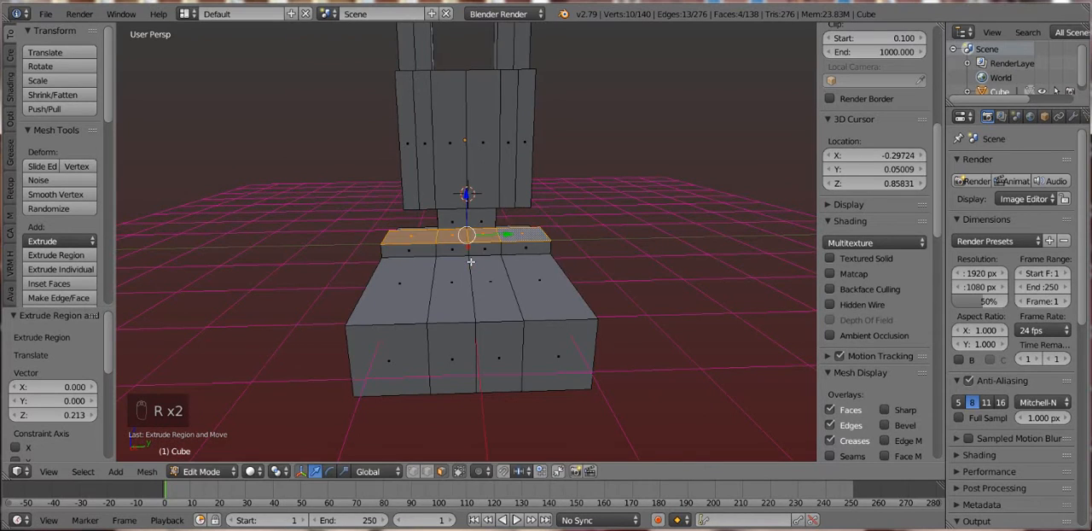
pyautogui.press('r')
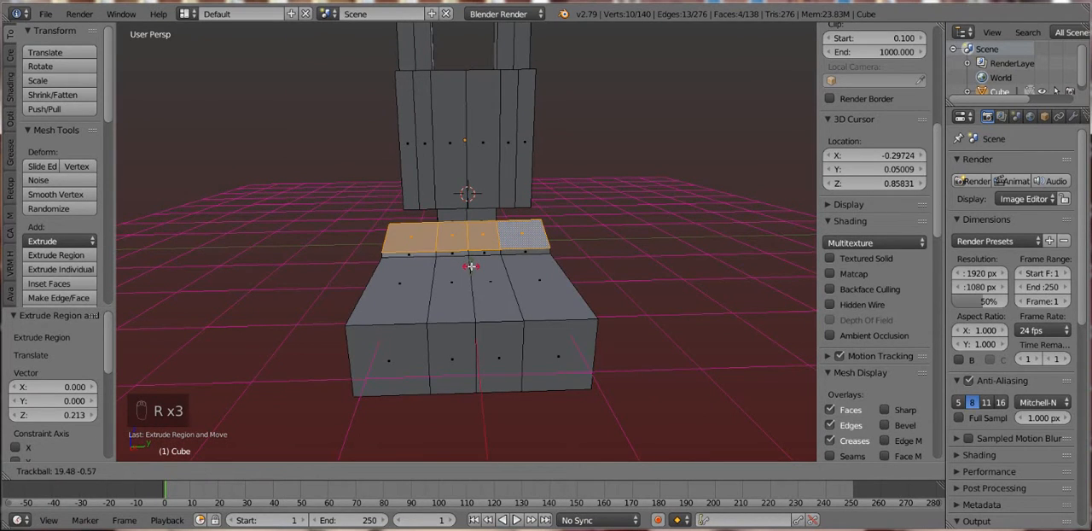
pyautogui.click(464, 257)
pyautogui.moveTo(465, 257); pyautogui.dragTo(539, 260)
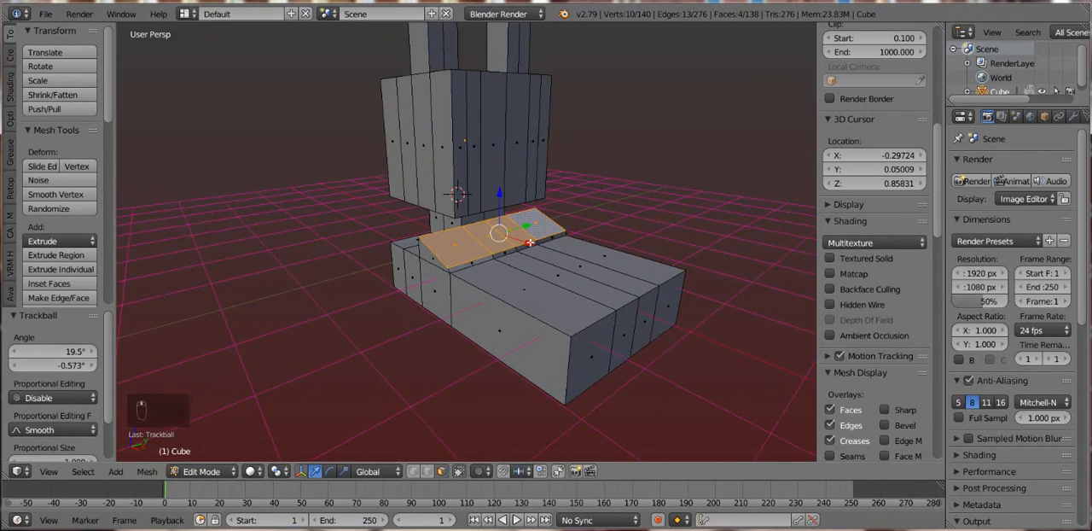
pyautogui.rightClick(537, 263)
pyautogui.press('Tab')
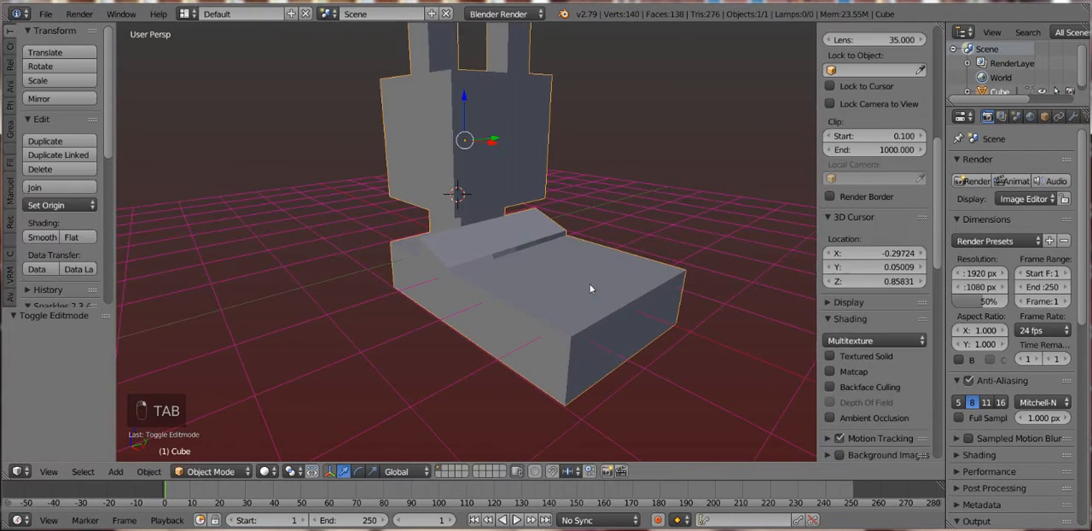
# - Select the four large top faces in front of the raised strip and bevel them with an offset of about 0.16
pyautogui.press('Tab')
pyautogui.moveTo(528, 271); pyautogui.dragTo(465, 329)
pyautogui.keyDown('shift'); pyautogui.rightClick(456, 329); pyautogui.keyUp('shift')
pyautogui.keyDown('shift'); pyautogui.rightClick(534, 325); pyautogui.keyUp('shift')
pyautogui.keyDown('shift'); pyautogui.rightClick(569, 313); pyautogui.keyUp('shift')
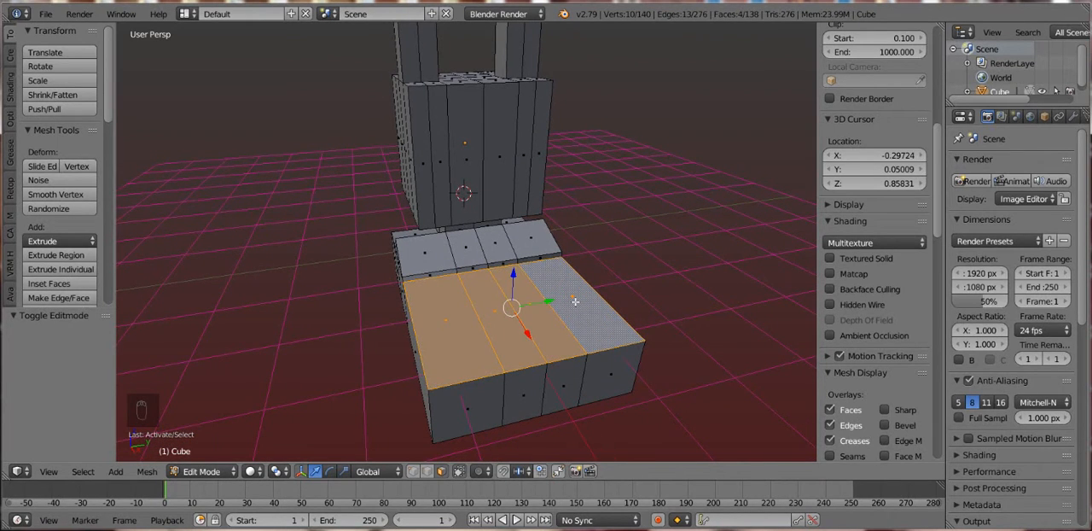
pyautogui.press('space')
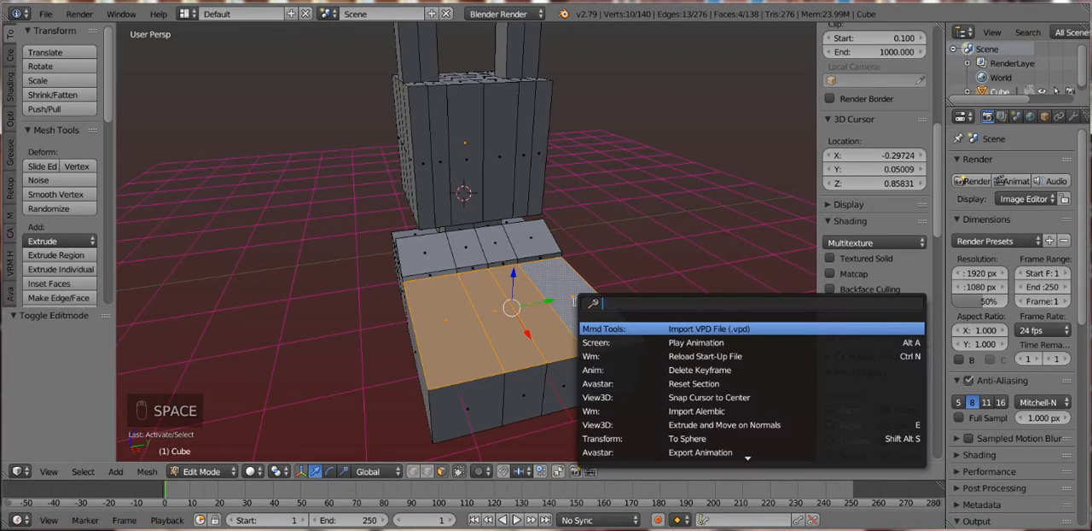
pyautogui.write('bevel')
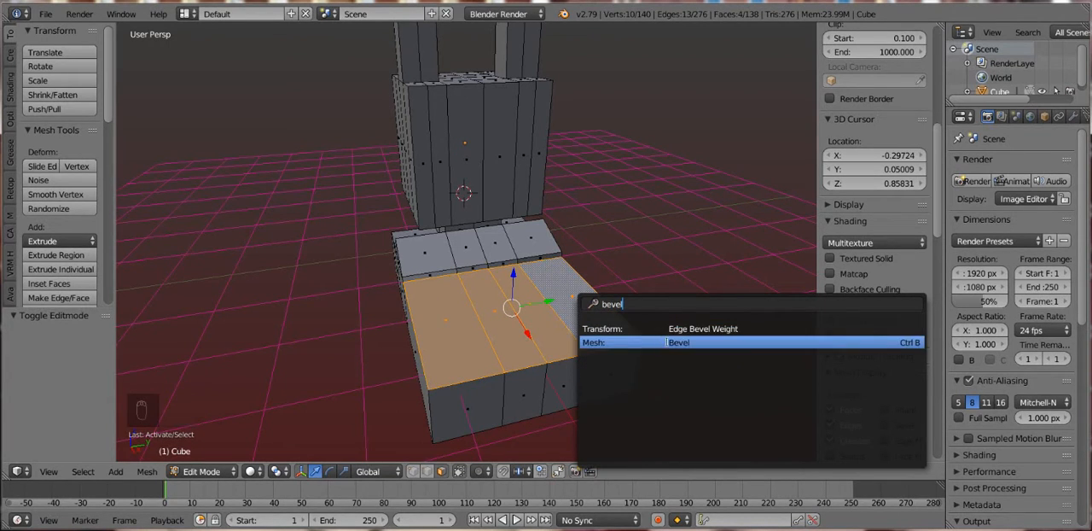
pyautogui.click(667, 342)
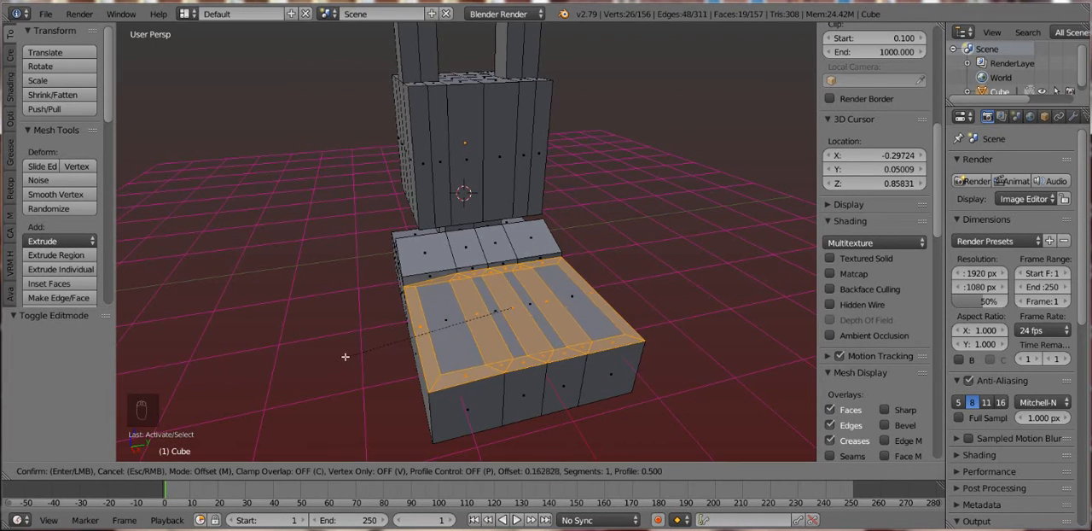
pyautogui.click(347, 354)
pyautogui.press('Tab')
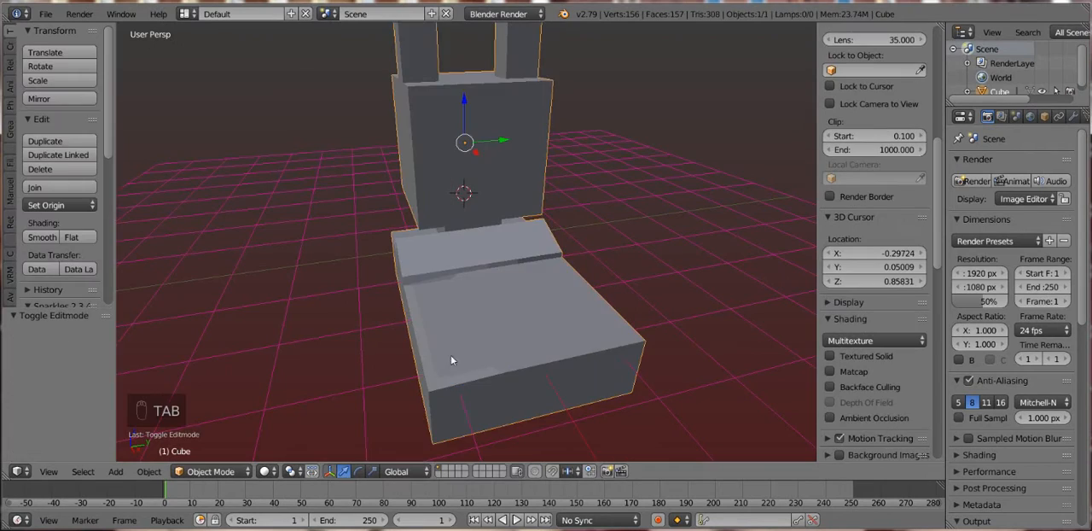
pyautogui.moveTo(503, 336); pyautogui.dragTo(426, 336)
pyautogui.moveTo(467, 166); pyautogui.dragTo(470, 198)
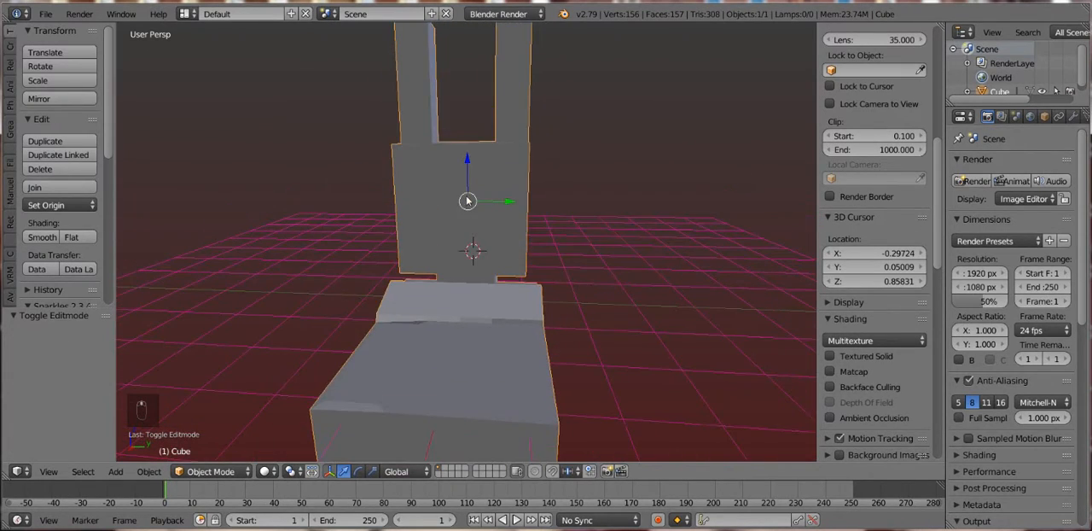
# - Select the whole mesh and split the 3D view, making the new area a UV/Image Editor
pyautogui.press('Tab')
pyautogui.press('a')
pyautogui.press('a')
pyautogui.press('a')
pyautogui.press('a')
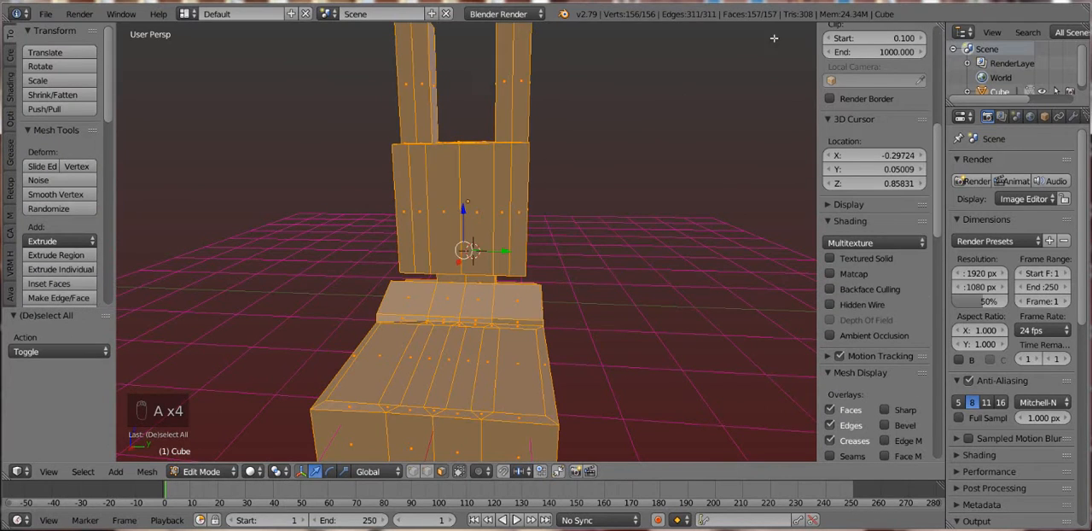
pyautogui.moveTo(938, 24); pyautogui.dragTo(680, 226)
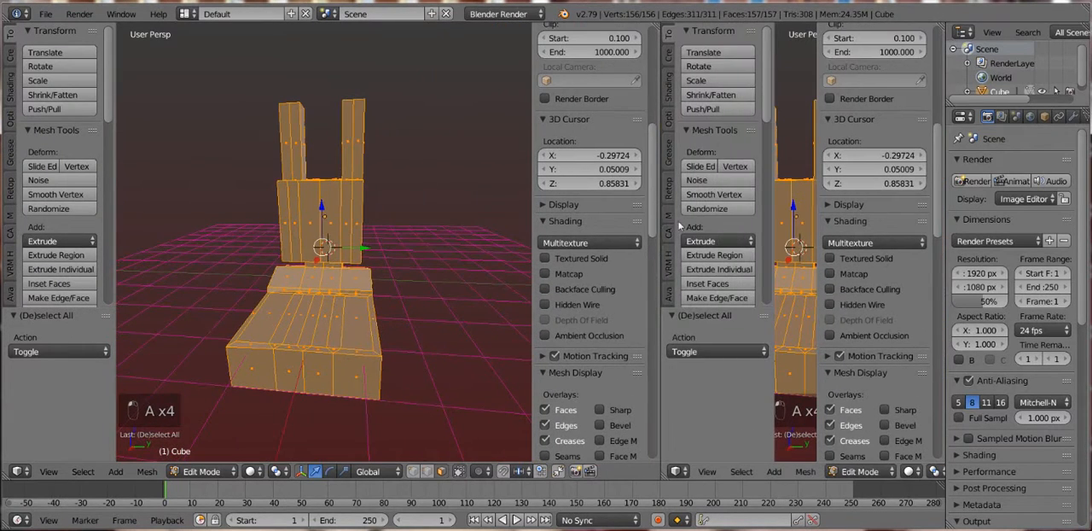
pyautogui.click(676, 470)
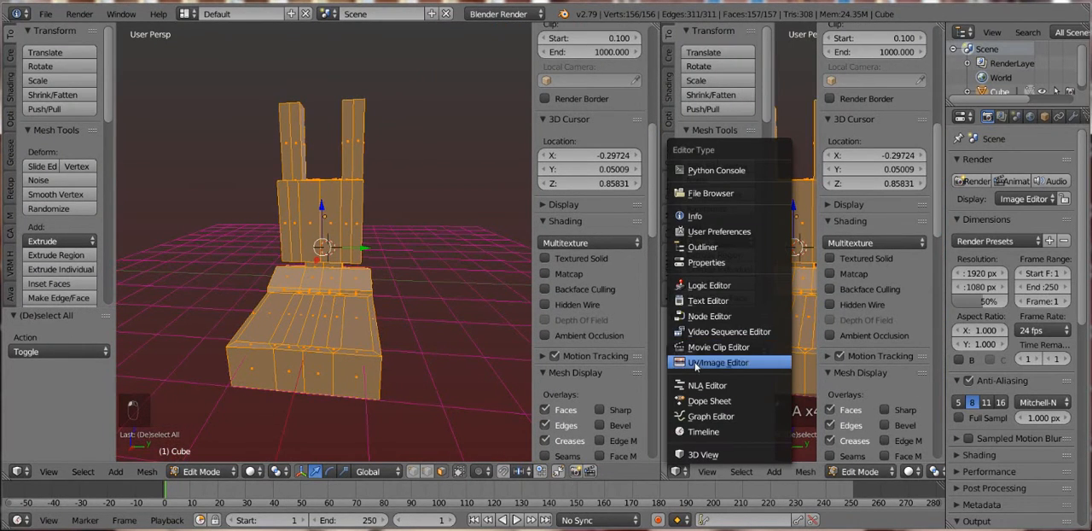
pyautogui.click(695, 363)
# - Unwrap the whole mesh with the standard Unwrap method
pyautogui.press('Tab')
pyautogui.press('Tab')
pyautogui.press('Tab')
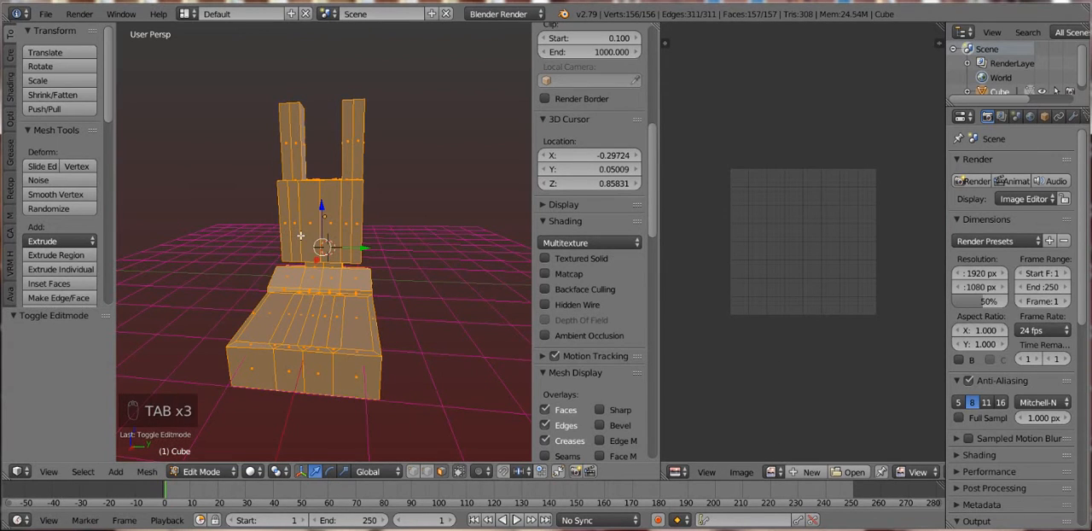
pyautogui.press('u')
pyautogui.click(300, 235)
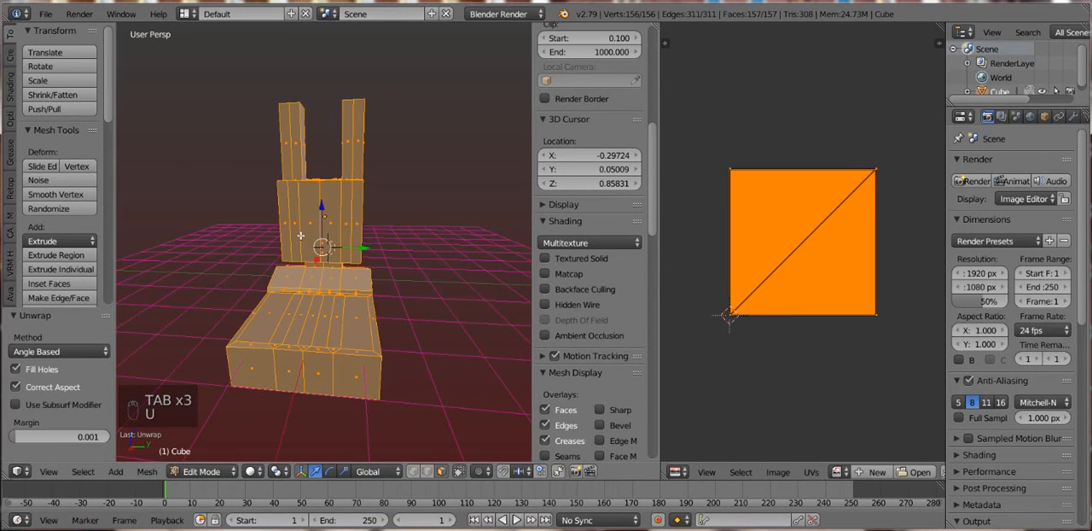
# - Unwrap the whole mesh with Smart UV Project, using an angle limit of 66 and zero island margin
pyautogui.press('u')
pyautogui.click(271, 245)
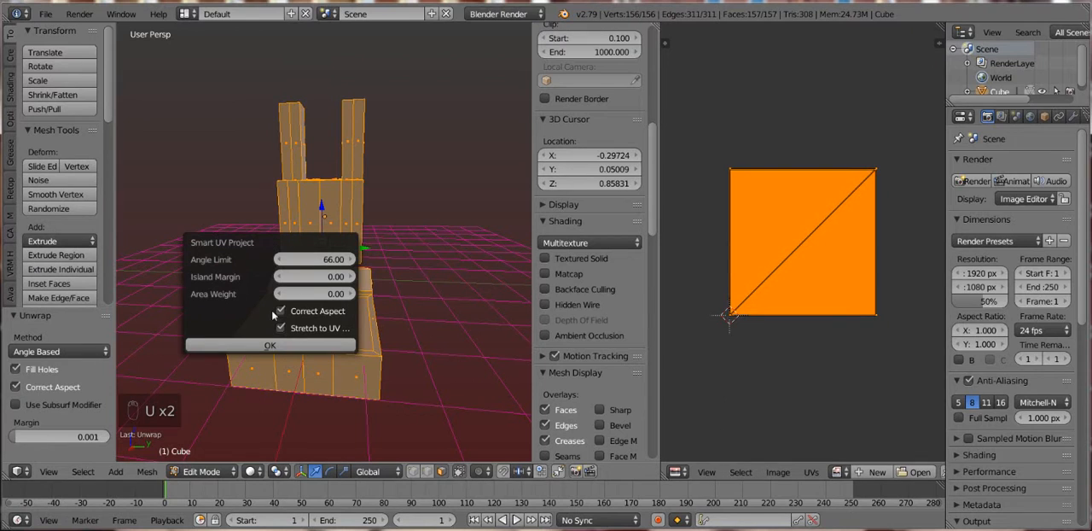
pyautogui.click(270, 344)
pyautogui.scroll(5, 336, 258)
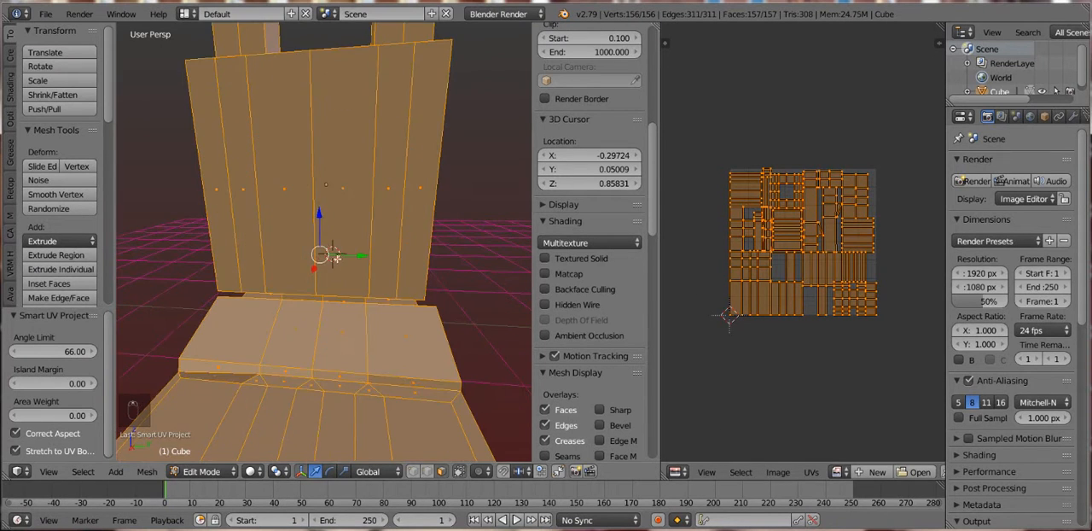
# - Select adjacent front faces of the upper block one after another to check their placement in the UV layout
pyautogui.press('Tab')
pyautogui.press('Tab')
pyautogui.rightClick(216, 209)
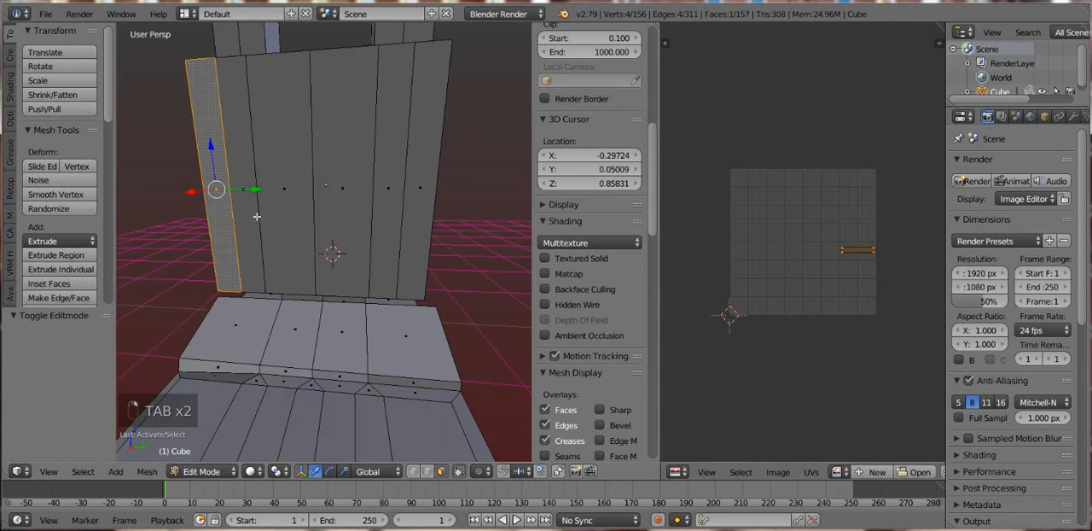
pyautogui.keyDown('shift'); pyautogui.rightClick(257, 216); pyautogui.keyUp('shift')
pyautogui.keyDown('shift'); pyautogui.rightClick(279, 219); pyautogui.keyUp('shift')
pyautogui.keyDown('shift'); pyautogui.rightClick(363, 218); pyautogui.keyUp('shift')
pyautogui.keyDown('shift'); pyautogui.rightClick(362, 218); pyautogui.keyUp('shift')
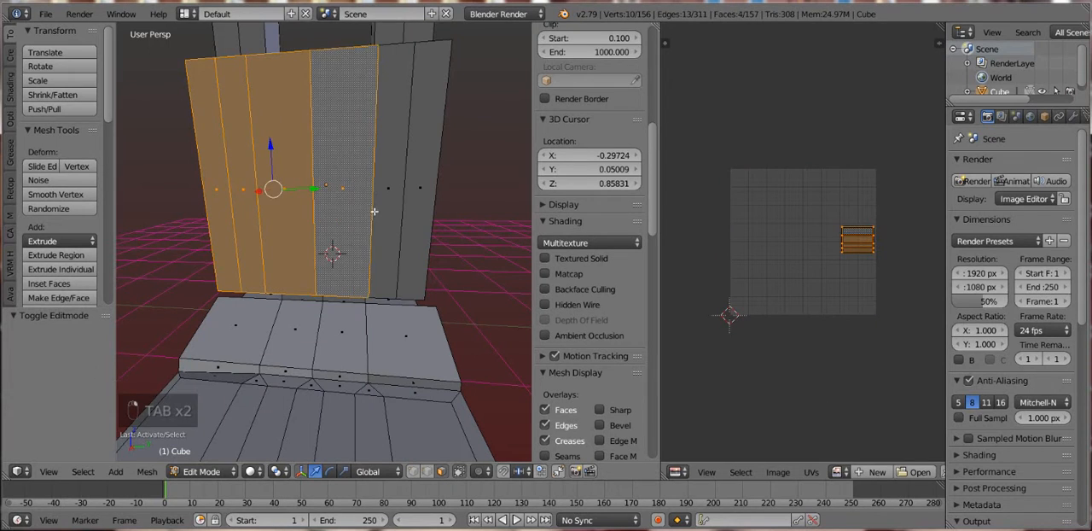
# - Select the whole mesh and add a new material to it
pyautogui.press('a')
pyautogui.press('a')
pyautogui.press('a')
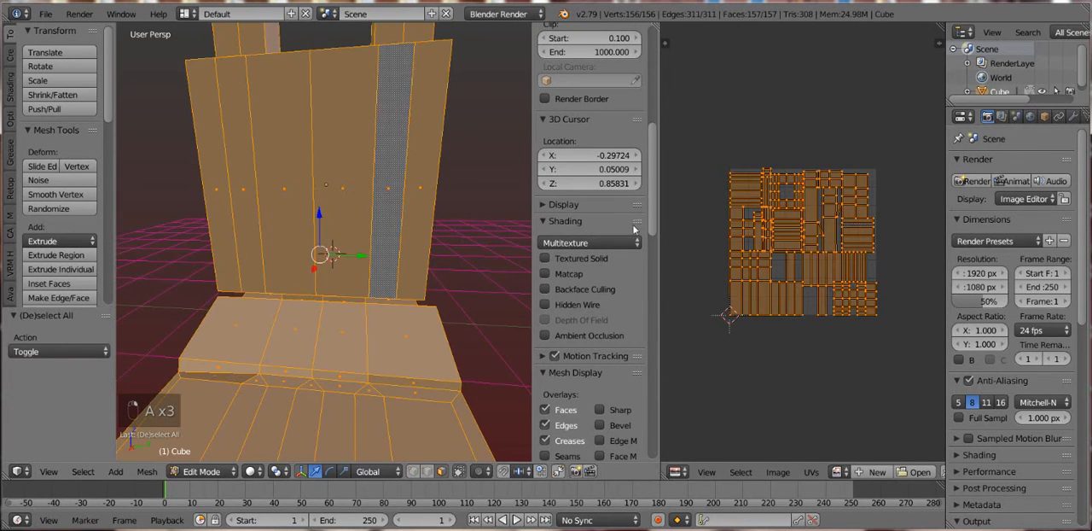
pyautogui.hscroll(2, 1066, 120)
pyautogui.click(1058, 118)
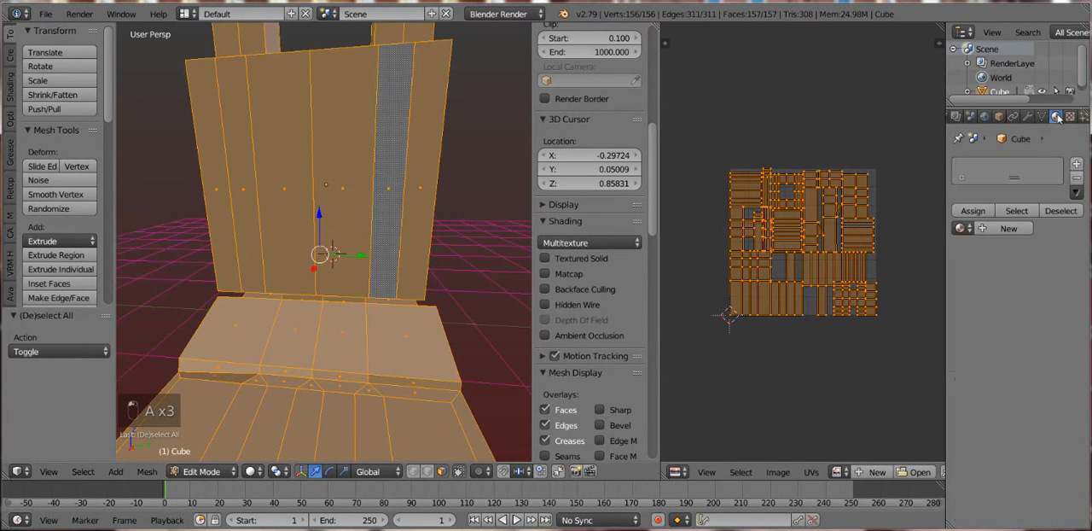
pyautogui.click(1005, 227)
pyautogui.press('Tab')
pyautogui.press('Tab')
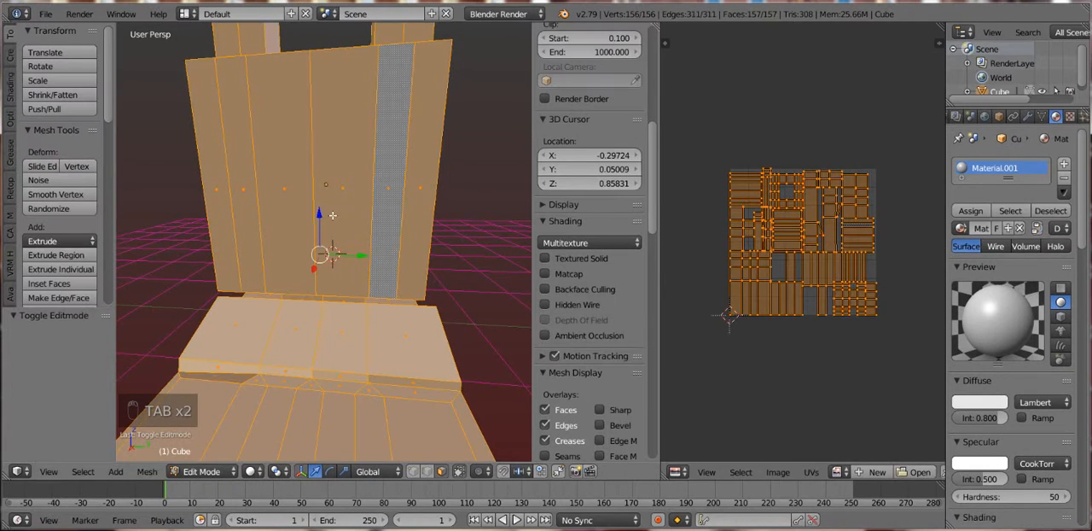
# - Clear the selection and select all six front faces of the upper block
pyautogui.press('a')
pyautogui.press('a')
pyautogui.press('a')
pyautogui.rightClick(215, 184)
pyautogui.keyDown('shift'); pyautogui.rightClick(249, 179); pyautogui.keyUp('shift')
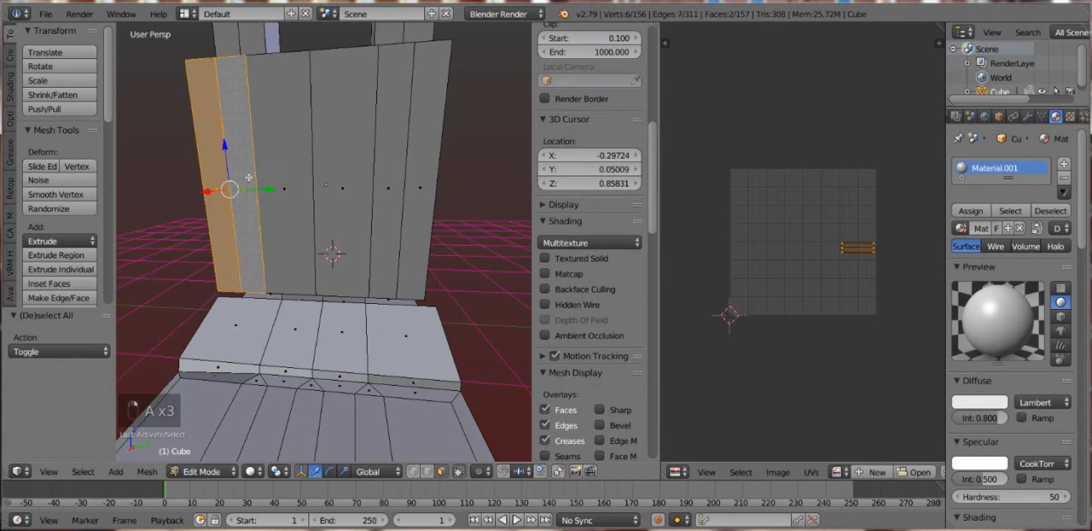
pyautogui.keyDown('shift'); pyautogui.rightClick(285, 182); pyautogui.keyUp('shift')
pyautogui.keyDown('shift'); pyautogui.rightClick(337, 181); pyautogui.keyUp('shift')
pyautogui.keyDown('shift'); pyautogui.rightClick(362, 183); pyautogui.keyUp('shift')
pyautogui.keyDown('shift'); pyautogui.rightClick(342, 186); pyautogui.keyUp('shift')
pyautogui.keyDown('shift'); pyautogui.rightClick(402, 184); pyautogui.keyUp('shift')
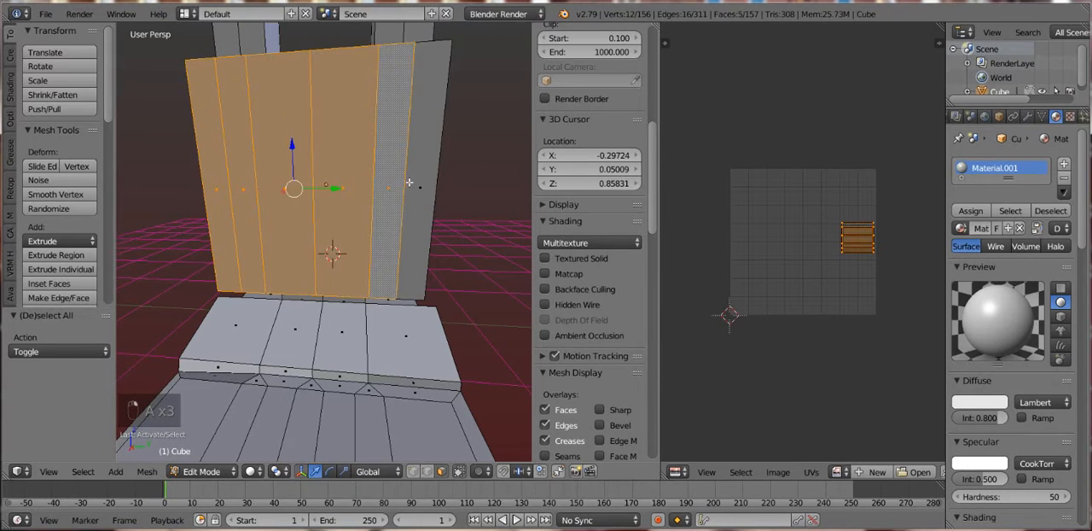
pyautogui.keyDown('shift'); pyautogui.rightClick(433, 183); pyautogui.keyUp('shift')
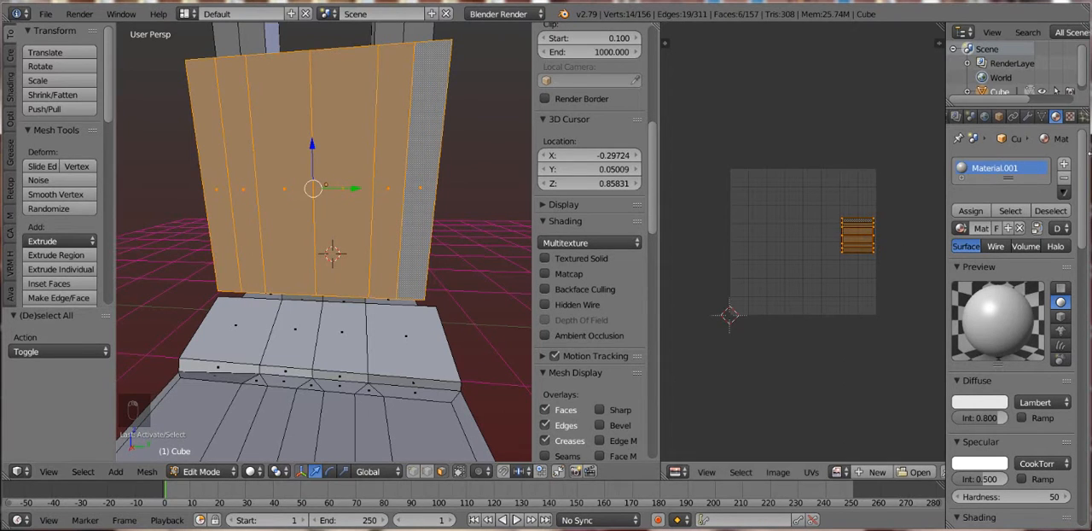
# - Add a second material slot with a new material and assign it to the selected front faces
pyautogui.click(1064, 167)
pyautogui.click(1003, 262)
pyautogui.click(980, 244)
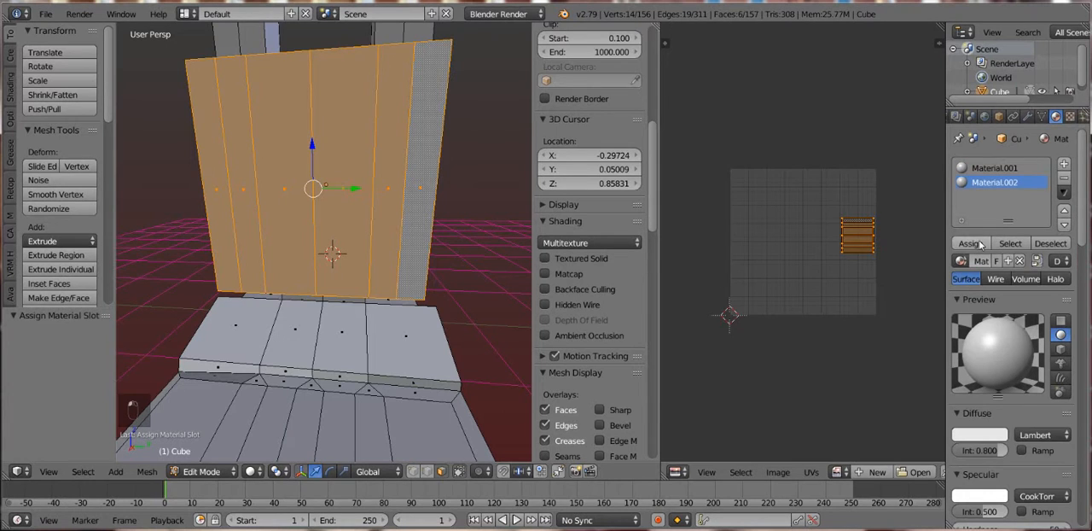
pyautogui.press('Tab')
pyautogui.press('Tab')
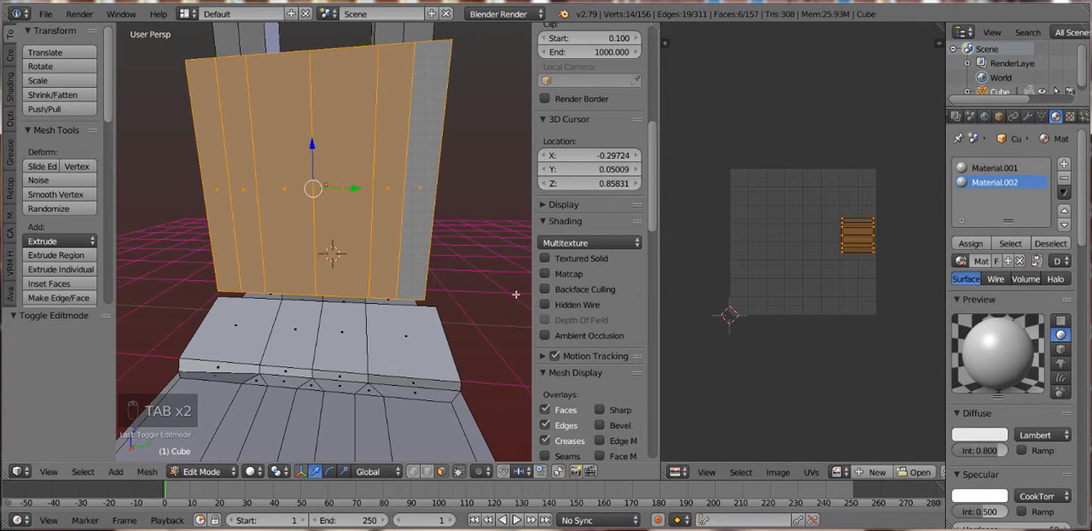
# - Separate the selected front faces into their own object and return to Object Mode
pyautogui.press('a')
pyautogui.press('a')
pyautogui.press('a')
pyautogui.press('a')
pyautogui.press('a')
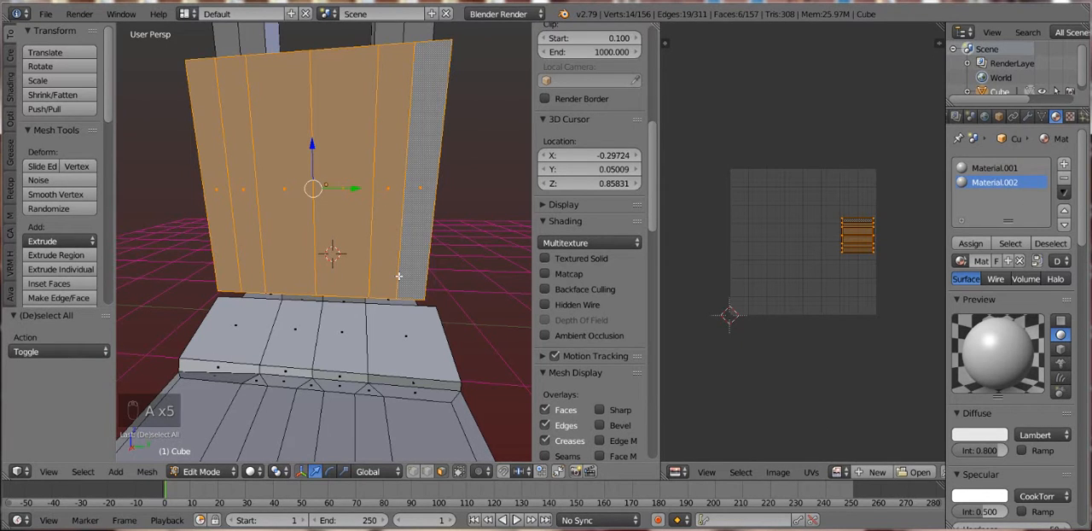
pyautogui.press('p')
pyautogui.press('p')
pyautogui.click(367, 278)
pyautogui.press('Tab')
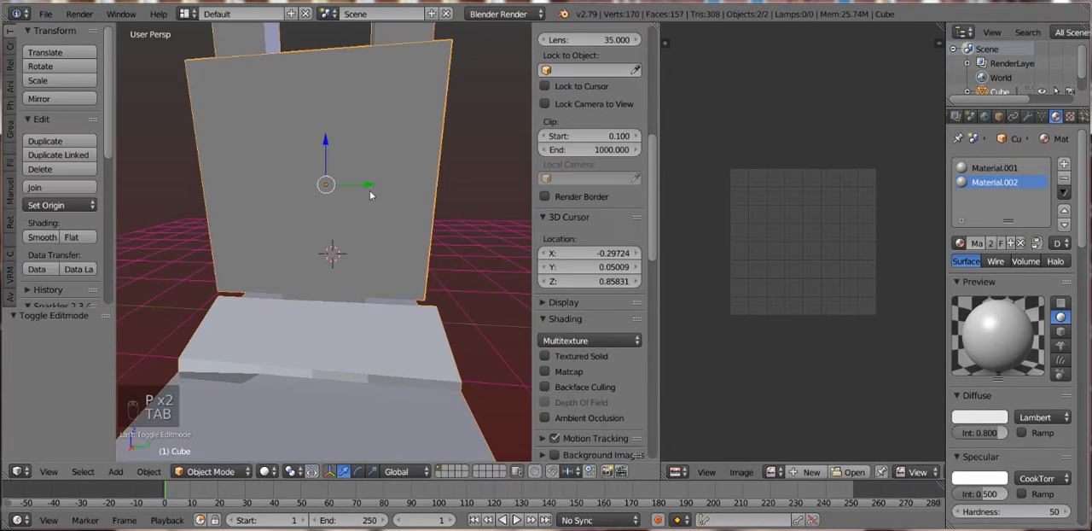
# - Select the separated front panel, select all its faces and pack its UV islands
pyautogui.rightClick(369, 190)
pyautogui.press('Tab')
pyautogui.press('a')
pyautogui.press('a')
pyautogui.press('a')
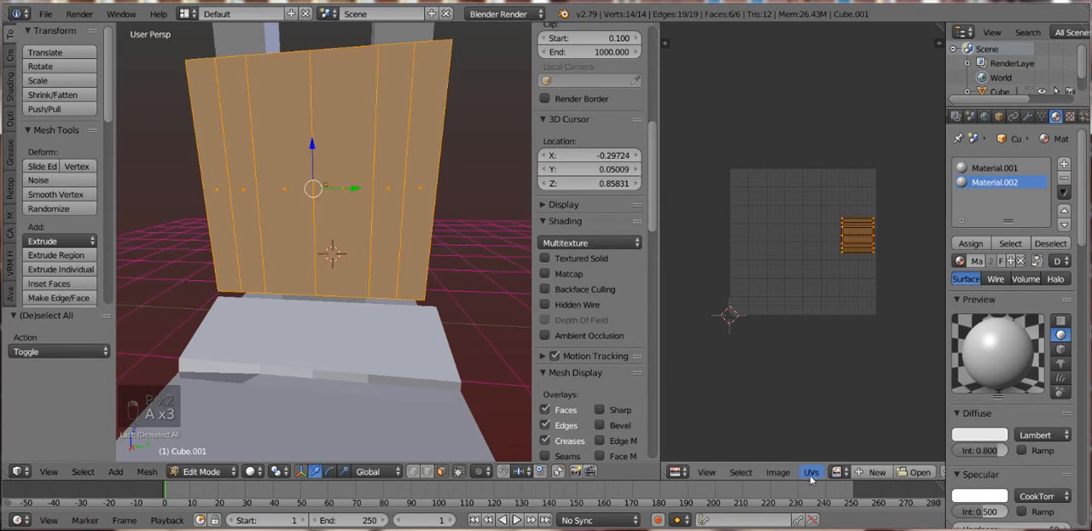
pyautogui.press('a')
pyautogui.press('a')
pyautogui.press('a')
pyautogui.click(810, 472)
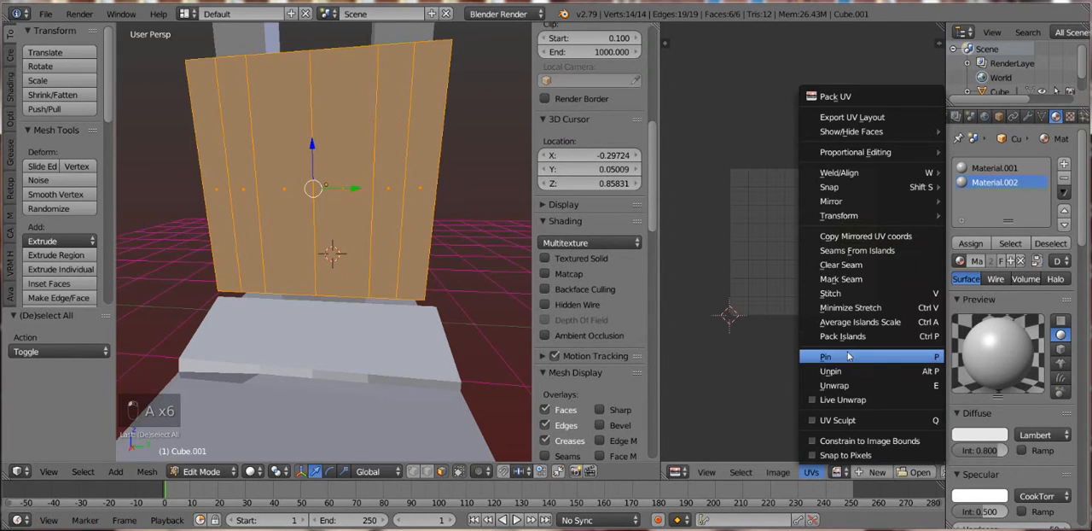
pyautogui.click(850, 338)
pyautogui.press('Tab')
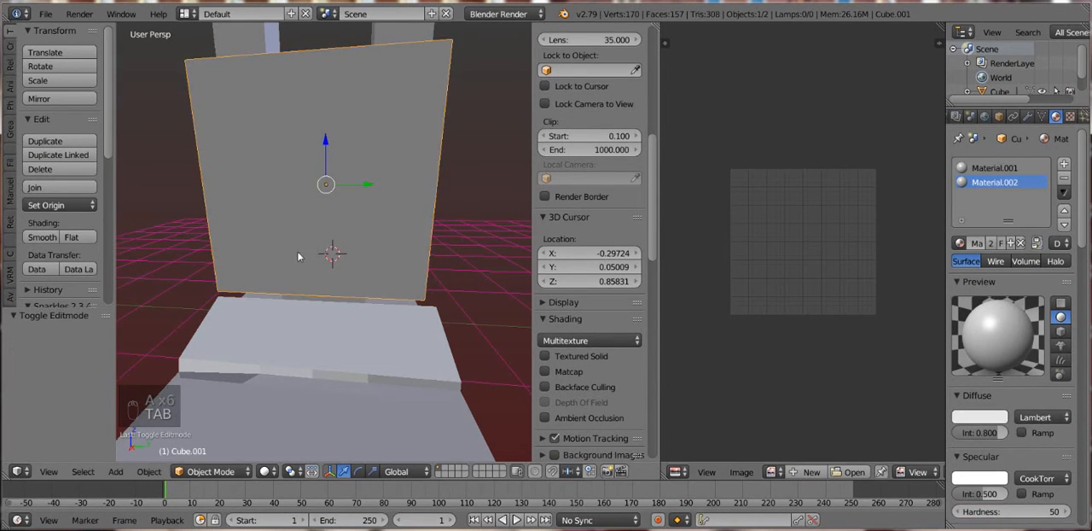
# - Edit the main body and add one horizontal loop cut around the sides of the long base
pyautogui.scroll(-4, 296, 254)
pyautogui.moveTo(296, 254); pyautogui.dragTo(299, 276)
pyautogui.scroll(2, 299, 276)
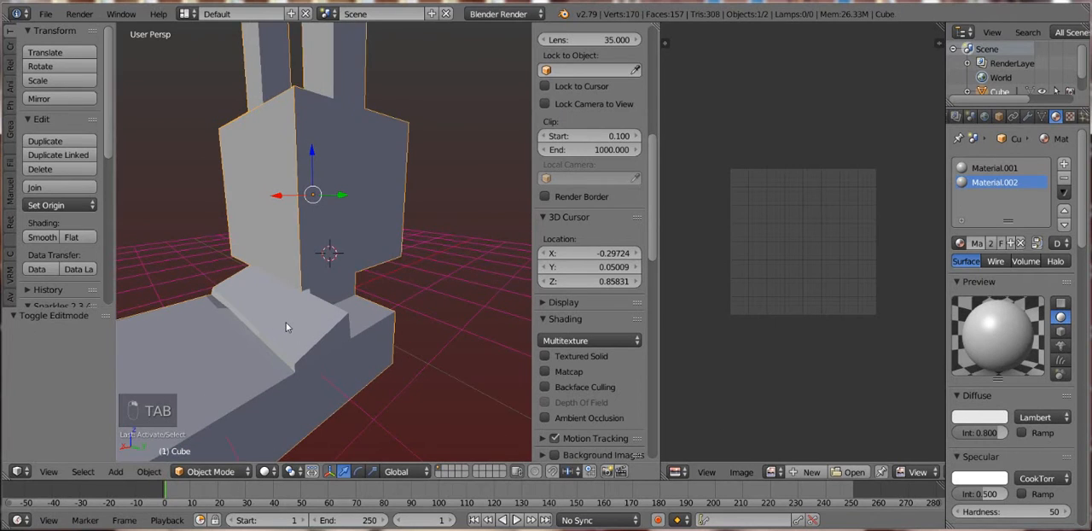
pyautogui.moveTo(286, 322); pyautogui.dragTo(394, 288)
pyautogui.rightClick(393, 288)
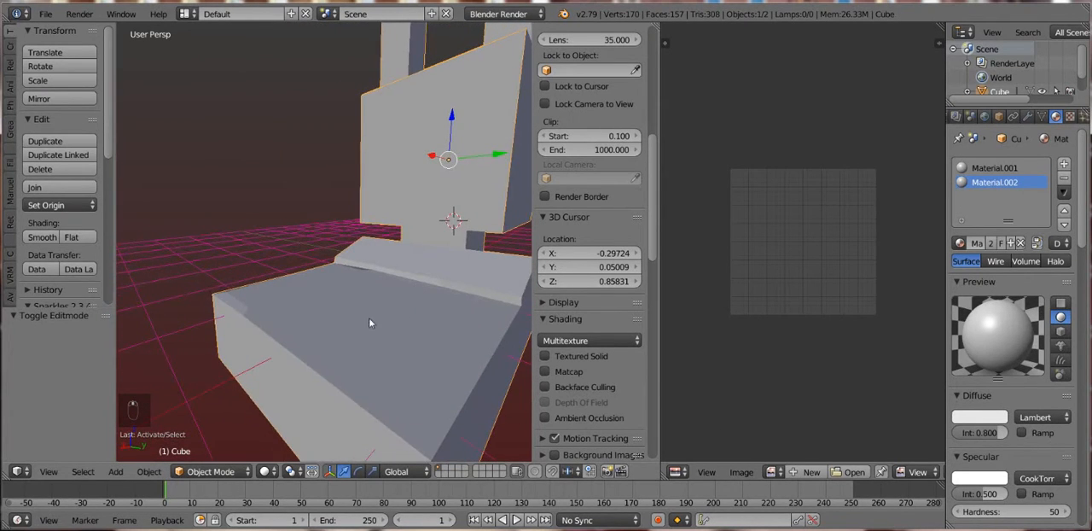
pyautogui.press('Tab')
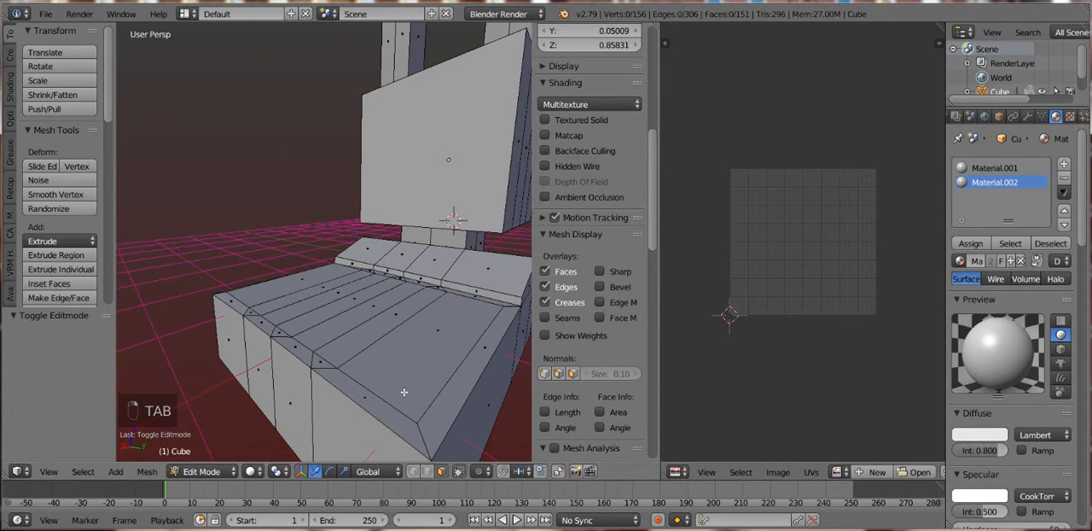
pyautogui.hotkey('ctrl', 'r')
pyautogui.click(246, 383)
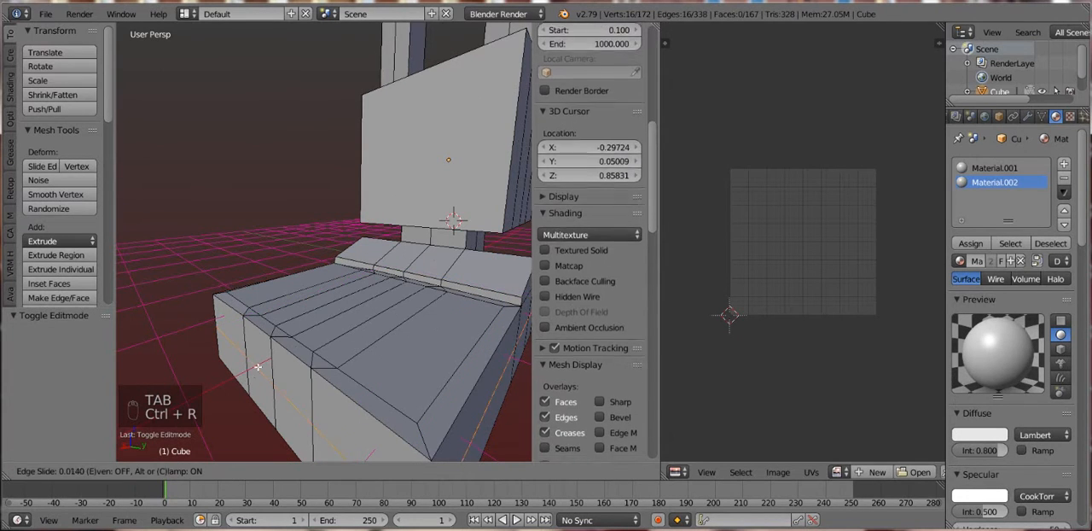
pyautogui.click(264, 358)
pyautogui.scroll(-2, 457, 396)
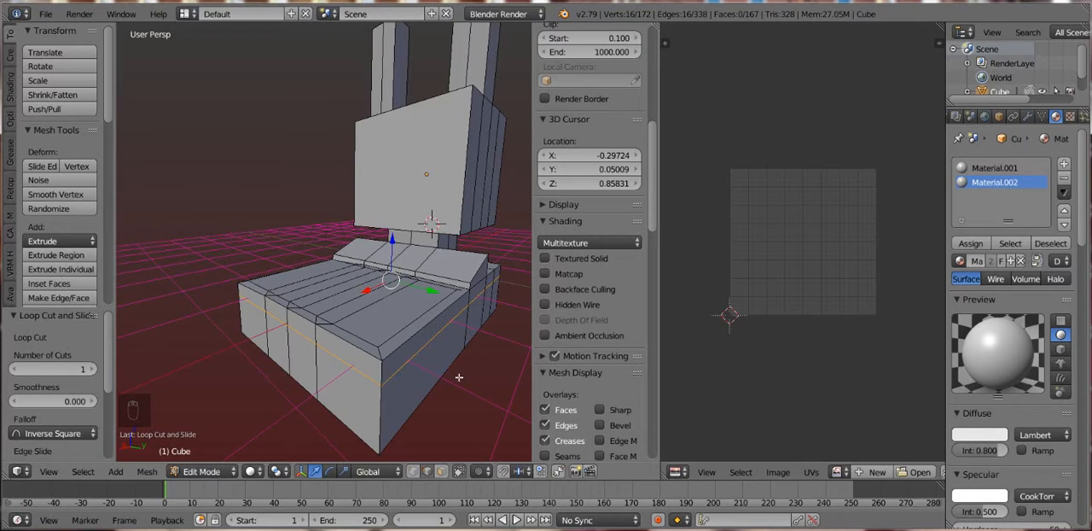
pyautogui.press('i')
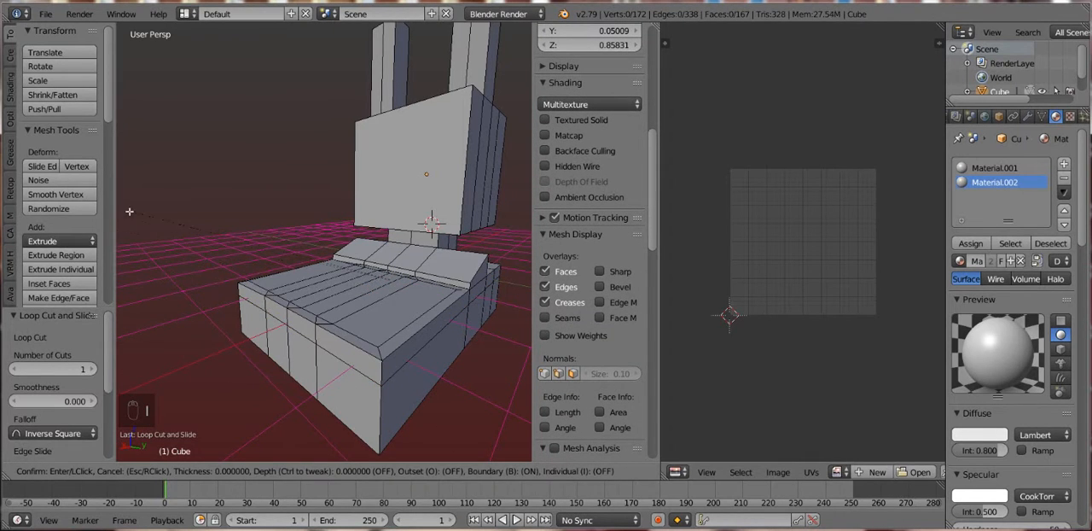
pyautogui.press('Escape')
pyautogui.press('s')
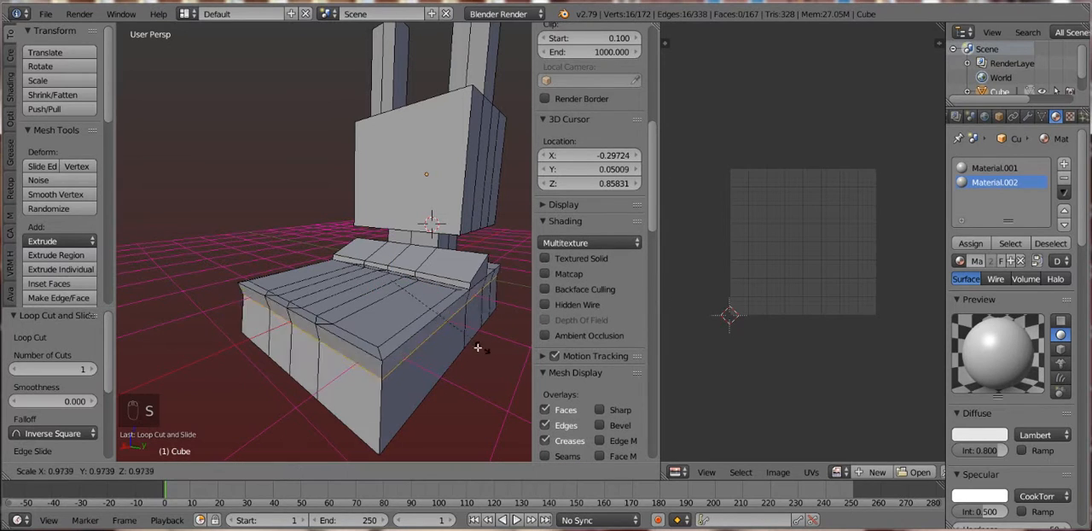
pyautogui.rightClick(473, 357)
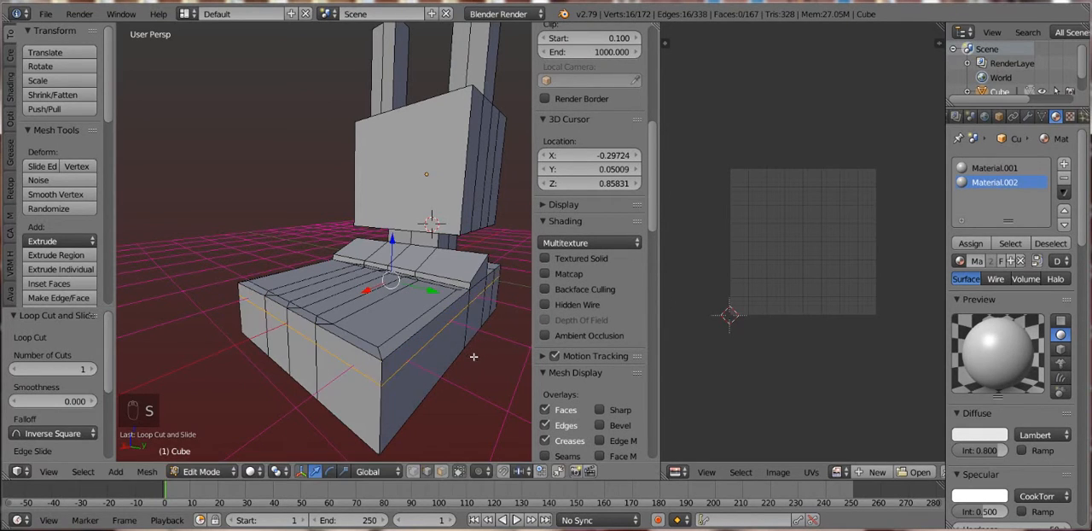
# - Add another horizontal loop cut around the base, just below the first one
pyautogui.hotkey('ctrl', 'r')
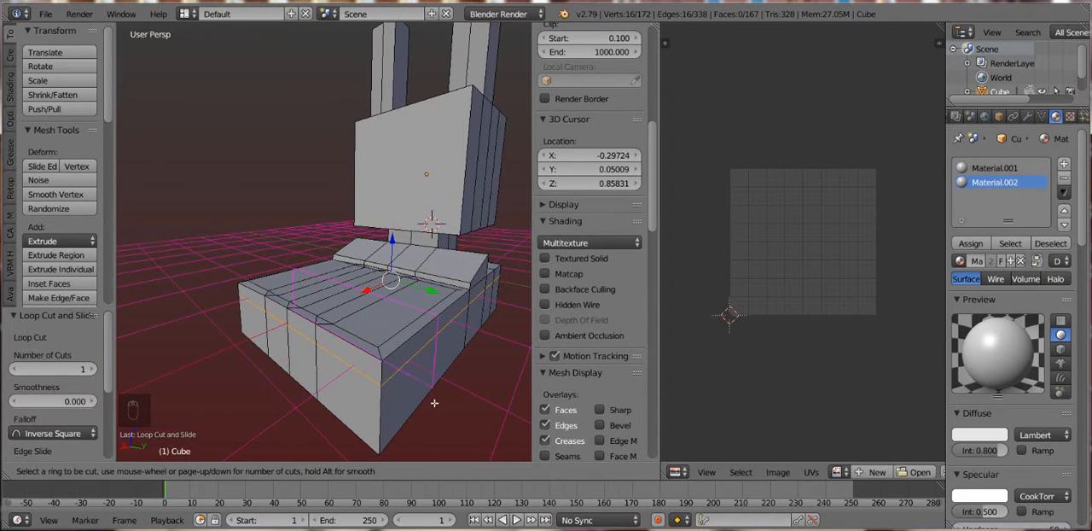
pyautogui.click(377, 442)
pyautogui.click(377, 412)
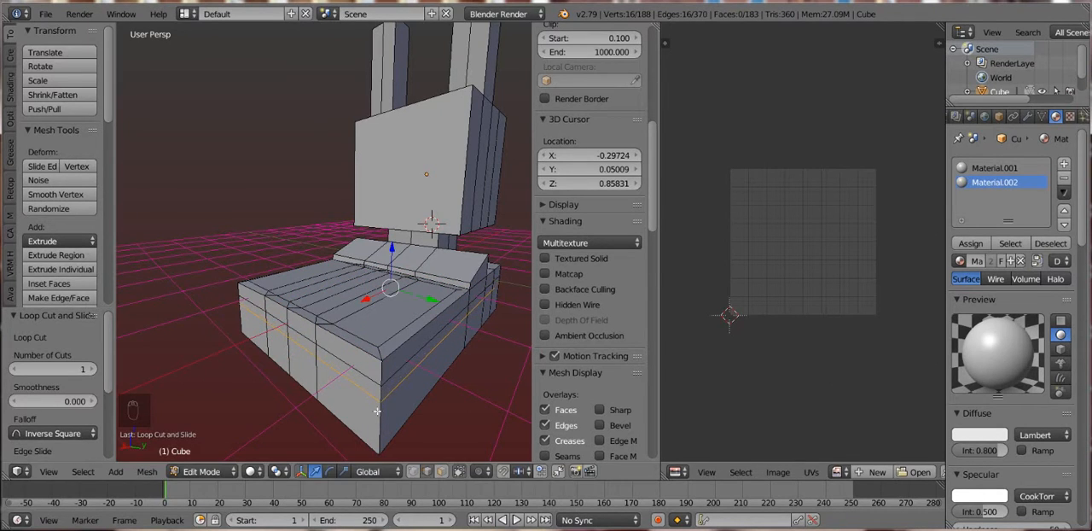
# - Shrink the upper of the two base loops to about 0.96 and move it -0.155 along Z to form a groove
pyautogui.keyDown('alt'); pyautogui.rightClick(405, 366); pyautogui.keyUp('alt')
pyautogui.press('s')
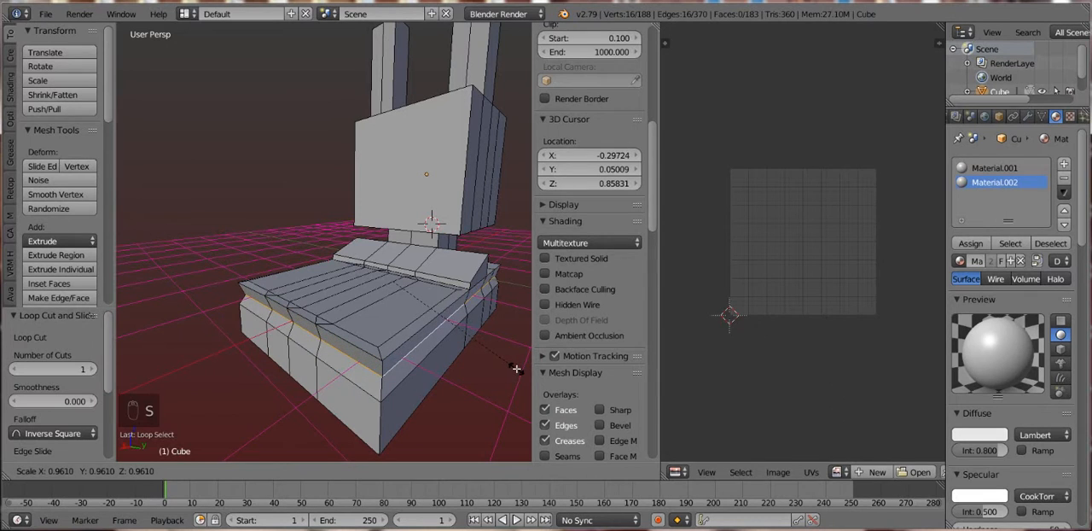
pyautogui.click(516, 369)
pyautogui.moveTo(391, 242); pyautogui.dragTo(395, 249)
# - Add a loop cut around the base's upper slab above the groove and scale it to 1.027
pyautogui.hotkey('ctrl', 'r')
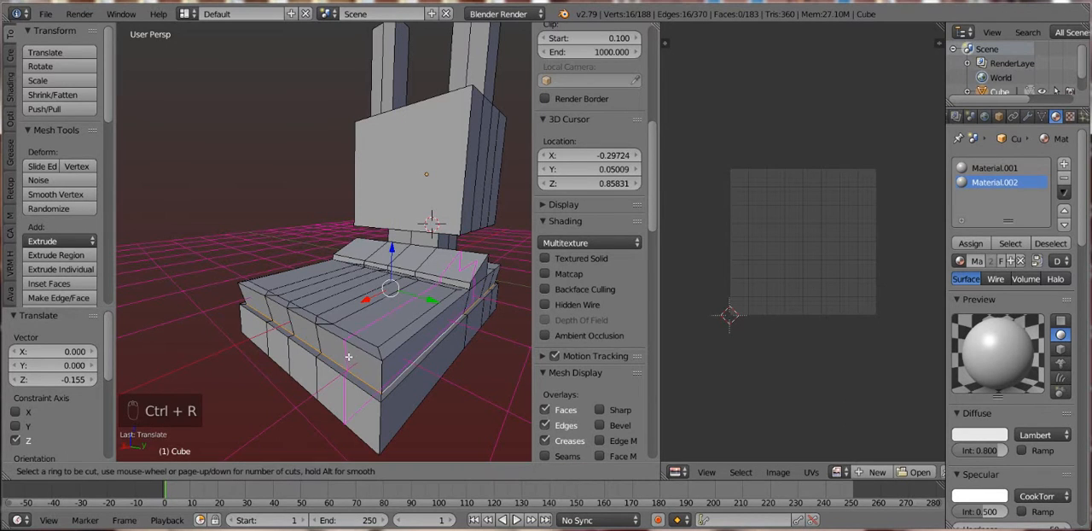
pyautogui.click(384, 370)
pyautogui.rightClick(384, 369)
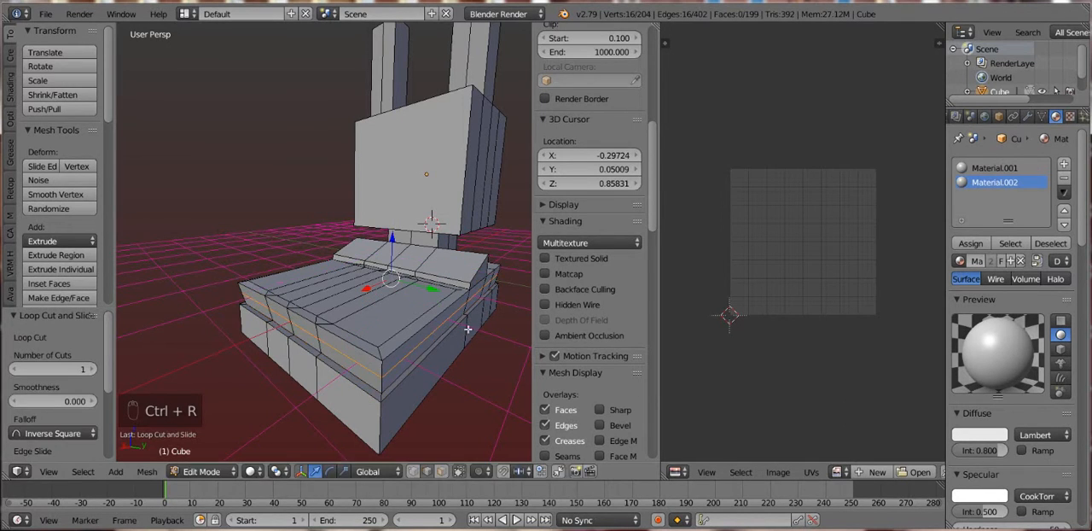
pyautogui.press('s')
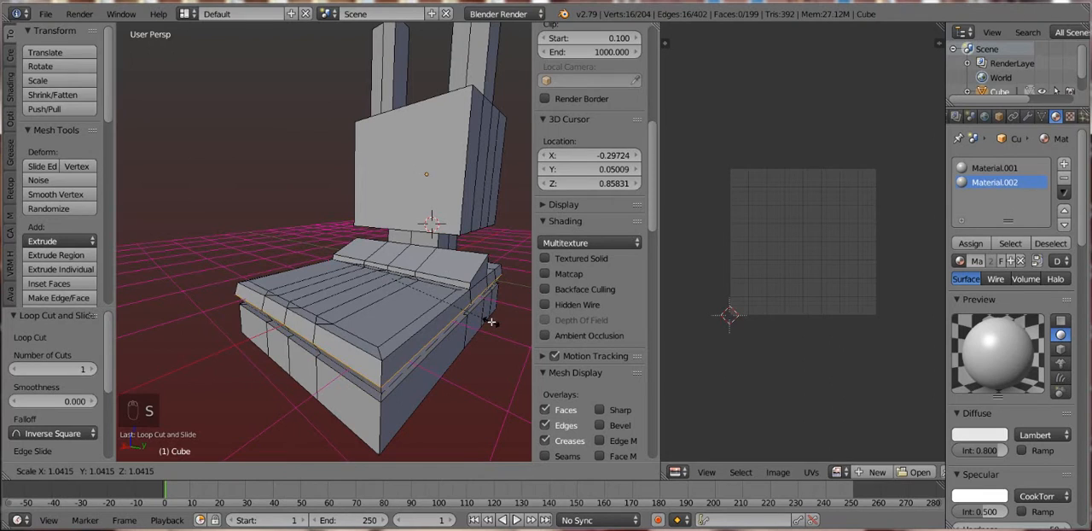
pyautogui.click(490, 321)
# - Select the inner edge loop of the base groove, raise it 0.019 along Z and scale it to 0.973
pyautogui.moveTo(373, 331)
pyautogui.mouseDown()
pyautogui.moveTo(381, 318)
pyautogui.moveTo(375, 328)
pyautogui.mouseUp()
pyautogui.keyDown('alt'); pyautogui.rightClick(381, 318); pyautogui.keyUp('alt')
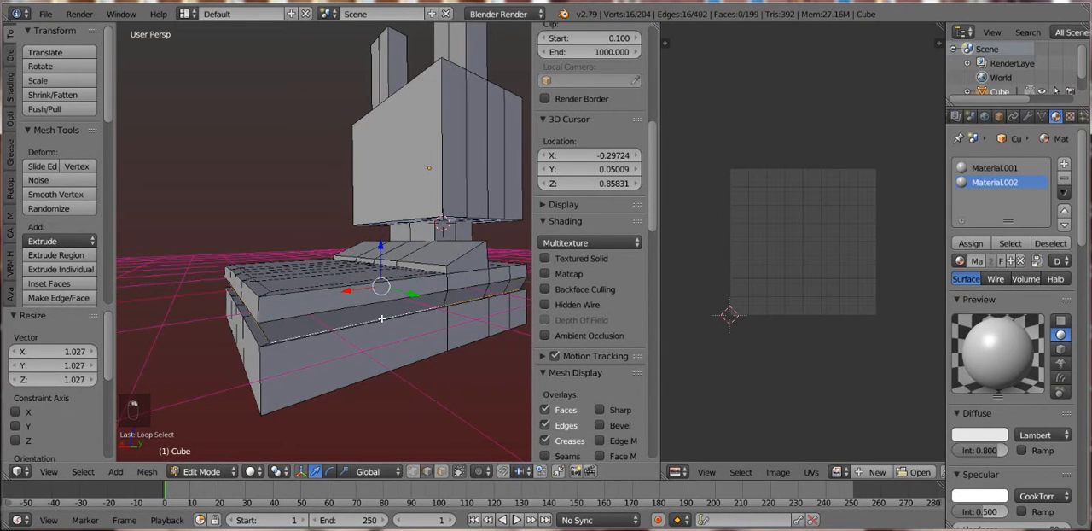
pyautogui.moveTo(381, 253); pyautogui.dragTo(381, 299)
pyautogui.moveTo(302, 355); pyautogui.dragTo(463, 314)
pyautogui.scroll(-2, 381, 364)
pyautogui.press('s')
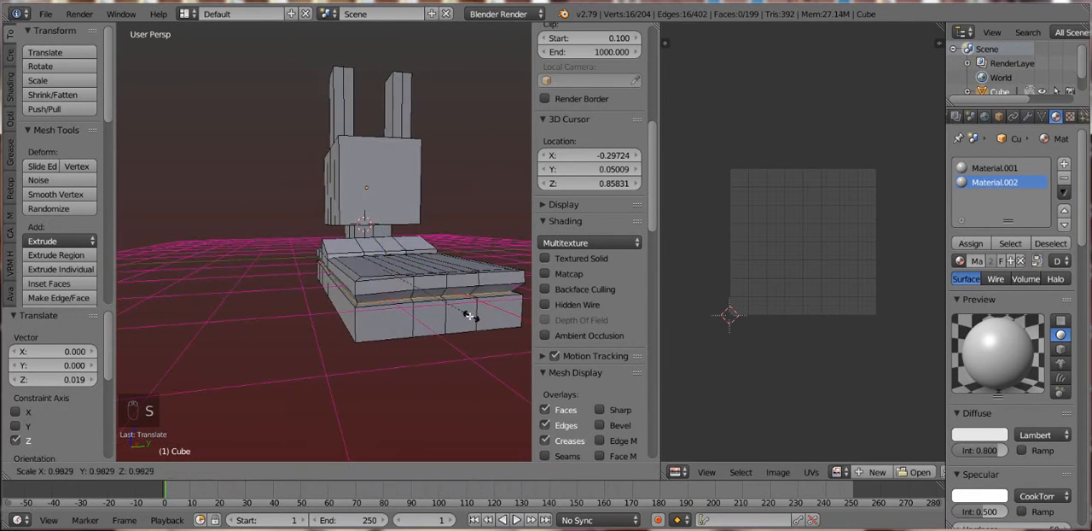
pyautogui.click(439, 308)
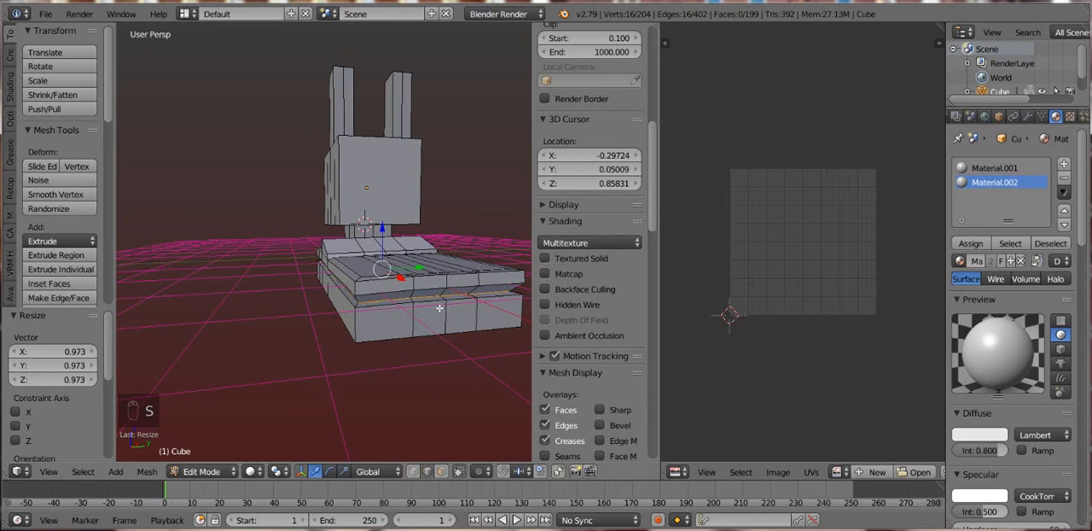
# - Raise the groove's inner edge loop about 0.03 along Z and check the base's shape in Object Mode
pyautogui.press('g')
pyautogui.press('z')
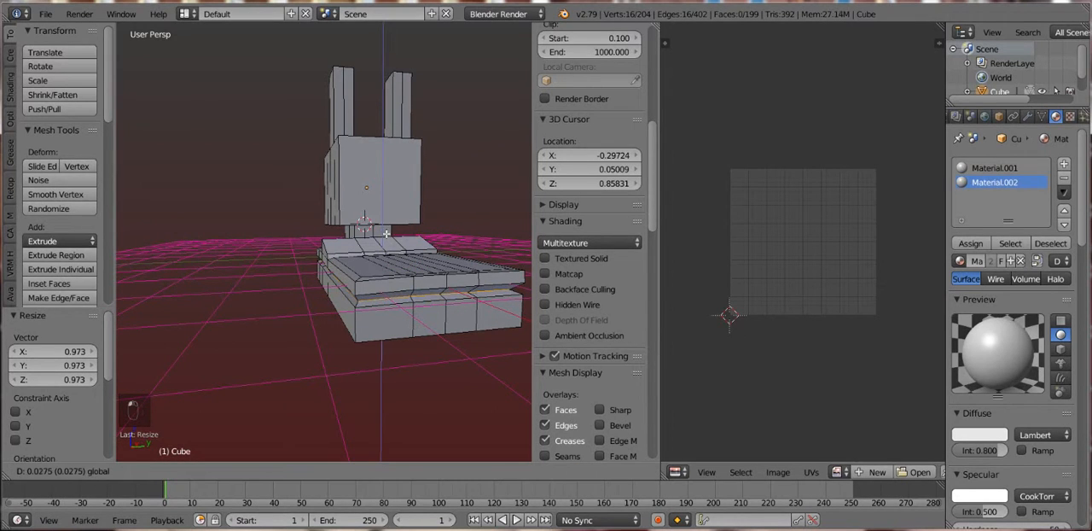
pyautogui.click(387, 233)
pyautogui.moveTo(371, 131); pyautogui.dragTo(407, 287)
pyautogui.press('Tab')
# - Return to Object Mode and select both the main body and the separated front panel
pyautogui.press('Tab')
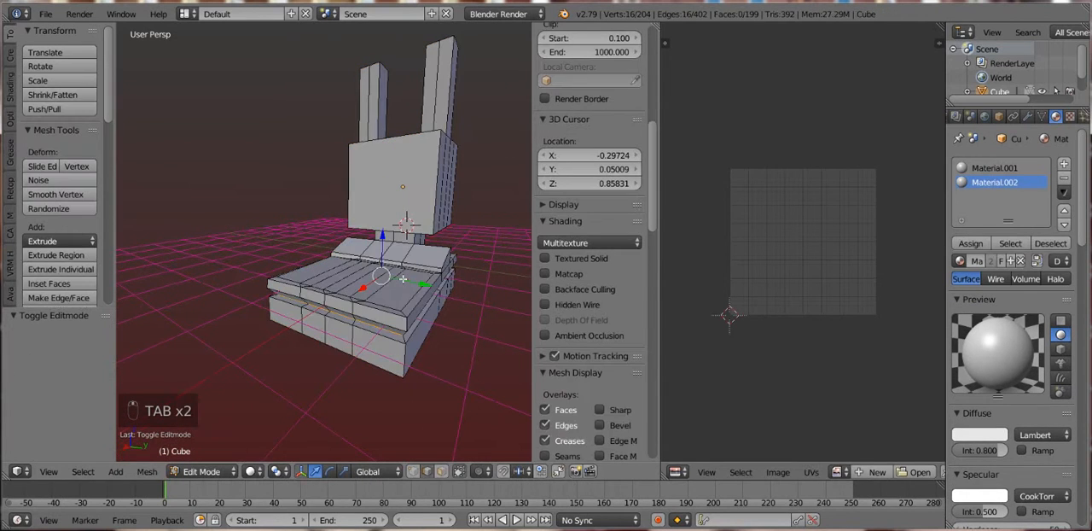
pyautogui.press('a')
pyautogui.press('a')
pyautogui.press('a')
pyautogui.press('a')
pyautogui.press('a')
pyautogui.press('Tab')
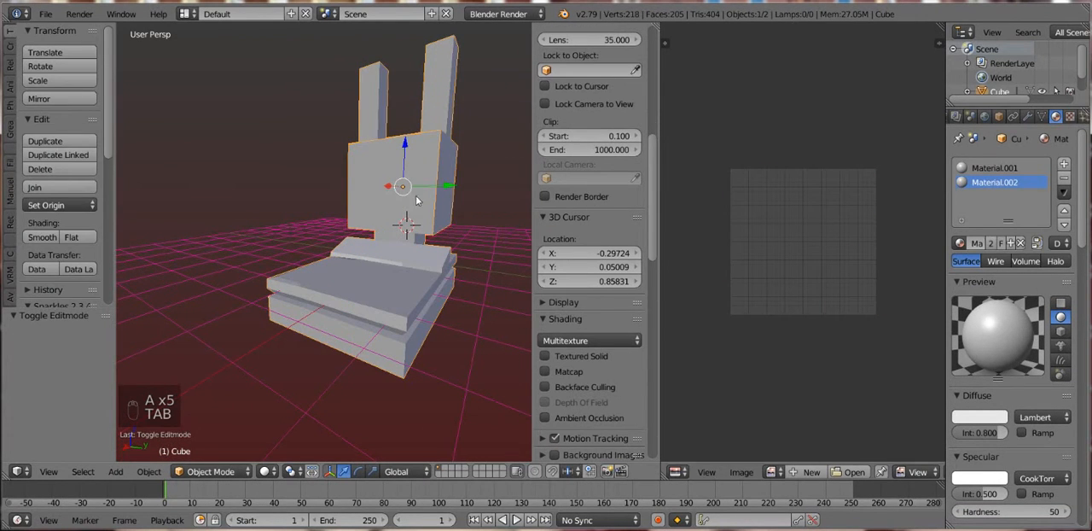
pyautogui.press('a')
pyautogui.press('a')
pyautogui.press('a')
pyautogui.press('a')
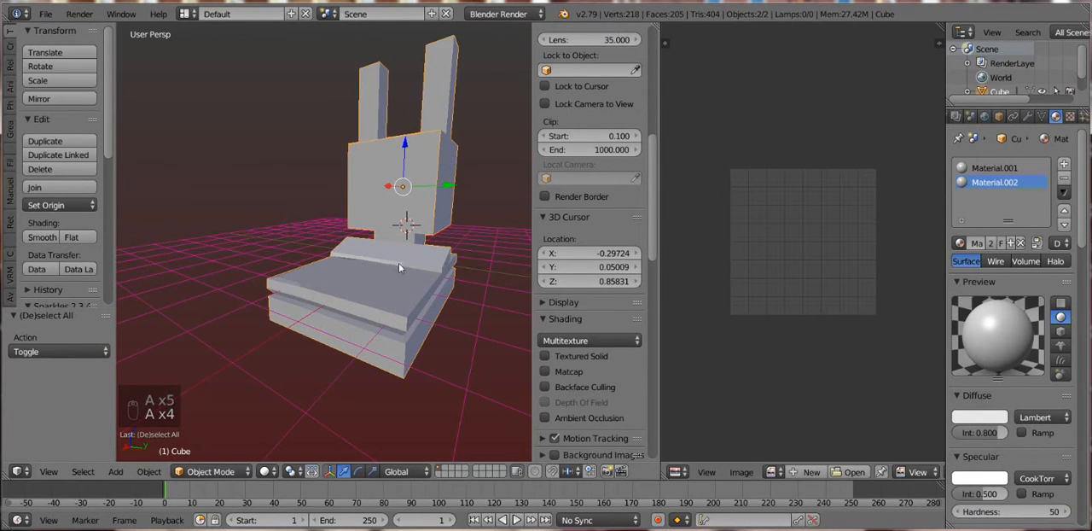
pyautogui.press('Tab')
pyautogui.press('a')
pyautogui.press('a')
pyautogui.press('Tab')
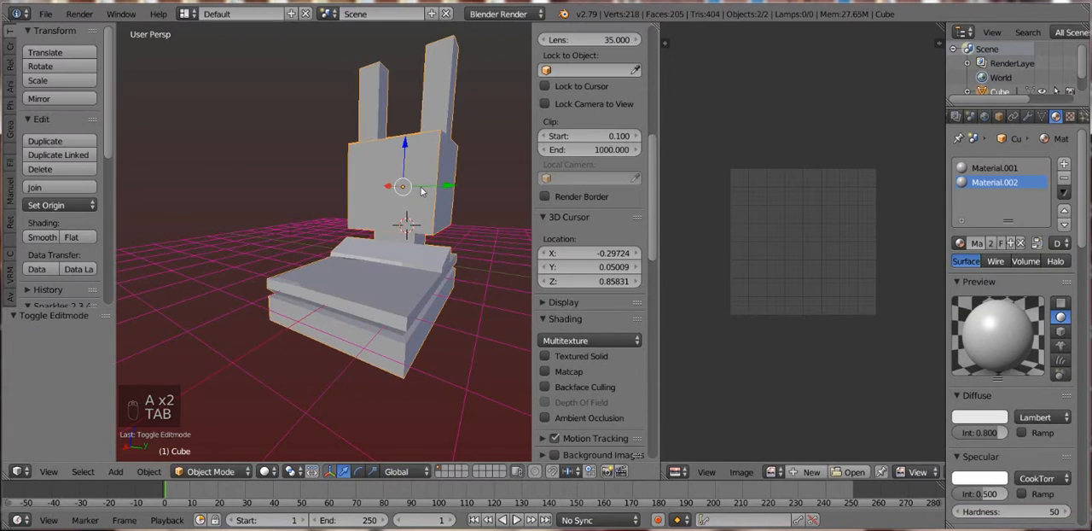
# - Join the front panel and the main body into one object and select its whole mesh in Edit Mode
pyautogui.click(53, 187)
pyautogui.press('Tab')
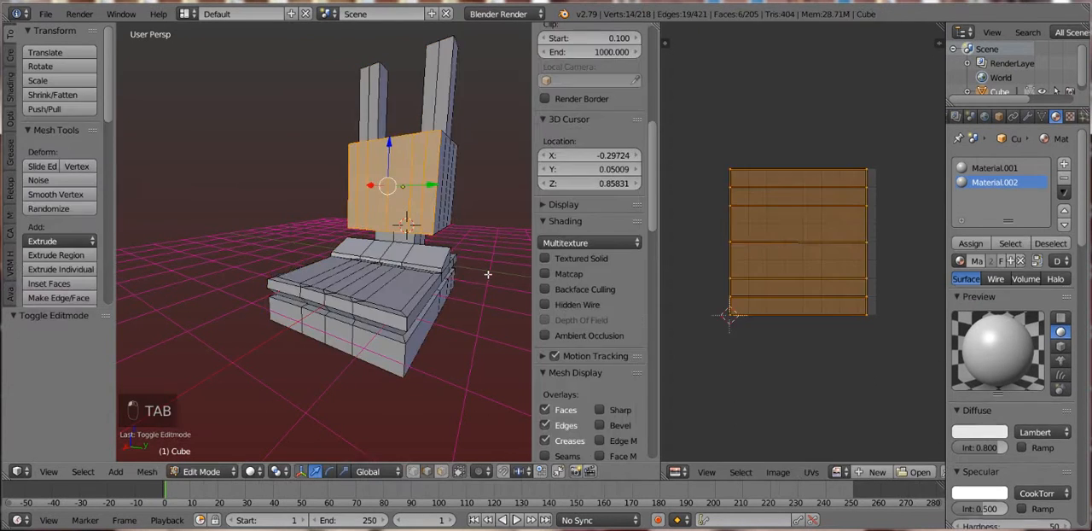
pyautogui.press('Tab')
pyautogui.press('Tab')
pyautogui.press('a')
pyautogui.press('a')
pyautogui.press('a')
pyautogui.press('a')
pyautogui.press('Tab')
pyautogui.press('a')
pyautogui.press('a')
pyautogui.press('a')
pyautogui.press('a')
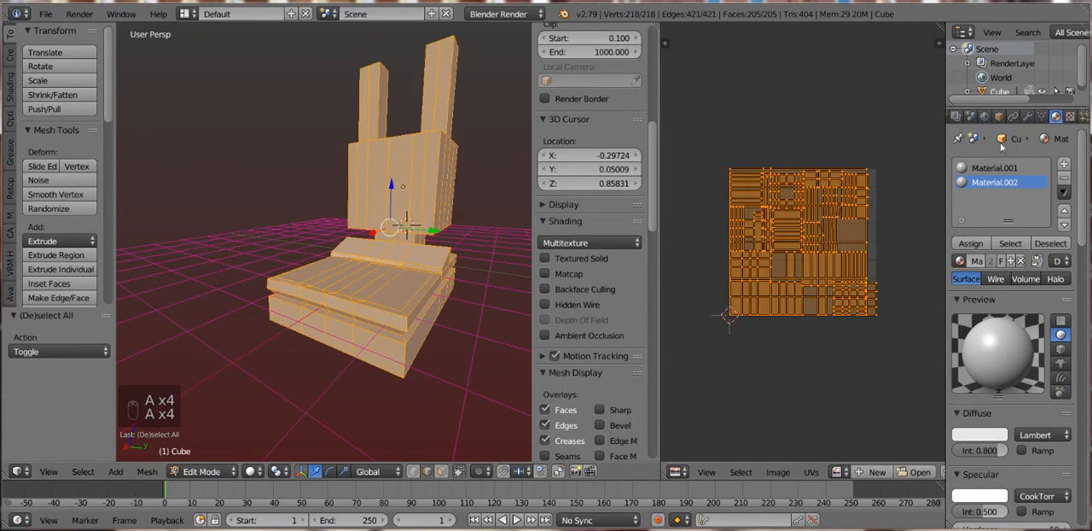
# - Try a Catmull-Clark Subdivision Surface modifier with smooth shading on the joined model and inspect it in Object Mode
pyautogui.click(1028, 116)
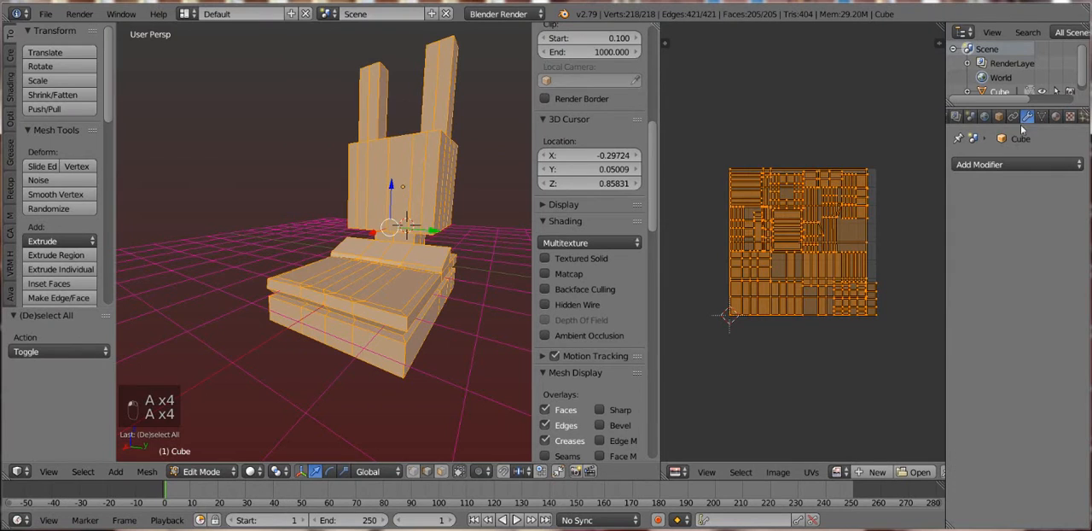
pyautogui.click(993, 172)
pyautogui.click(788, 400)
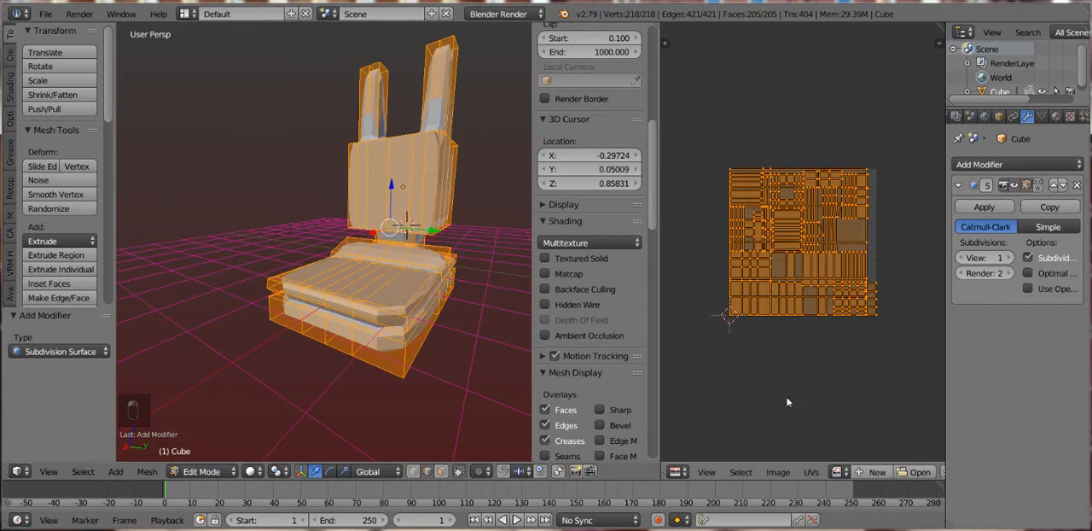
pyautogui.press('Tab')
pyautogui.moveTo(444, 256); pyautogui.dragTo(401, 261)
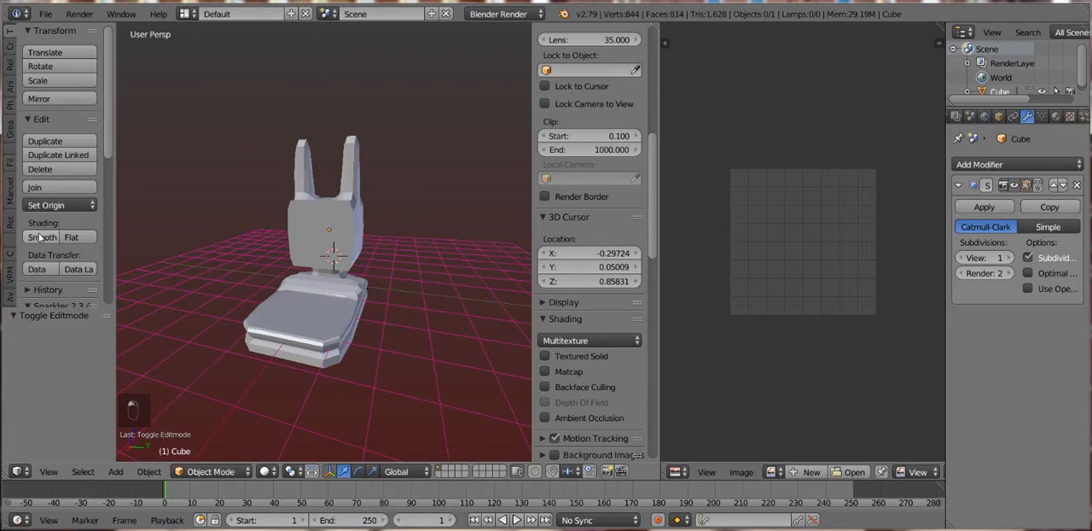
pyautogui.scroll(2, 427, 254)
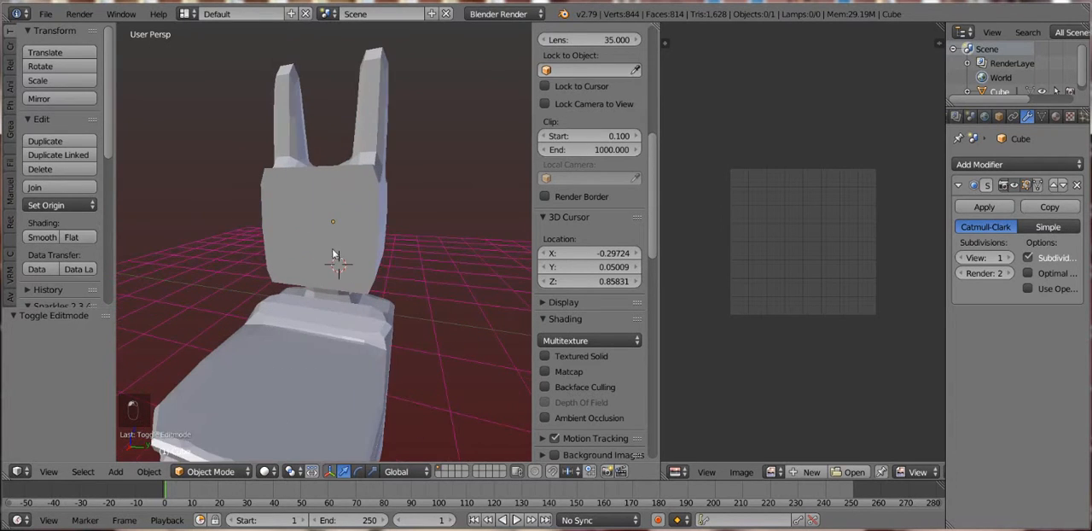
pyautogui.rightClick(357, 223)
pyautogui.click(42, 237)
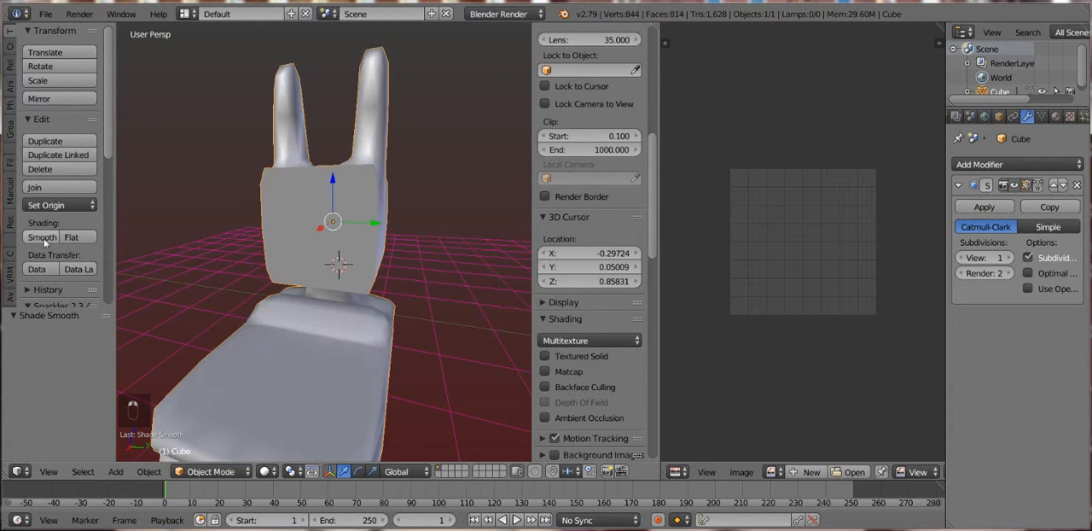
pyautogui.moveTo(358, 239)
pyautogui.mouseDown()
pyautogui.moveTo(258, 223)
pyautogui.moveTo(256, 212)
pyautogui.moveTo(385, 208)
pyautogui.mouseUp()
# - Undo the smooth shading and the Subdivision Surface modifier
pyautogui.hotkey('ctrl', 'z')
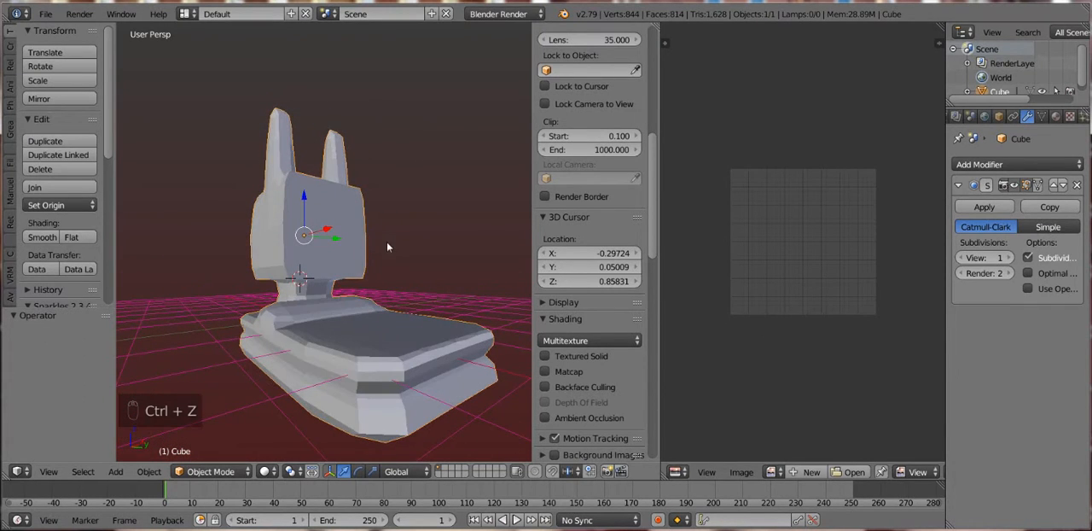
pyautogui.hotkey('ctrl', 'z')
pyautogui.hotkey('ctrl', 'z')
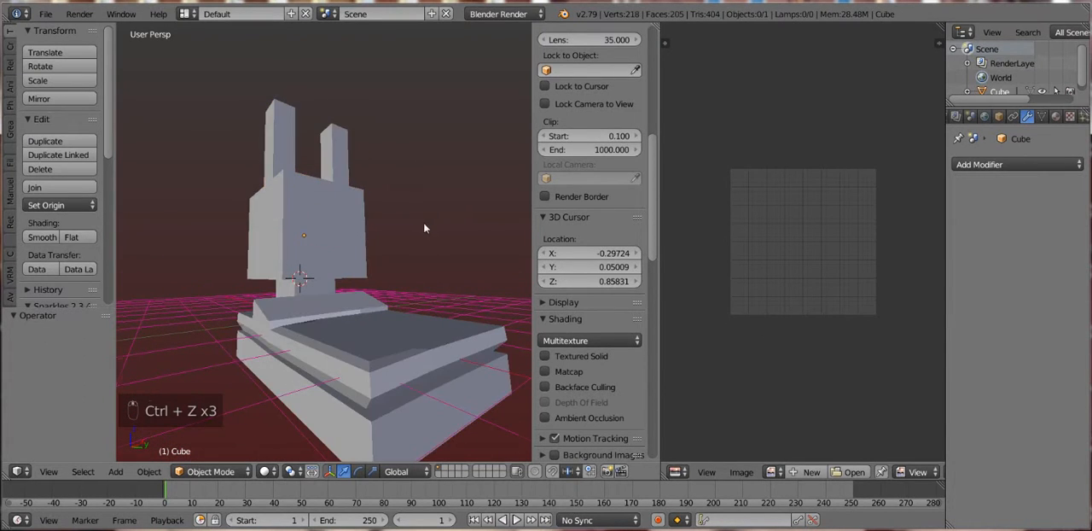
pyautogui.moveTo(424, 228); pyautogui.dragTo(345, 251)
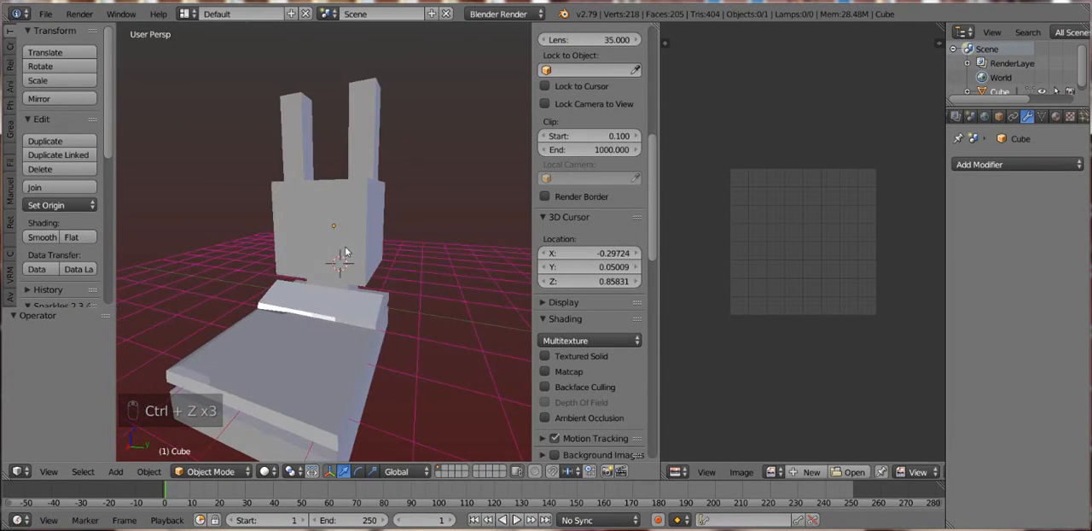
pyautogui.scroll(3, 312, 320)
pyautogui.rightClick(300, 346)
pyautogui.press('Tab')
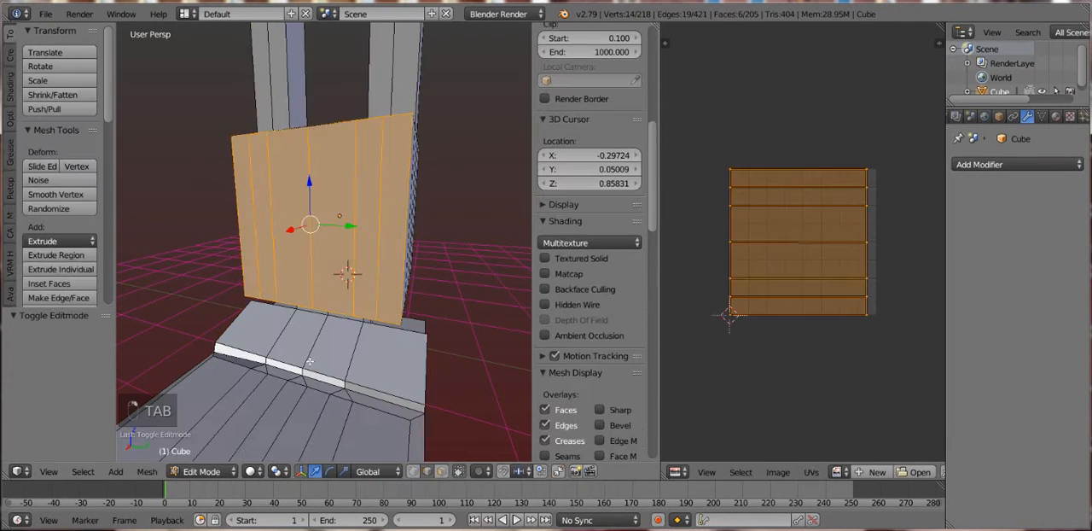
pyautogui.keyDown('alt'); pyautogui.rightClick(310, 366); pyautogui.keyUp('alt')
pyautogui.press('Tab')
pyautogui.scroll(-4, 326, 366)
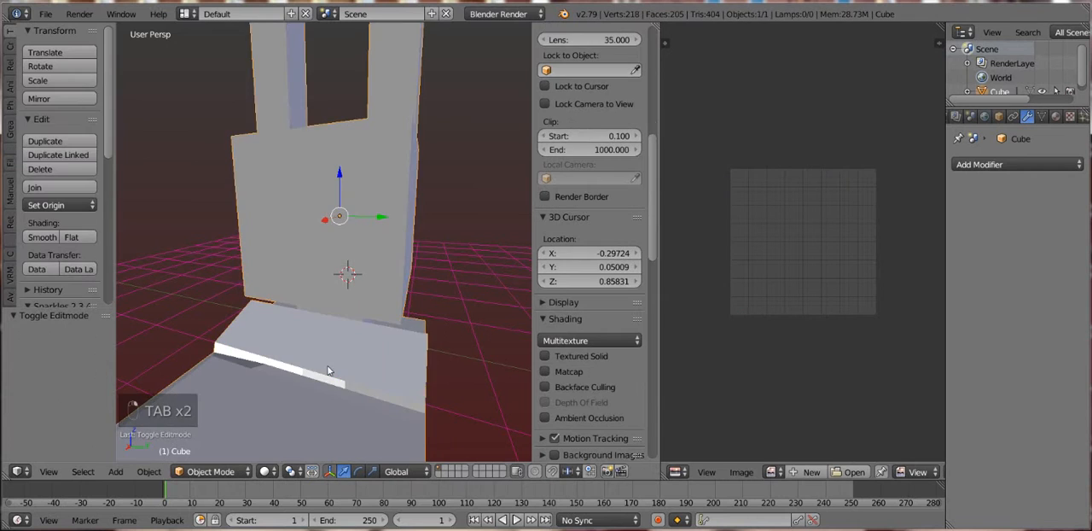
pyautogui.moveTo(326, 365); pyautogui.dragTo(339, 315)
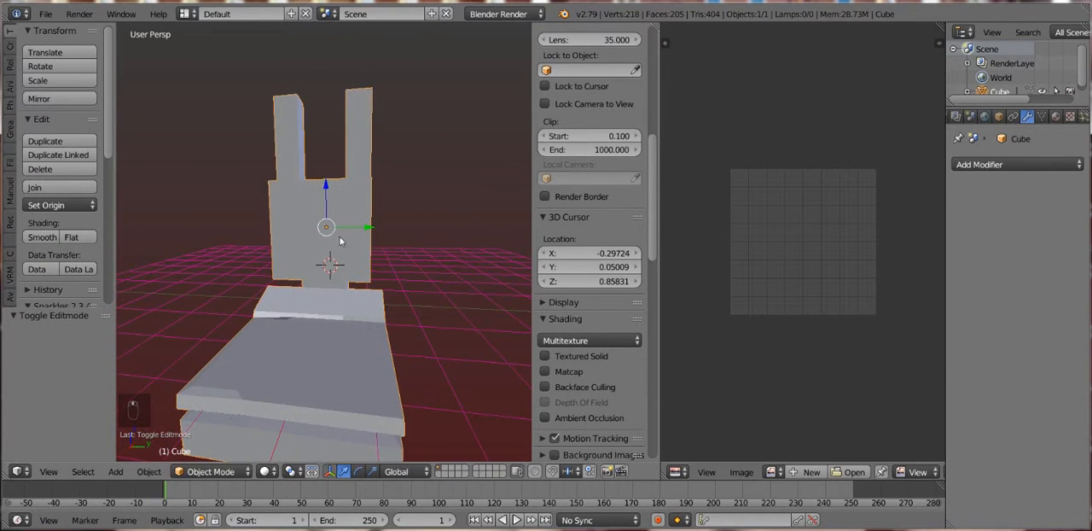
pyautogui.moveTo(356, 228); pyautogui.dragTo(380, 223)
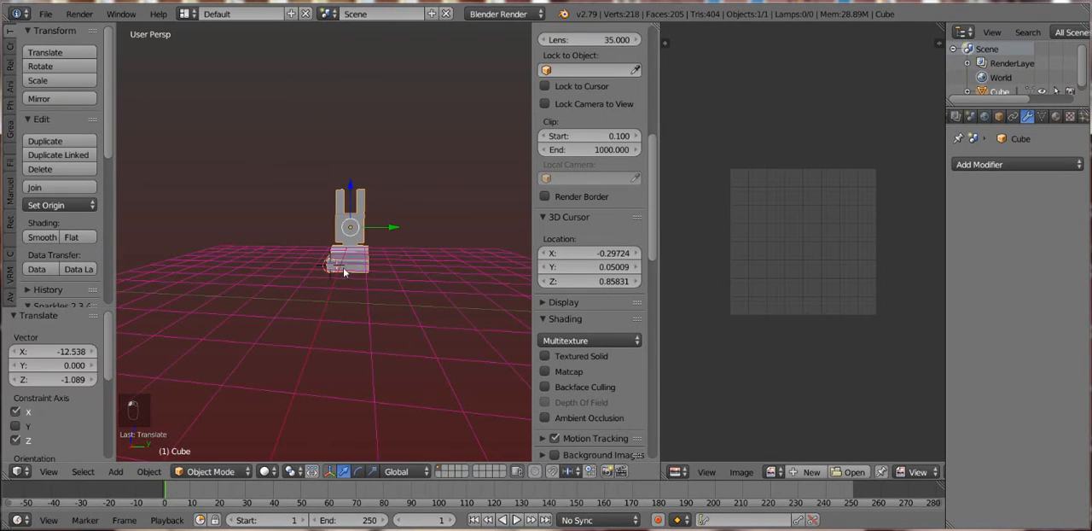
pyautogui.hotkey('ctrl', 'z')
pyautogui.moveTo(340, 259)
pyautogui.mouseDown()
pyautogui.moveTo(299, 252)
pyautogui.moveTo(296, 241)
pyautogui.moveTo(327, 253)
pyautogui.mouseUp()
# - Select the model's whole mesh in Edit Mode and pack its UV islands
pyautogui.press('a')
pyautogui.press('a')
pyautogui.press('a')
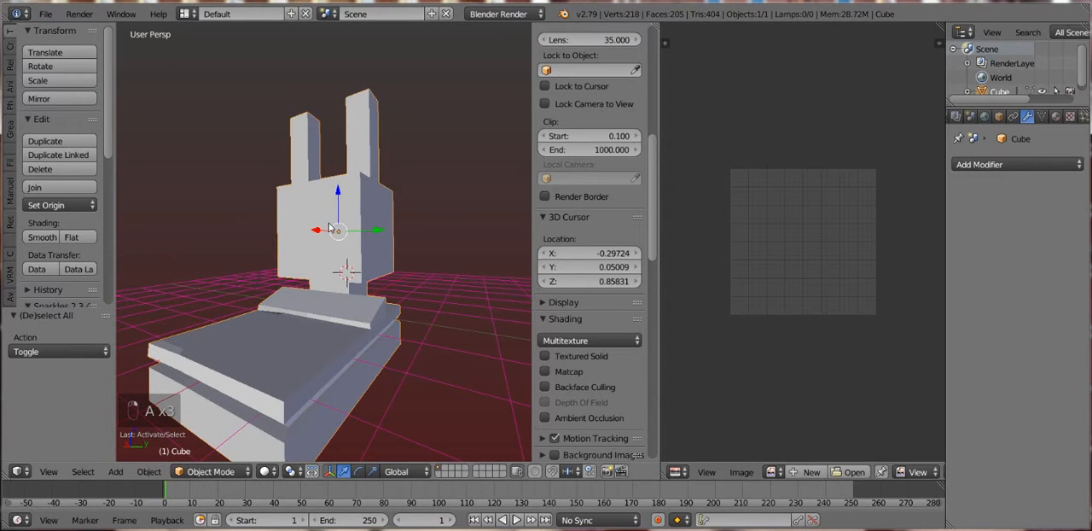
pyautogui.press('Tab')
pyautogui.press('a')
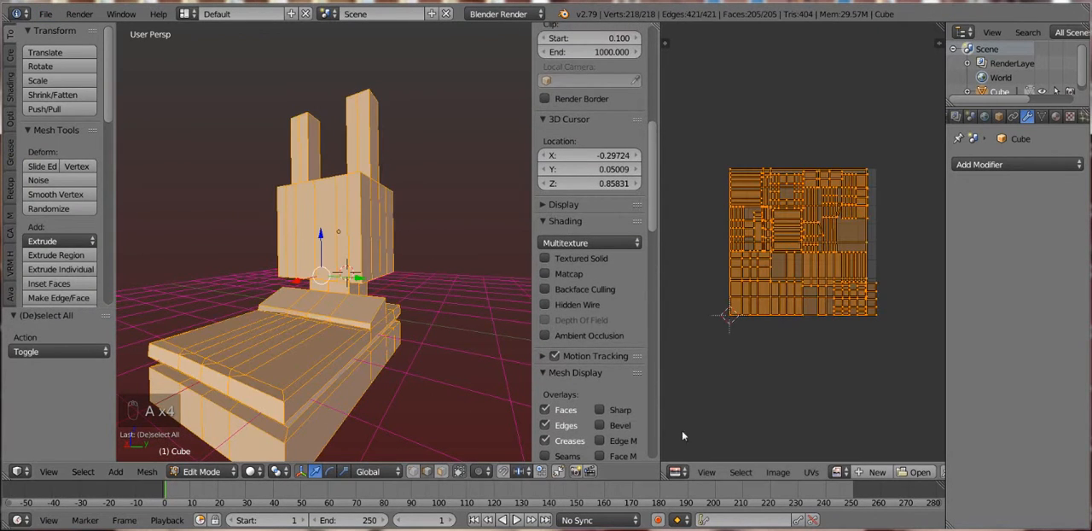
pyautogui.click(812, 472)
pyautogui.click(844, 337)
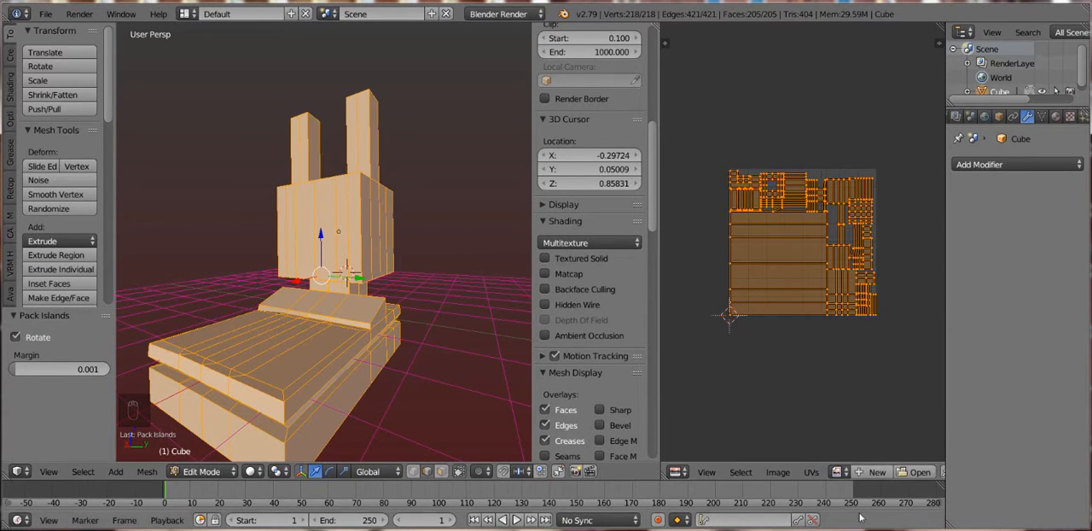
# - Create a new image for the UV layout and bake the model's ambient occlusion to it
pyautogui.click(875, 471)
pyautogui.click(868, 515)
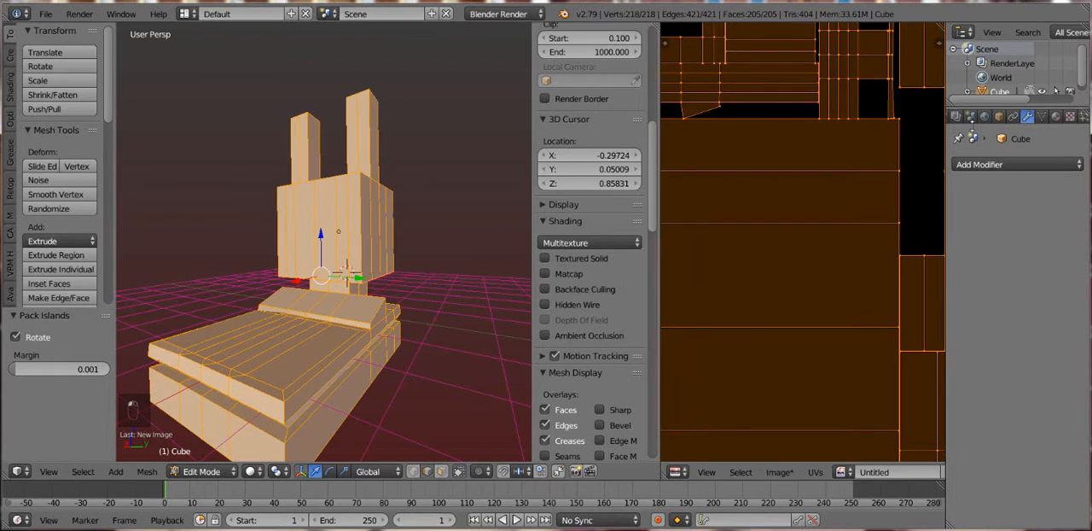
pyautogui.hscroll(-3, 965, 120)
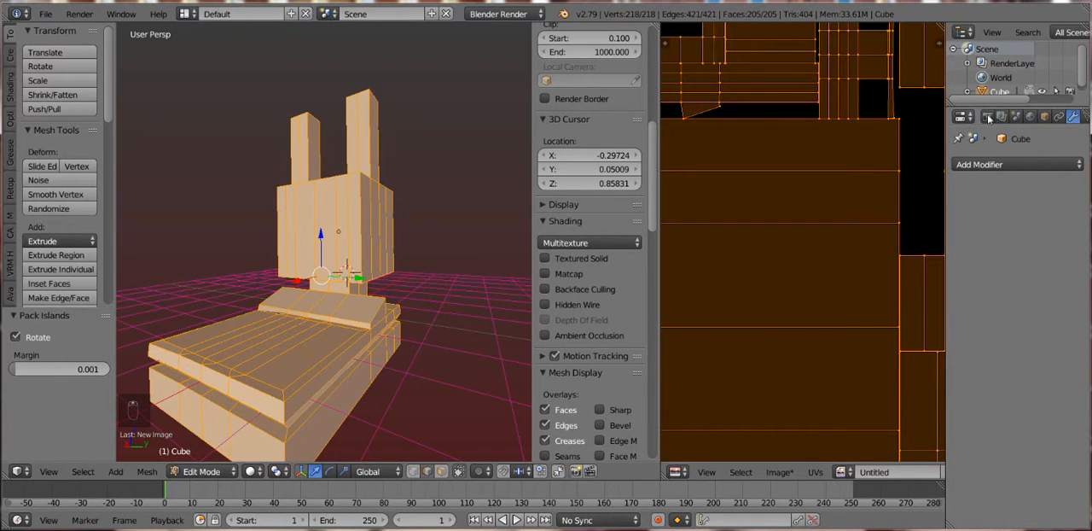
pyautogui.click(988, 118)
pyautogui.scroll(-10, 1001, 384)
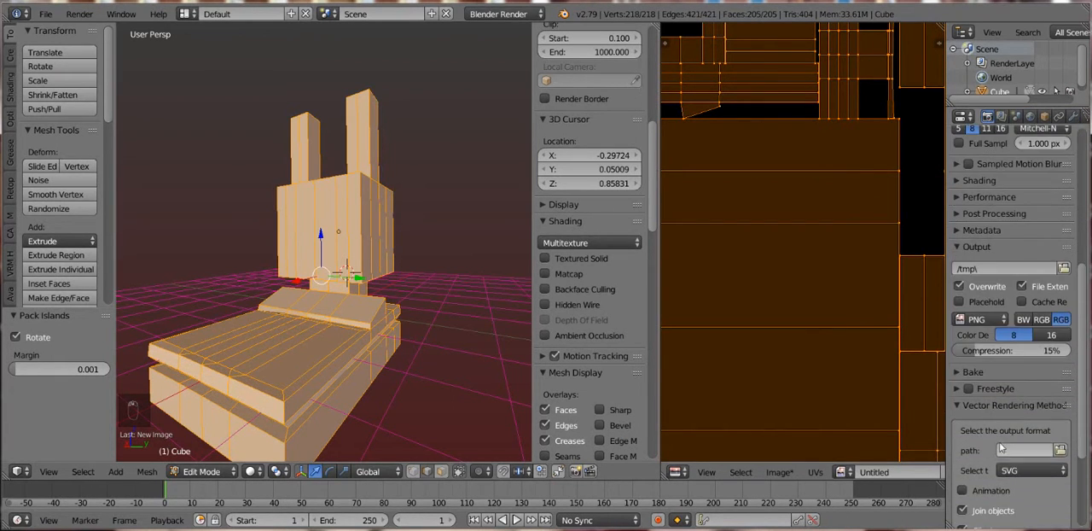
pyautogui.click(990, 379)
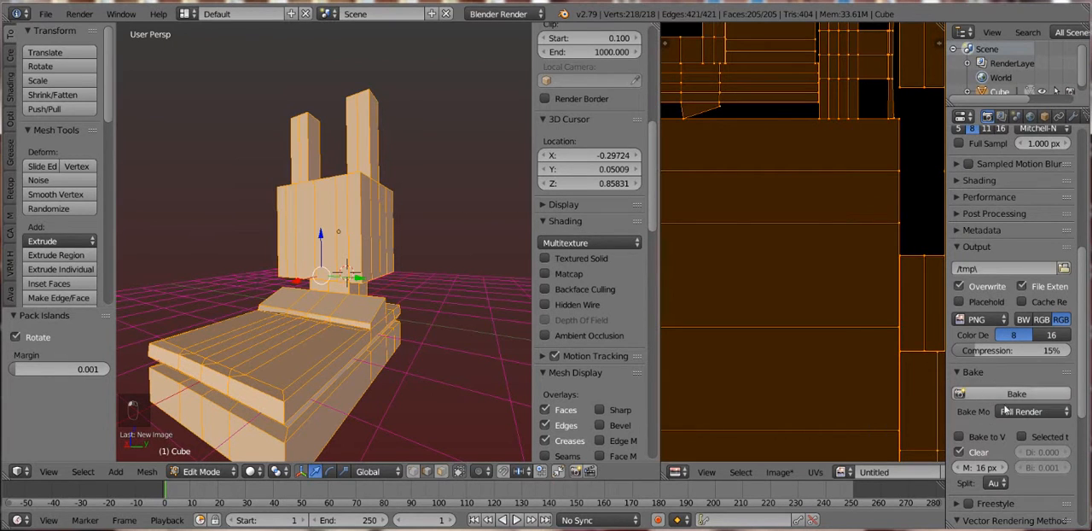
pyautogui.click(1015, 411)
pyautogui.click(1000, 379)
pyautogui.click(990, 394)
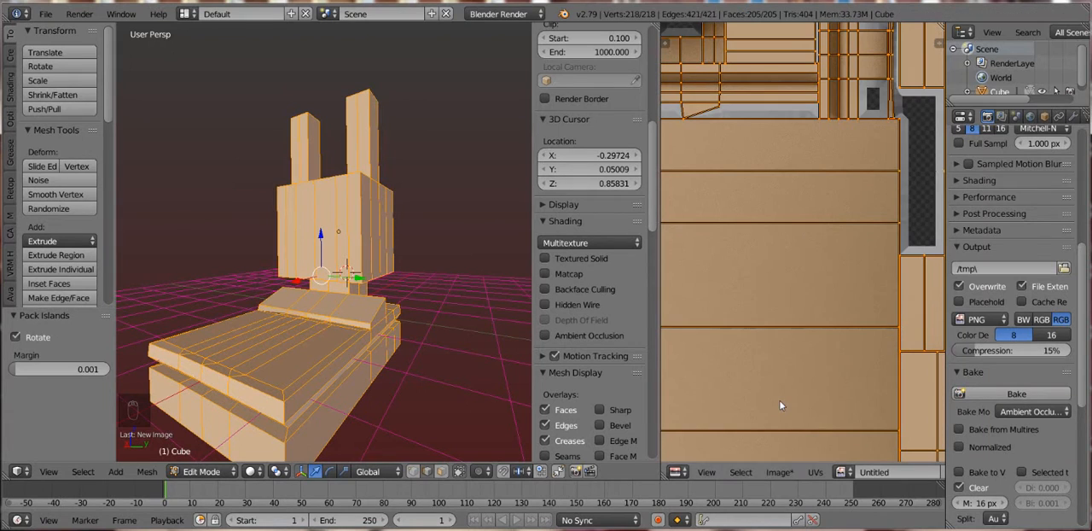
# - Enable Textured Solid shading and inspect the baked texture on the model in Object Mode
pyautogui.click(559, 256)
pyautogui.press('Tab')
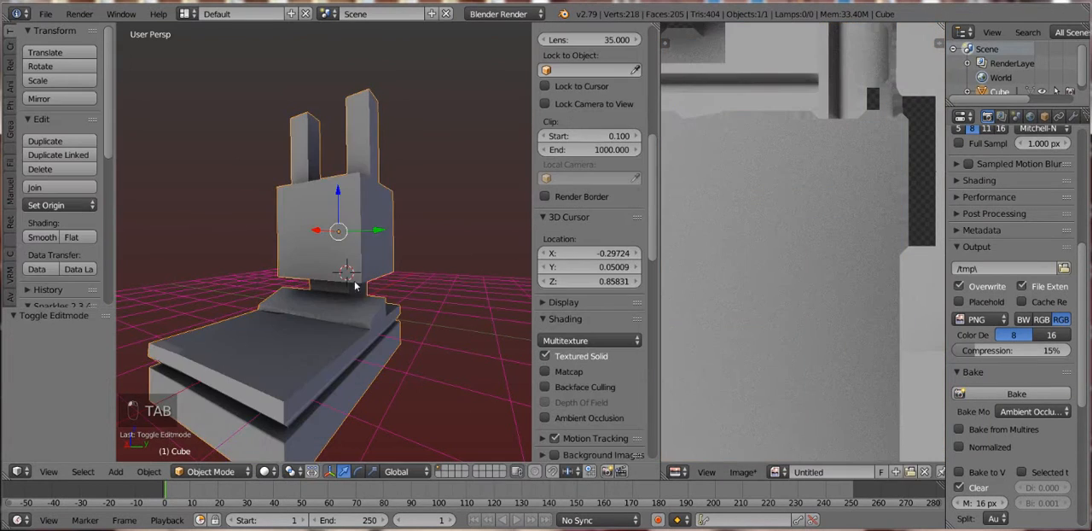
pyautogui.press('a')
pyautogui.press('a')
pyautogui.moveTo(411, 282); pyautogui.dragTo(353, 263)
# - Return to Edit Mode, enable white Environment Lighting for the world and set the gather samples to 15
pyautogui.press('Tab')
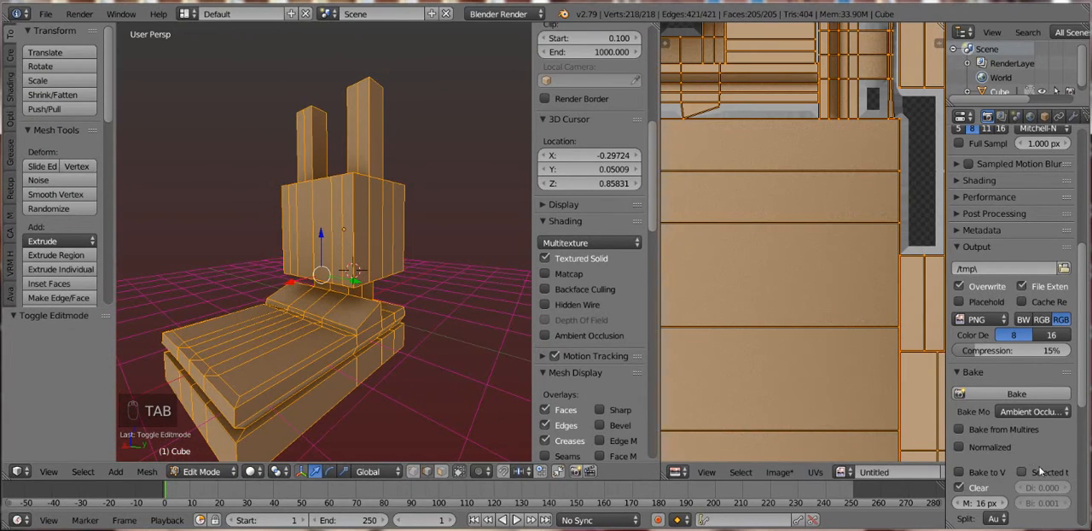
pyautogui.click(1030, 116)
pyautogui.scroll(-5, 981, 298)
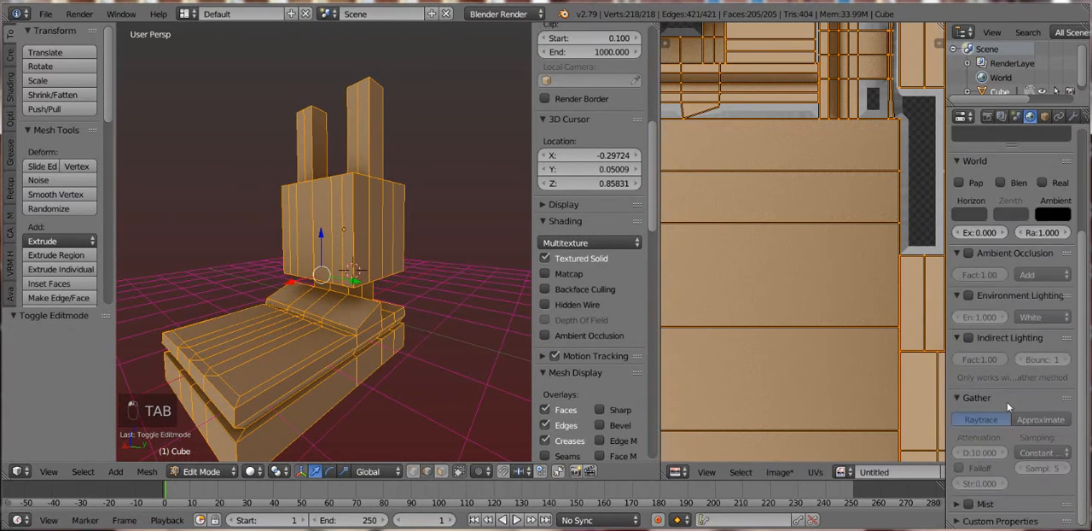
pyautogui.click(970, 296)
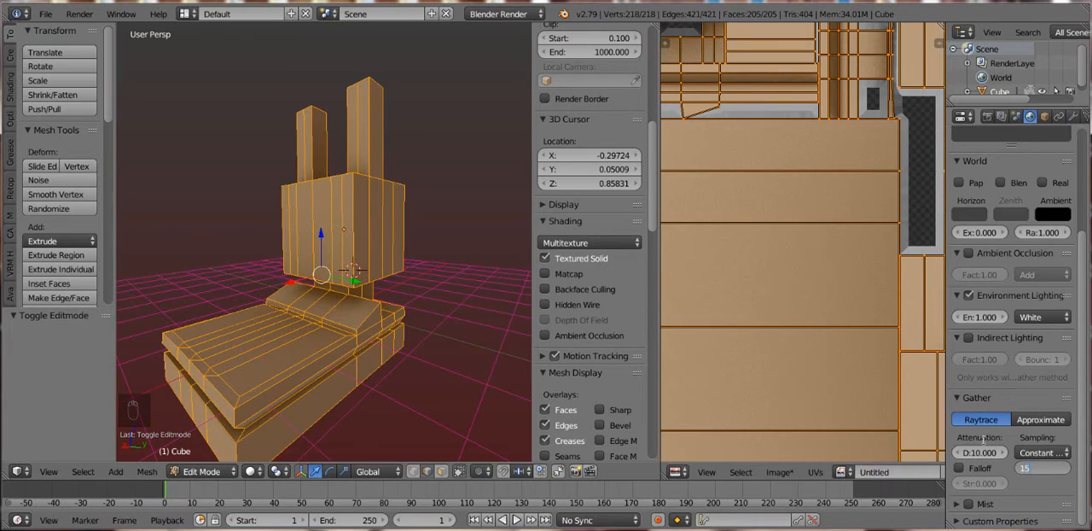
# - Try to rebake the ambient occlusion to the existing image, reselecting the whole mesh before a second attempt
pyautogui.click(987, 116)
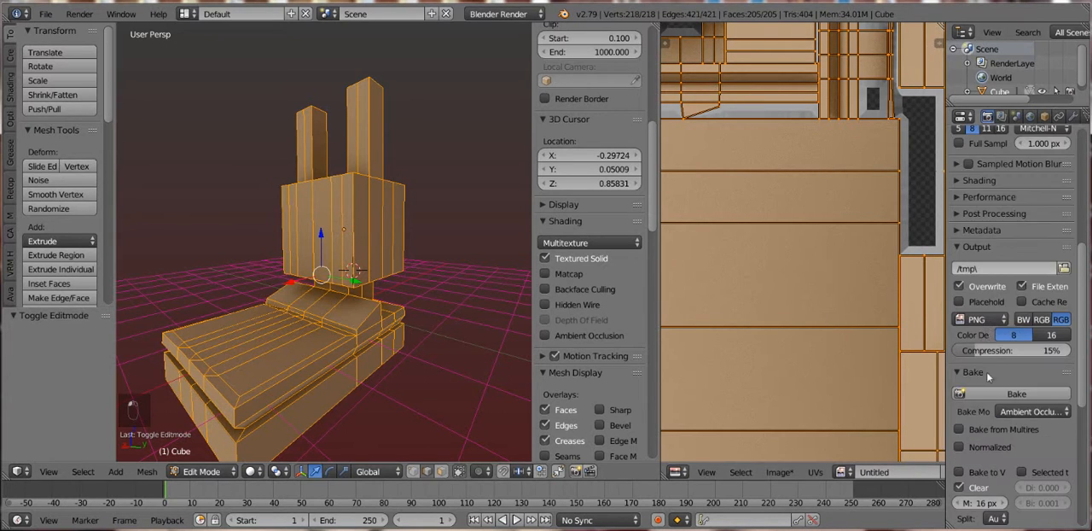
pyautogui.click(995, 396)
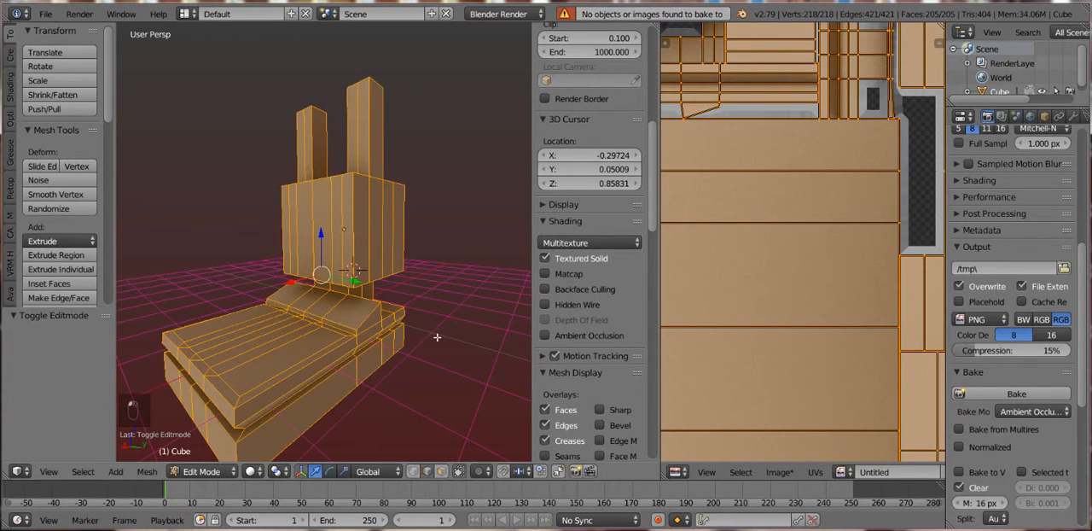
pyautogui.press('Tab')
pyautogui.press('Tab')
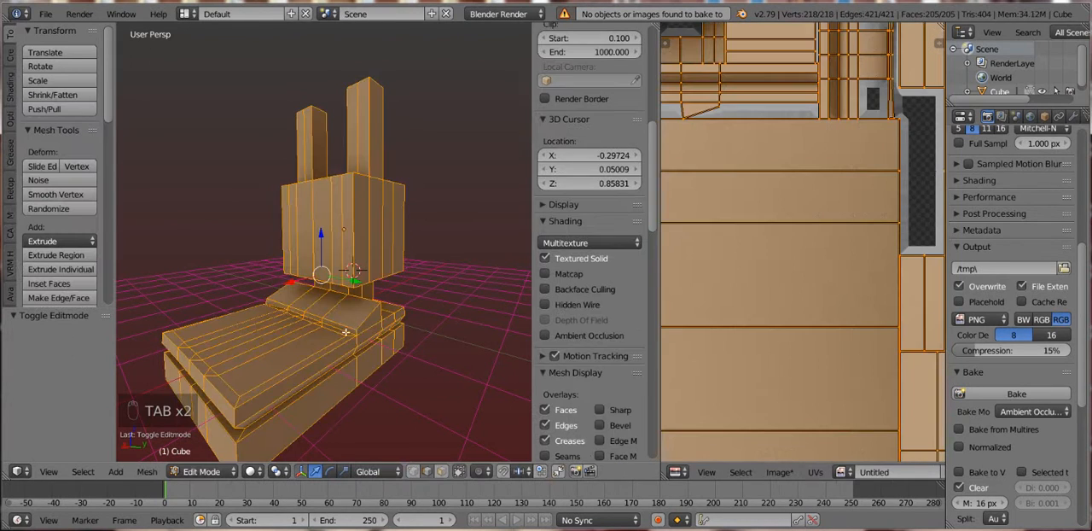
pyautogui.press('a')
pyautogui.press('a')
pyautogui.press('a')
pyautogui.press('a')
pyautogui.press('a')
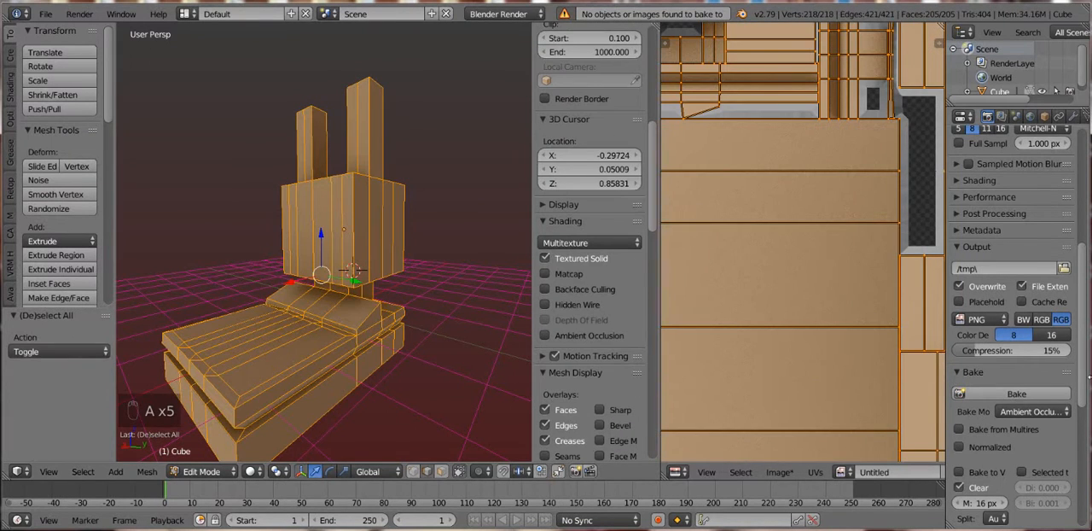
pyautogui.click(1018, 395)
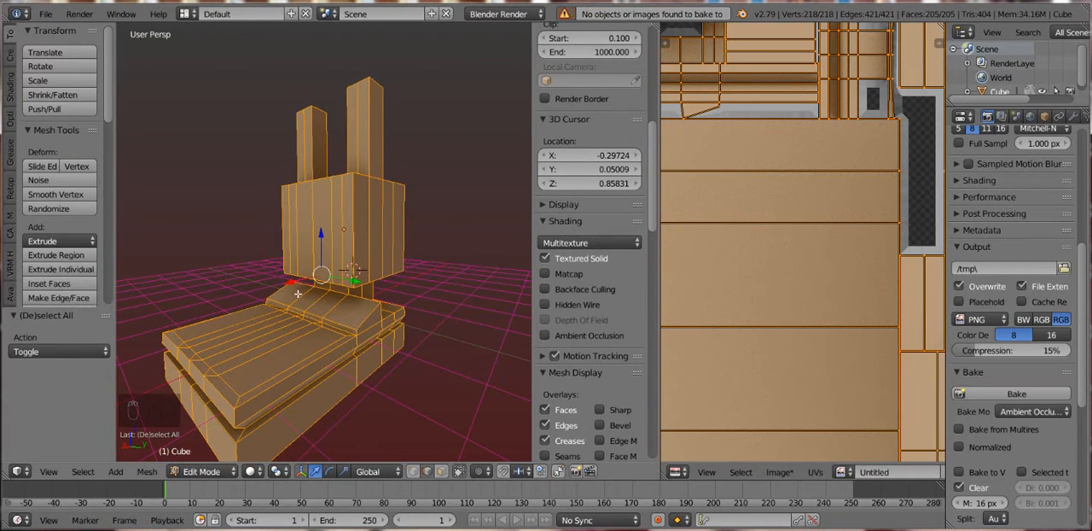
pyautogui.scroll(-2, 297, 293)
pyautogui.press('Tab')
pyautogui.press('Tab')
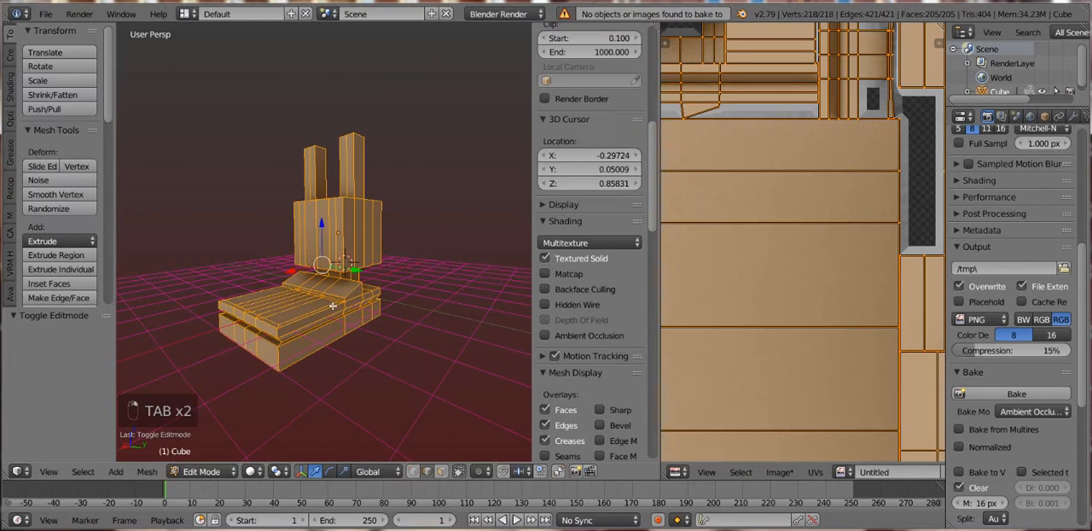
pyautogui.press('a')
pyautogui.press('a')
pyautogui.press('a')
pyautogui.press('a')
pyautogui.press('a')
# - Replace the existing image with a new blank 1024 x 1024 px image and bake the ambient occlusion to it
pyautogui.scroll(-2, 932, 475)
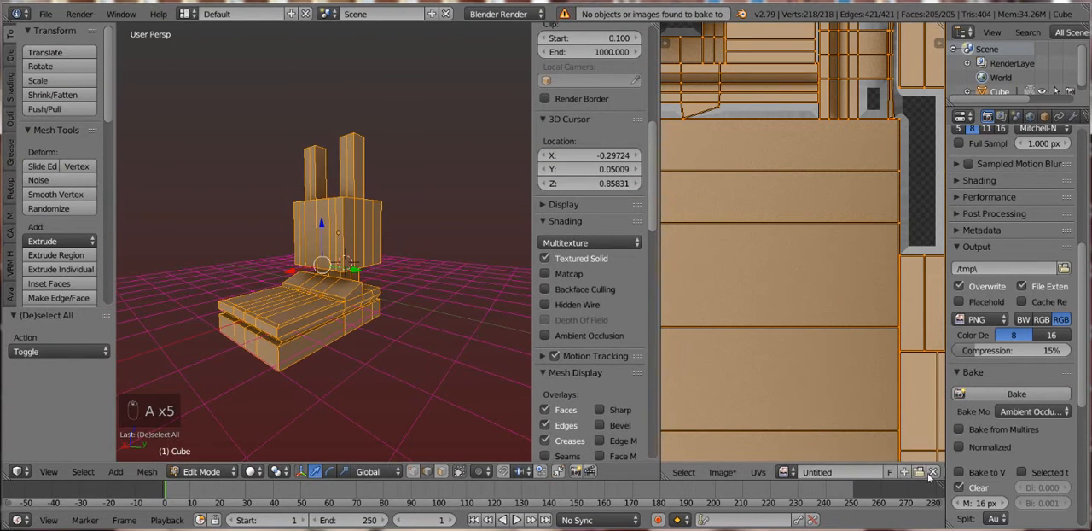
pyautogui.click(932, 472)
pyautogui.click(845, 471)
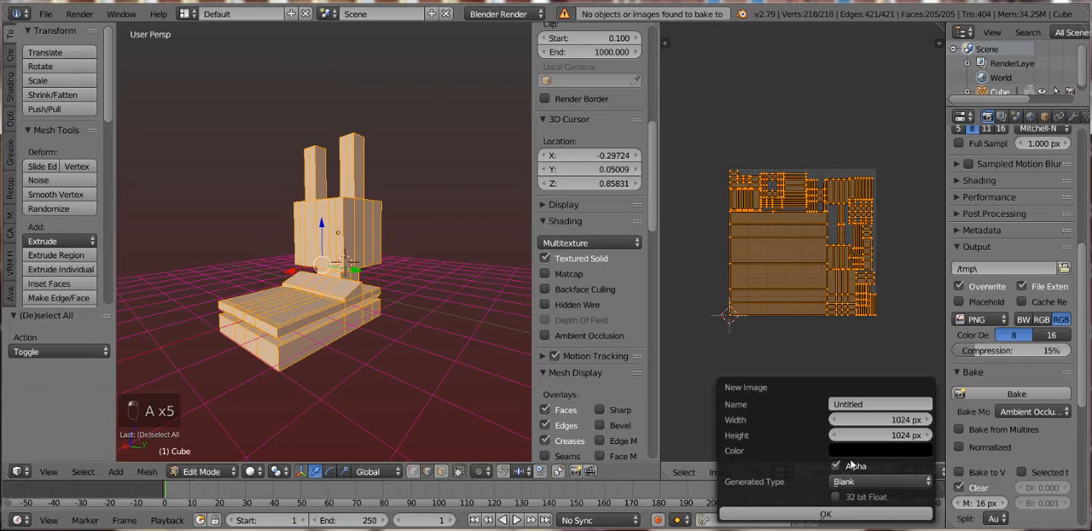
pyautogui.click(830, 512)
pyautogui.click(1015, 393)
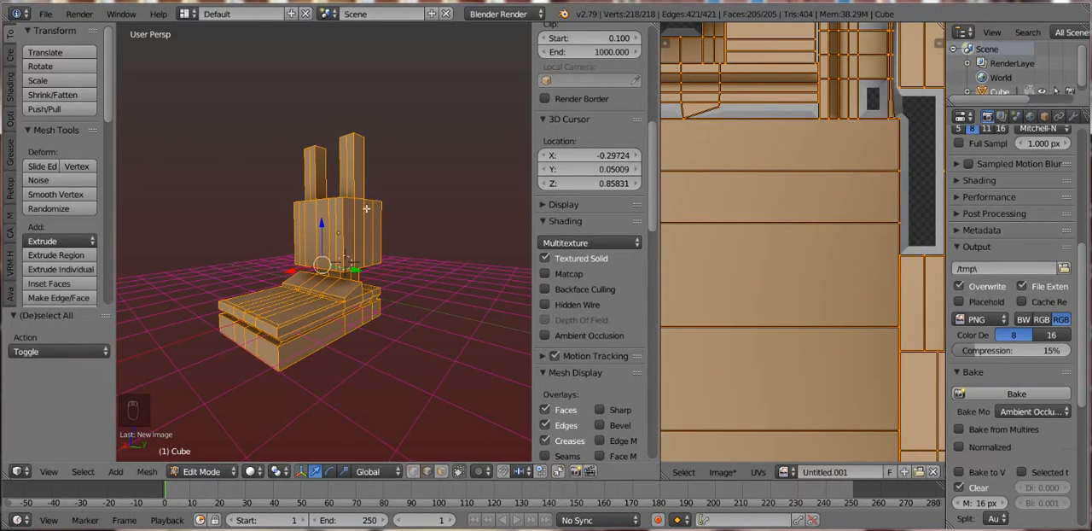
# - Switch to Object Mode and inspect the baked shading on the model from the front
pyautogui.press('Tab')
pyautogui.moveTo(413, 311); pyautogui.dragTo(327, 302)
pyautogui.scroll(4, 407, 291)
pyautogui.scroll(-5, 365, 342)
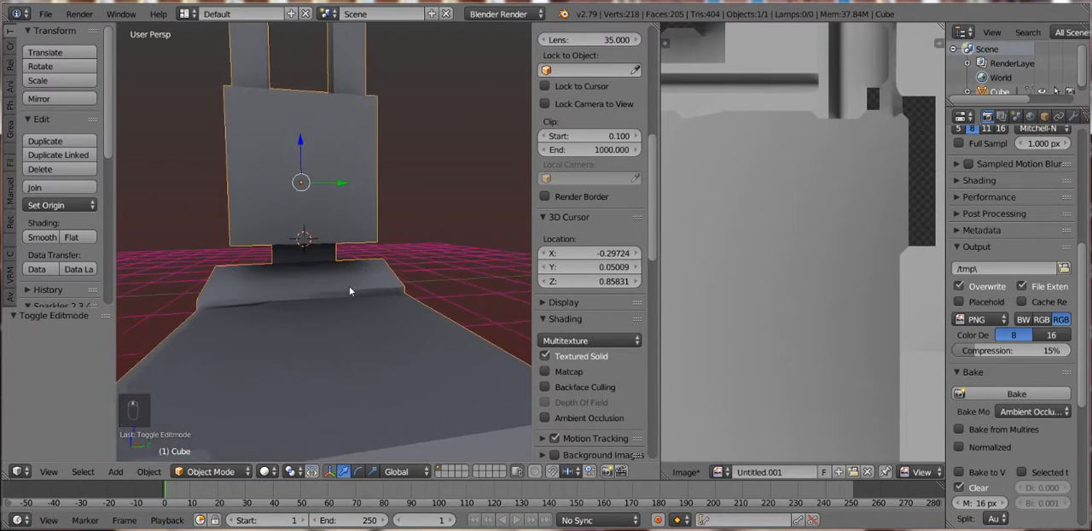
# - Start a default Collada export and apply the preset enabling Apply Modifiers, Selection Only, Only Selected UV Map and UV Textures
pyautogui.click(44, 18)
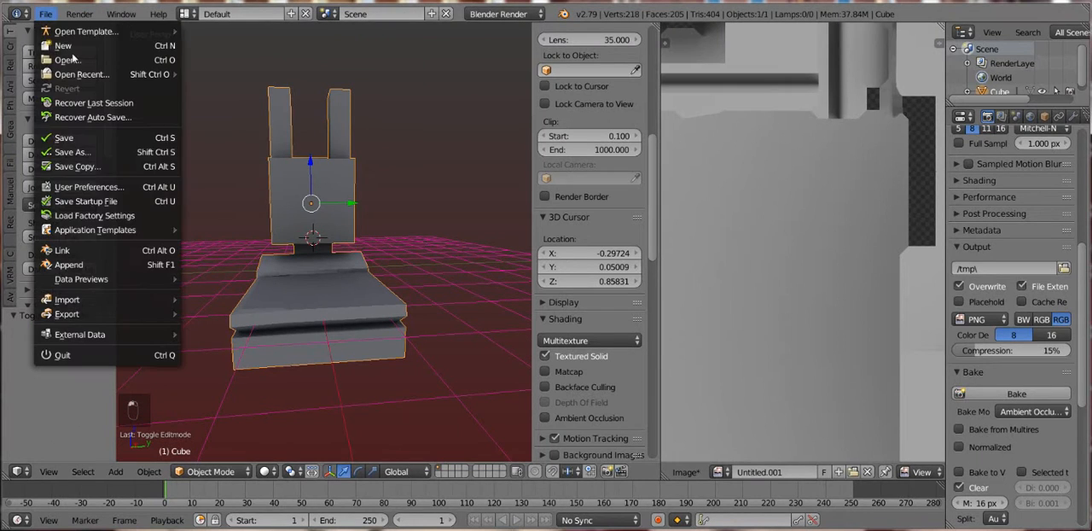
pyautogui.moveTo(111, 312)
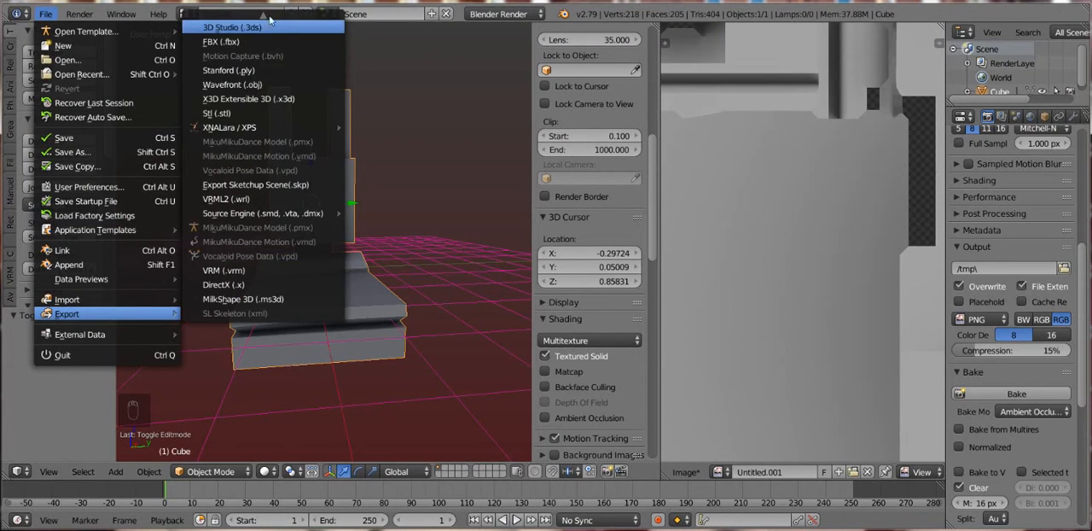
pyautogui.scroll(3, 256, 26)
pyautogui.click(256, 40)
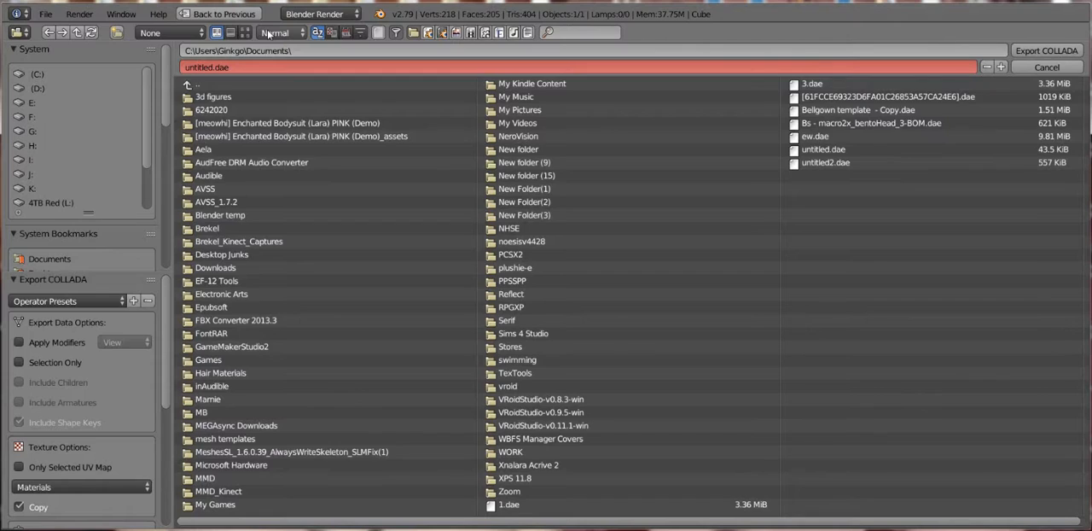
pyautogui.click(73, 301)
pyautogui.click(78, 353)
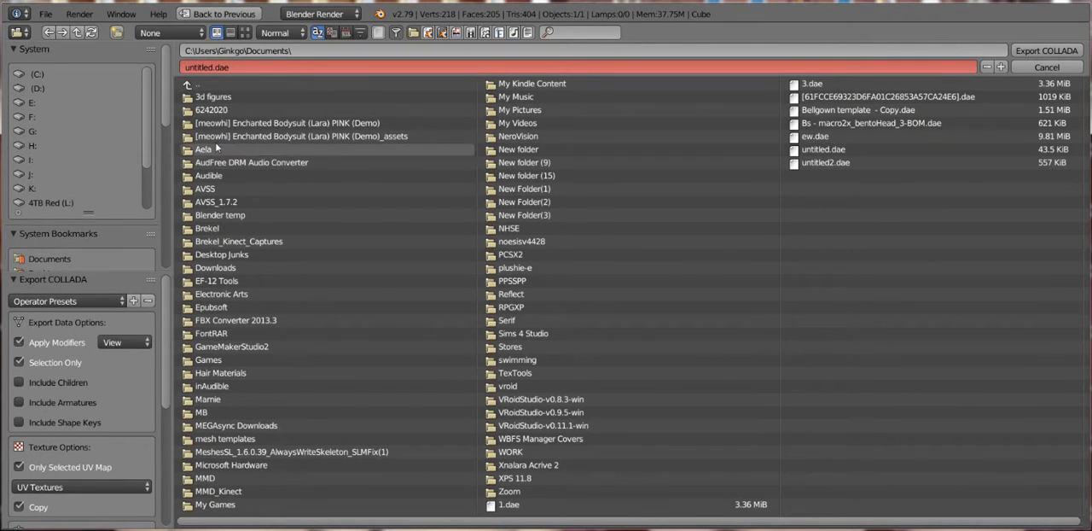
# - Name the export file "sample upload.dae" and export it to the Documents folder
pyautogui.click(251, 68)
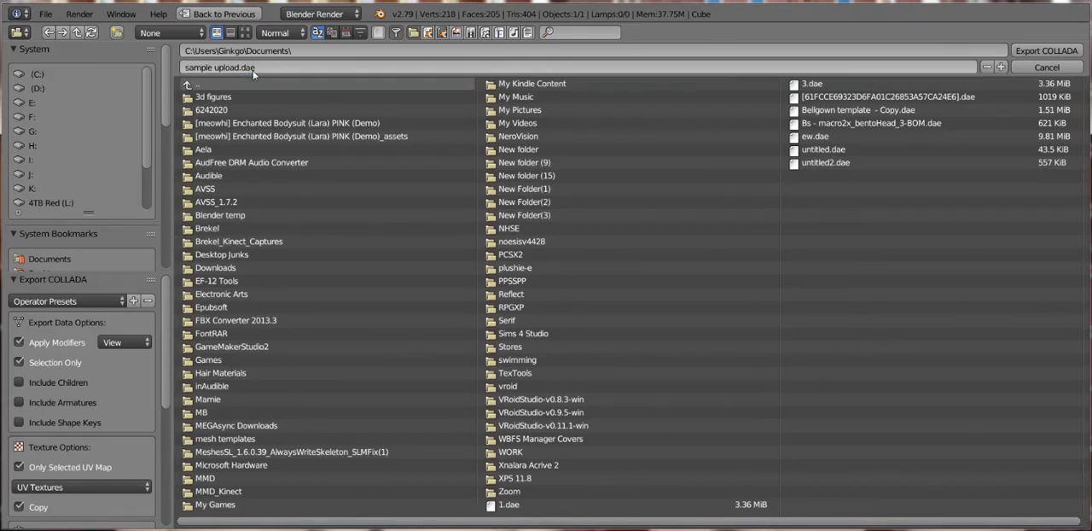
pyautogui.press('Return')
pyautogui.press('Return')
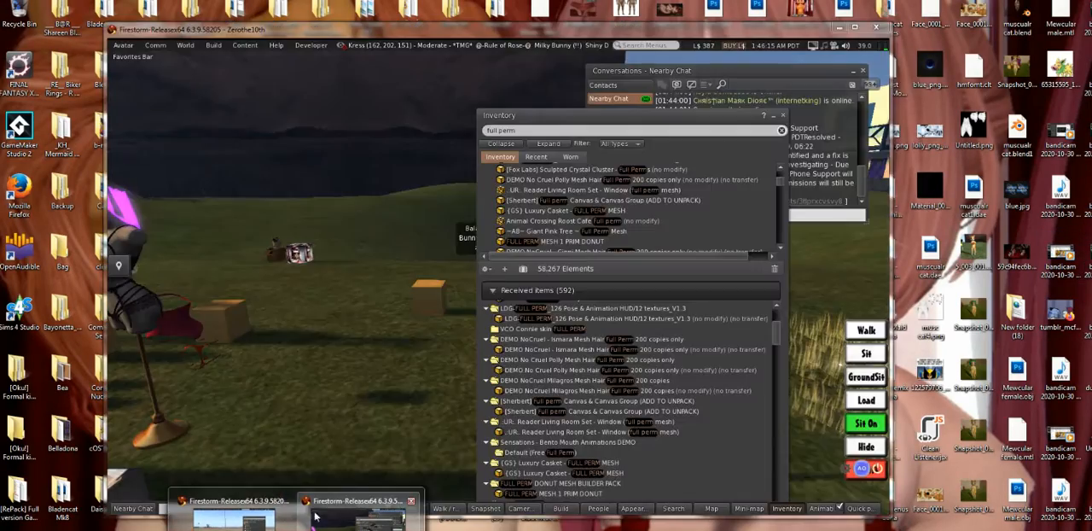
# - Switch to Firestorm and try to find the exported file on the Desktop for a mesh model upload
pyautogui.click(316, 516)
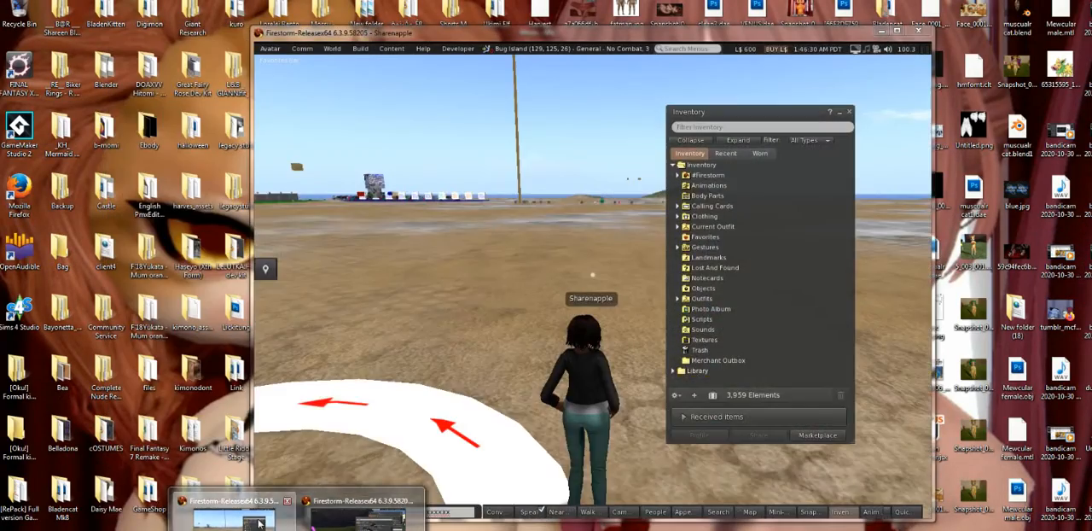
pyautogui.moveTo(598, 273); pyautogui.dragTo(380, 265)
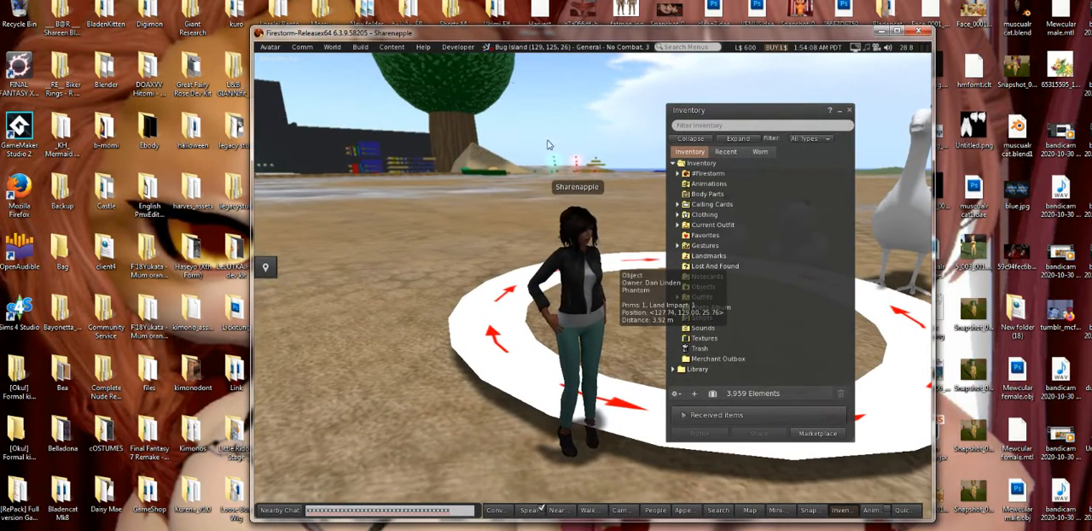
pyautogui.click(269, 47)
pyautogui.moveTo(360, 47)
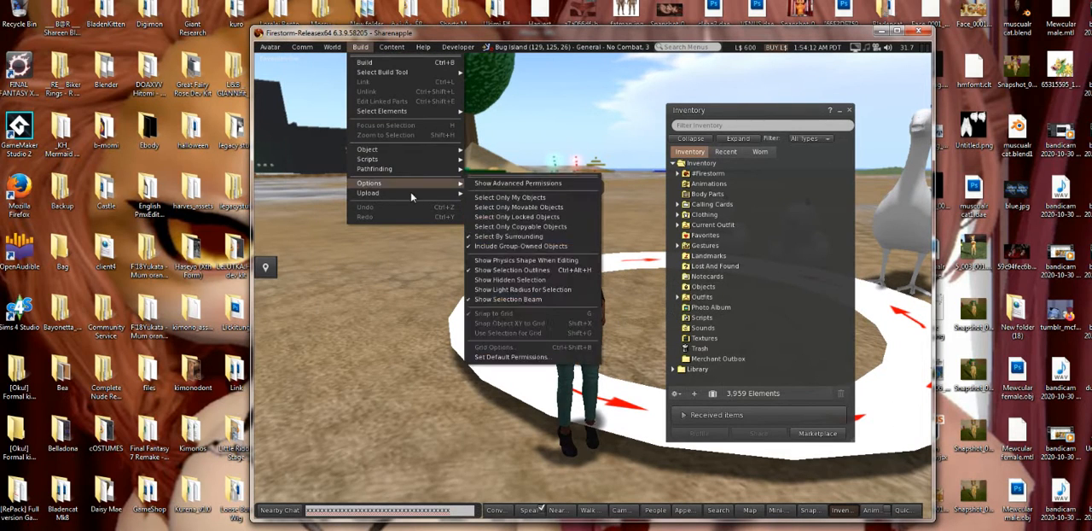
pyautogui.moveTo(401, 193)
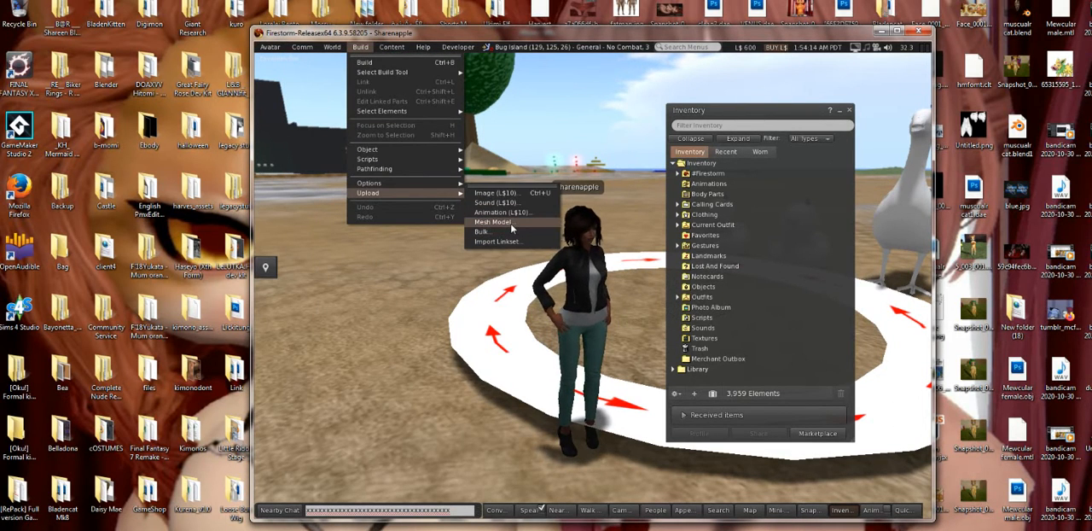
pyautogui.click(494, 222)
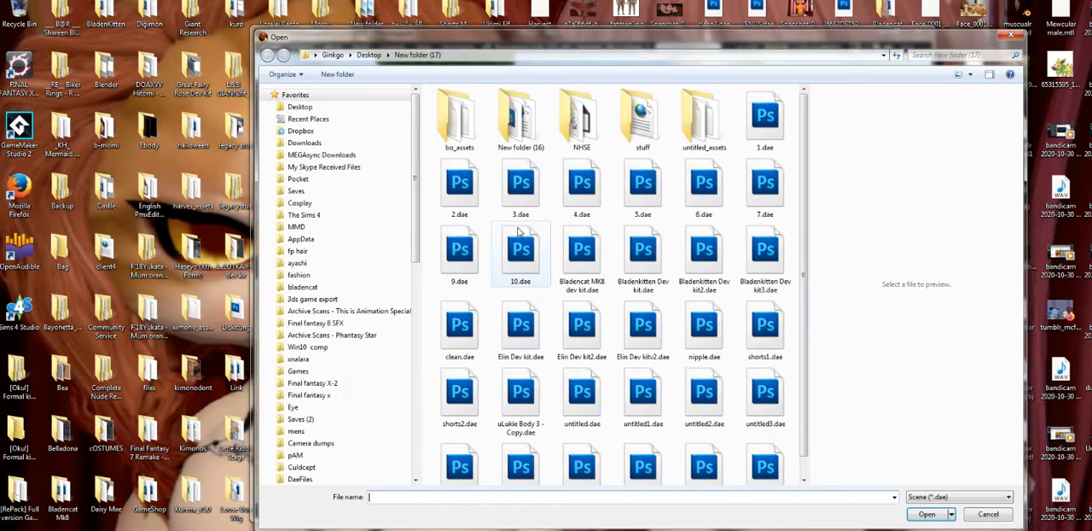
pyautogui.click(293, 106)
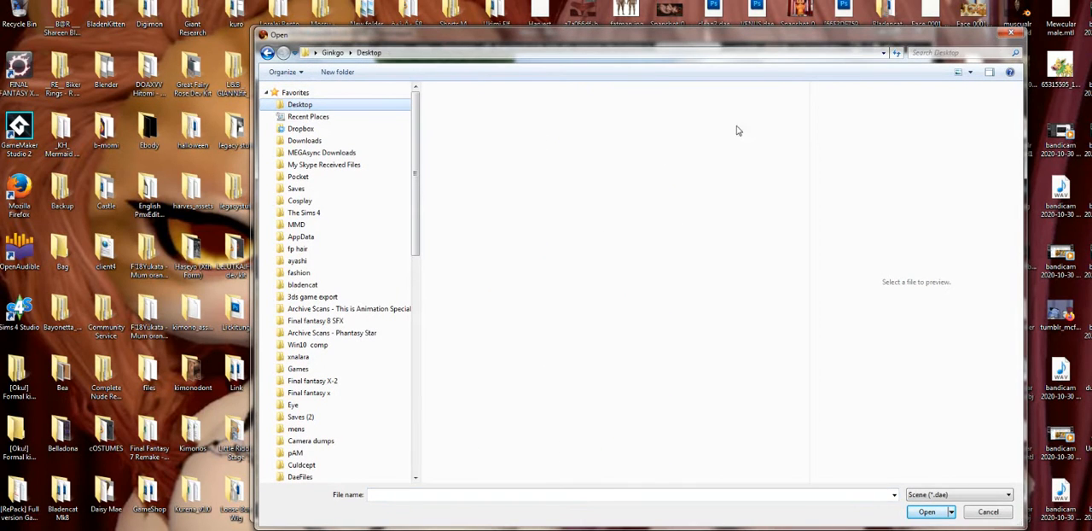
pyautogui.click(592, 263)
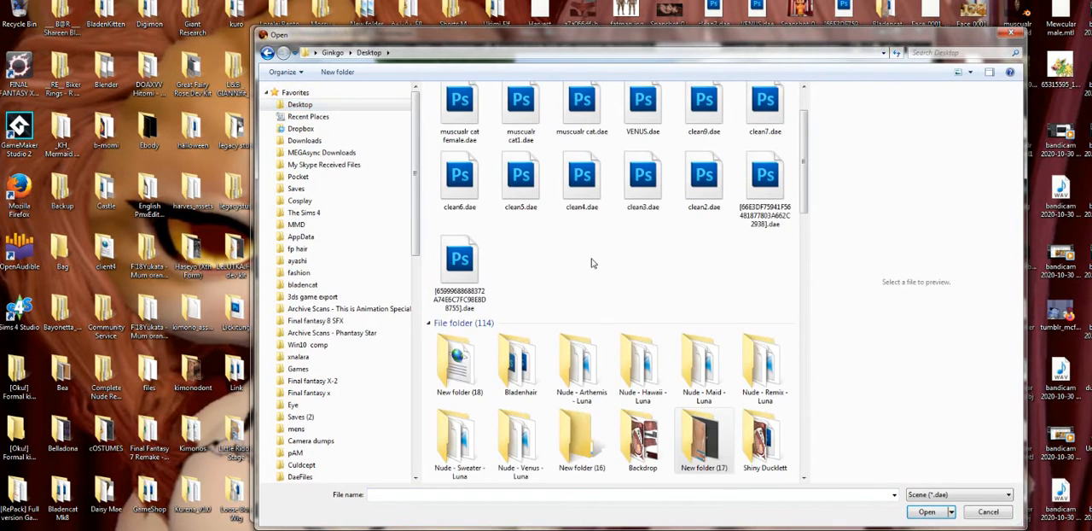
pyautogui.scroll(2, 593, 263)
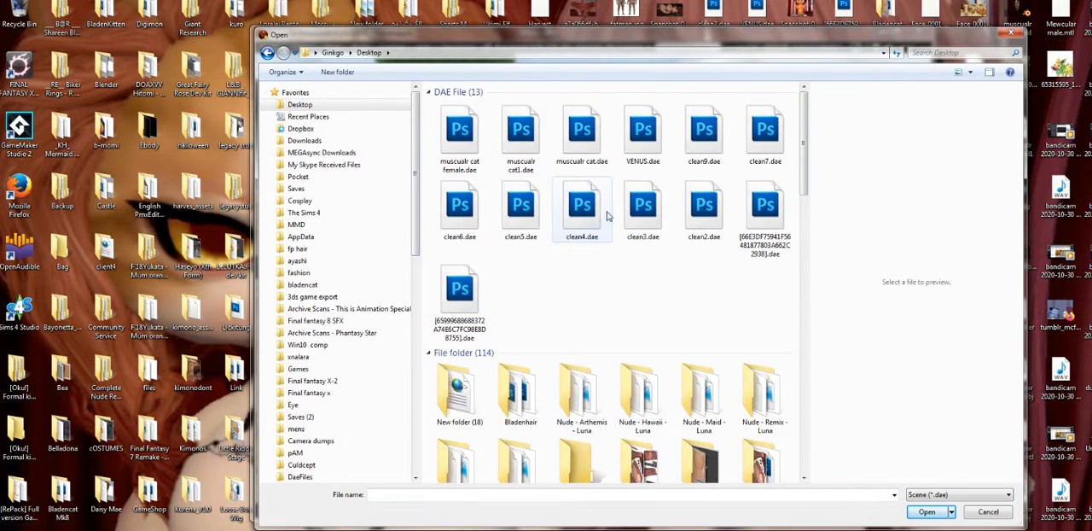
pyautogui.scroll(-10, 614, 281)
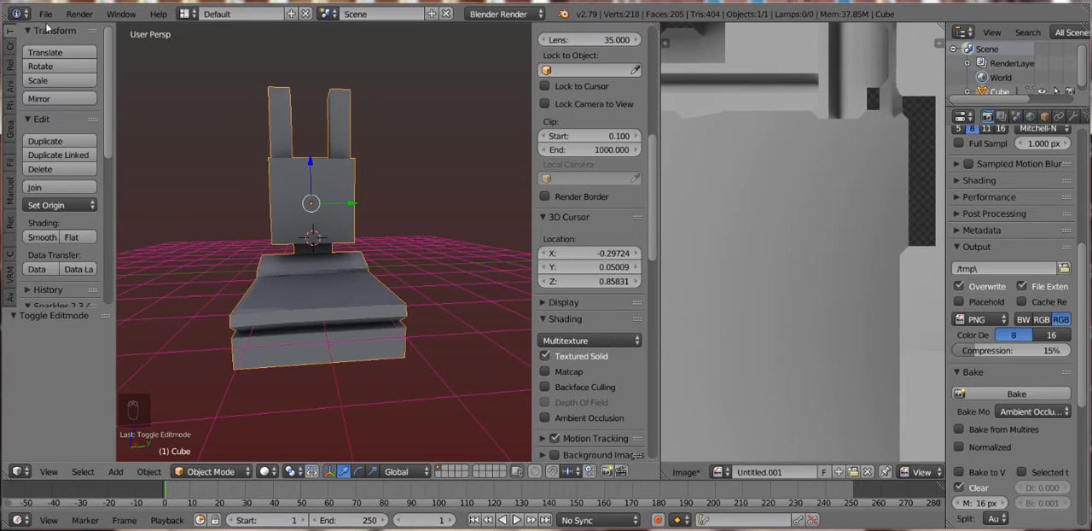
# - Return to Blender, start another default Collada export and set its destination folder to the Desktop
pyautogui.click(45, 14)
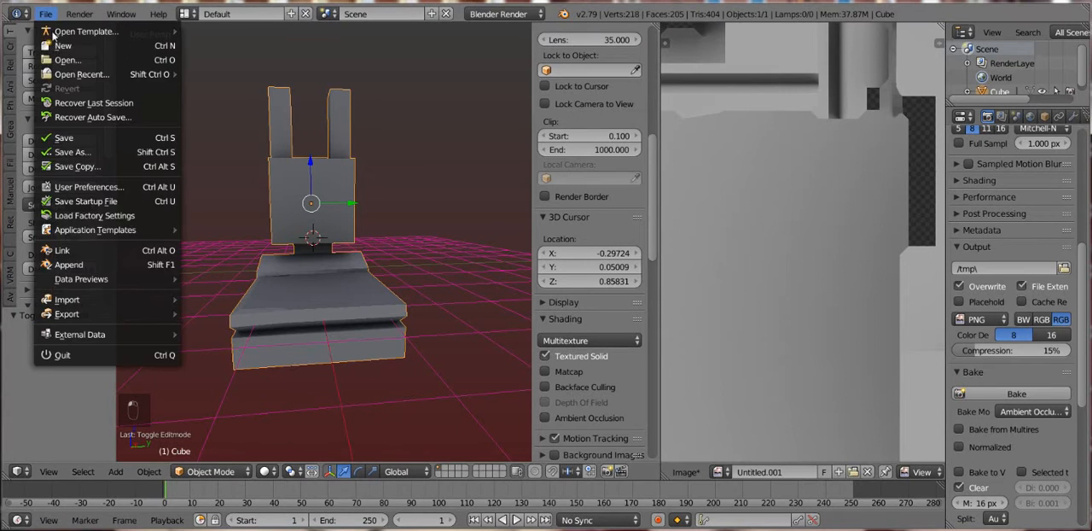
pyautogui.moveTo(93, 318)
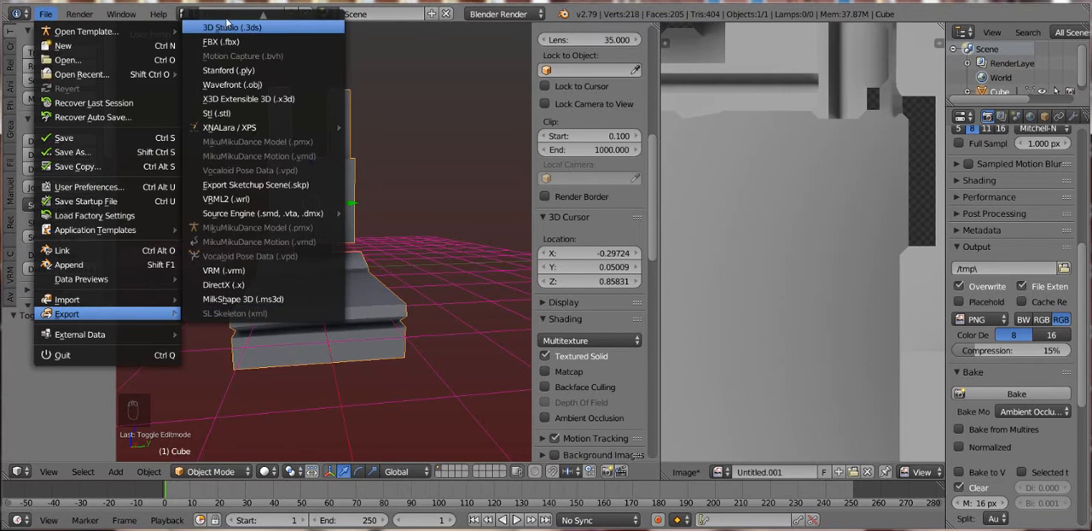
pyautogui.scroll(2, 230, 24)
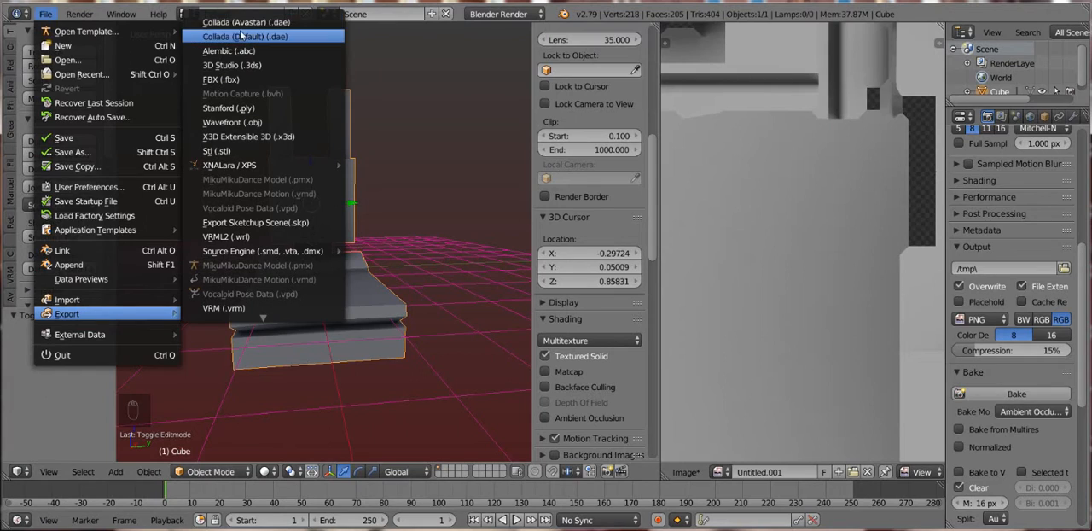
pyautogui.click(241, 36)
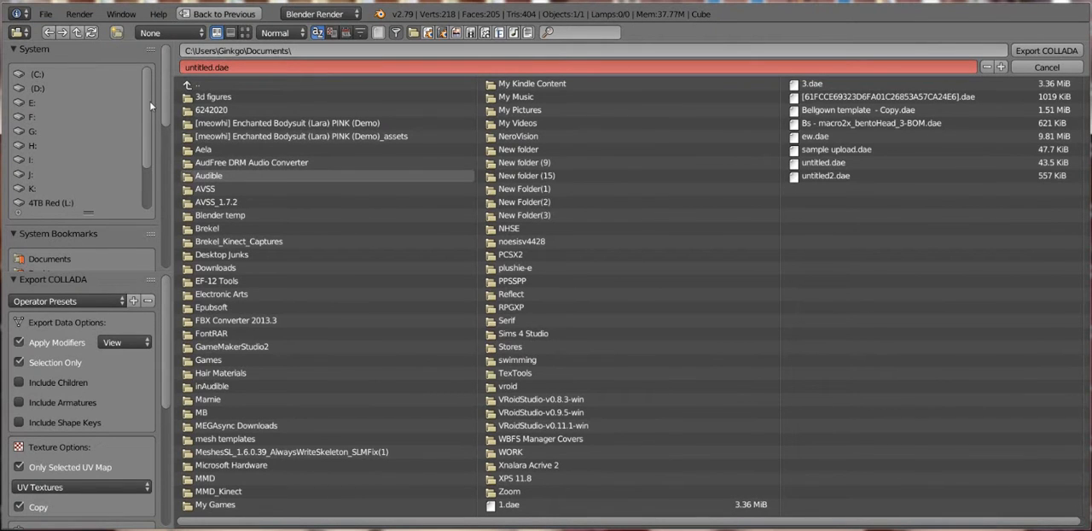
pyautogui.scroll(-8, 168, 173)
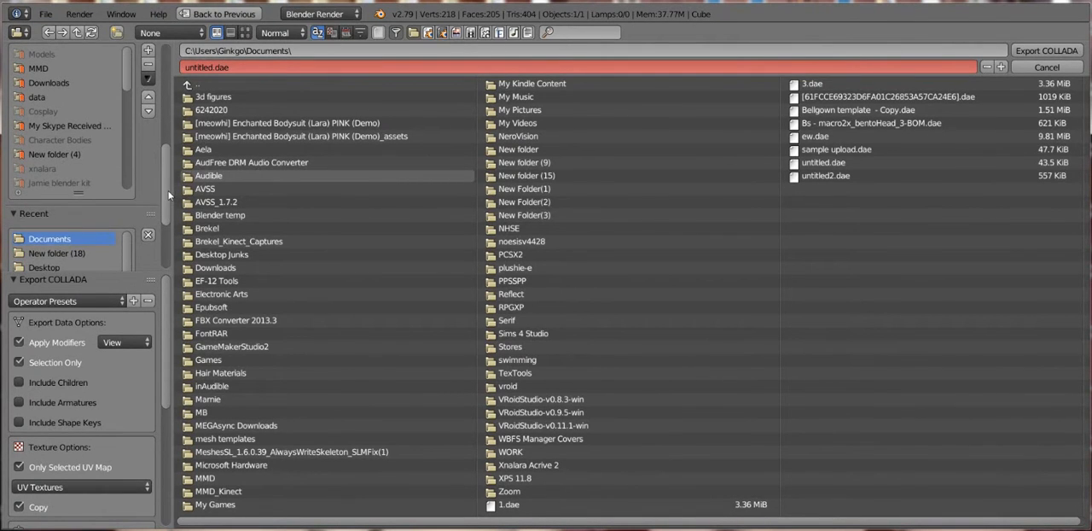
pyautogui.moveTo(168, 194); pyautogui.dragTo(155, 143)
pyautogui.click(45, 138)
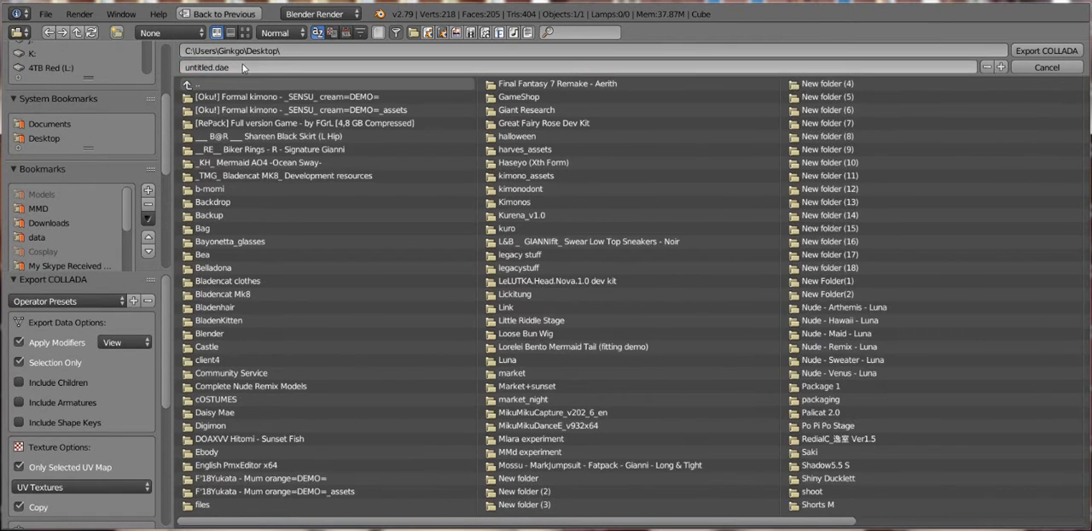
# - Name the Collada file "sample" and export it
pyautogui.click(242, 65)
pyautogui.write('samp')
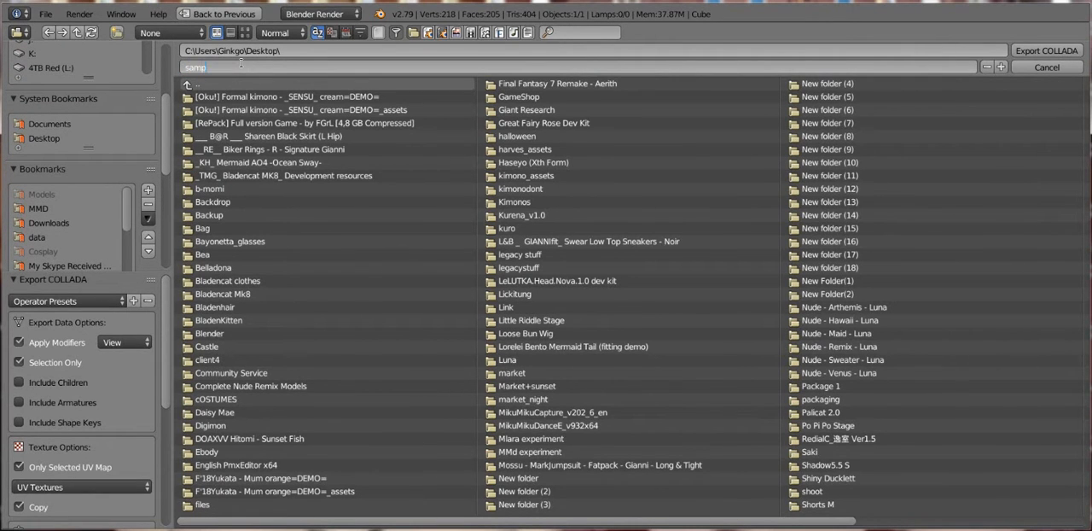
pyautogui.write('le')
pyautogui.press('Return')
pyautogui.press('Return')
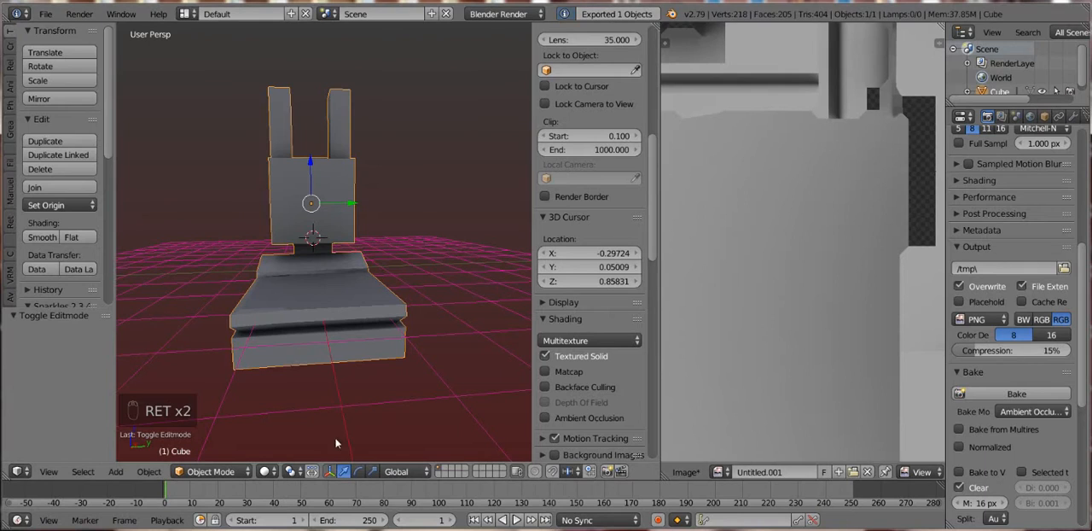
# - Switch to Firestorm, start a mesh model upload and load the exported Collada file from the Desktop
pyautogui.moveTo(296, 529)
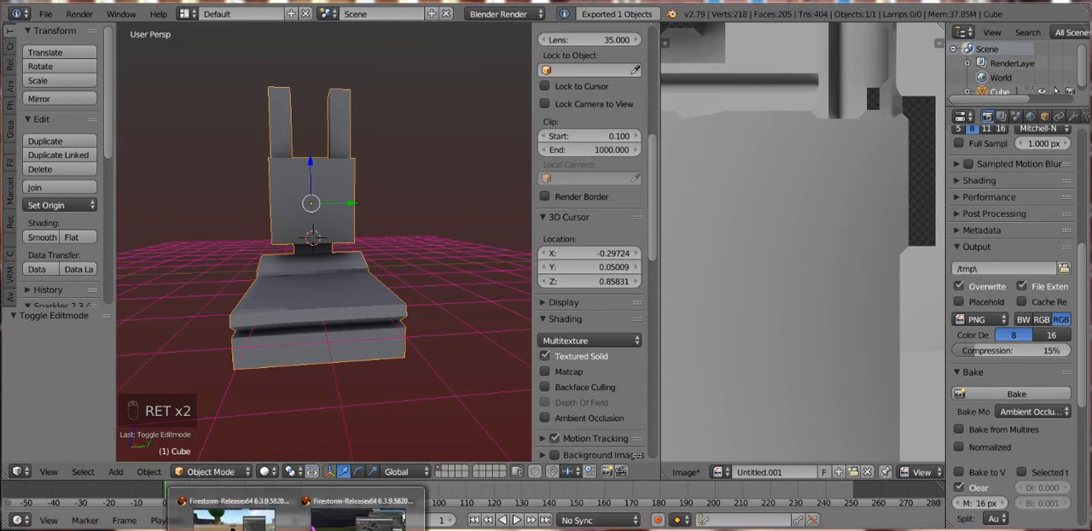
pyautogui.click(259, 519)
pyautogui.click(360, 47)
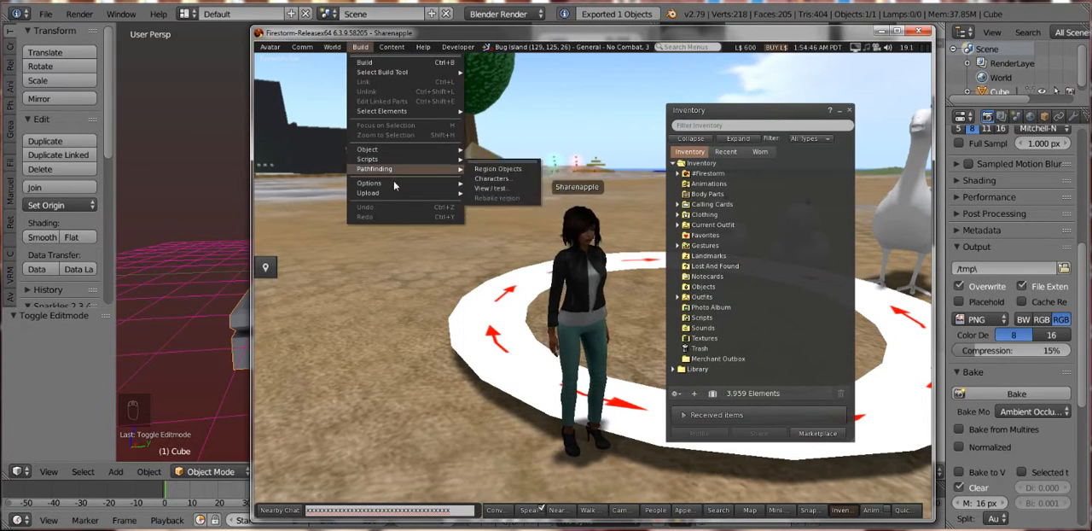
pyautogui.moveTo(389, 195)
pyautogui.click(490, 221)
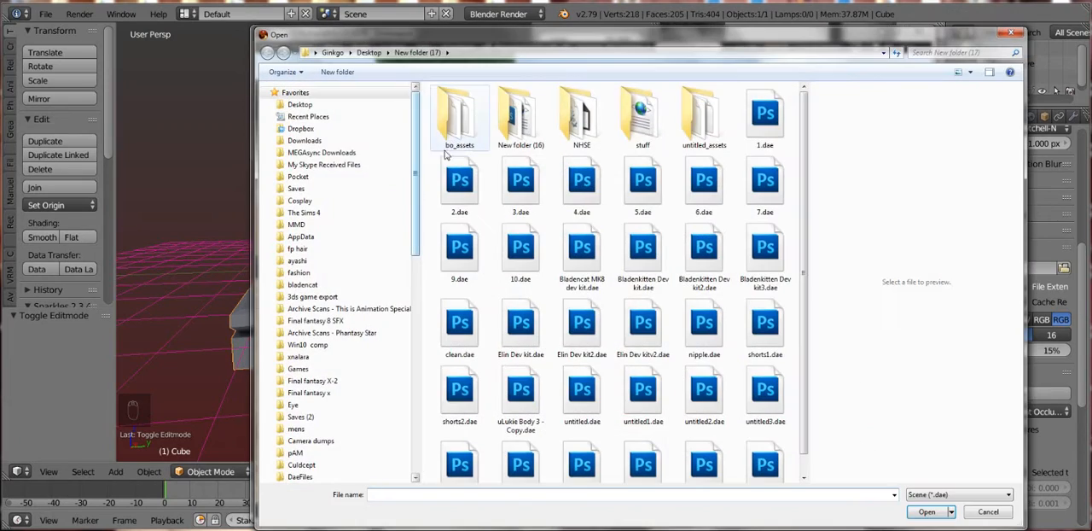
pyautogui.click(299, 104)
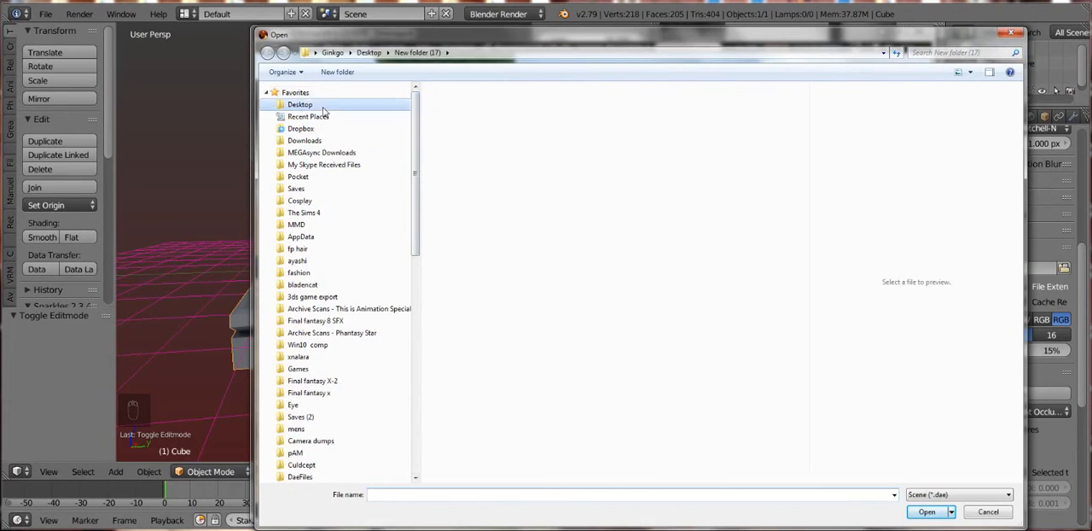
pyautogui.doubleClick(460, 119)
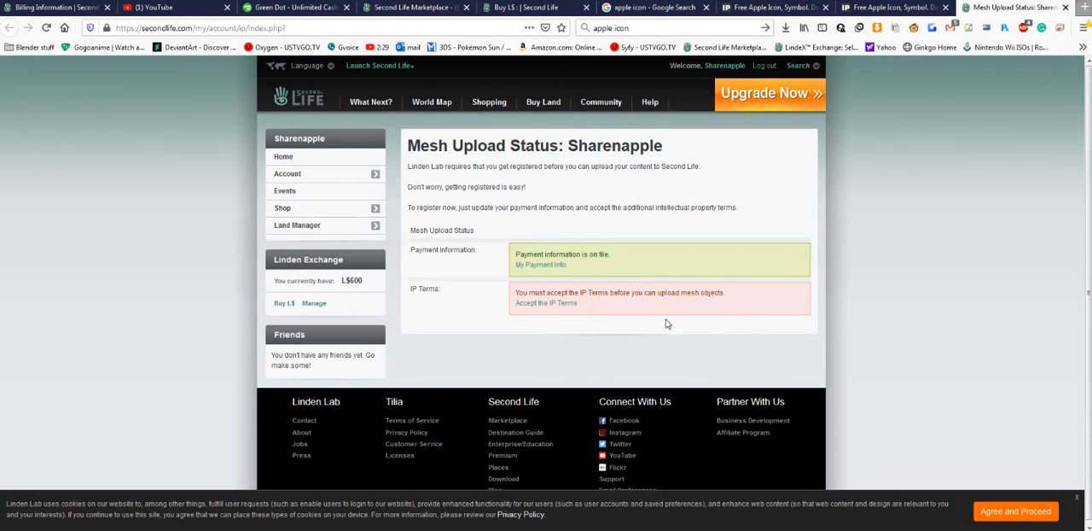
# - Accept the IP Terms for mesh uploads on the Second Life website
pyautogui.click(543, 305)
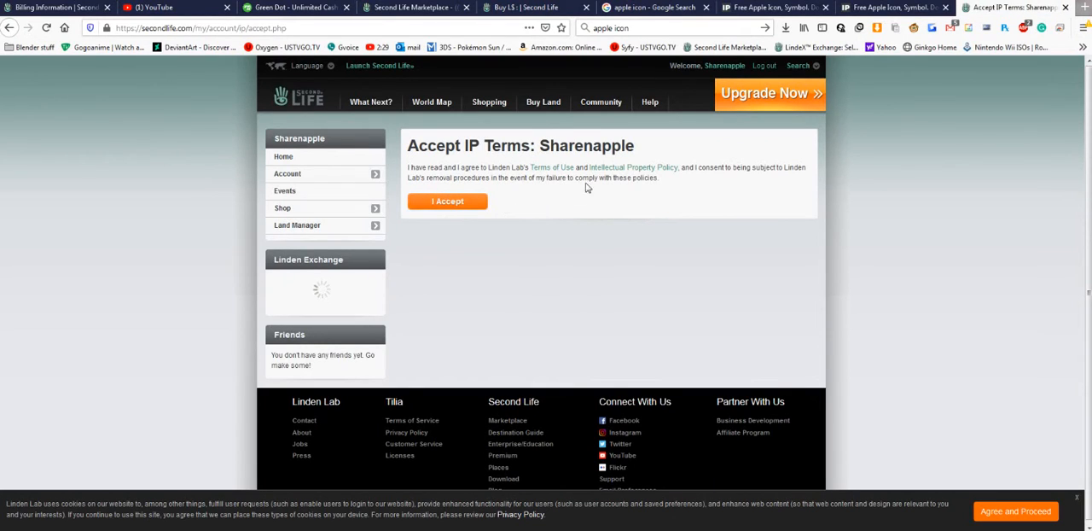
pyautogui.click(450, 202)
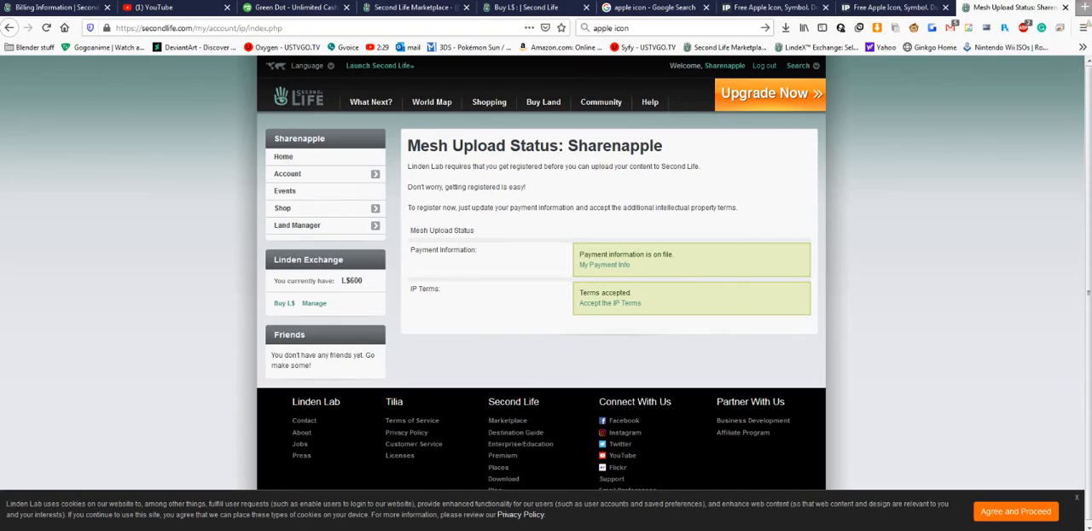
# - Switch back to Firestorm, discard the open model upload and start a new mesh upload with the exported Collada file
pyautogui.moveTo(313, 528)
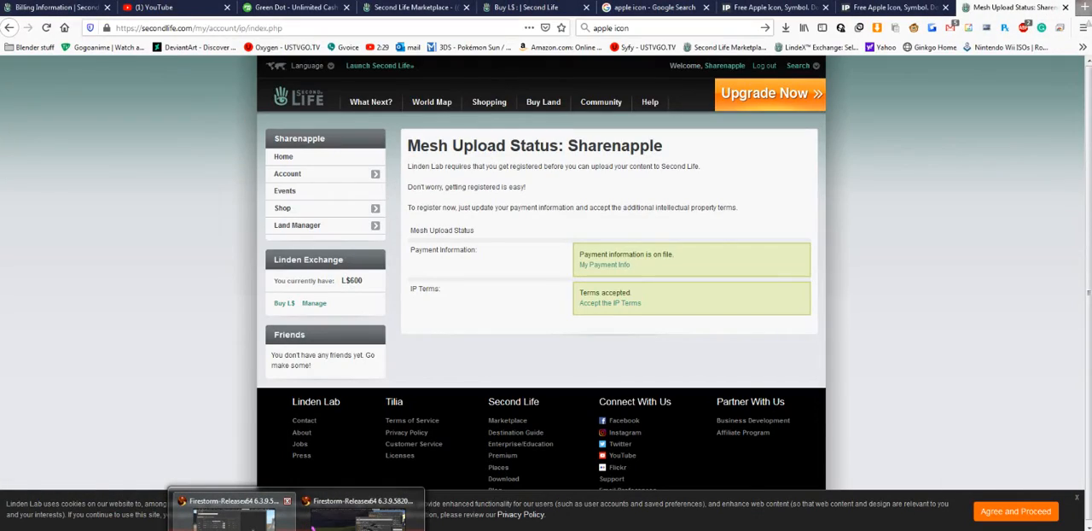
pyautogui.click(312, 525)
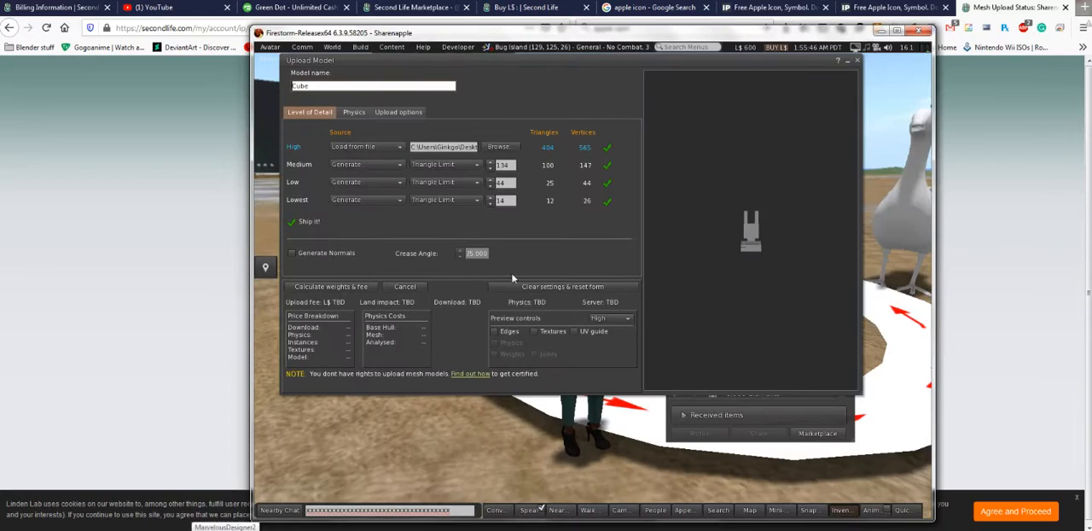
pyautogui.click(860, 61)
pyautogui.click(360, 47)
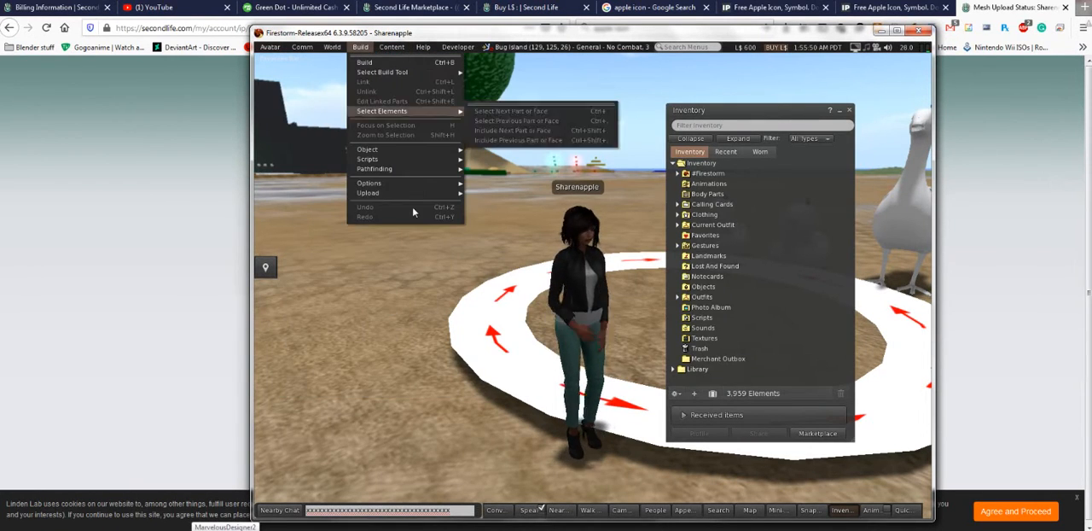
pyautogui.moveTo(422, 192)
pyautogui.click(509, 223)
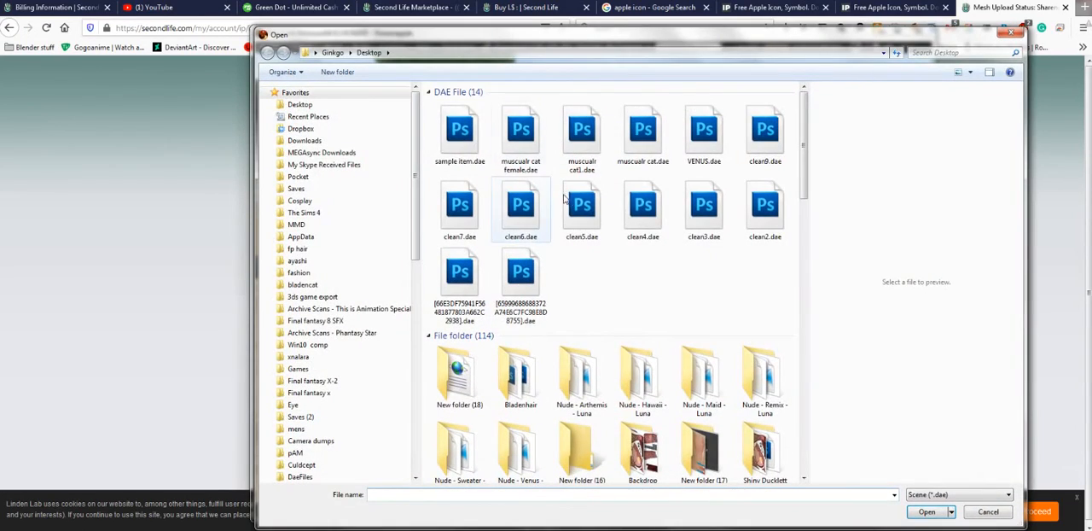
pyautogui.doubleClick(441, 128)
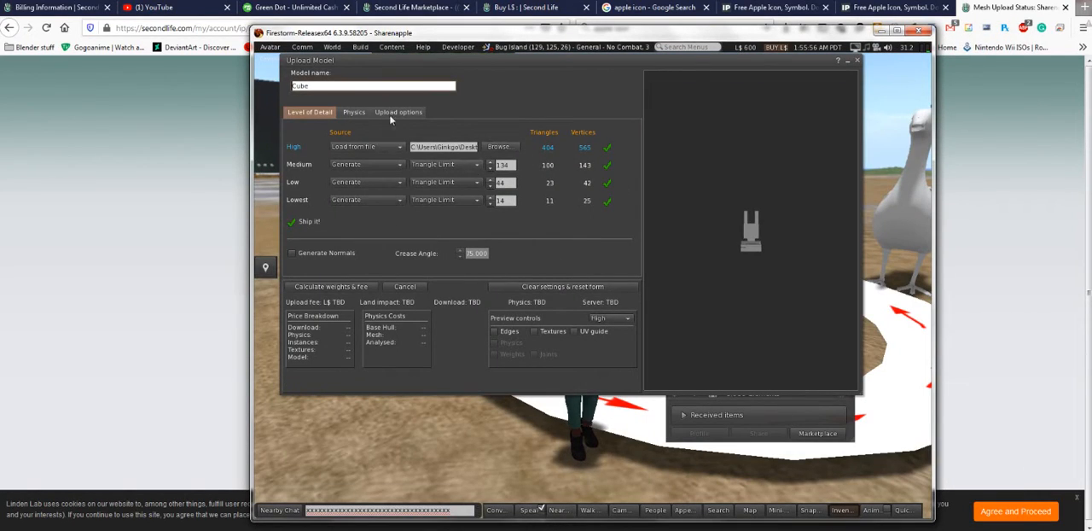
# - Include textures in the upload, calculate the weights and fee, and upload the model
pyautogui.click(392, 114)
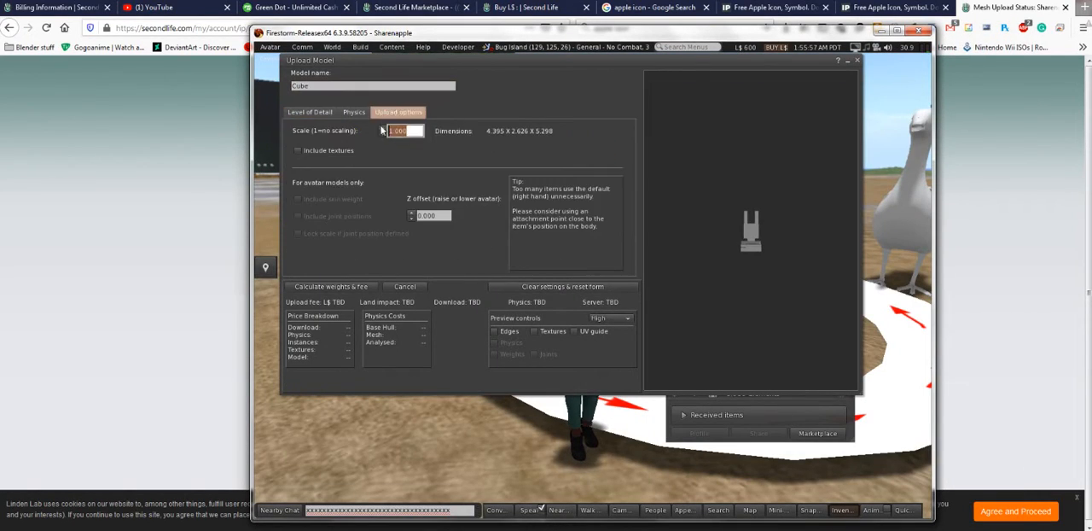
pyautogui.click(307, 151)
pyautogui.click(354, 289)
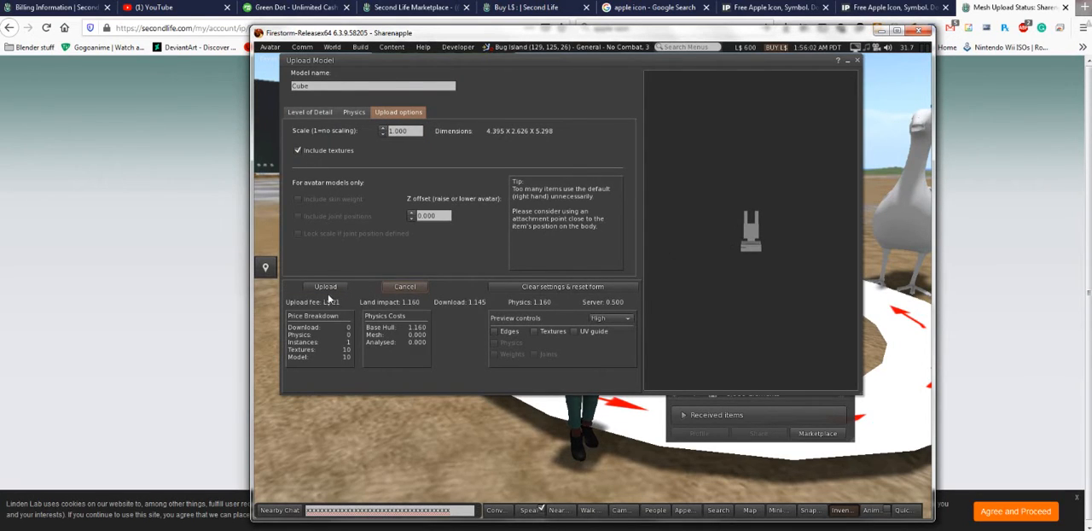
pyautogui.click(324, 287)
# - Arrange the windows for a clear view, walk the avatar up to the placed mesh and examine it from behind
pyautogui.moveTo(550, 38); pyautogui.dragTo(490, 40)
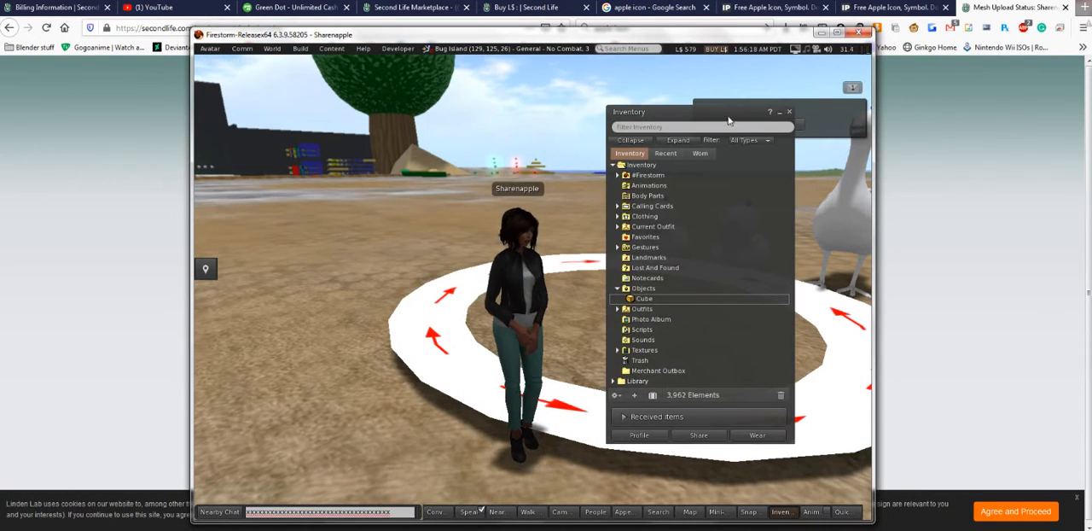
pyautogui.moveTo(729, 120); pyautogui.dragTo(771, 120)
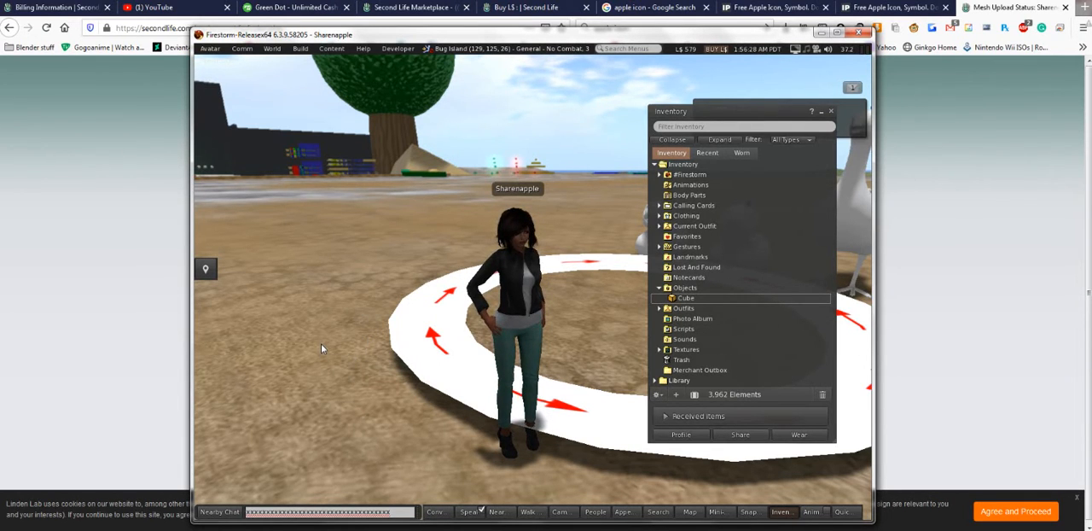
pyautogui.press('Left')
pyautogui.press('Up')
pyautogui.press('Right')
pyautogui.press('Up')
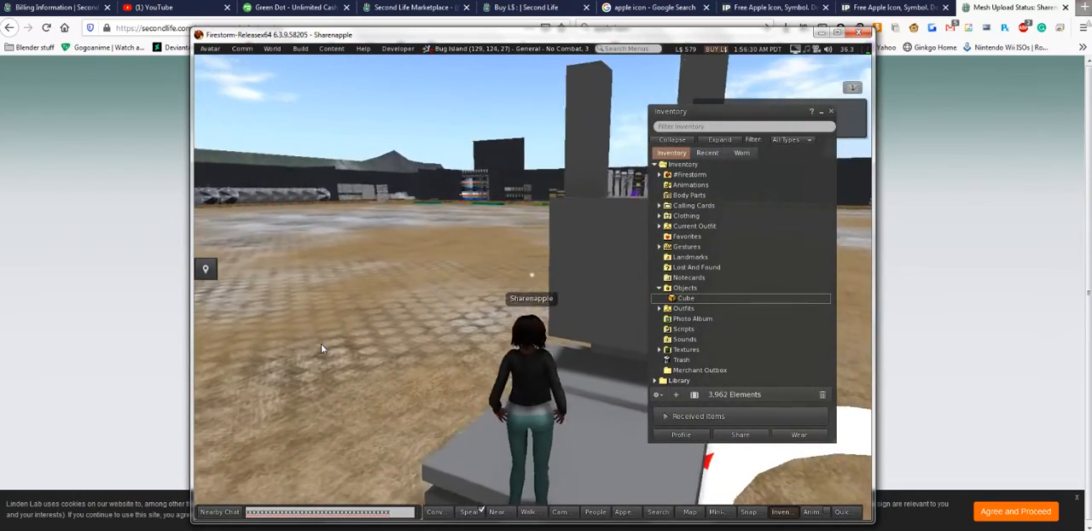
pyautogui.press('Up')
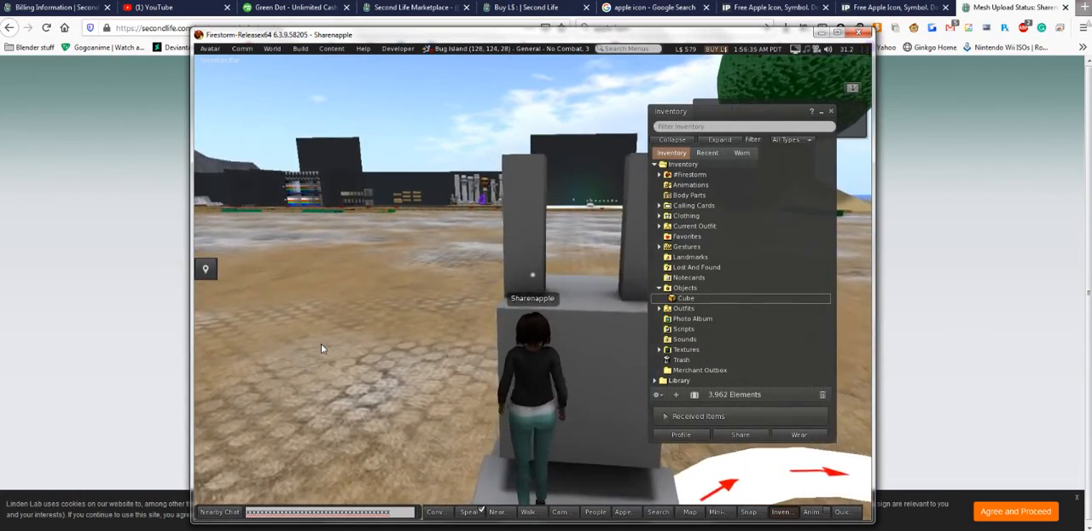
pyautogui.moveTo(524, 478); pyautogui.dragTo(495, 469)
pyautogui.moveTo(531, 268); pyautogui.dragTo(542, 258)
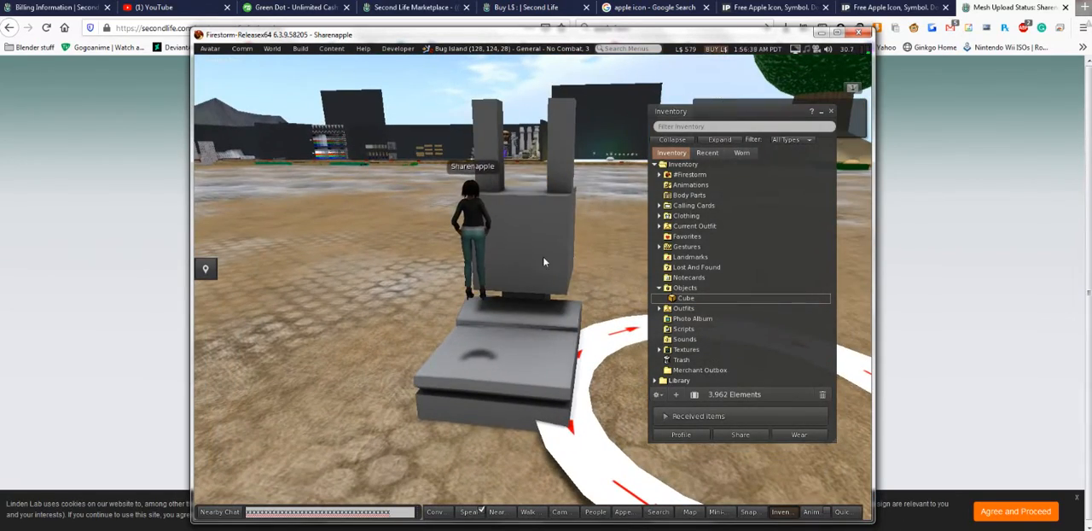
# - Edit the placed mesh, shift it along the Y axis to 122.574 and show its object parameters
pyautogui.rightClick(546, 254)
pyautogui.click(558, 255)
pyautogui.rightClick(532, 280)
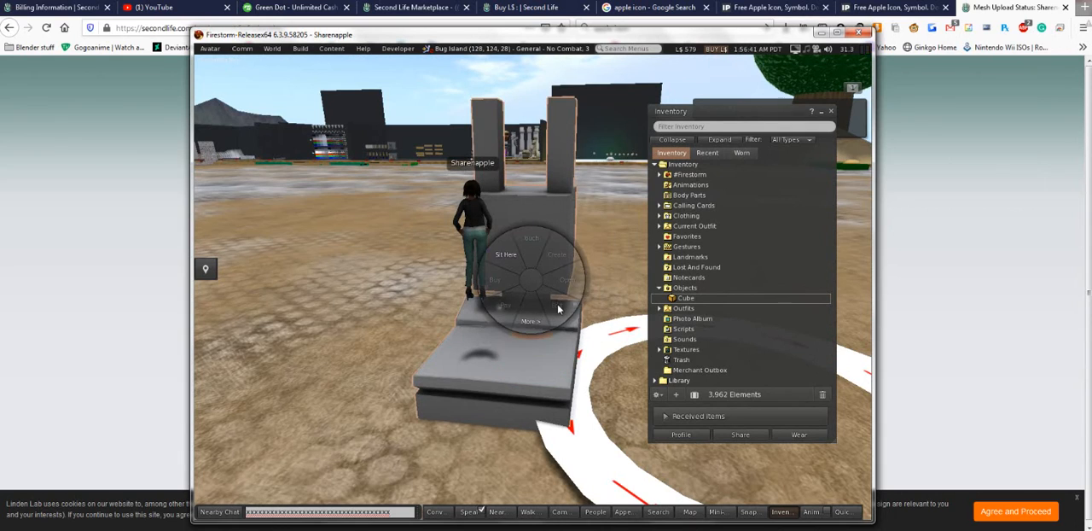
pyautogui.rightClick(487, 359)
pyautogui.click(438, 405)
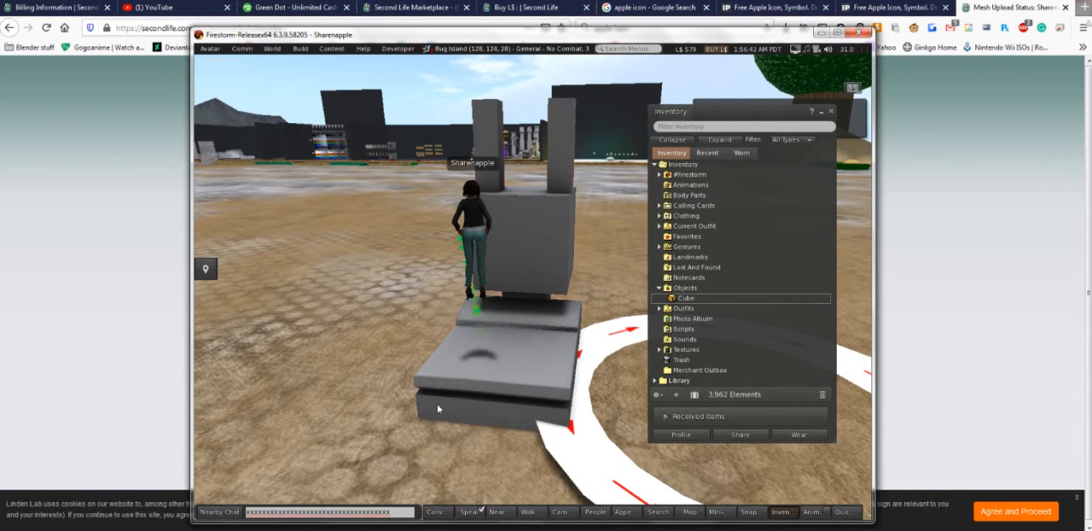
pyautogui.rightClick(533, 228)
pyautogui.click(553, 251)
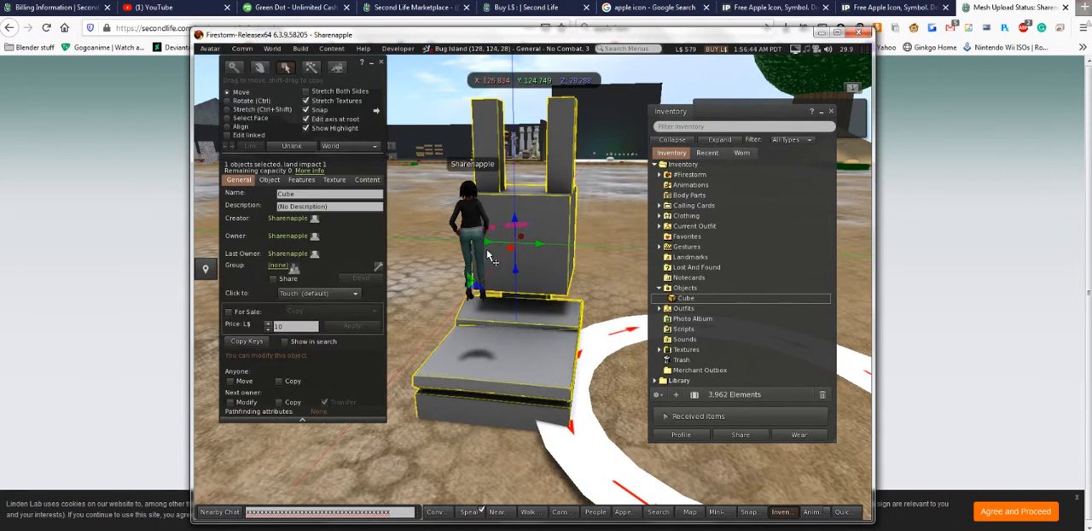
pyautogui.moveTo(536, 244); pyautogui.dragTo(429, 229)
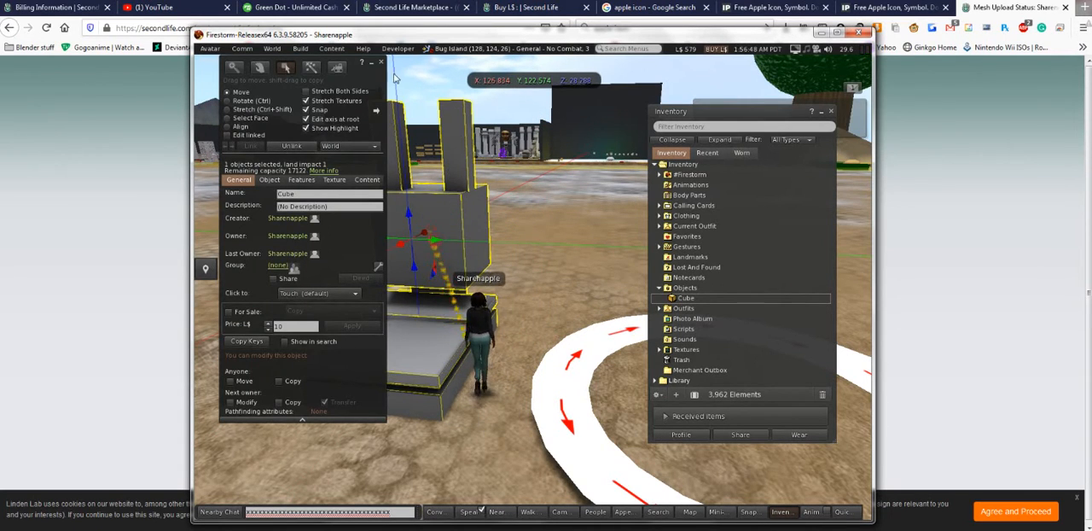
pyautogui.moveTo(247, 80); pyautogui.dragTo(618, 104)
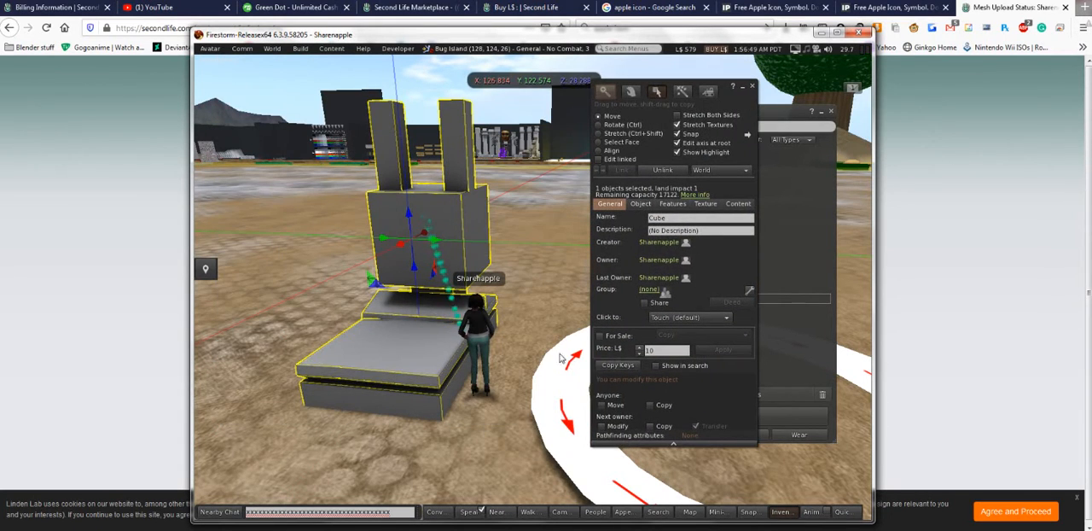
pyautogui.click(640, 204)
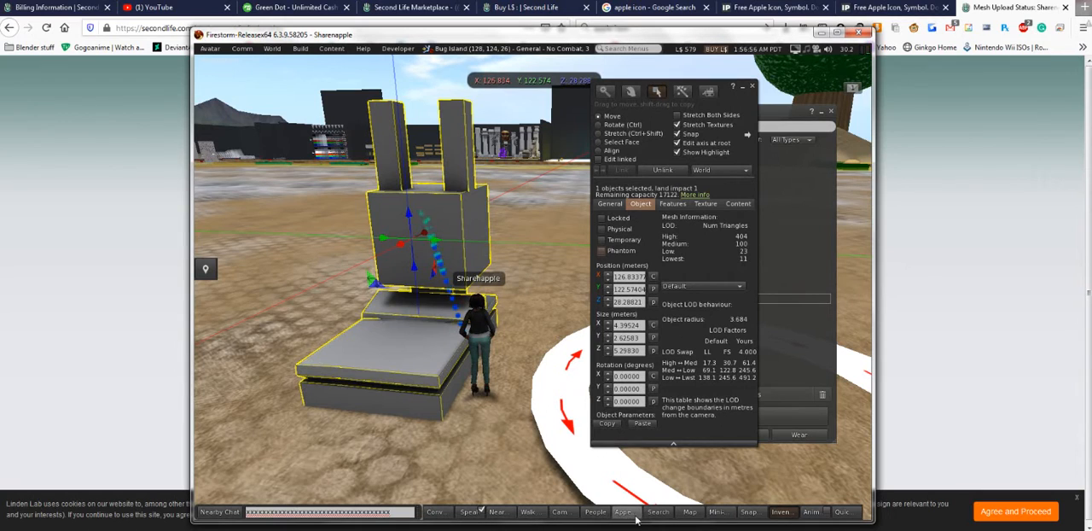
# - Add the Build button to the viewer's button bar
pyautogui.rightClick(512, 511)
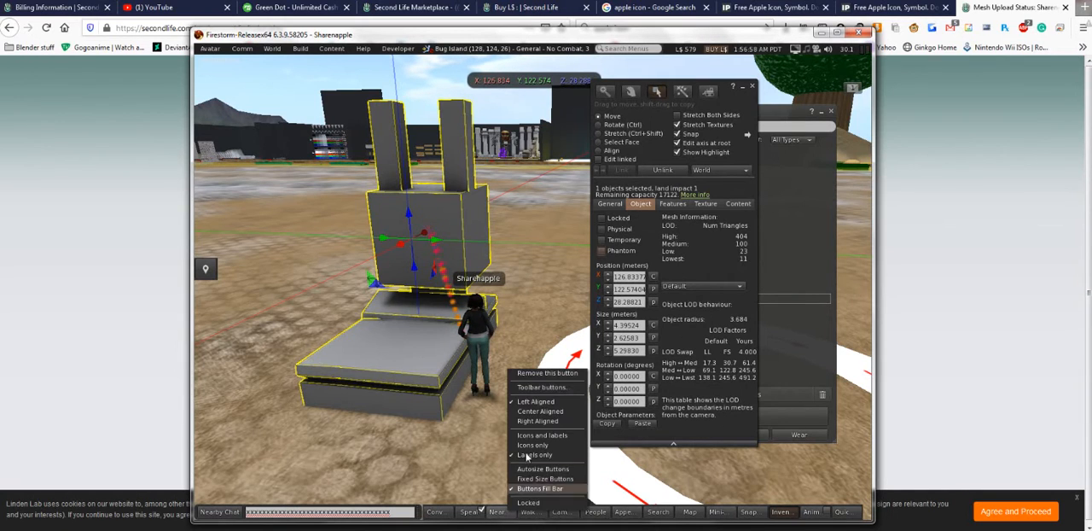
pyautogui.click(542, 387)
pyautogui.moveTo(388, 312); pyautogui.dragTo(488, 512)
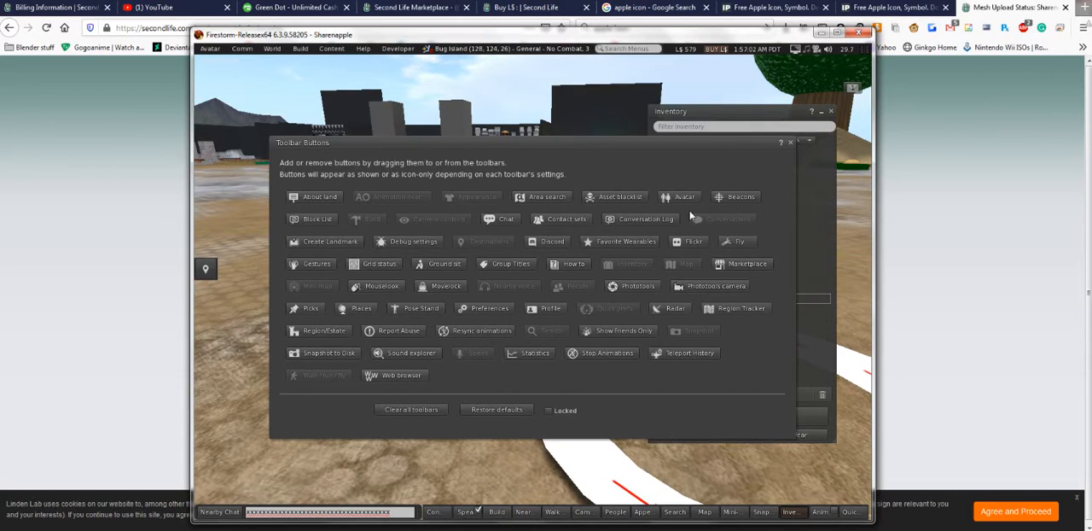
pyautogui.click(790, 144)
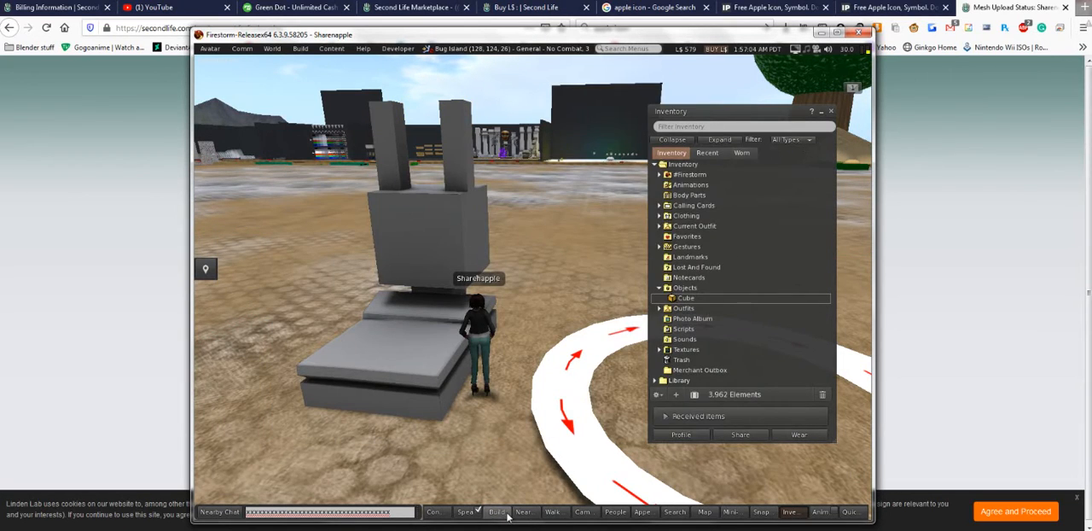
# - Create a default 0.5 m box on the ground in front of the avatar beside the mesh
pyautogui.click(496, 511)
pyautogui.rightClick(400, 353)
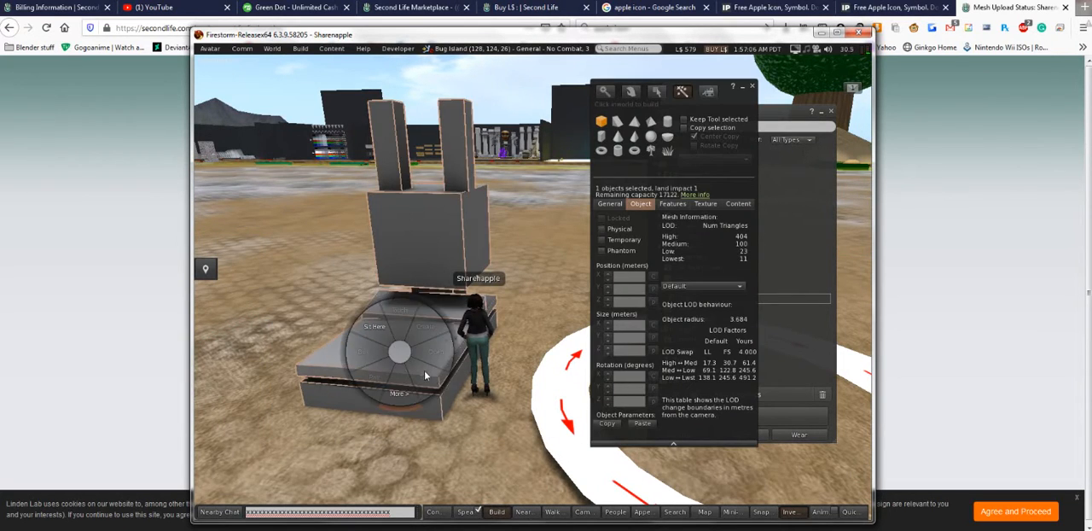
pyautogui.click(484, 446)
pyautogui.click(485, 451)
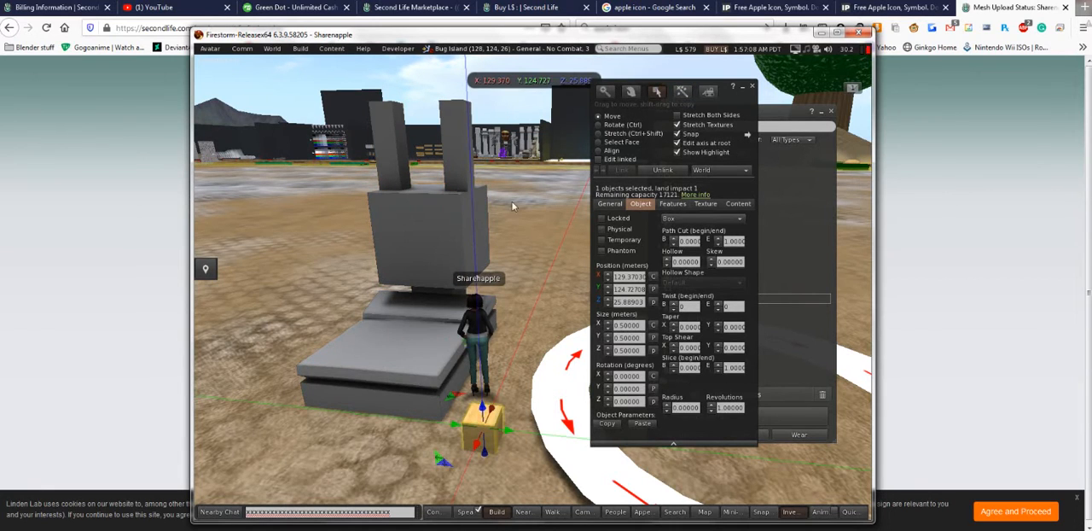
# - Make the uploaded mesh phantom and finish editing it
pyautogui.rightClick(396, 329)
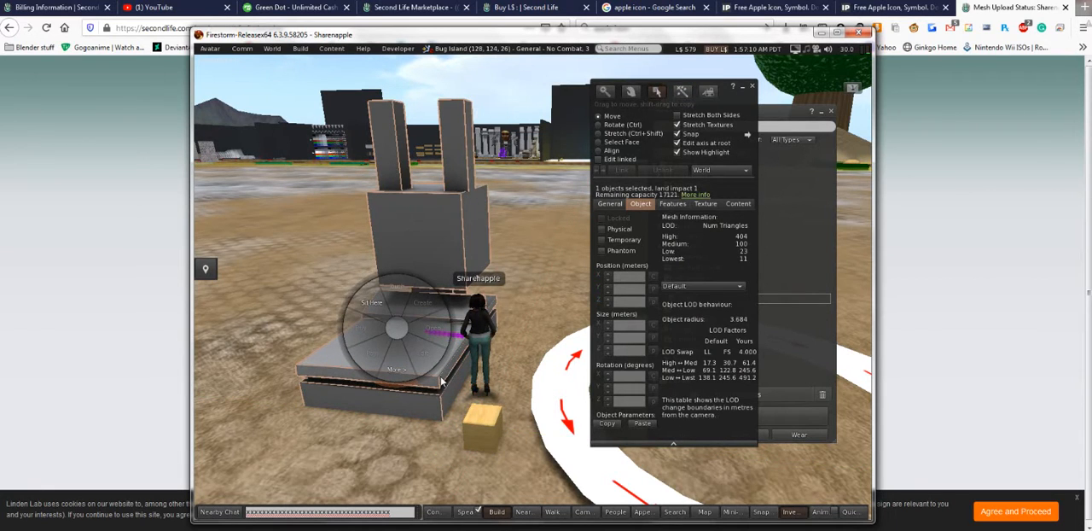
pyautogui.click(616, 203)
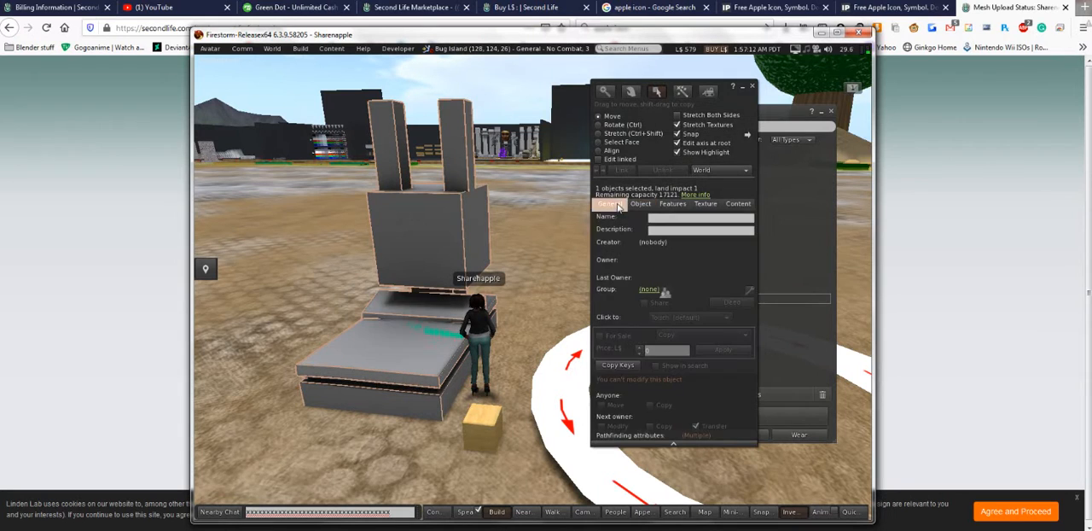
pyautogui.click(639, 205)
pyautogui.click(601, 251)
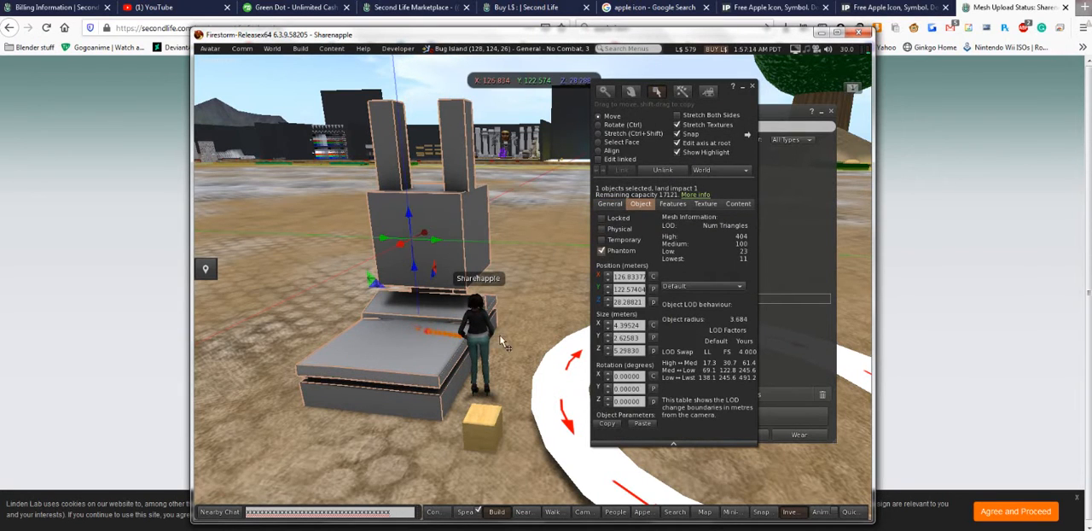
pyautogui.press('Escape')
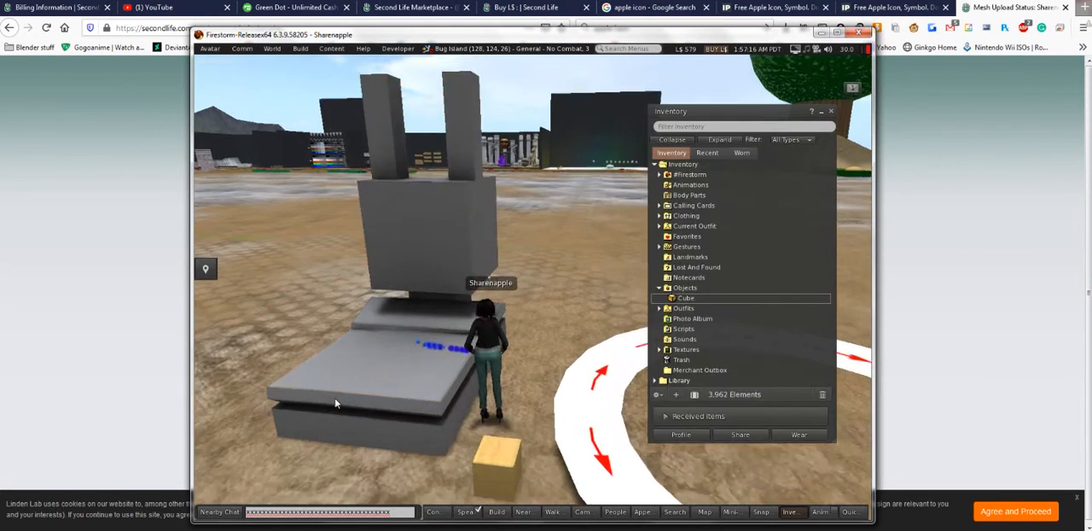
# - Move the wooden box into the mesh's base and stretch it to about 4.221 by 2.537 m
pyautogui.press('Up')
pyautogui.press('Left')
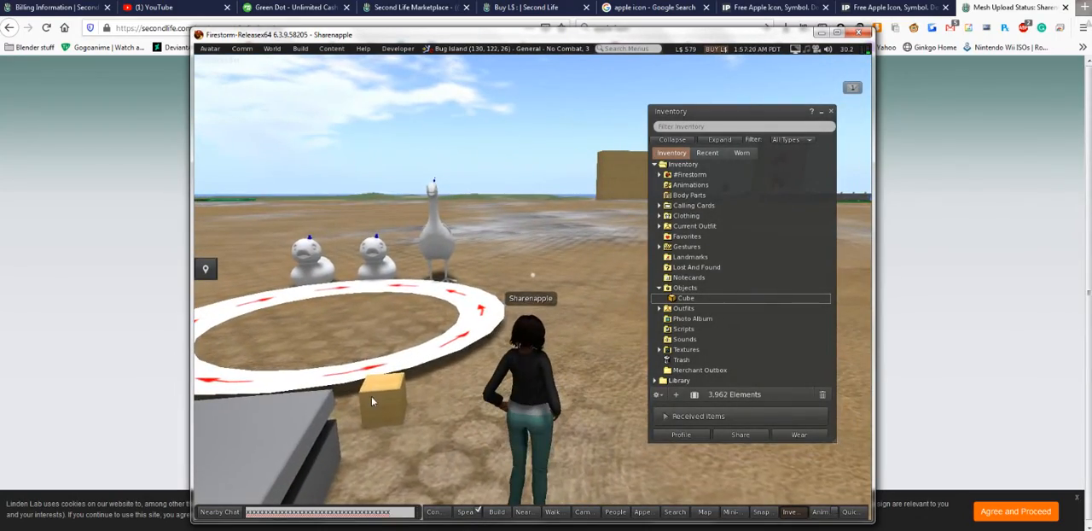
pyautogui.rightClick(373, 398)
pyautogui.click(400, 424)
pyautogui.keyDown('alt'); pyautogui.click(393, 399); pyautogui.keyUp('alt')
pyautogui.moveTo(418, 369); pyautogui.dragTo(285, 300)
pyautogui.hotkey('ctrl', 'shift')
pyautogui.moveTo(460, 372); pyautogui.dragTo(448, 370)
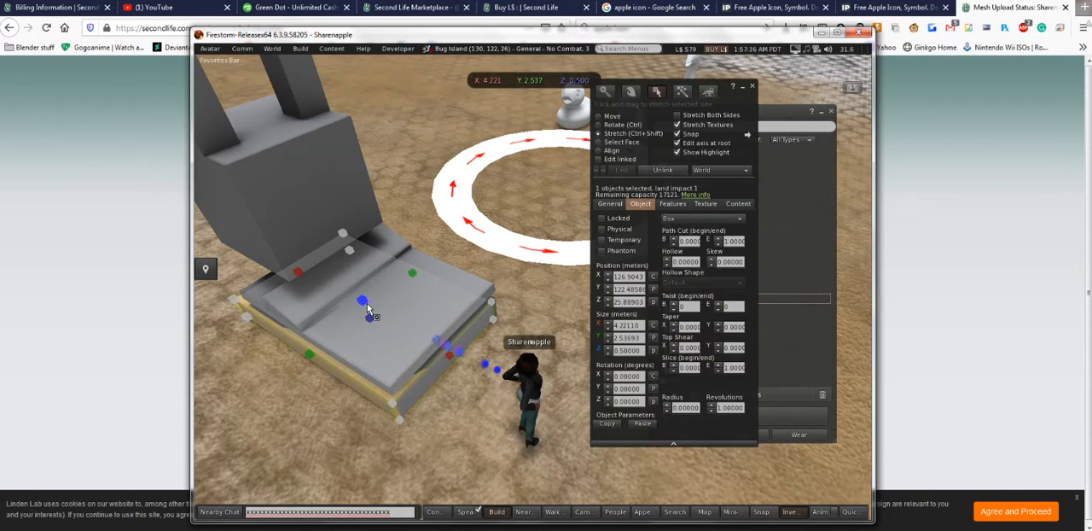
pyautogui.moveTo(362, 303); pyautogui.dragTo(534, 285)
pyautogui.hotkey('ctrl', 'z')
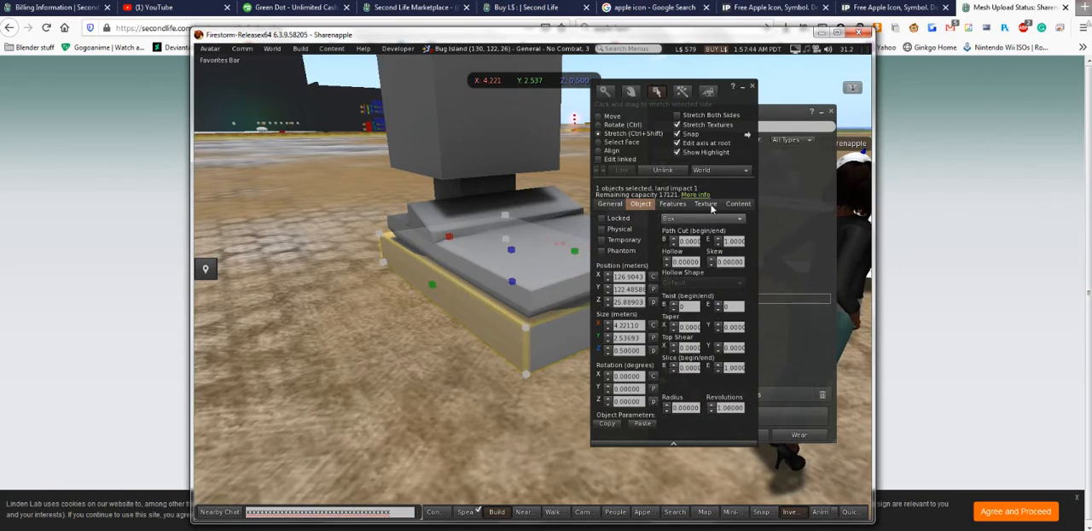
# - Set the box's transparency to 100% and stop editing it
pyautogui.click(708, 205)
pyautogui.click(656, 228)
pyautogui.write('100')
pyautogui.press('Return')
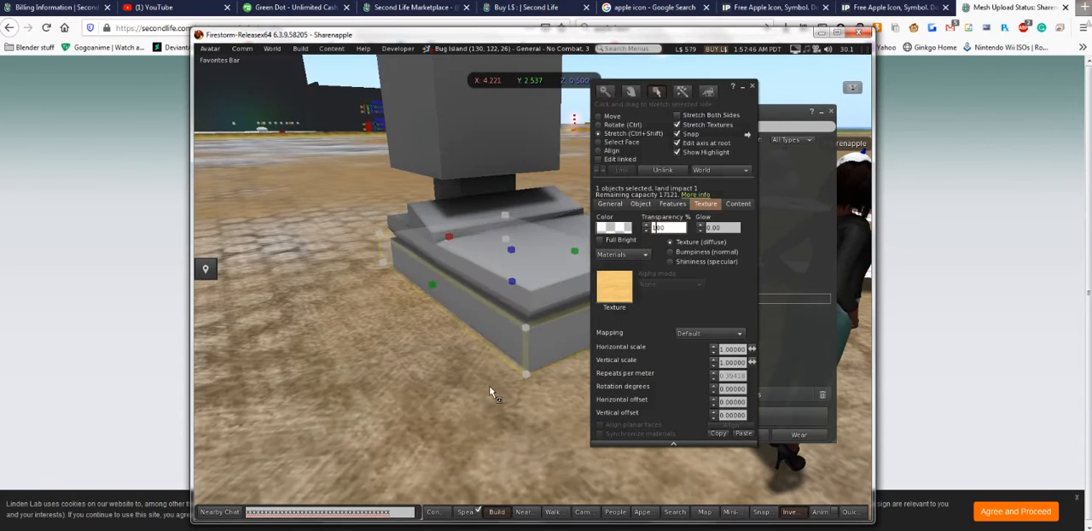
pyautogui.click(492, 395)
pyautogui.press('Escape')
# - Open the mesh for editing, move the build window aside and view the whole mesh from above
pyautogui.moveTo(512, 324); pyautogui.dragTo(540, 242)
pyautogui.rightClick(536, 206)
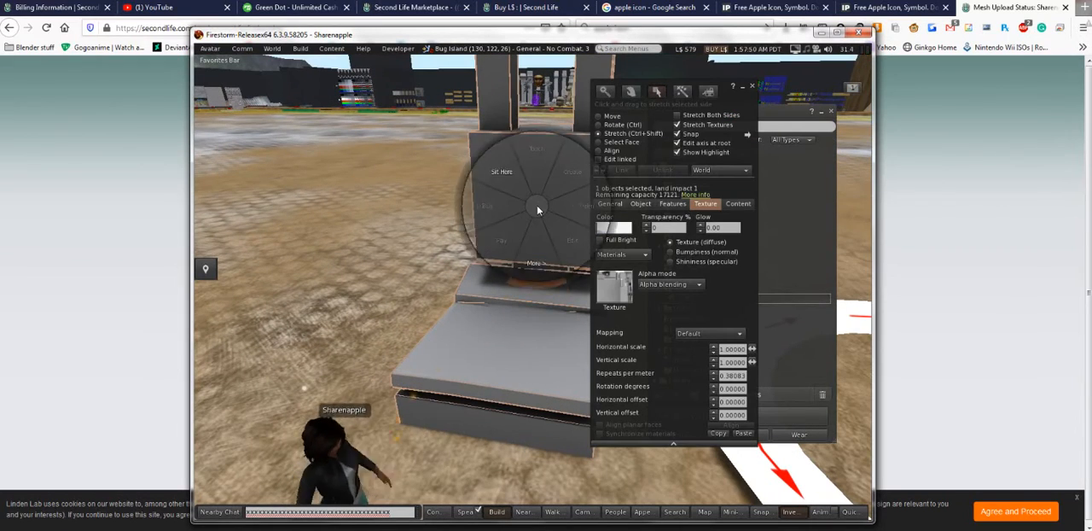
pyautogui.click(554, 231)
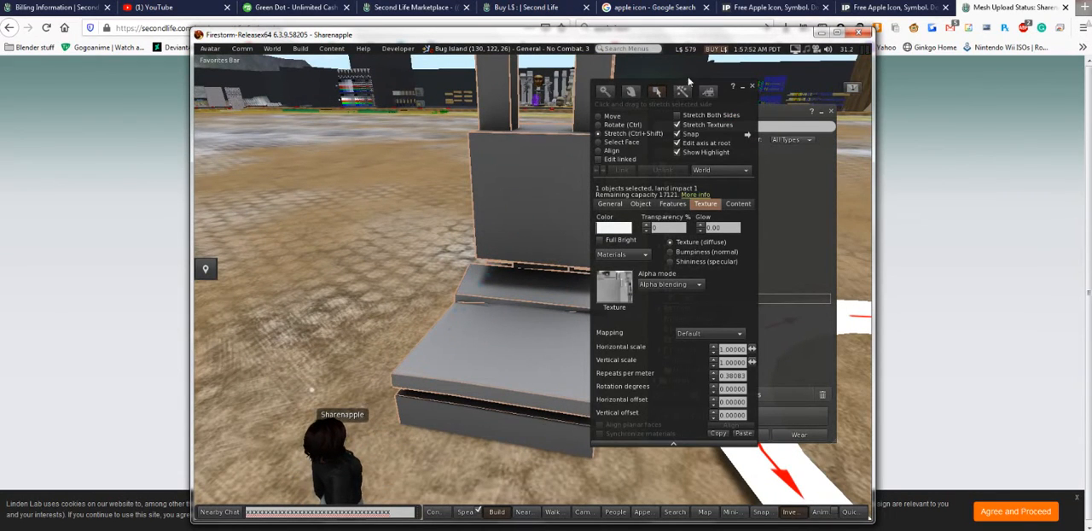
pyautogui.moveTo(744, 96); pyautogui.dragTo(843, 133)
pyautogui.press('Escape')
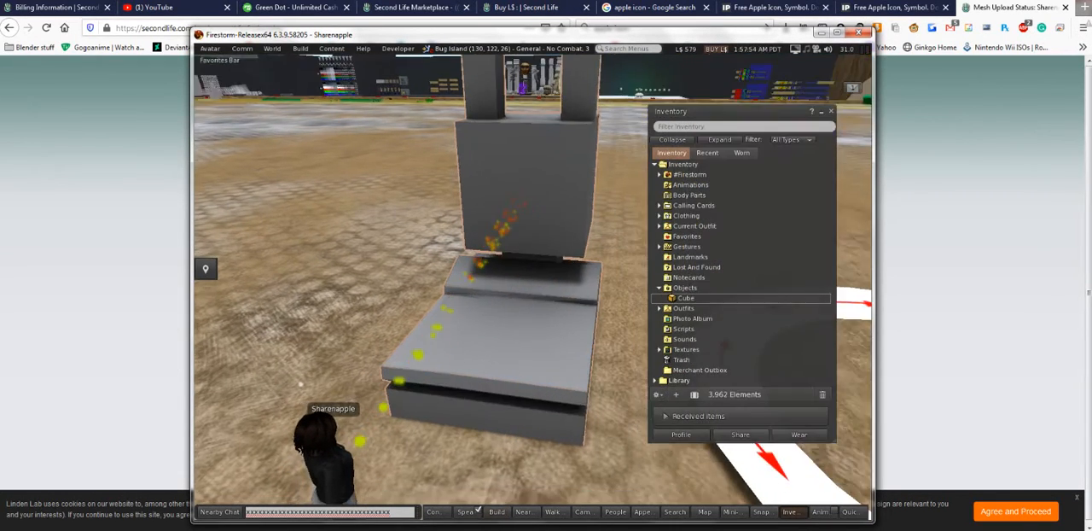
pyautogui.moveTo(511, 256); pyautogui.dragTo(511, 273)
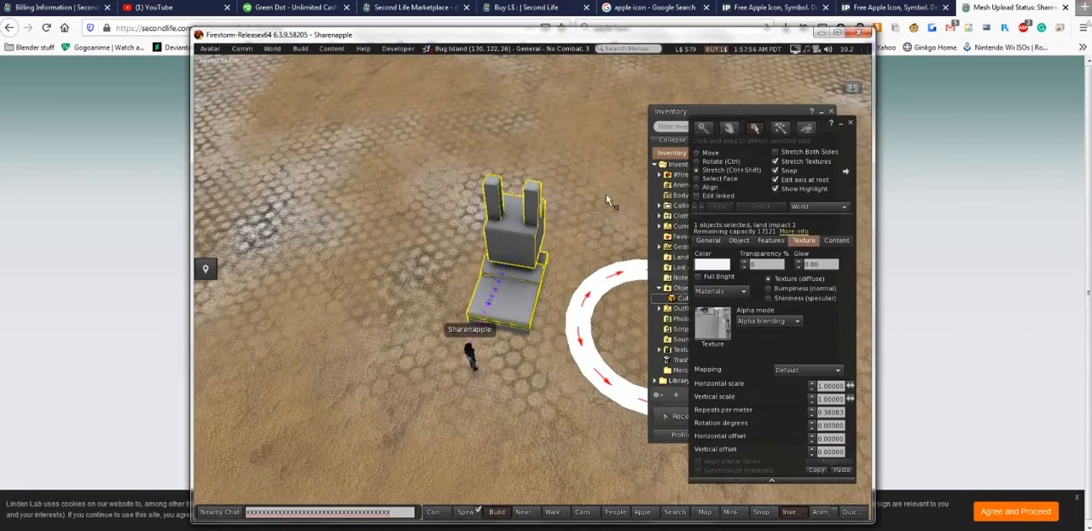
# - Select the mesh together with its invisible box and take a copy of both into the inventory
pyautogui.moveTo(574, 146); pyautogui.dragTo(447, 359)
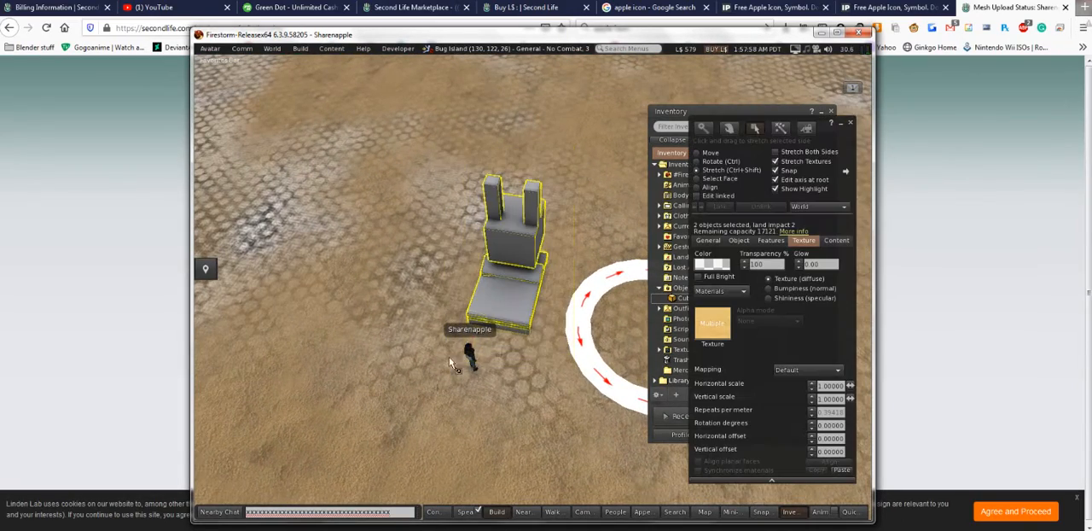
pyautogui.rightClick(505, 297)
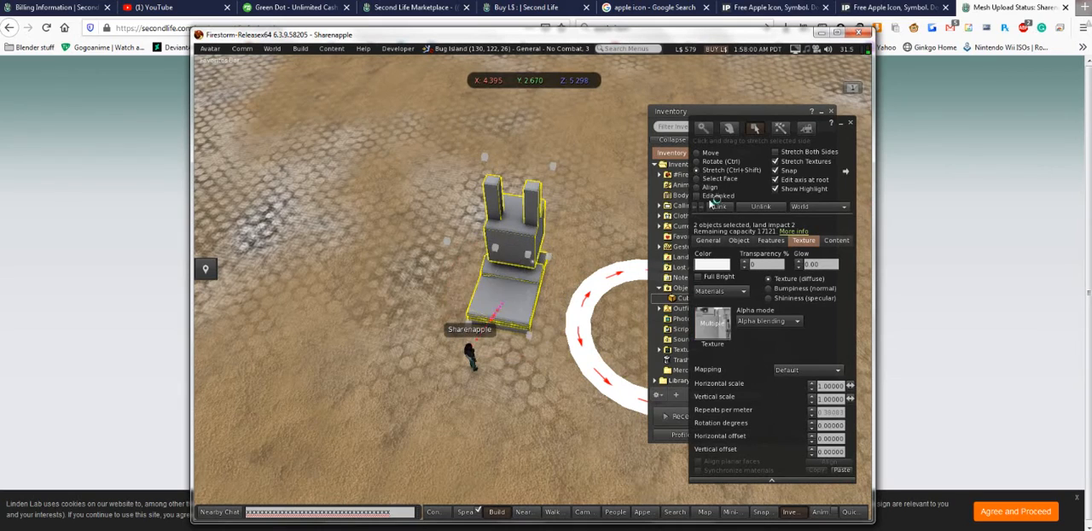
# - Rename the new combined inventory object as "**~~Dummies U!~~: Bunneh-ish bed?"
pyautogui.rightClick(682, 299)
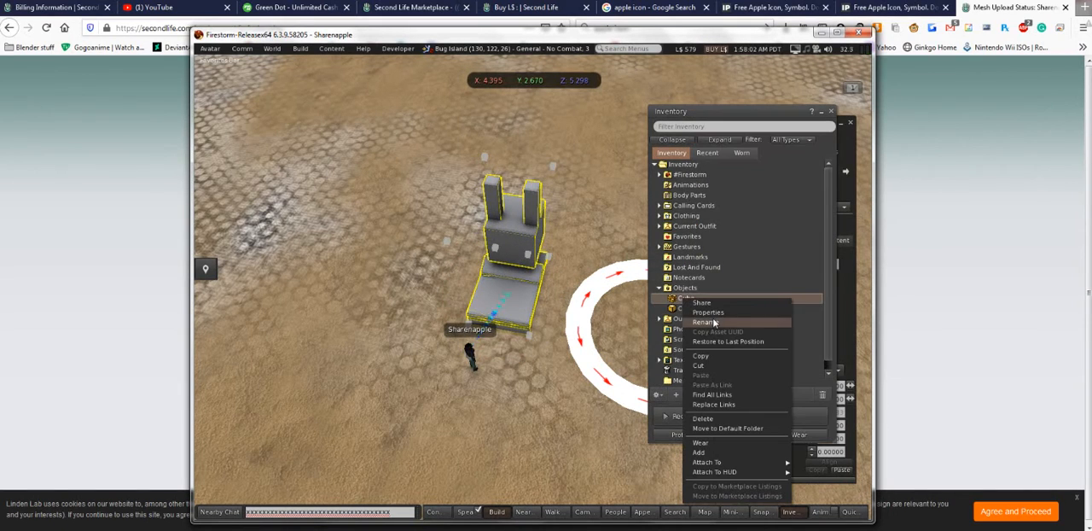
pyautogui.click(706, 321)
pyautogui.write('C')
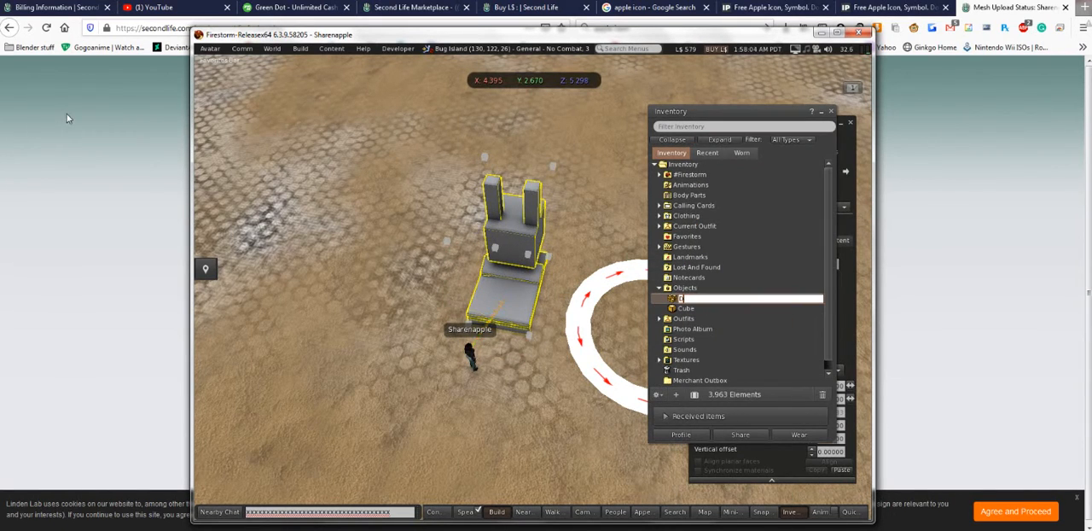
pyautogui.hotkey('ctrl', 'a')
pyautogui.press('BackSpace')
pyautogui.write('B')
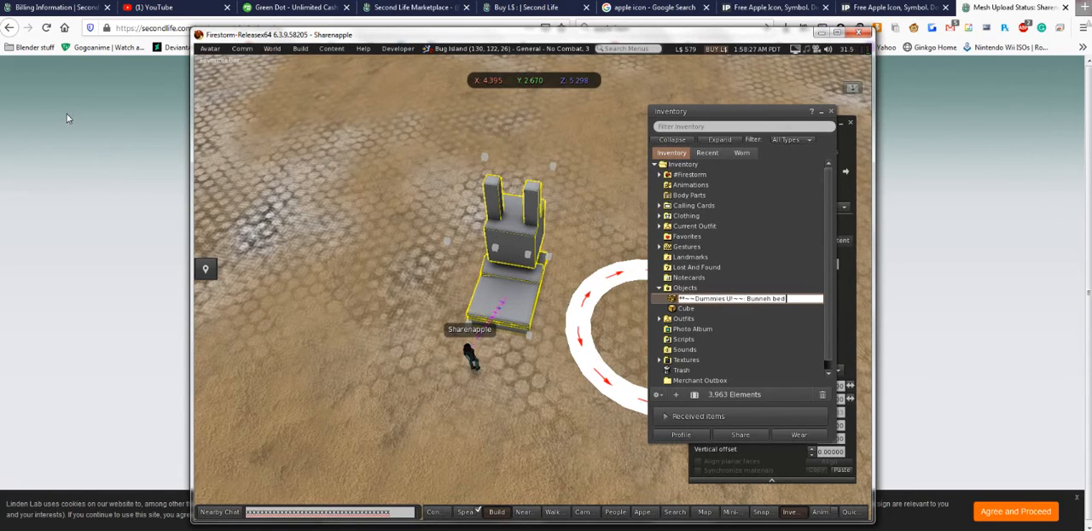
pyautogui.press('BackSpace')
pyautogui.press('BackSpace')
pyautogui.press('BackSpace')
pyautogui.press('BackSpace')
pyautogui.write('-ish bed?')
pyautogui.press('Return')
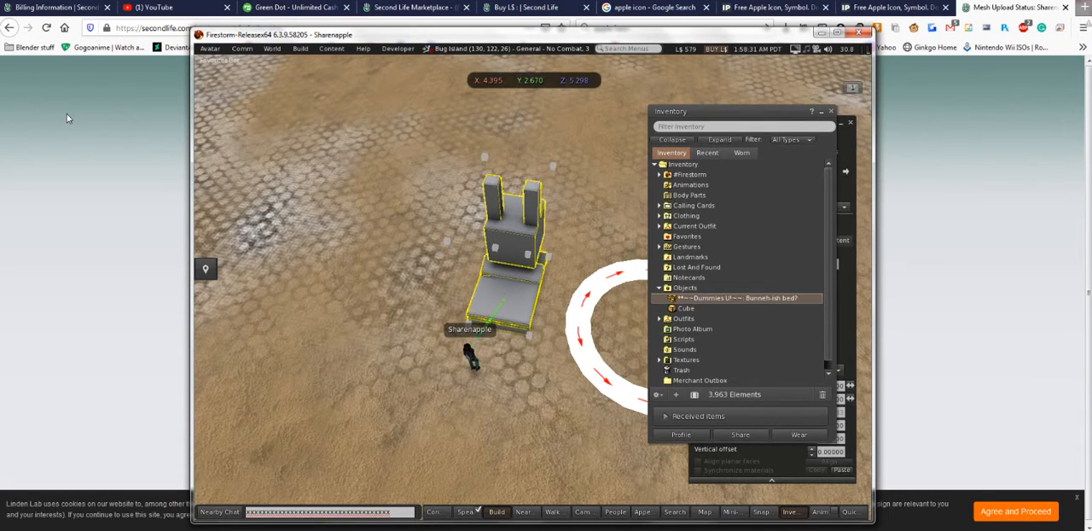
# - Review the bed item's properties, including its Anyone, Group and Next owner permissions, and close them
pyautogui.rightClick(724, 296)
pyautogui.click(742, 308)
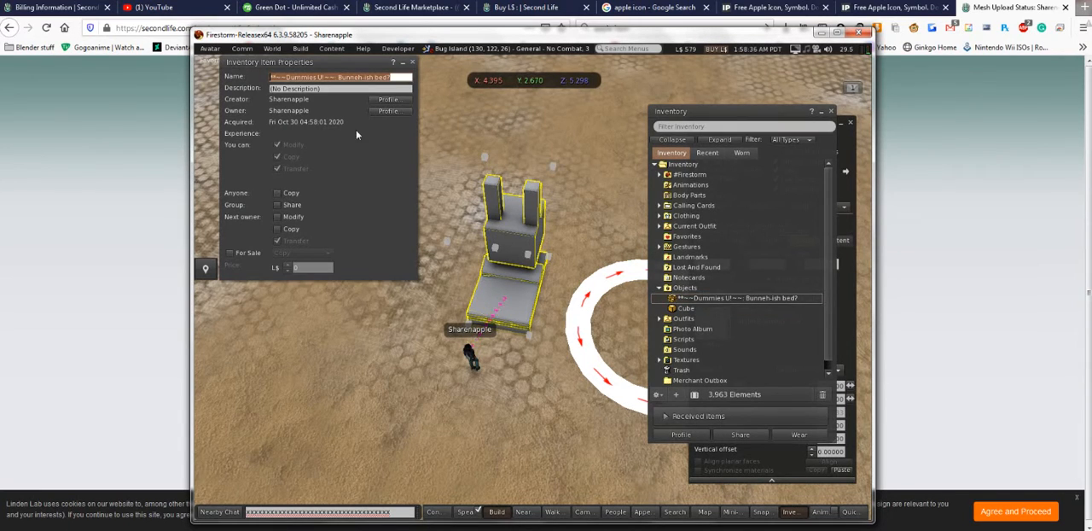
pyautogui.moveTo(358, 132); pyautogui.dragTo(391, 149)
pyautogui.click(324, 211)
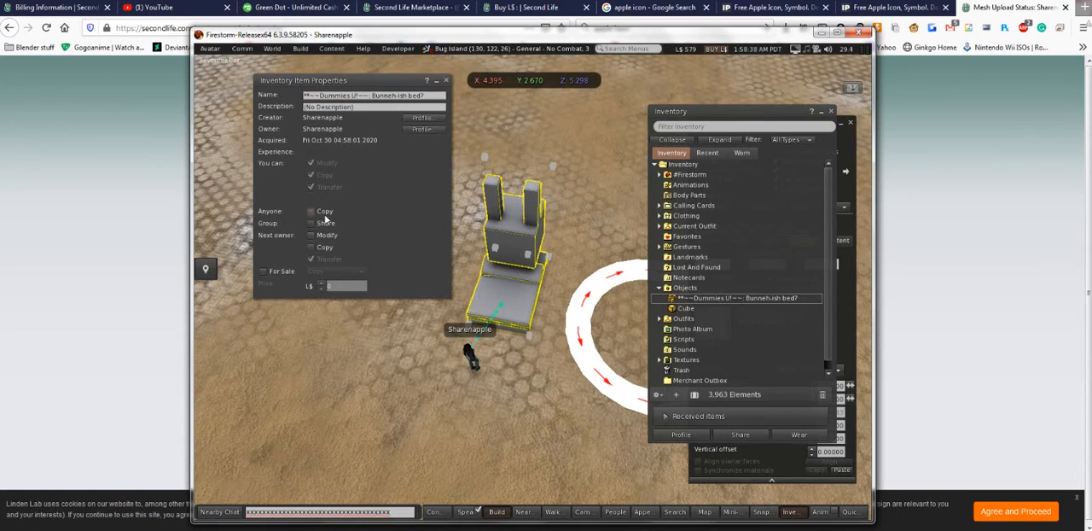
pyautogui.click(326, 234)
pyautogui.click(324, 246)
pyautogui.click(324, 223)
pyautogui.click(445, 80)
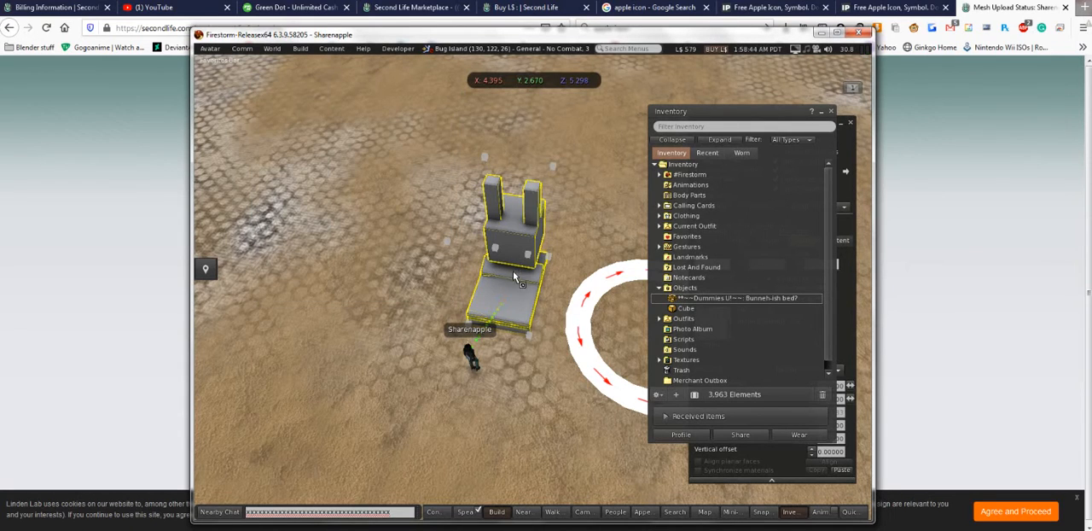
pyautogui.rightClick(511, 271)
pyautogui.rightClick(724, 300)
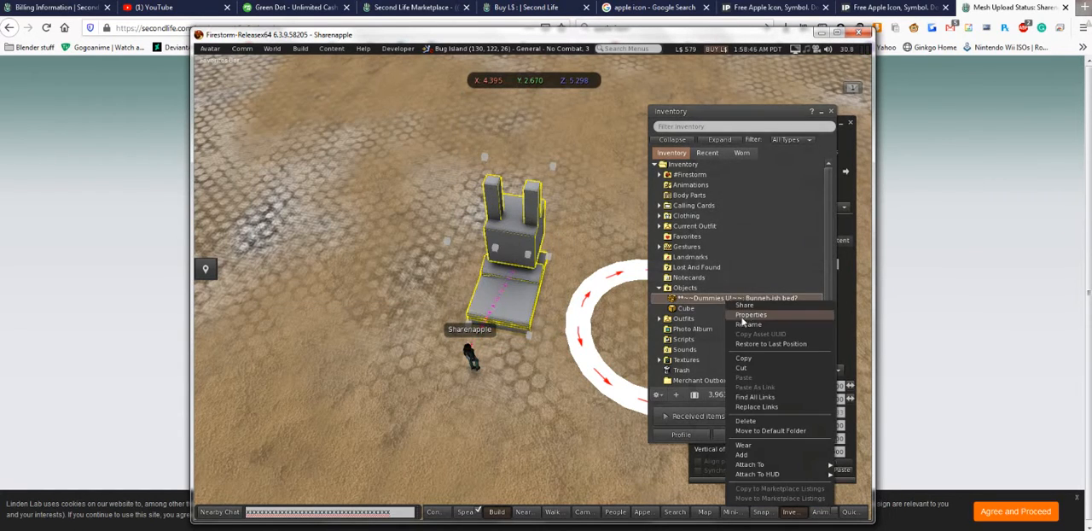
pyautogui.click(746, 322)
pyautogui.click(446, 80)
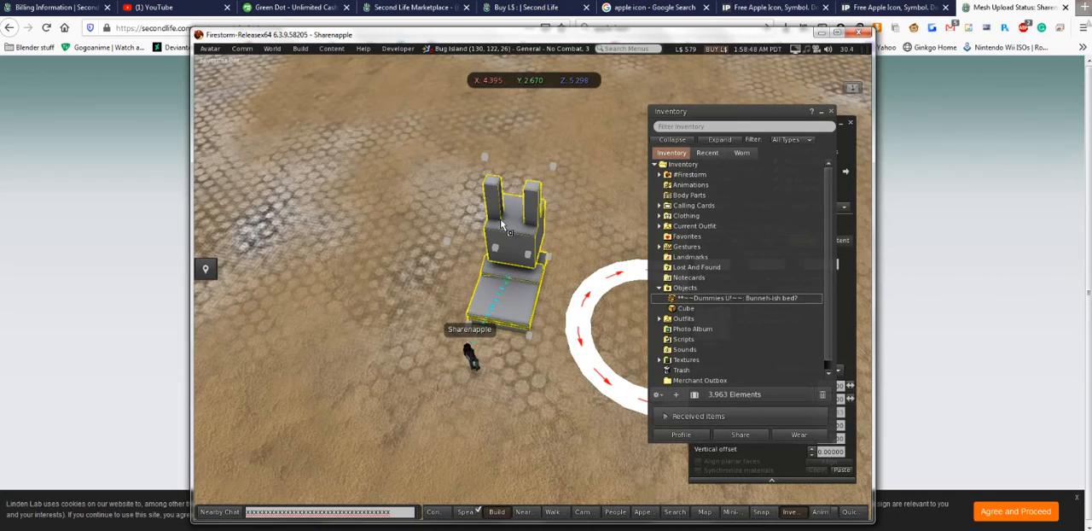
# - Deselect the mesh and box and move the Inventory window clear of the build window
pyautogui.moveTo(505, 226); pyautogui.dragTo(532, 288)
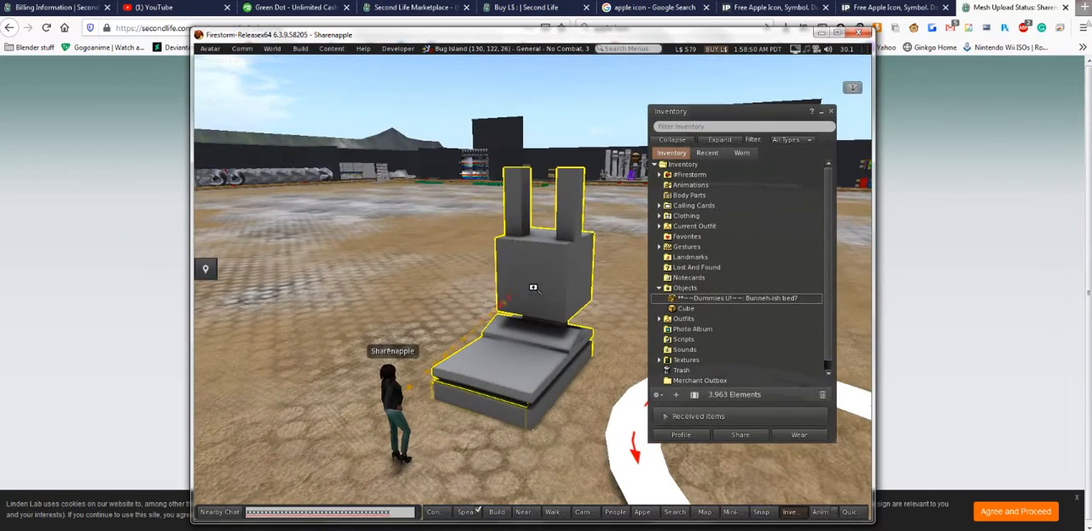
pyautogui.click(601, 384)
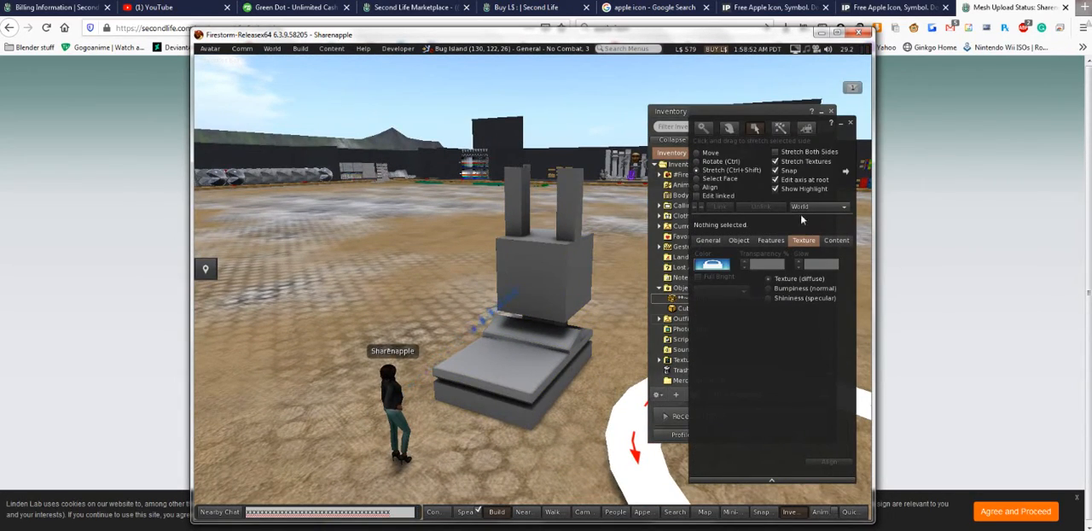
pyautogui.moveTo(695, 114); pyautogui.dragTo(688, 76)
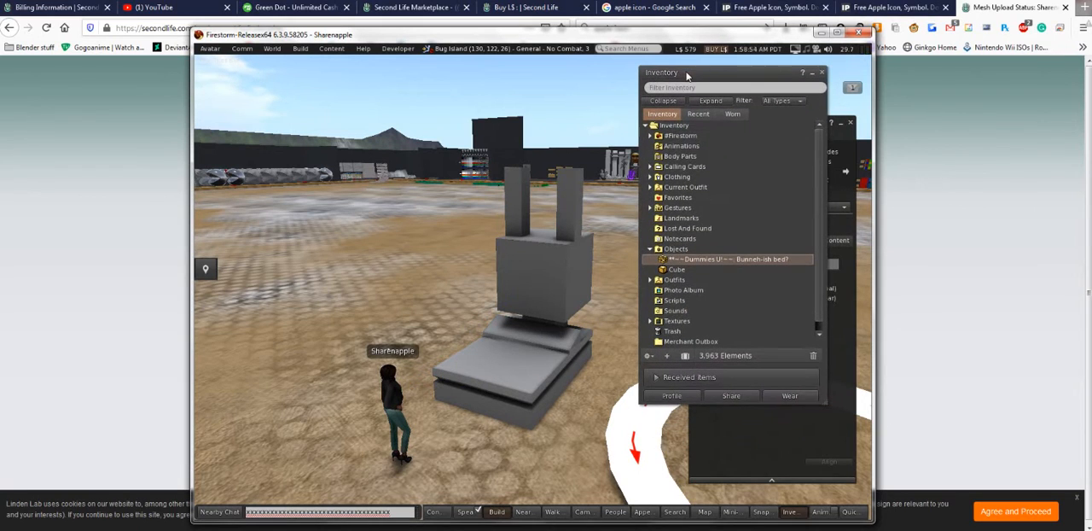
# - Examine the commands available for the bed and Cube items in the inventory, including attachment and marketplace options
pyautogui.rightClick(723, 260)
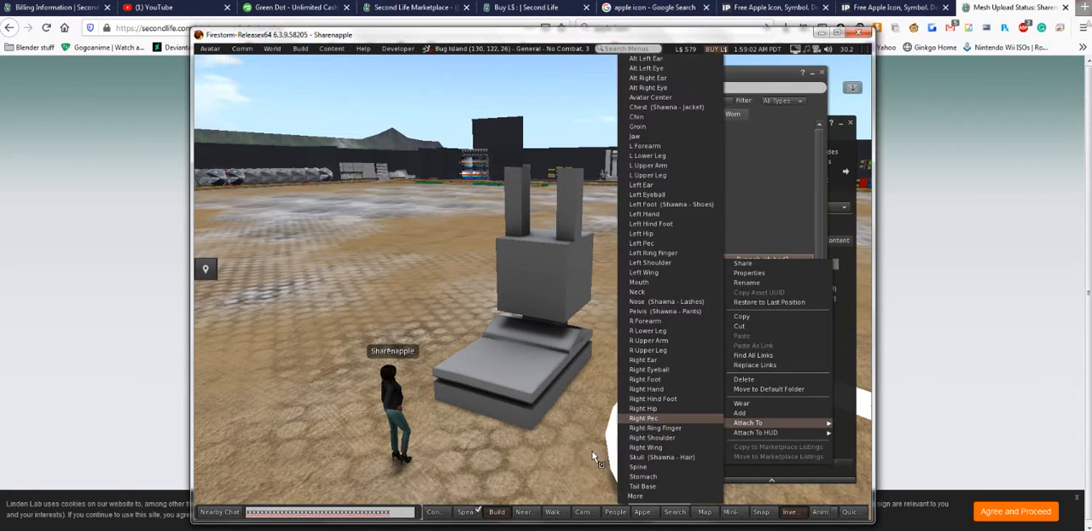
pyautogui.click(534, 466)
pyautogui.rightClick(663, 269)
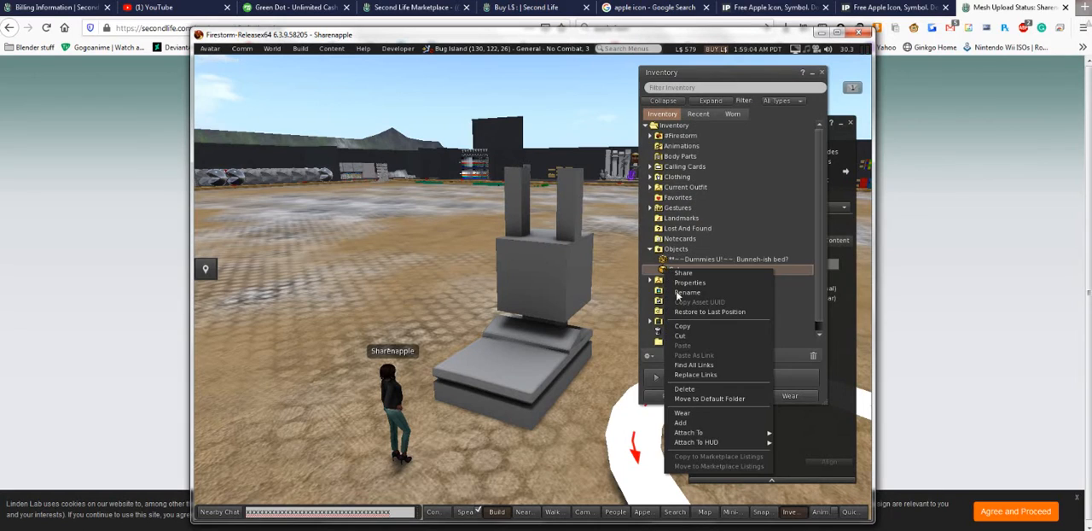
pyautogui.click(583, 454)
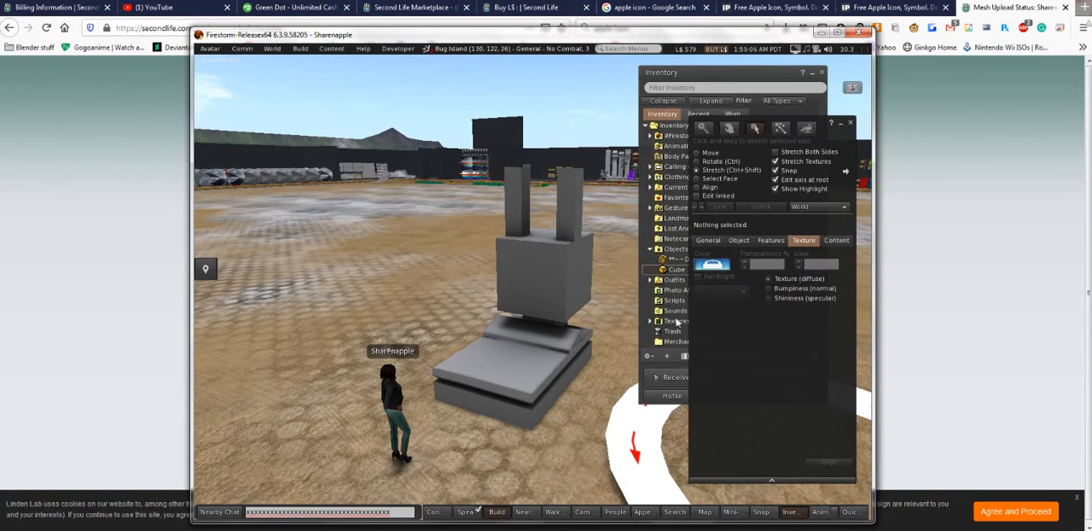
pyautogui.click(700, 258)
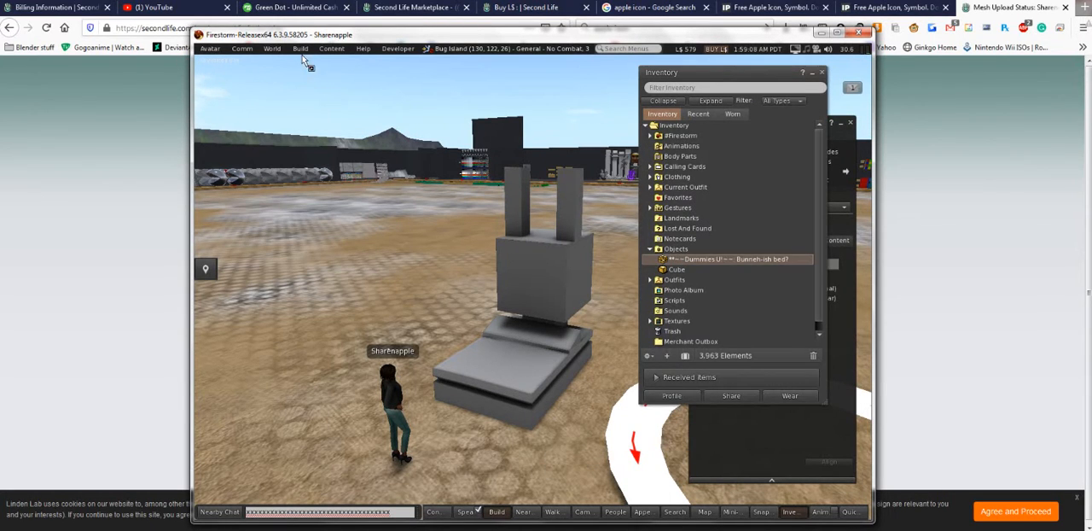
# - Maximize the viewer, open Marketplace Listings and place it beside the inventory
pyautogui.click(837, 34)
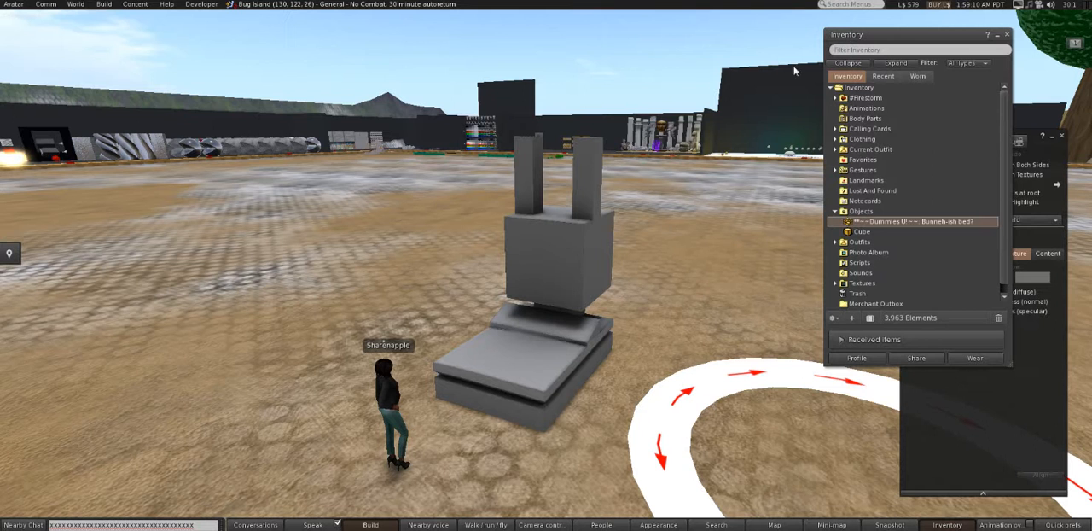
pyautogui.click(9, 6)
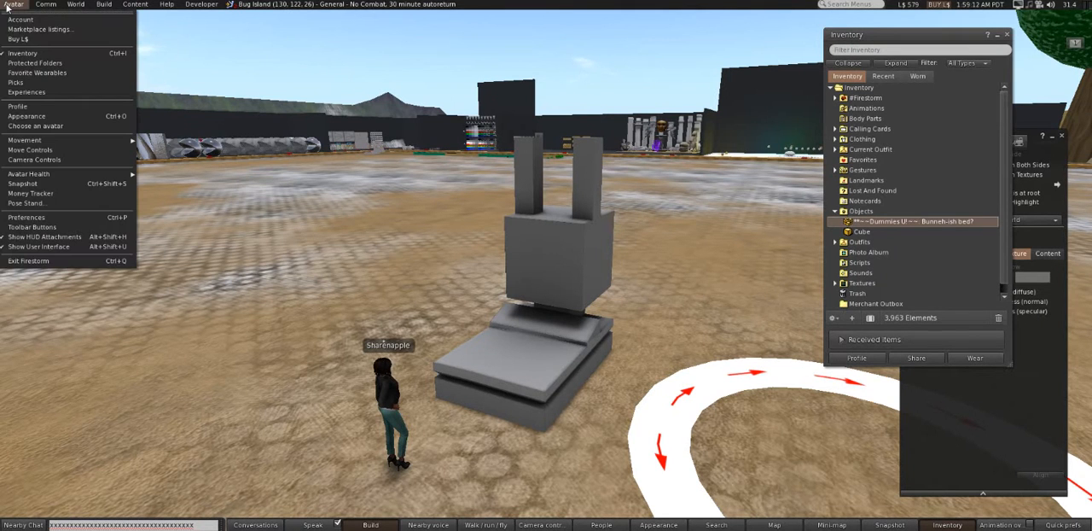
pyautogui.click(34, 29)
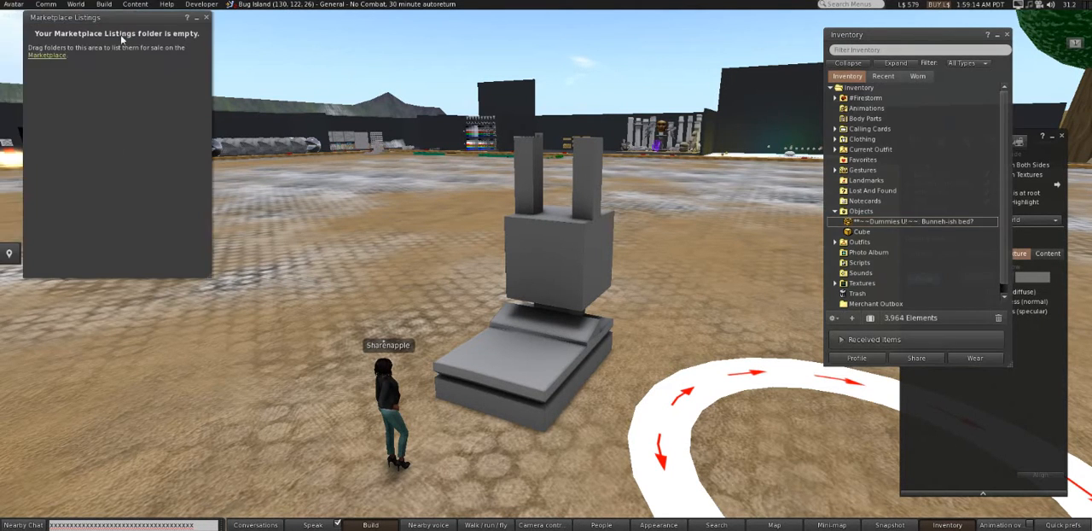
pyautogui.moveTo(129, 19); pyautogui.dragTo(498, 112)
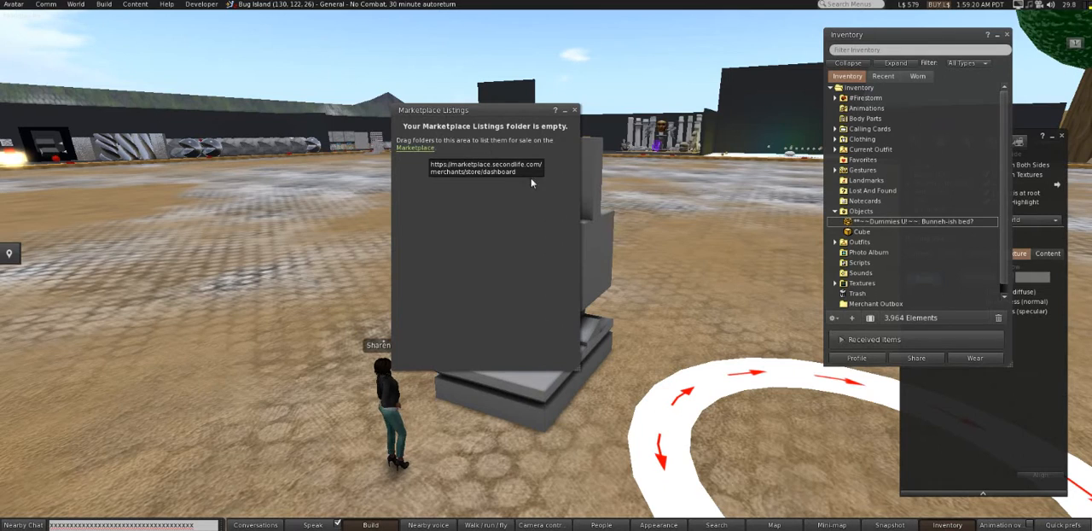
# - Transfer the Bunneh-ish bed item from the inventory into Marketplace Listings and check its new listing folder
pyautogui.moveTo(860, 221); pyautogui.dragTo(473, 200)
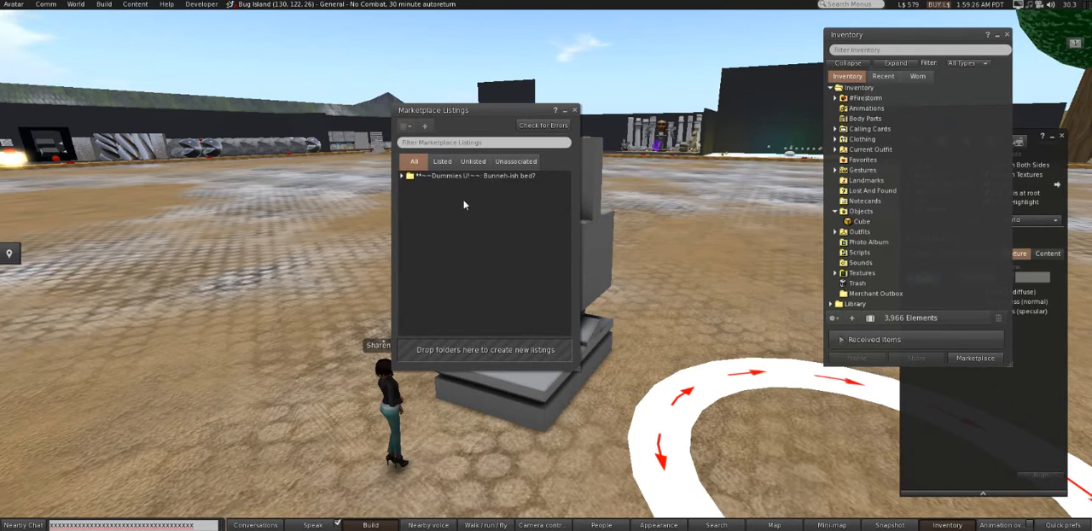
pyautogui.click(408, 176)
pyautogui.click(403, 177)
pyautogui.click(404, 177)
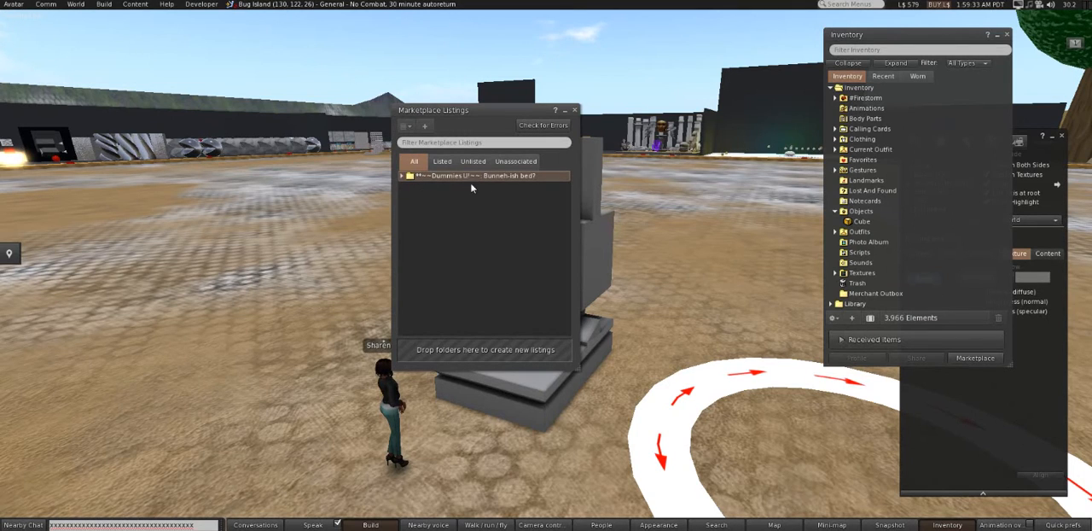
# - Duplicate the Cube in the Objects folder and transfer one Cube into Marketplace Listings
pyautogui.rightClick(863, 223)
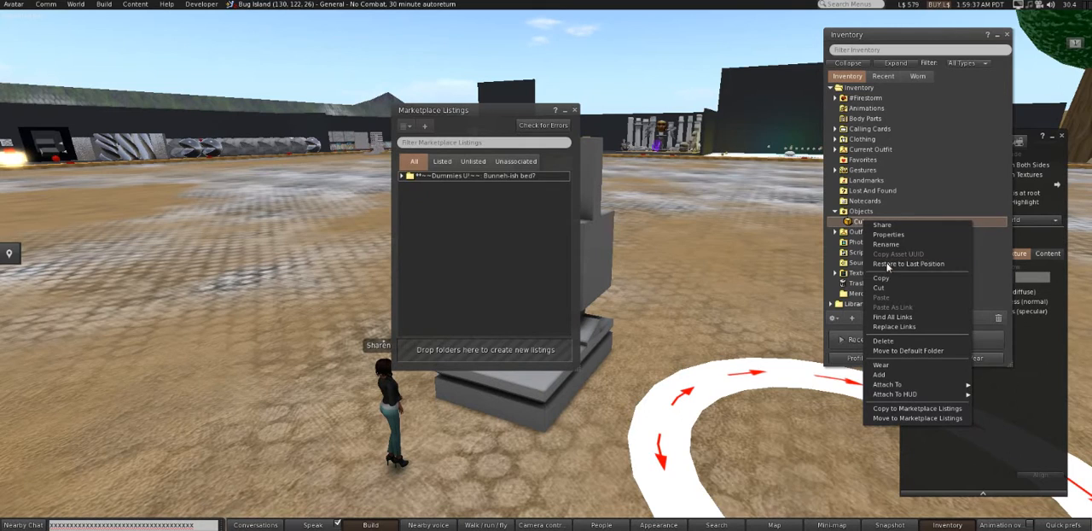
pyautogui.click(883, 279)
pyautogui.rightClick(872, 221)
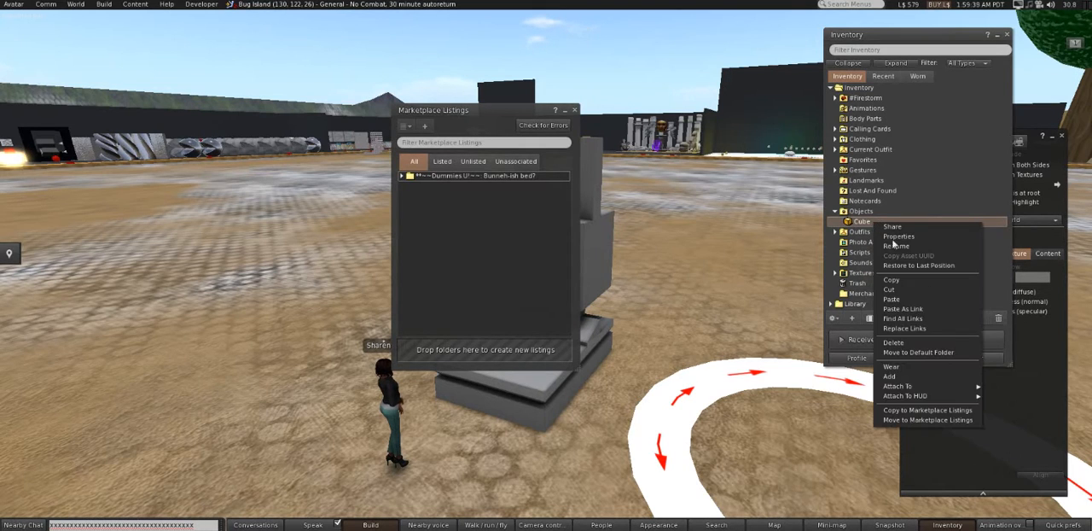
pyautogui.click(911, 299)
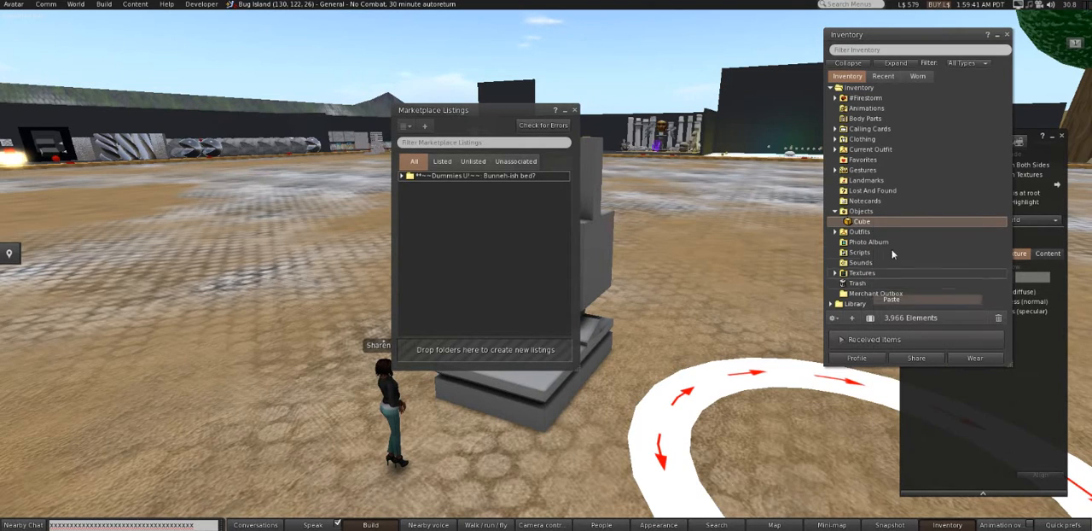
pyautogui.moveTo(868, 224); pyautogui.dragTo(452, 256)
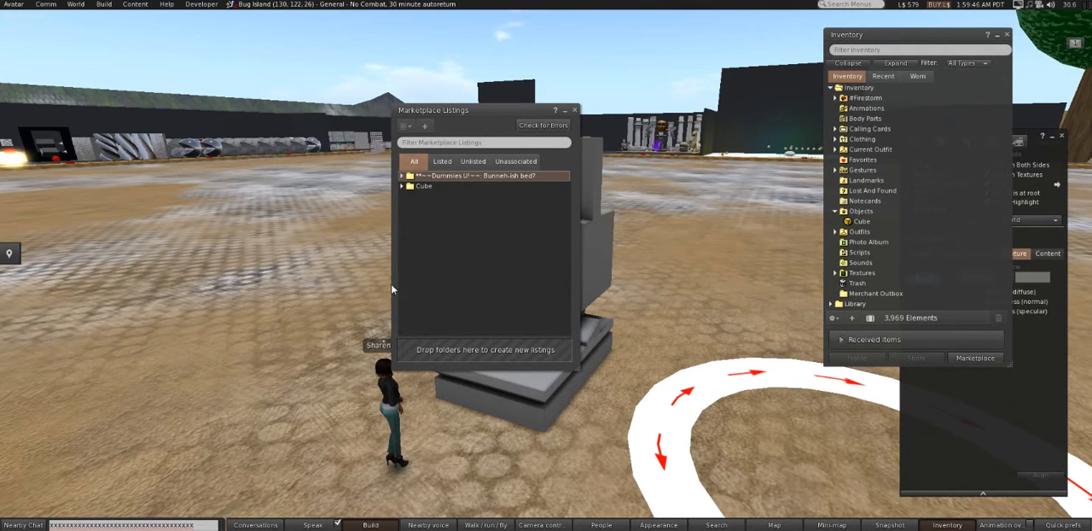
# - Copy the Cube to Marketplace Listings, and also move the remaining Cube item there
pyautogui.rightClick(876, 221)
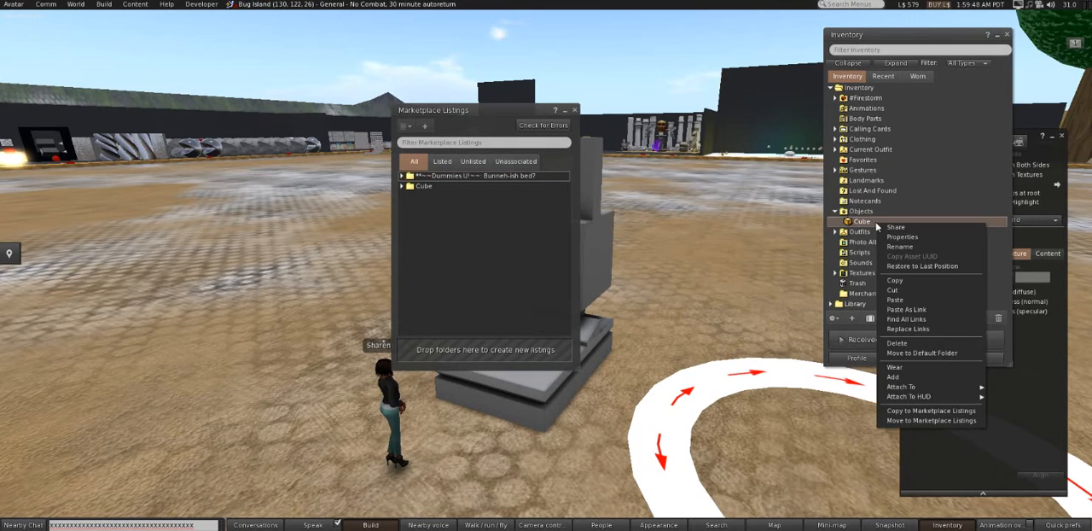
pyautogui.click(909, 412)
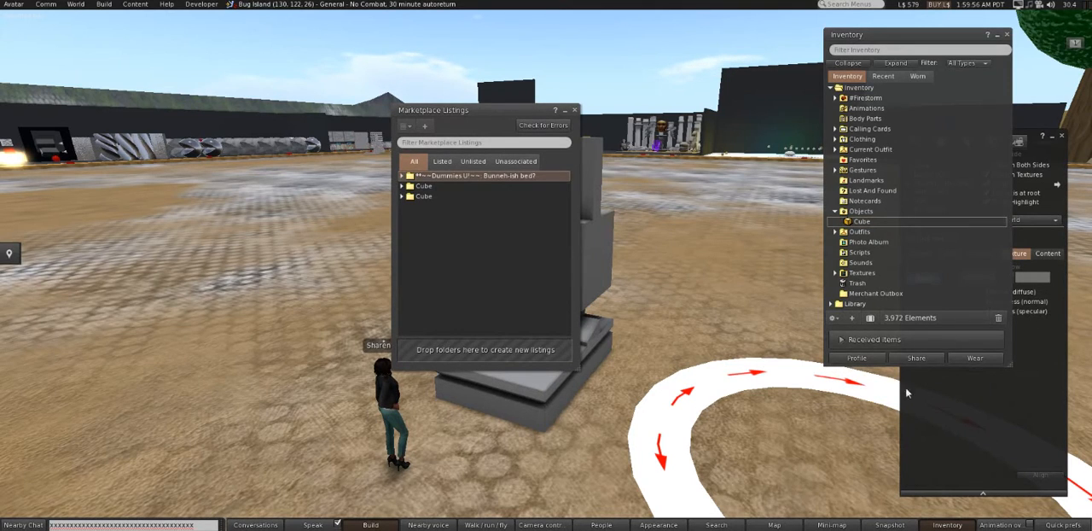
pyautogui.rightClick(870, 223)
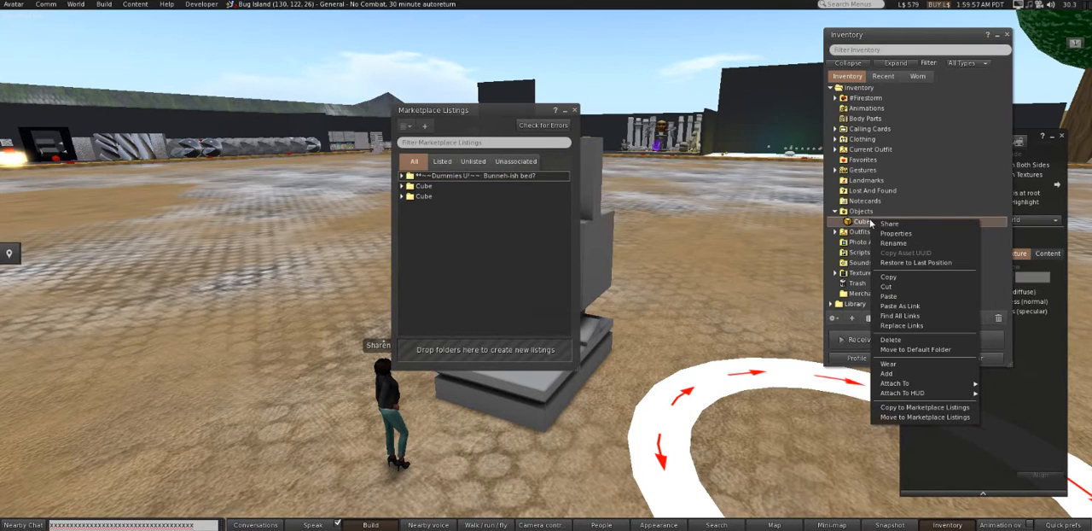
pyautogui.click(892, 422)
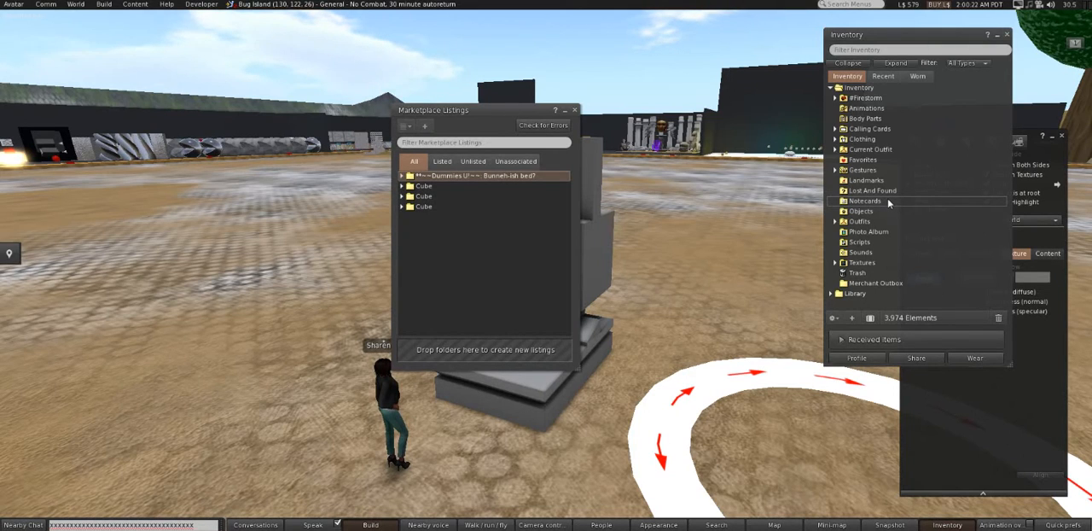
# - Delete all three Cube folders from Marketplace Listings and shift the listings window slightly
pyautogui.click(432, 206)
pyautogui.keyDown('shift'); pyautogui.click(440, 186); pyautogui.keyUp('shift')
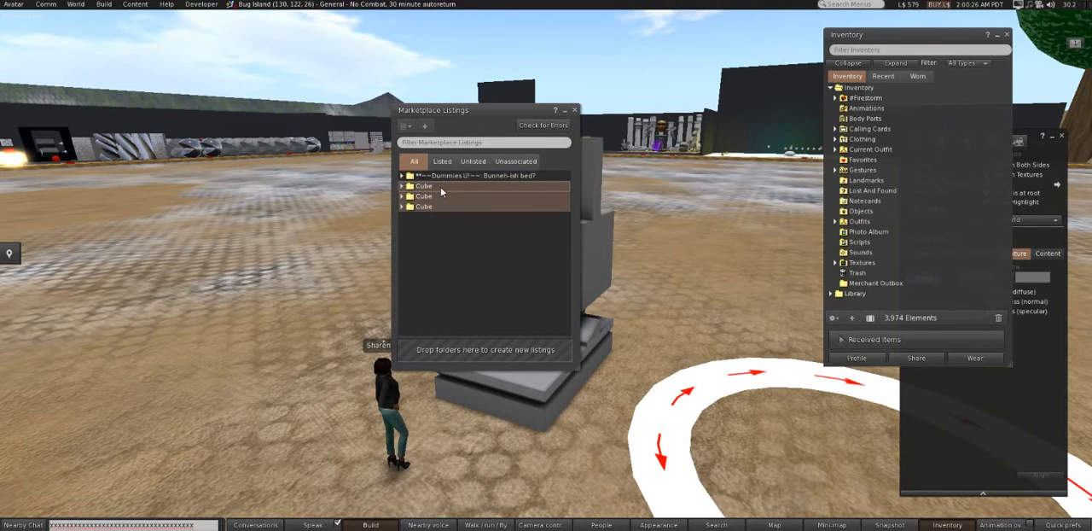
pyautogui.press('Delete')
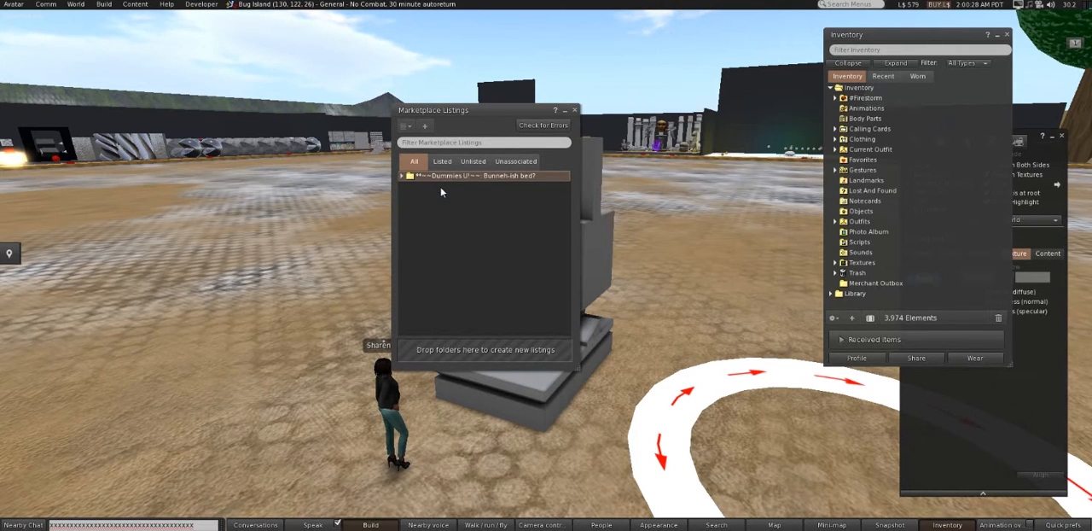
pyautogui.moveTo(456, 111); pyautogui.dragTo(497, 117)
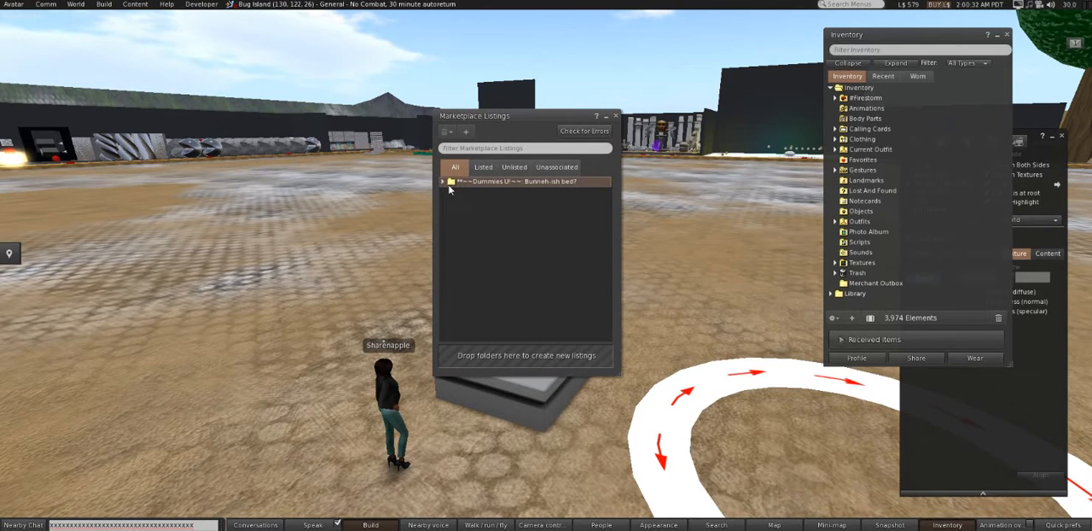
# - Create a Marketplace listing for the unassociated Bunneh-ish bed folder and check for it among the unlisted items
pyautogui.click(443, 183)
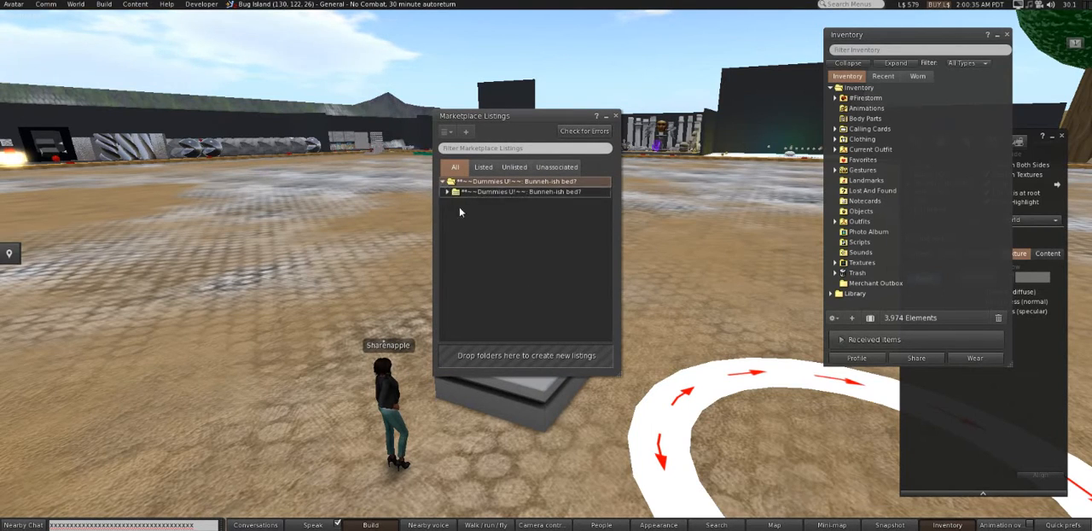
pyautogui.click(513, 168)
pyautogui.click(556, 167)
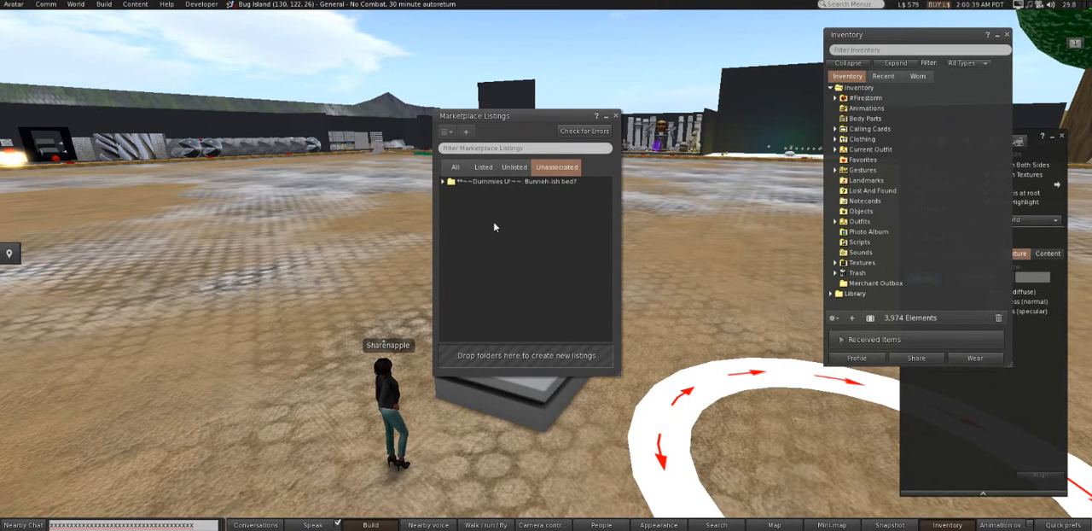
pyautogui.click(483, 167)
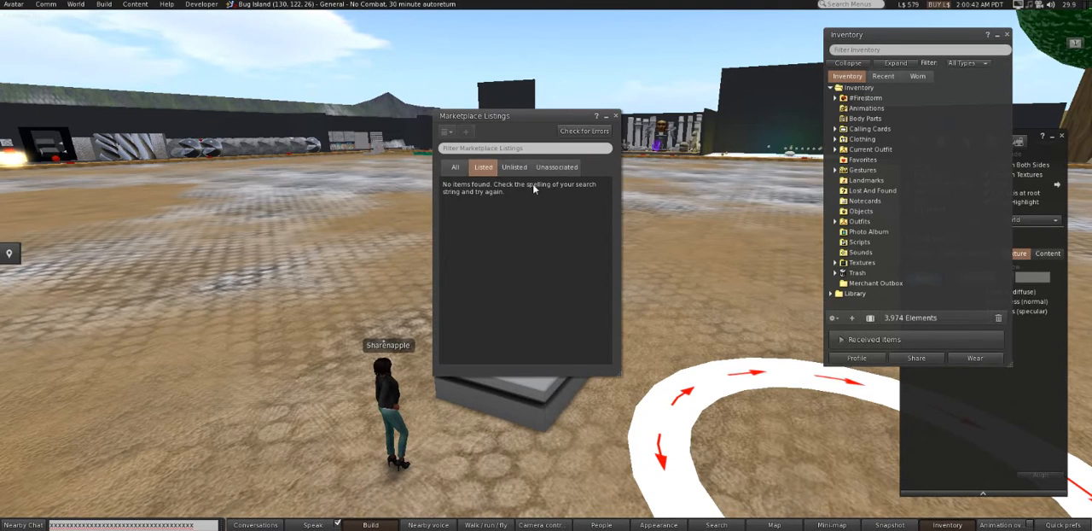
pyautogui.click(552, 167)
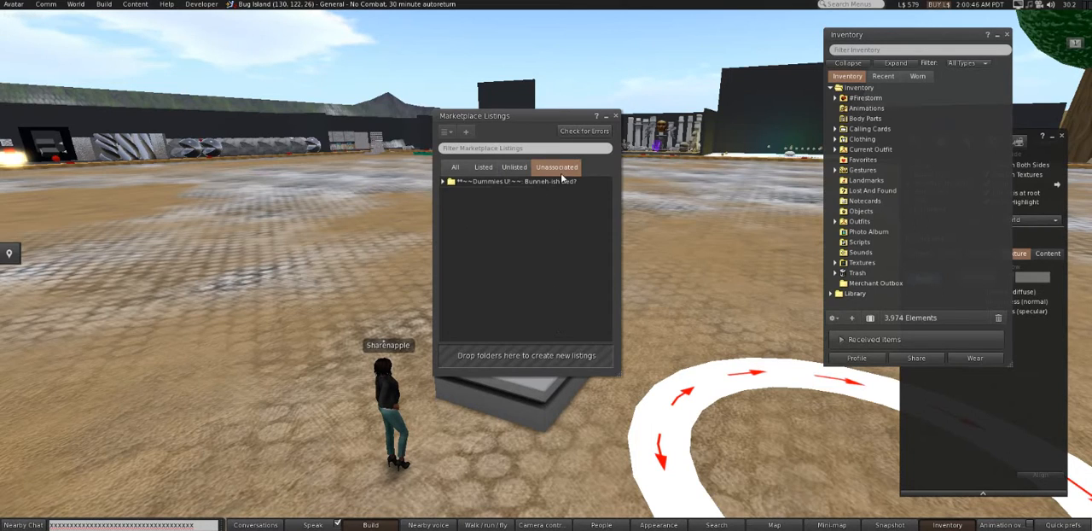
pyautogui.rightClick(507, 181)
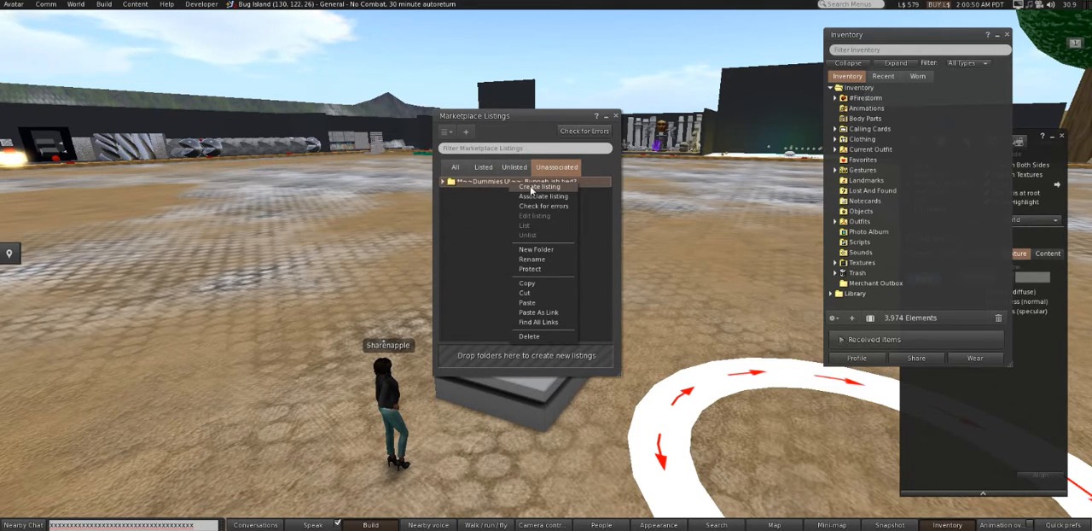
pyautogui.click(557, 186)
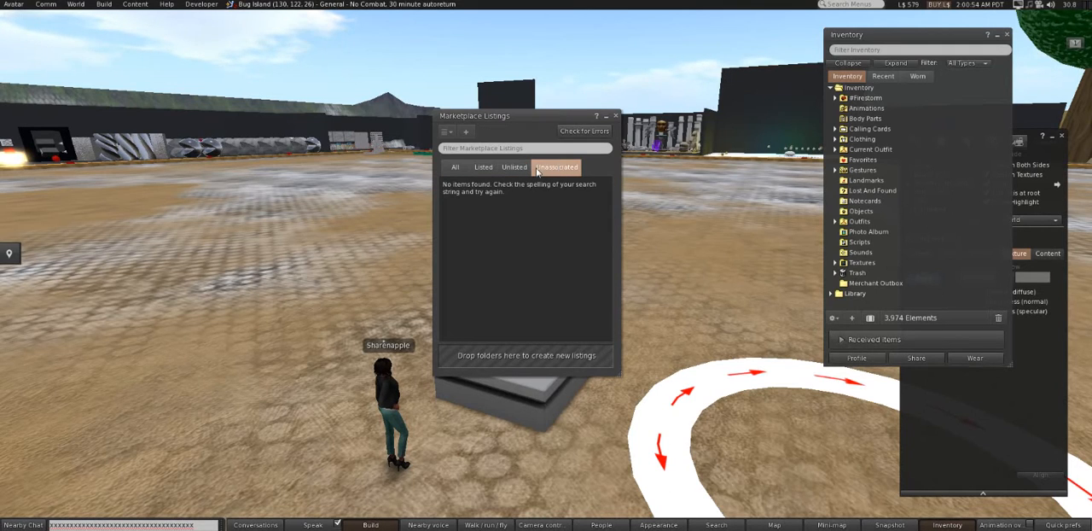
pyautogui.click(519, 168)
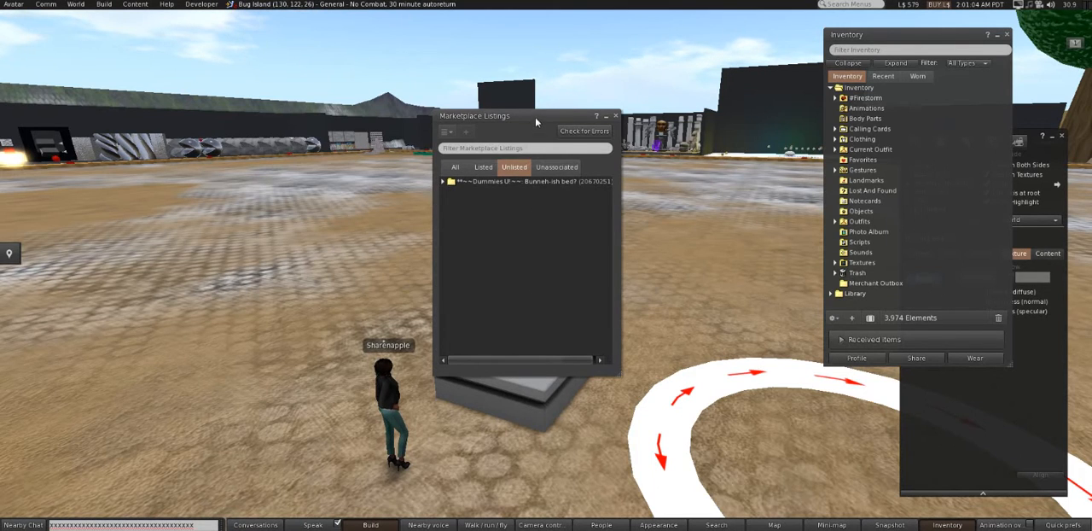
# - Shift the Marketplace Listings window off the bunny bed, frame the bed from the front and close the build tools
pyautogui.moveTo(536, 122); pyautogui.dragTo(219, 114)
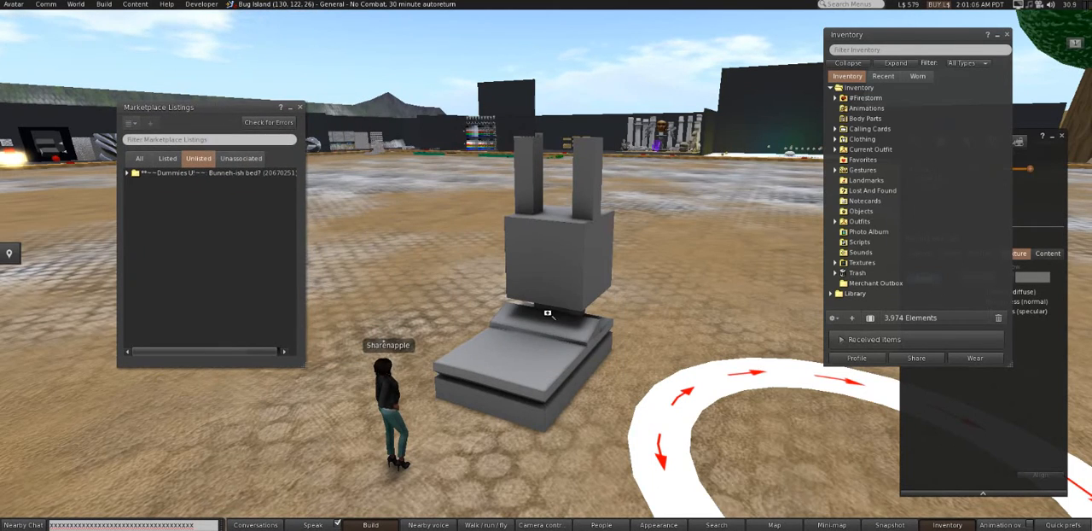
pyautogui.moveTo(537, 312); pyautogui.dragTo(548, 273)
pyautogui.moveTo(561, 238); pyautogui.dragTo(546, 266)
pyautogui.moveTo(520, 312); pyautogui.dragTo(547, 273)
pyautogui.press('Down')
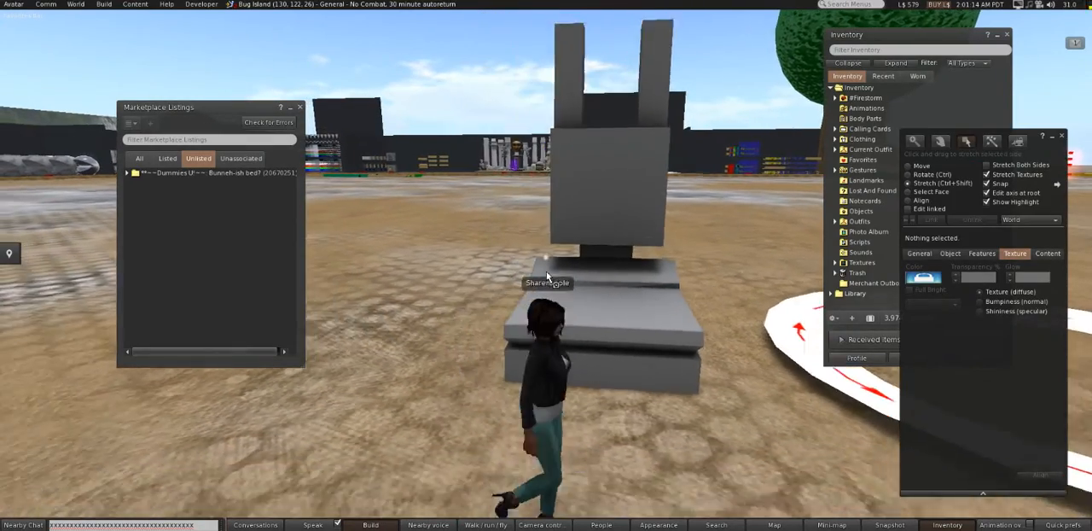
pyautogui.moveTo(574, 245); pyautogui.dragTo(561, 201)
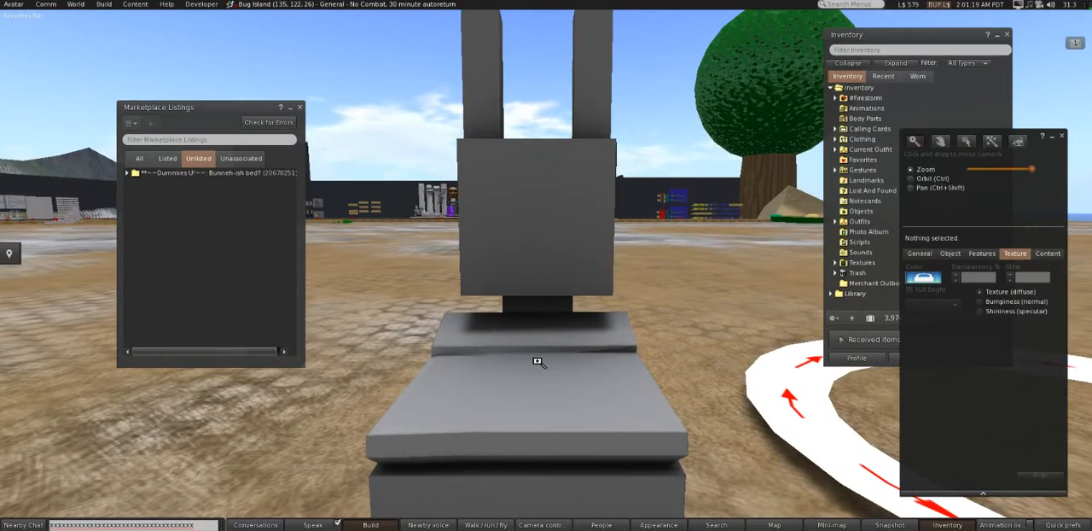
pyautogui.moveTo(537, 362); pyautogui.dragTo(546, 261)
pyautogui.moveTo(546, 226); pyautogui.dragTo(547, 277)
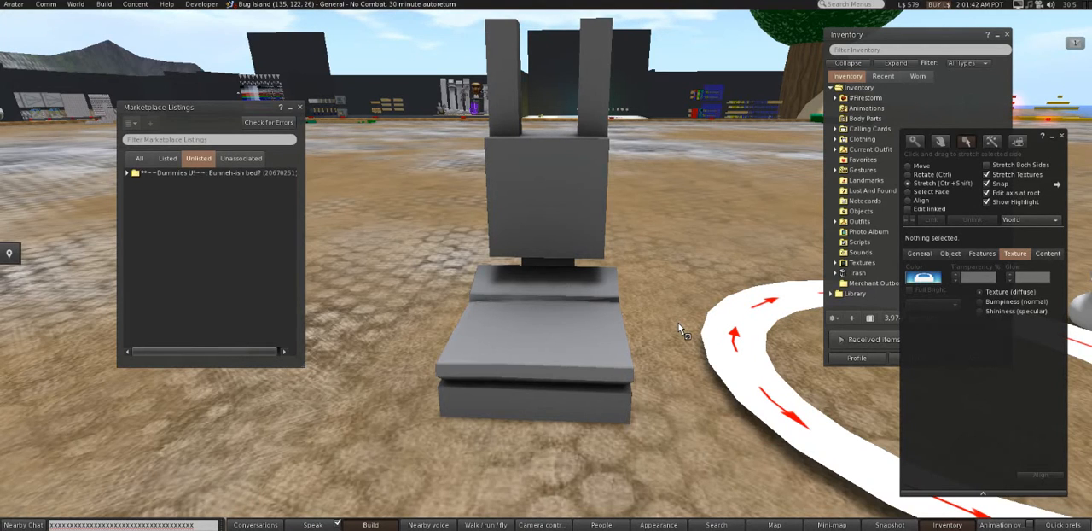
pyautogui.scroll(-8, 679, 330)
pyautogui.scroll(7, 625, 338)
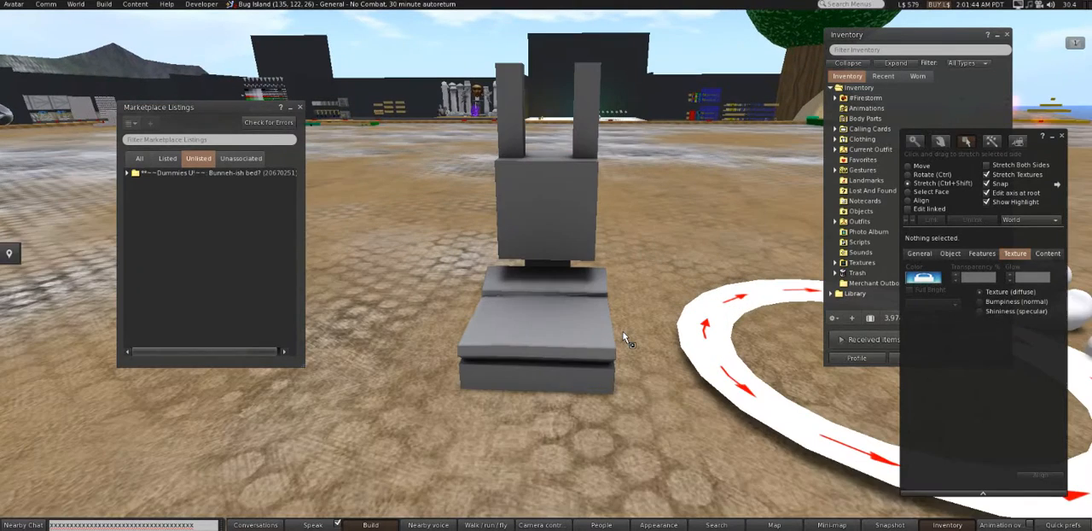
pyautogui.scroll(2, 624, 338)
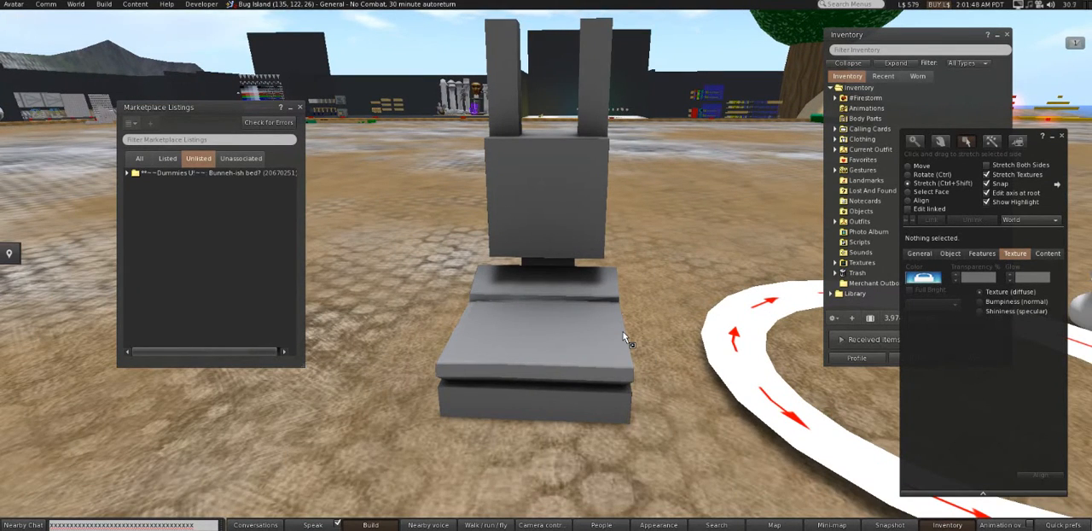
pyautogui.click(371, 524)
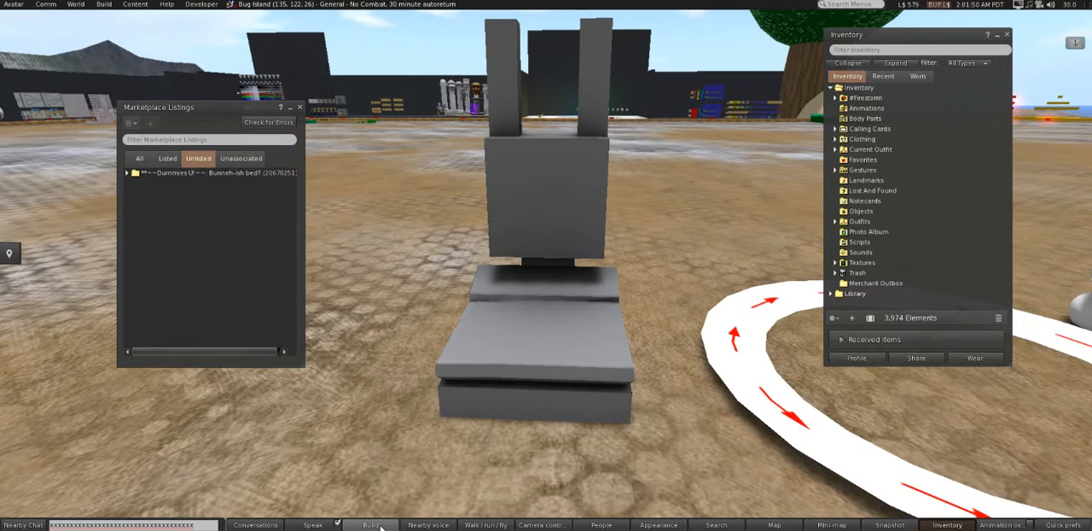
pyautogui.click(370, 524)
pyautogui.click(370, 524)
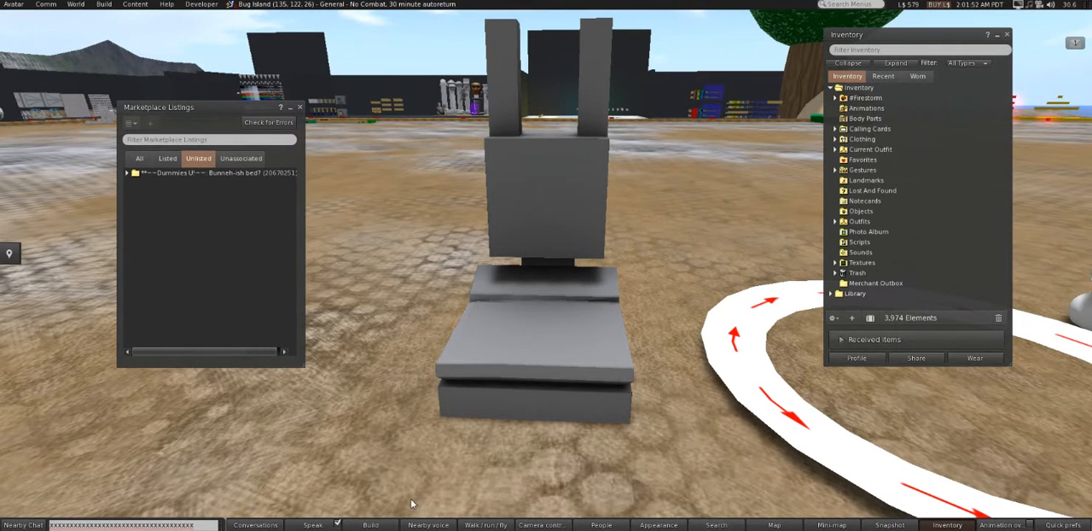
# - Add the Snapshot command to the toolbar and preview a snapshot of the bed, closing it without saving
pyautogui.moveTo(876, 519); pyautogui.dragTo(401, 529)
pyautogui.click(428, 524)
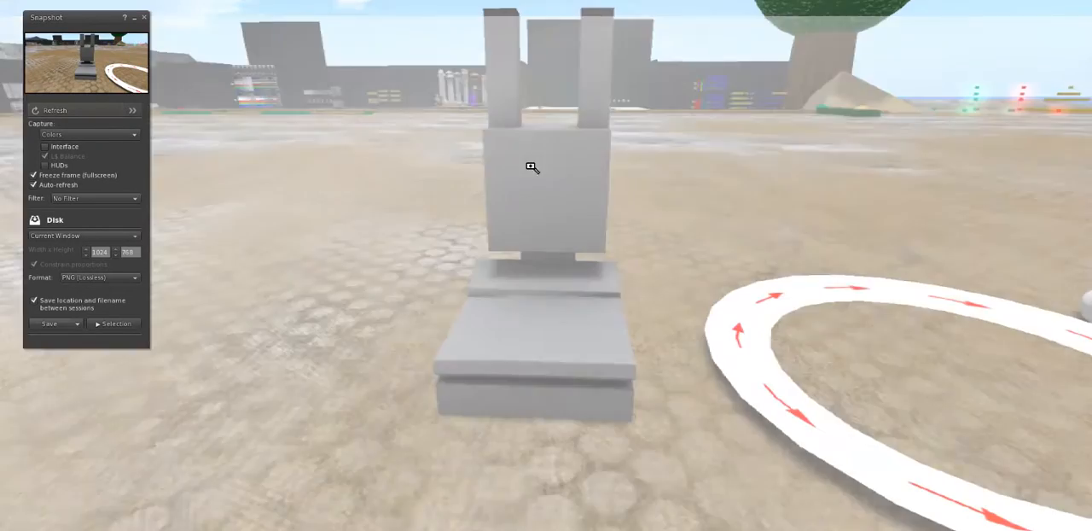
pyautogui.moveTo(532, 170); pyautogui.dragTo(554, 302)
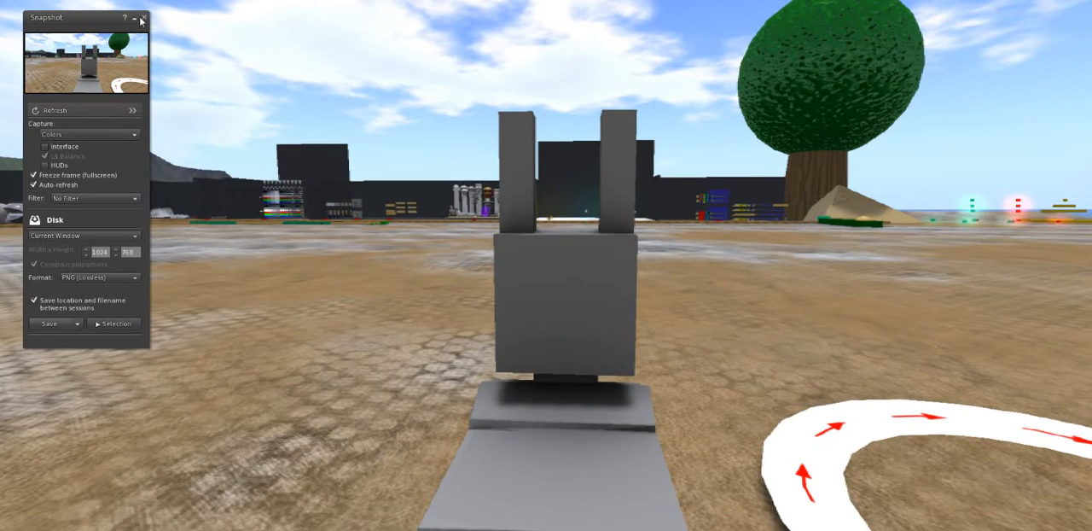
pyautogui.click(144, 17)
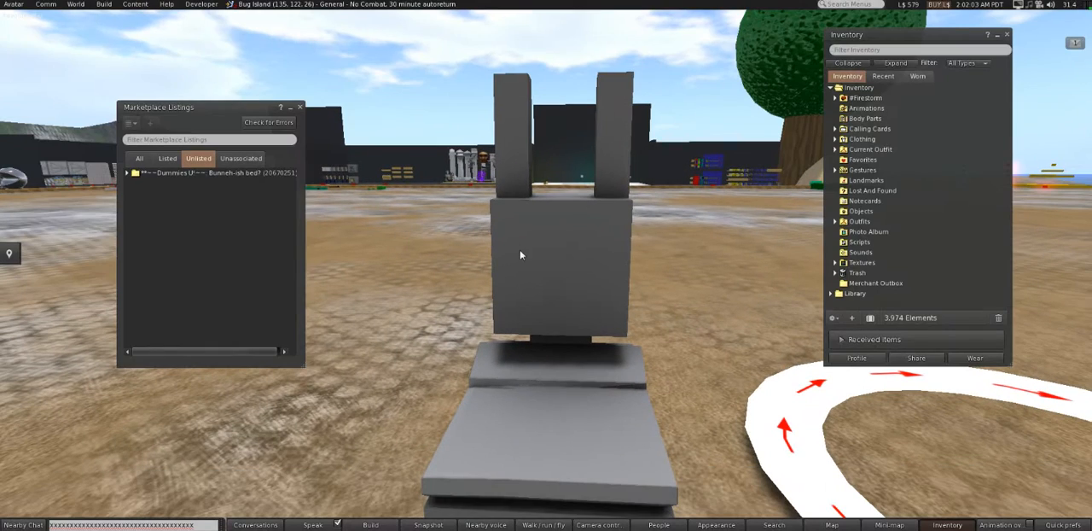
# - Reframe the whole bunny bed from a higher front angle for the product photo
pyautogui.moveTo(520, 254)
pyautogui.scroll(5, 521, 254)
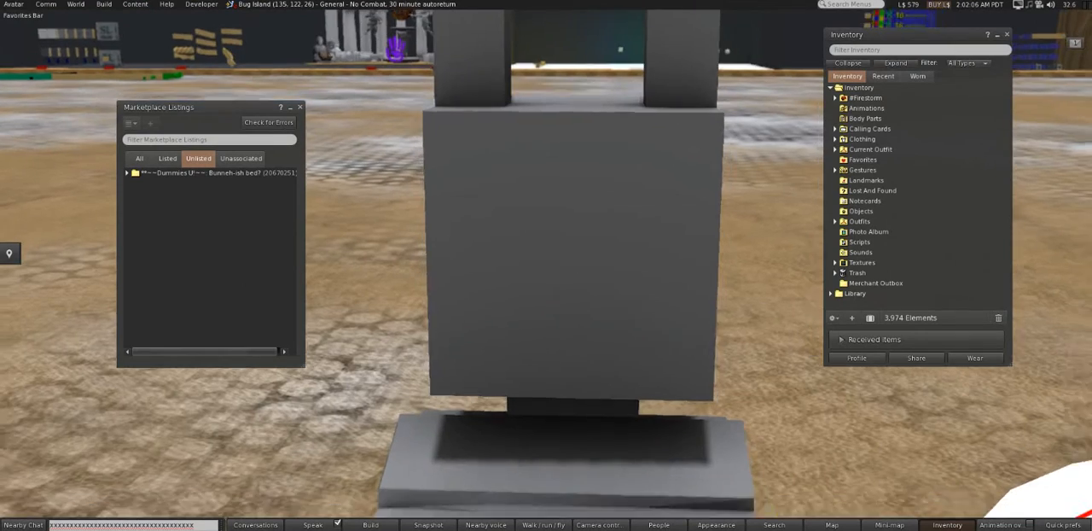
pyautogui.scroll(-5, 561, 294)
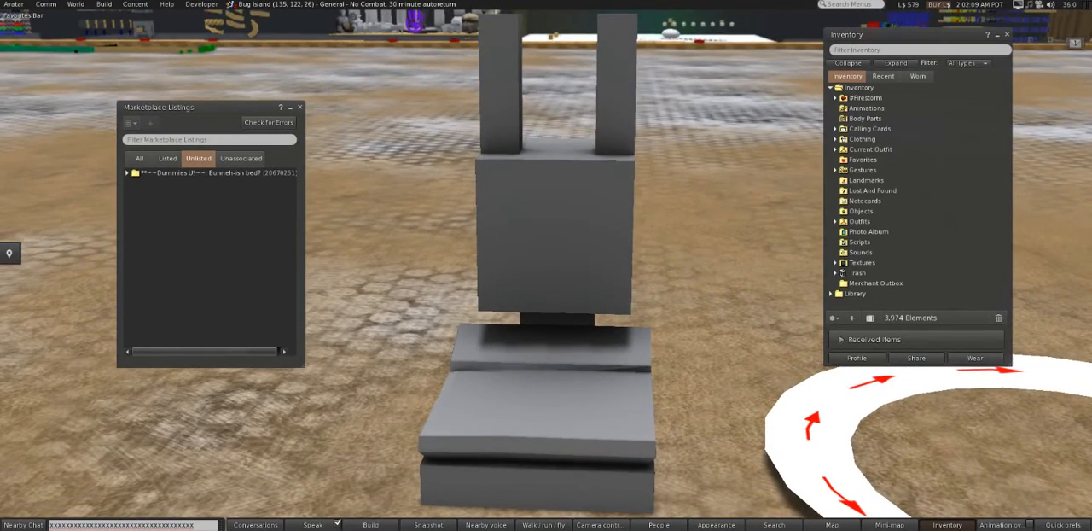
pyautogui.keyDown('alt'); pyautogui.click(557, 288); pyautogui.keyUp('alt')
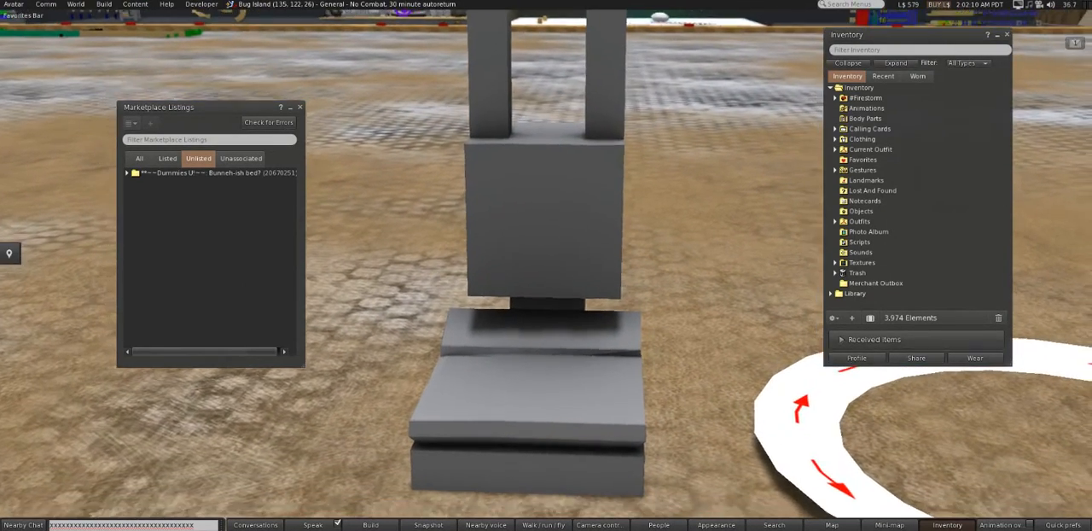
pyautogui.moveTo(557, 288); pyautogui.dragTo(557, 300)
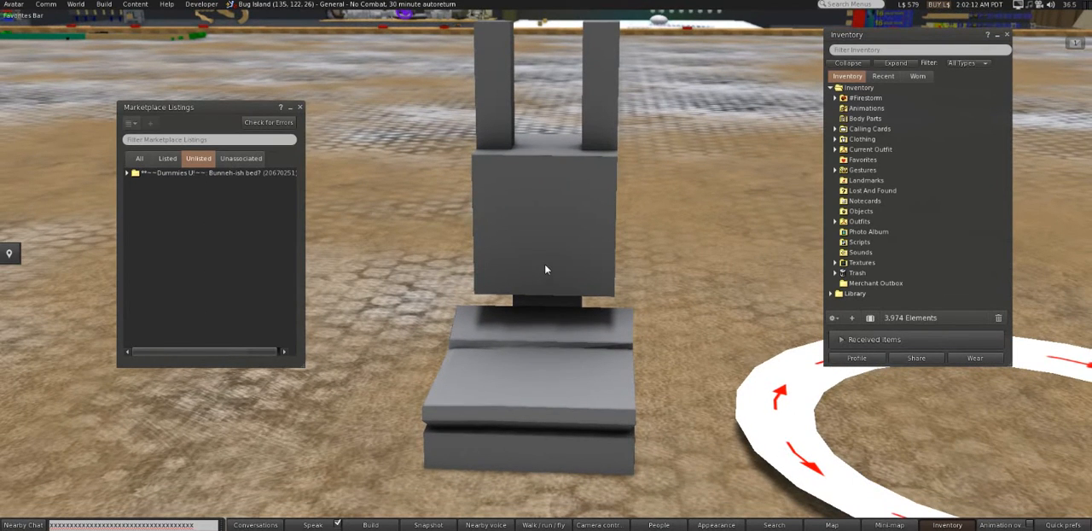
# - Change the Windlight sky preset to greyskymoon and adjust the sun position for even lighting on the bed
pyautogui.click(1047, 523)
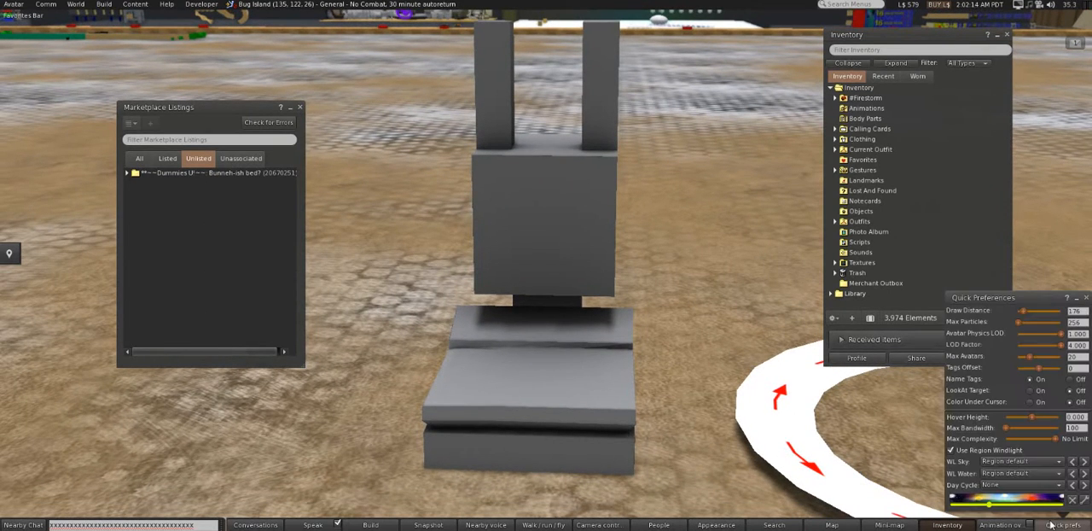
pyautogui.click(1082, 462)
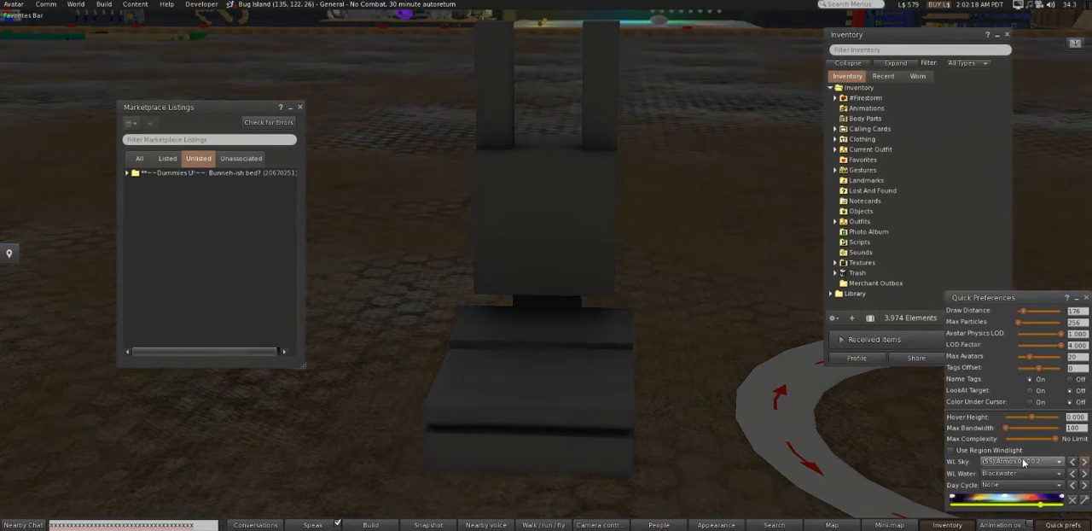
pyautogui.click(1026, 462)
pyautogui.moveTo(1088, 37); pyautogui.dragTo(1084, 319)
pyautogui.click(1041, 298)
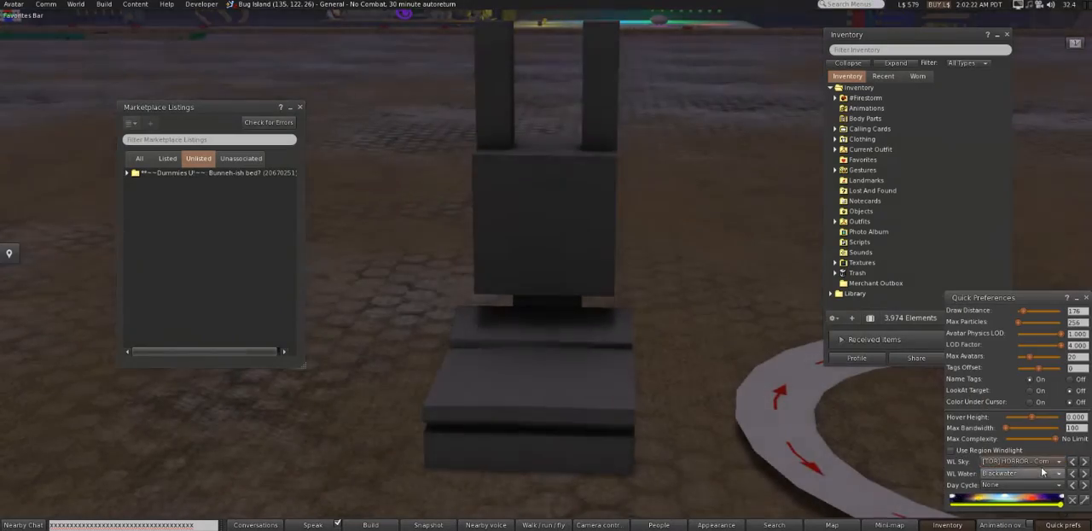
pyautogui.click(1044, 462)
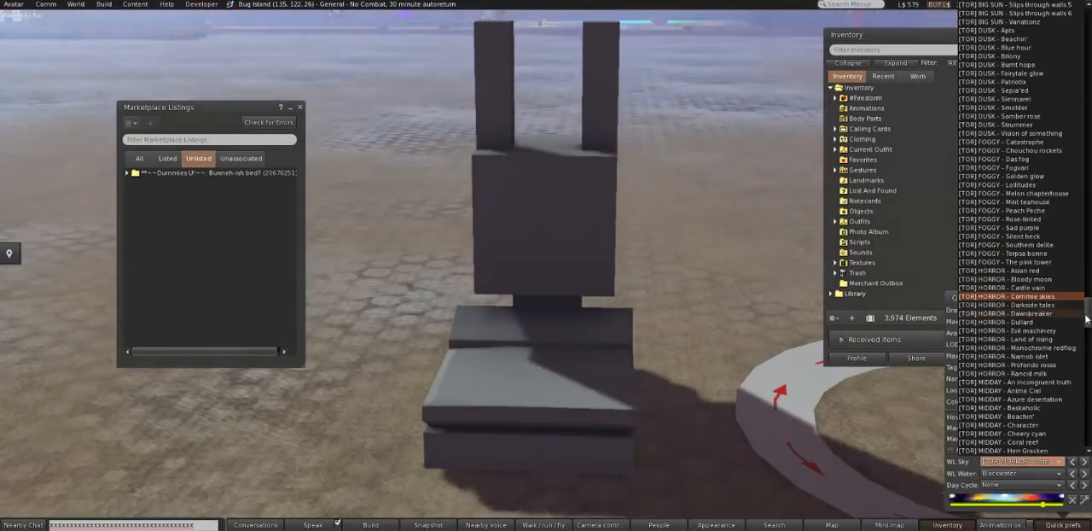
pyautogui.moveTo(1087, 318); pyautogui.dragTo(1085, 441)
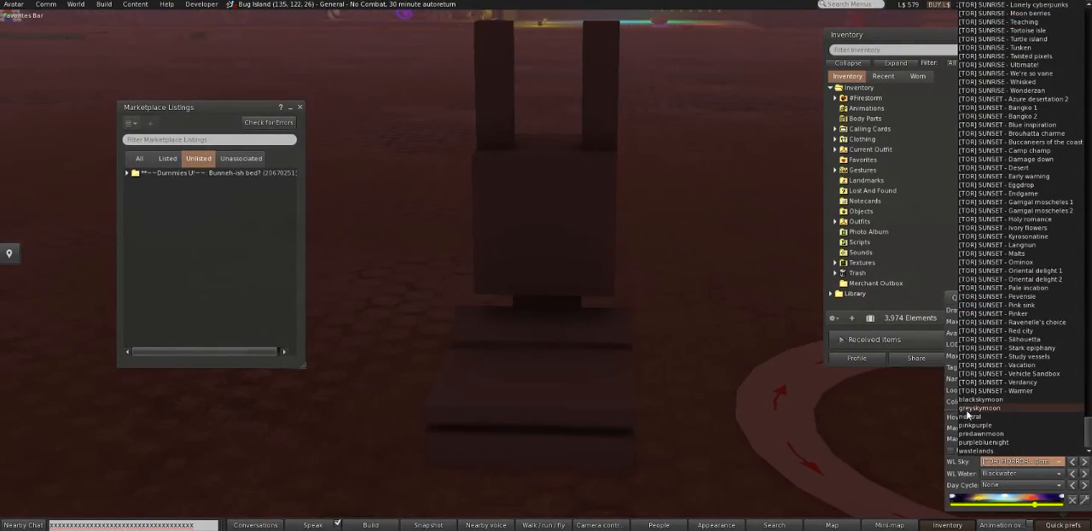
pyautogui.click(972, 408)
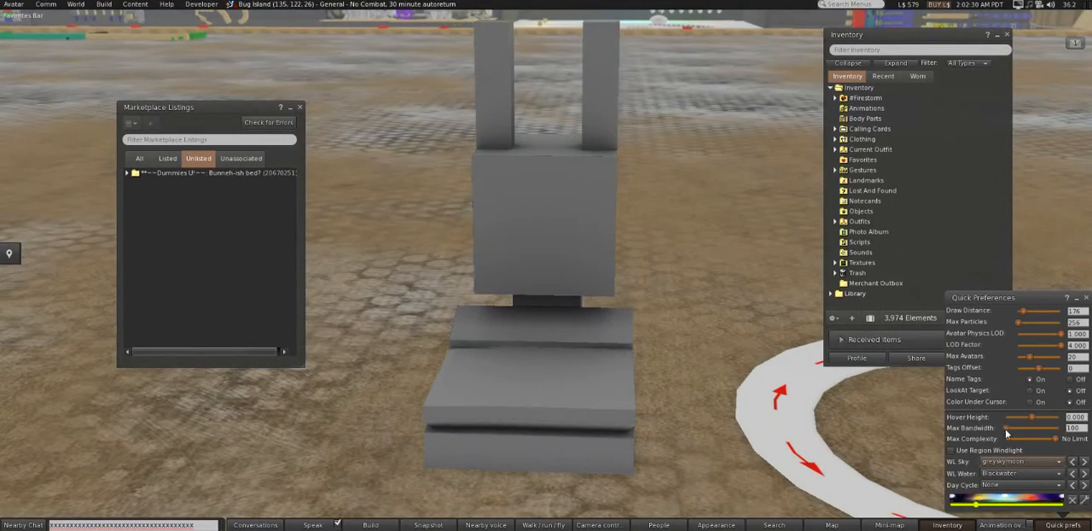
pyautogui.moveTo(993, 509); pyautogui.dragTo(1043, 495)
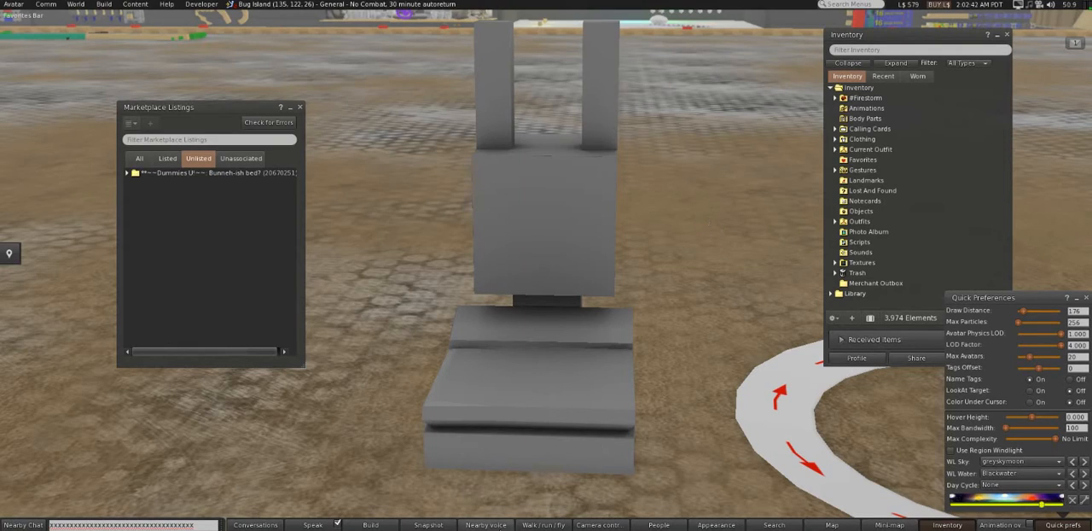
# - Take a snapshot showing the bed's ears and base, and save it to the Desktop as Snapshot.png
pyautogui.click(429, 524)
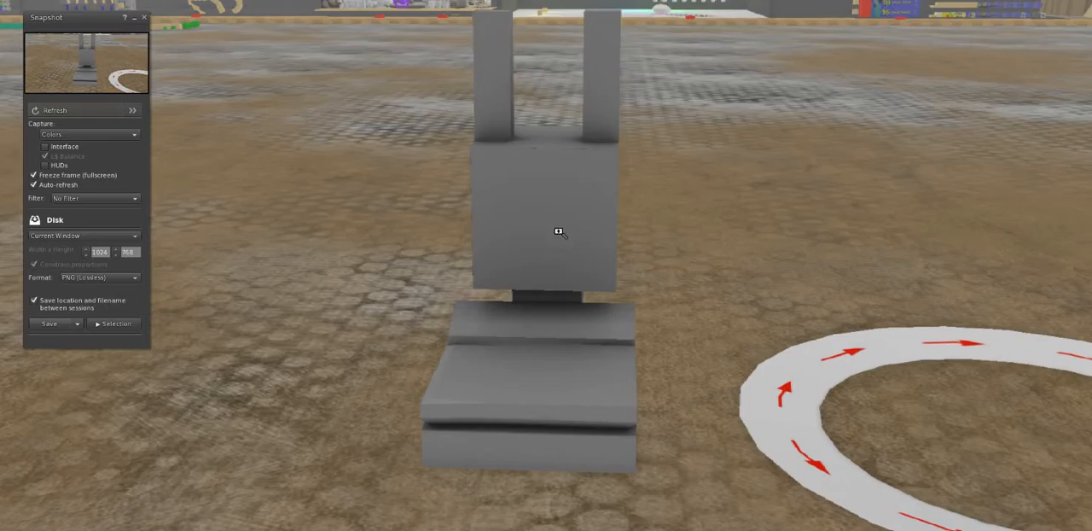
pyautogui.keyDown('alt'); pyautogui.click(547, 213); pyautogui.keyUp('alt')
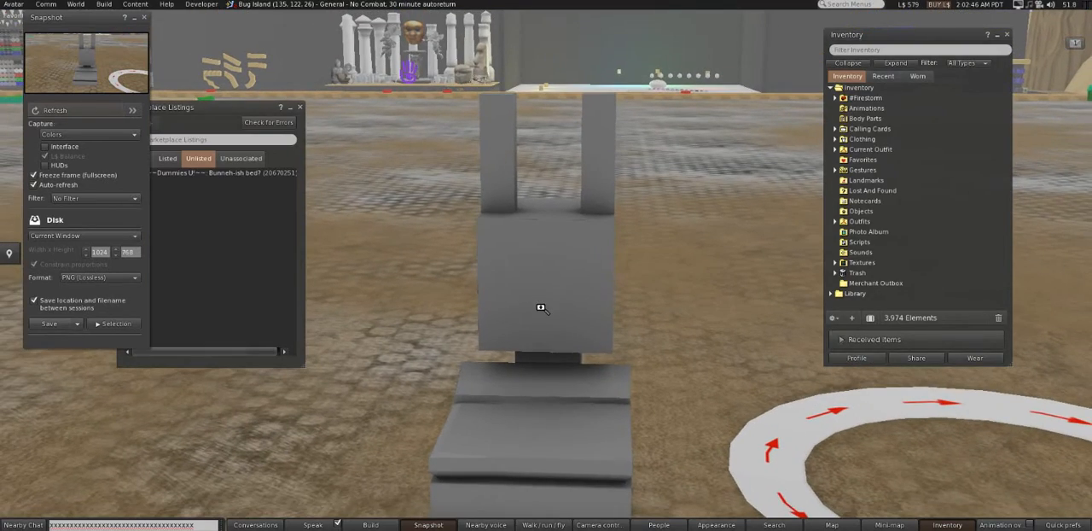
pyautogui.keyDown('alt'); pyautogui.click(543, 311); pyautogui.keyUp('alt')
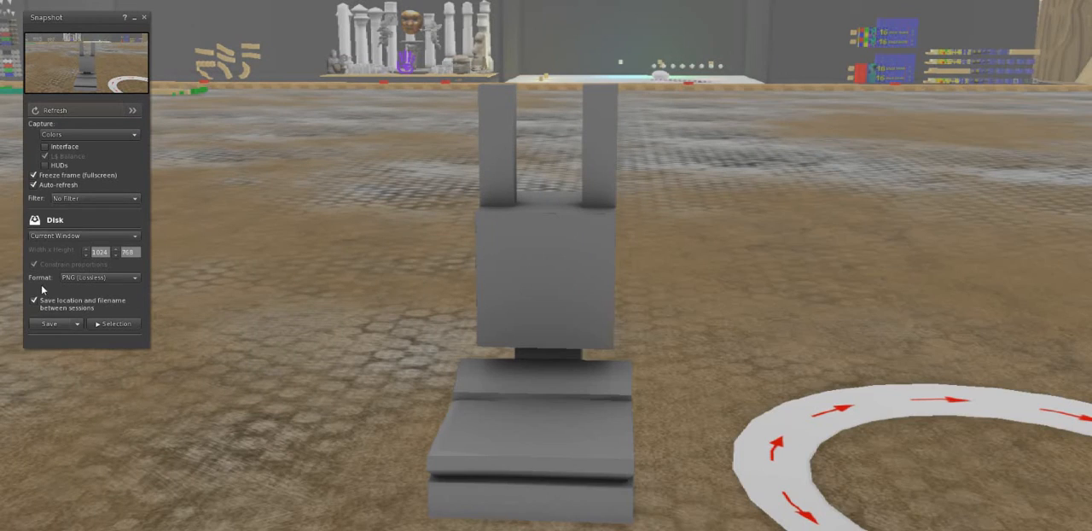
pyautogui.click(44, 324)
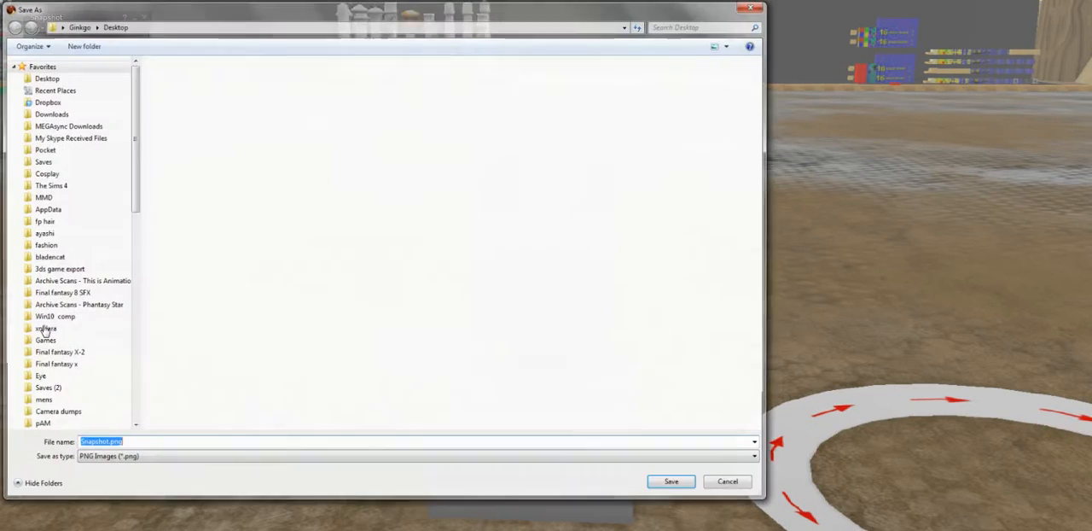
pyautogui.click(664, 485)
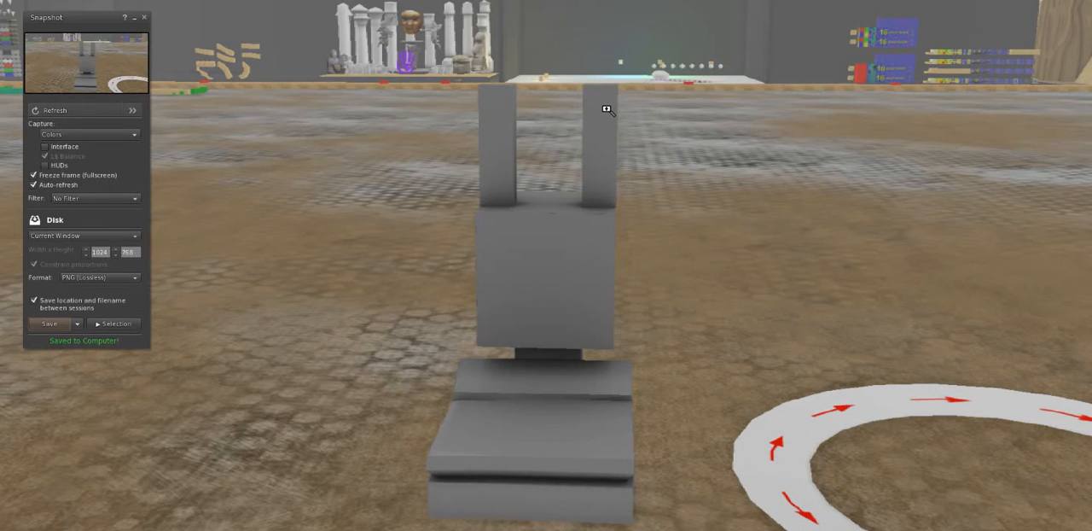
pyautogui.click(143, 17)
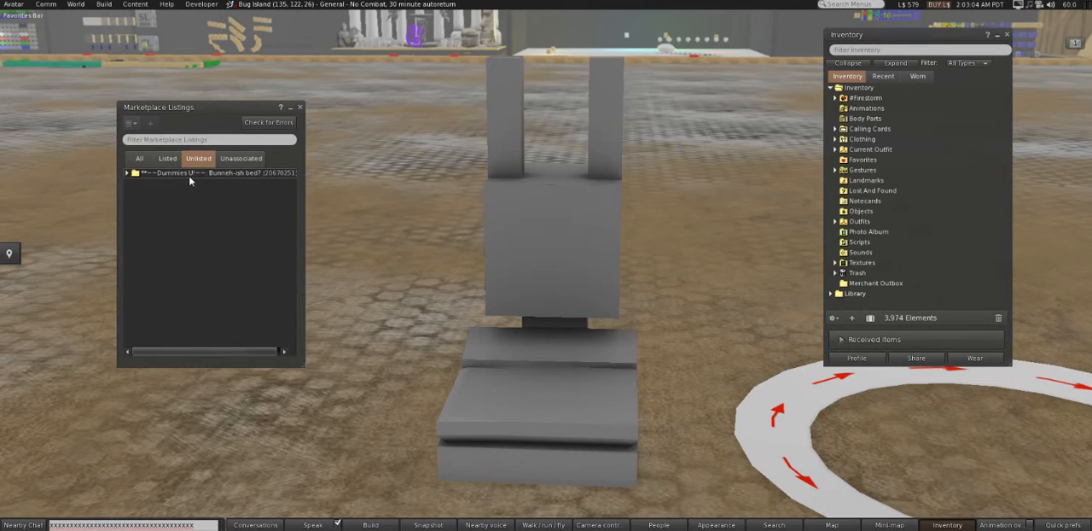
# - Open the unlisted "**~~Dummies U!~~: Bunneh-ish bed?" Marketplace listing for editing on the website
pyautogui.moveTo(208, 107); pyautogui.dragTo(341, 97)
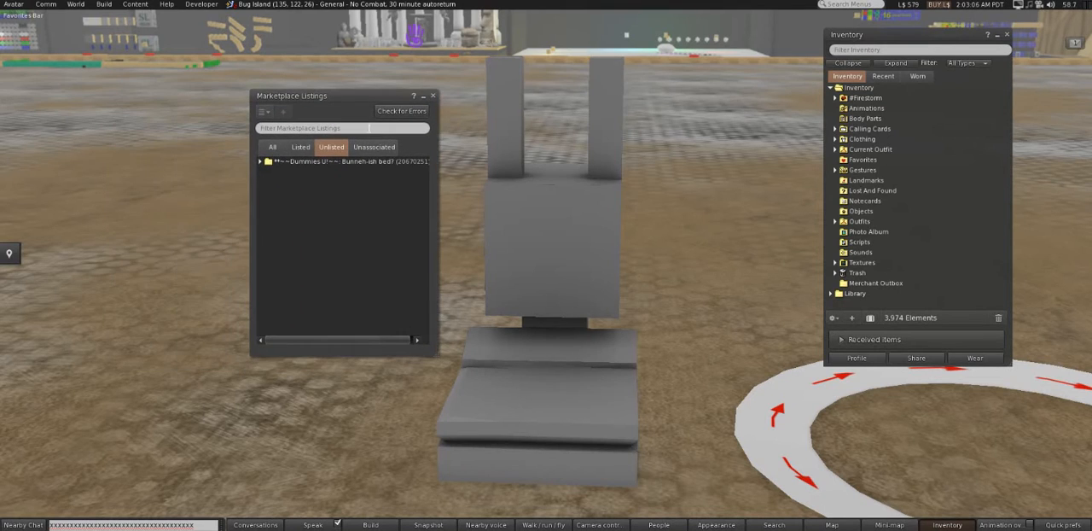
pyautogui.rightClick(332, 162)
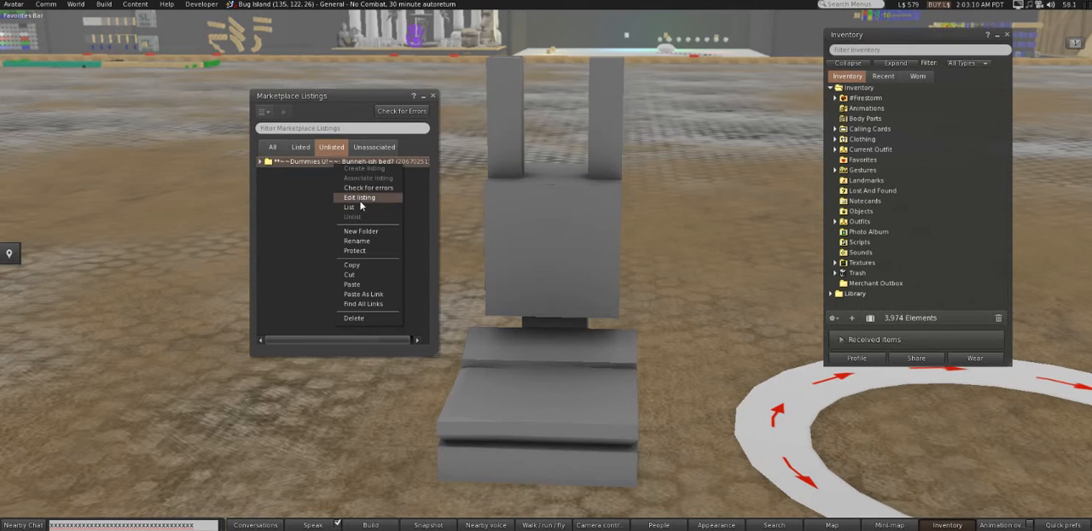
pyautogui.click(359, 201)
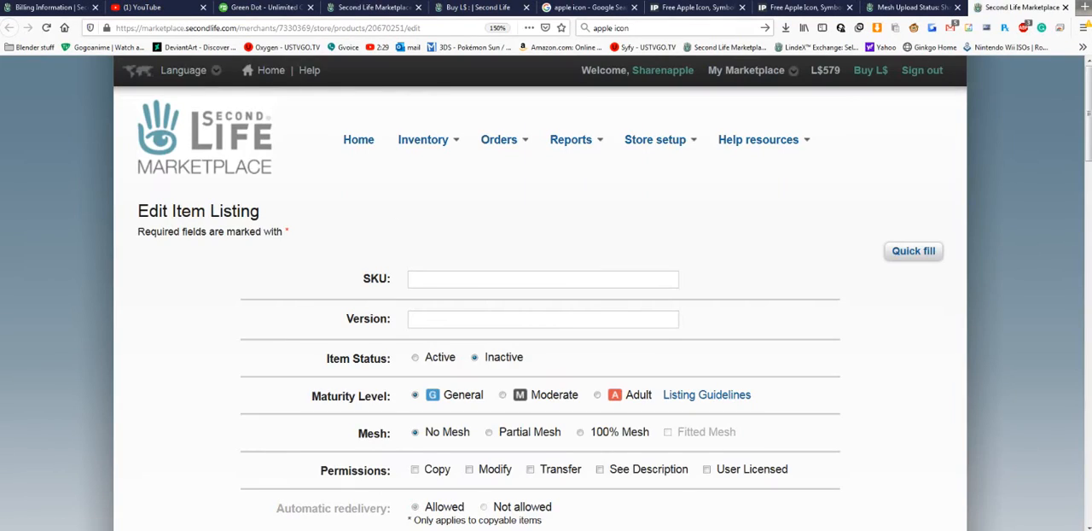
# - Switch back to Firestorm, check the unlisted bunny bed listing for errors, and close the audit report
pyautogui.moveTo(296, 530)
pyautogui.click(358, 513)
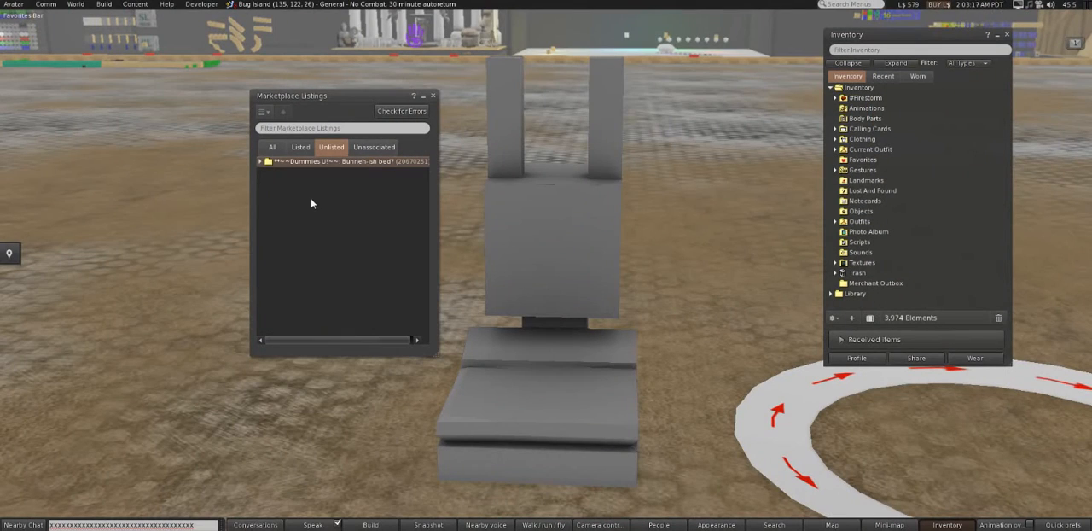
pyautogui.rightClick(292, 166)
pyautogui.click(320, 185)
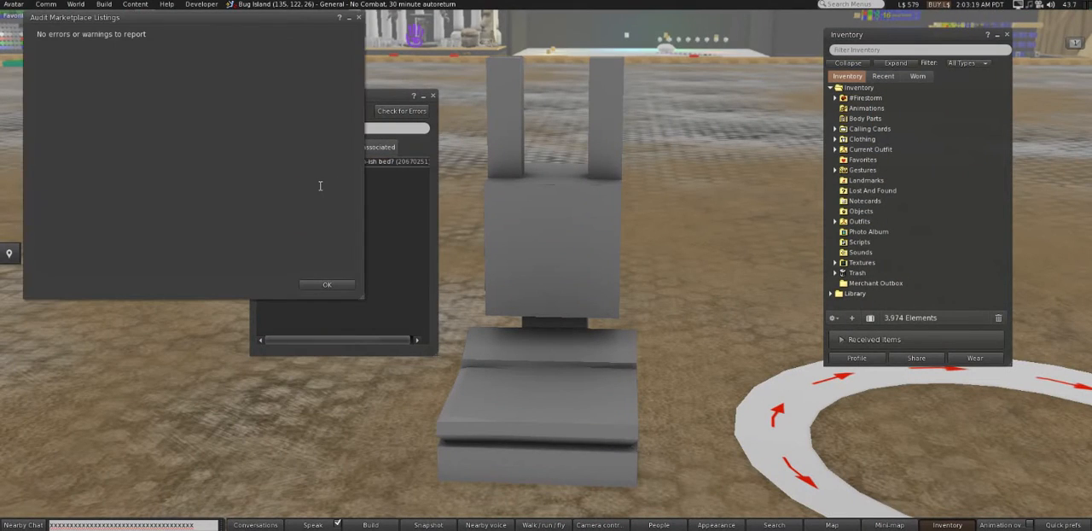
pyautogui.click(359, 18)
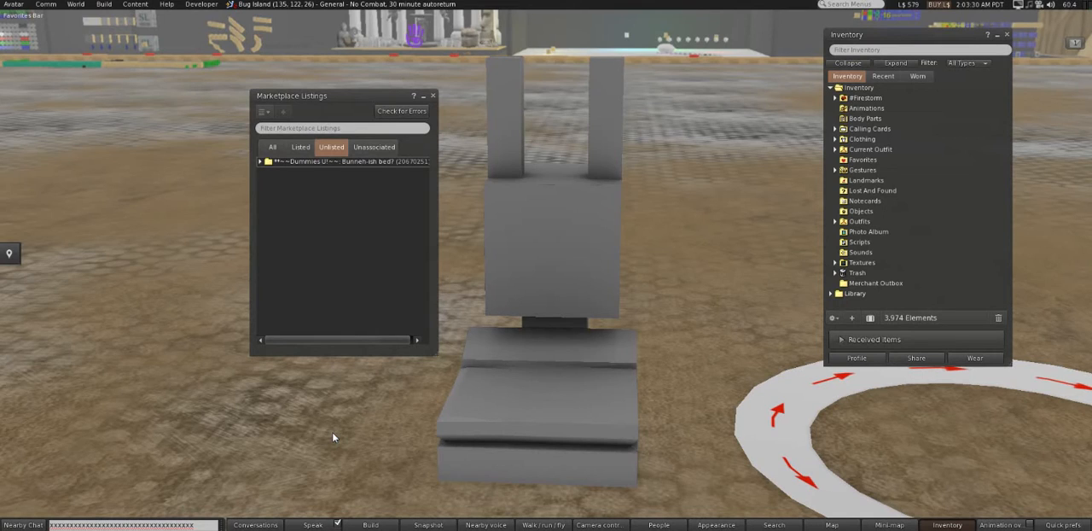
# - Switch to the browser and examine the Edit Item Listing form's fields and its Quick fill product search, closing the search without copying anything
pyautogui.click(328, 529)
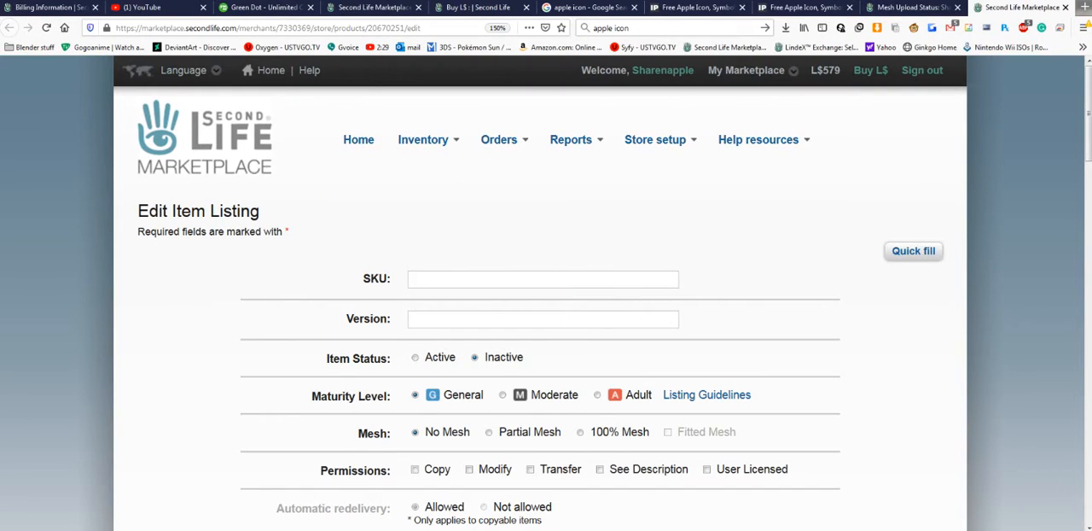
pyautogui.scroll(-10, 546, 293)
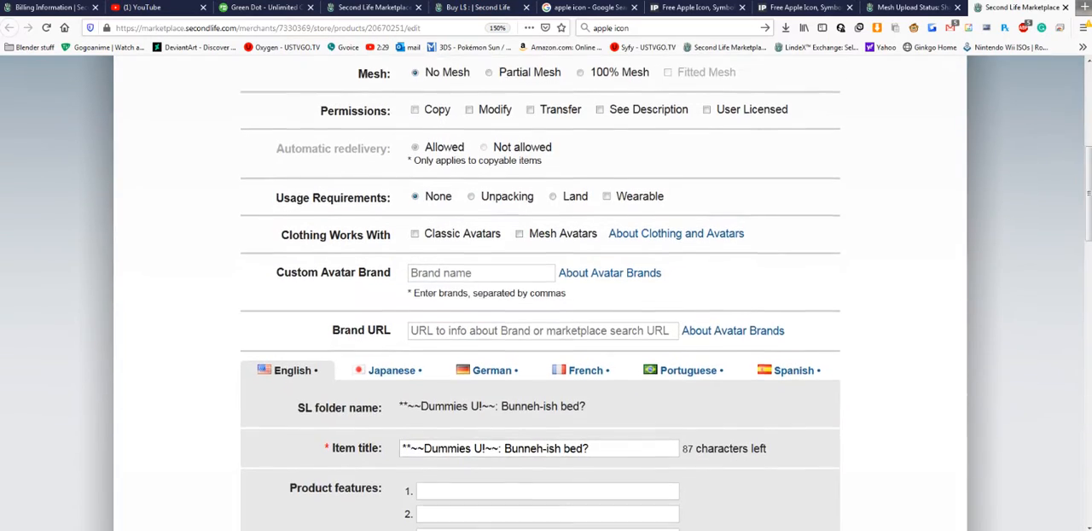
pyautogui.scroll(-8, 546, 293)
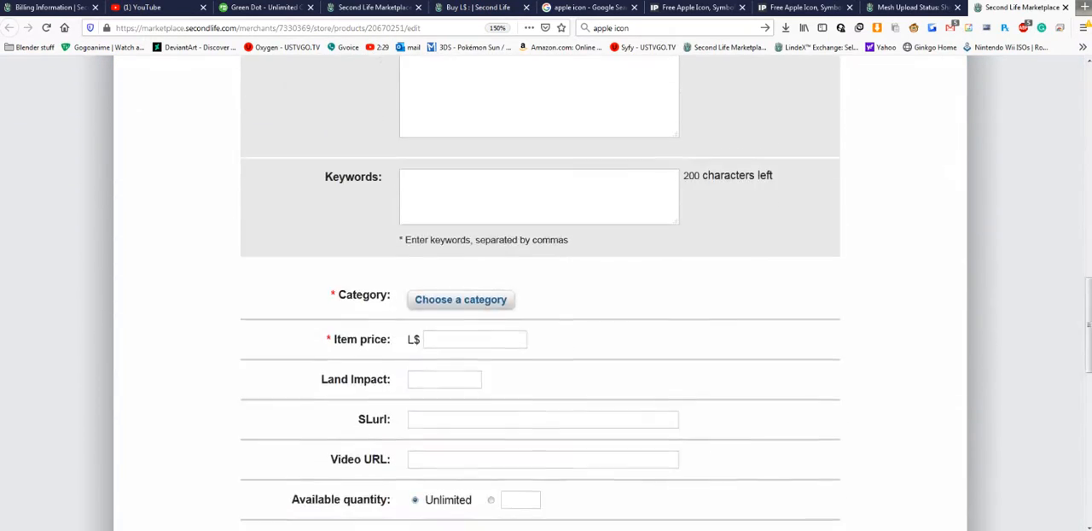
pyautogui.scroll(-4, 476, 277)
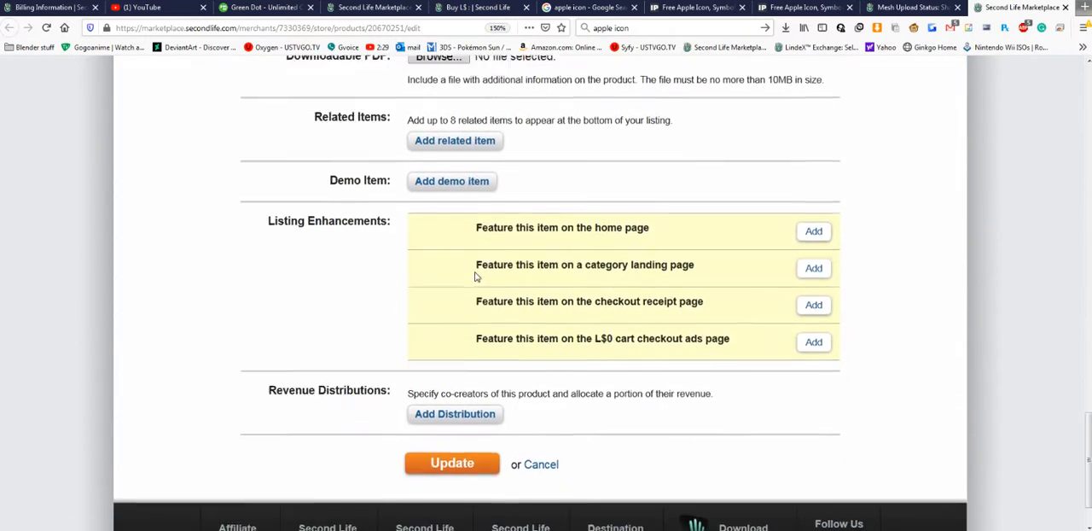
pyautogui.scroll(7, 476, 277)
pyautogui.scroll(7, 476, 276)
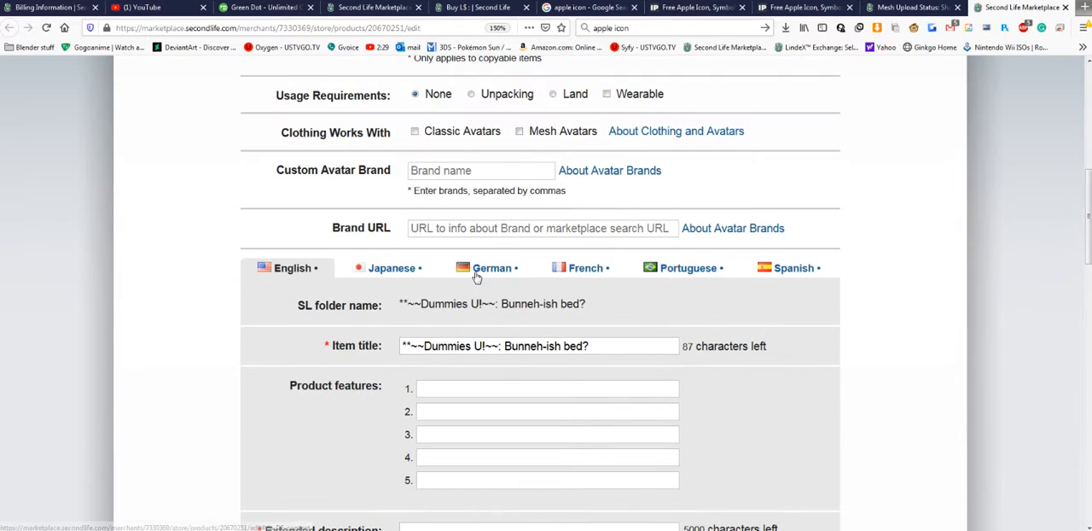
pyautogui.scroll(2, 476, 277)
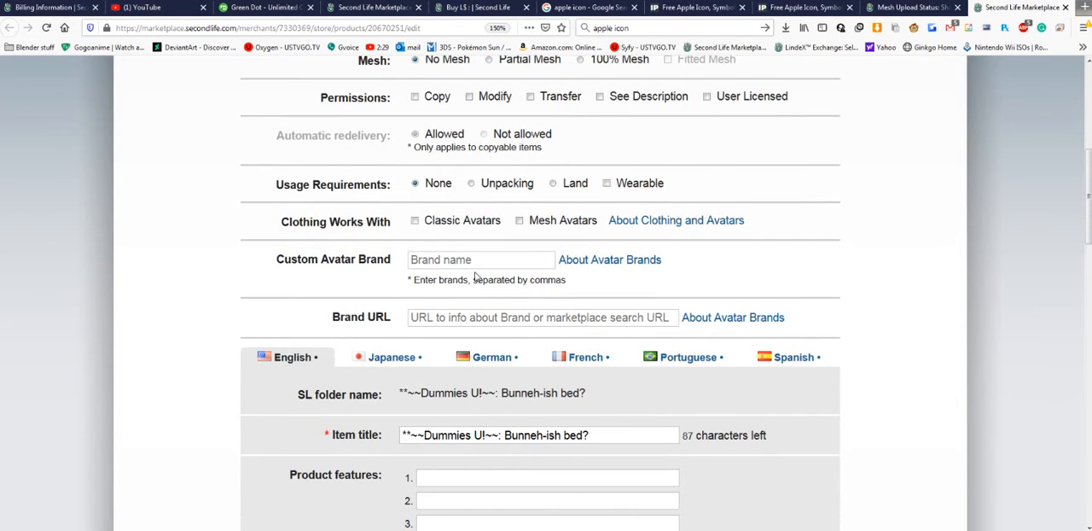
pyautogui.scroll(6, 476, 276)
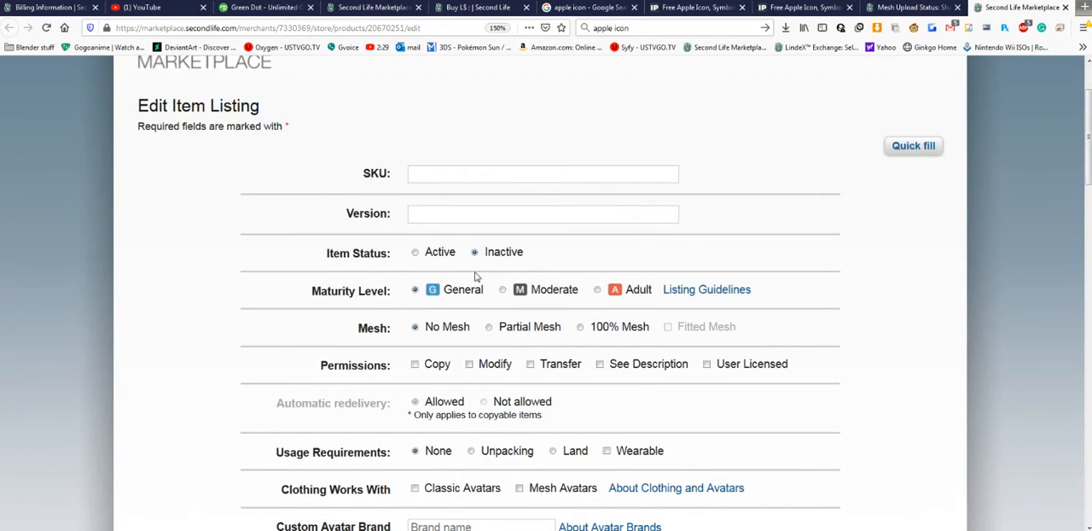
pyautogui.click(912, 145)
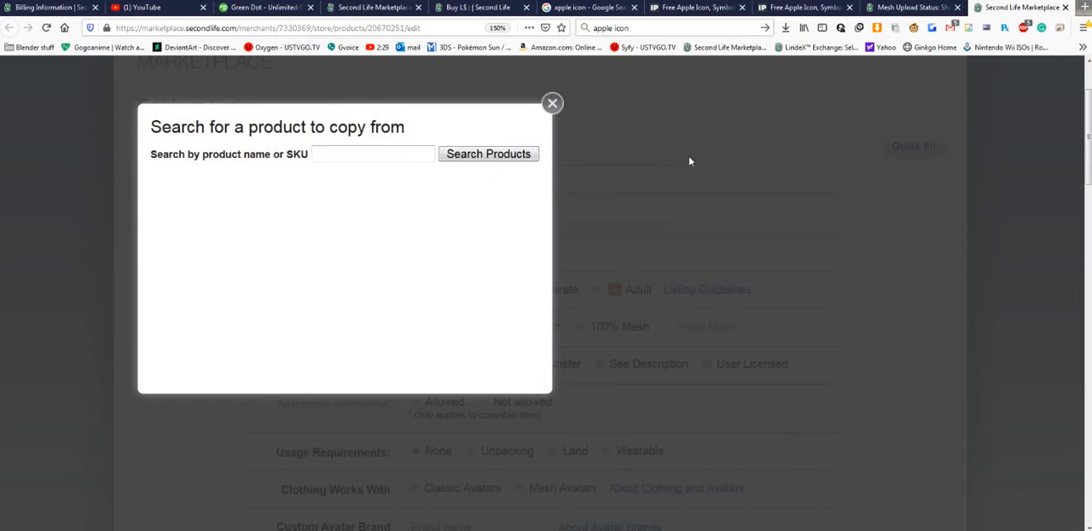
pyautogui.click(552, 104)
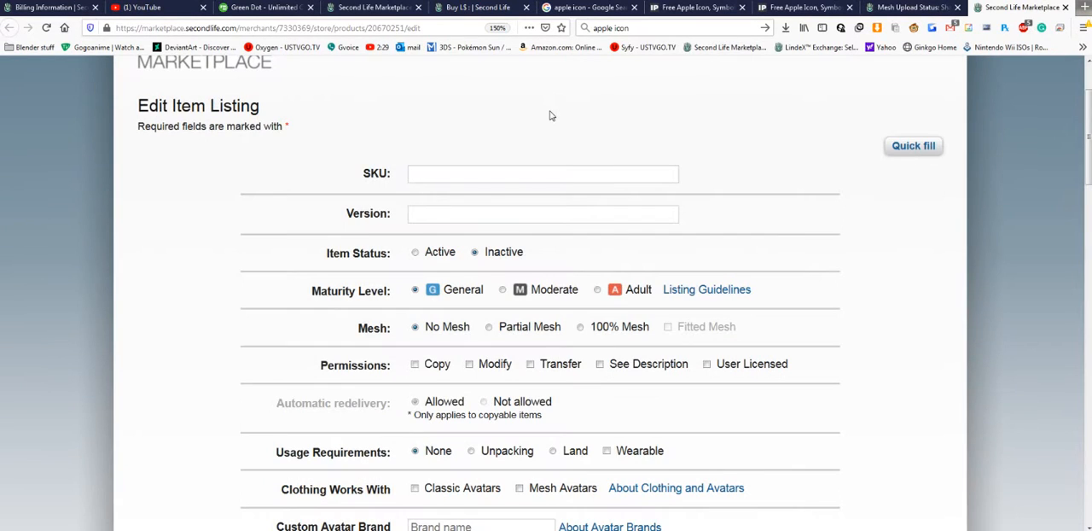
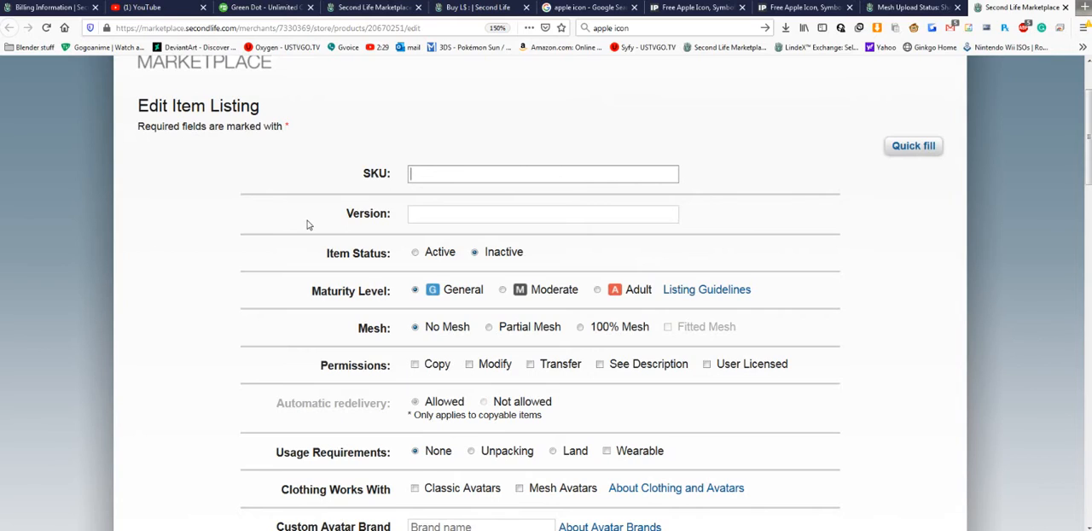
# - Try 0012321 and bed box as sample SKUs for the listing and clear the SKU field
pyautogui.write('0012321')
pyautogui.hotkey('ctrl', 'a')
pyautogui.press('BackSpace')
pyautogui.write('bed box')
pyautogui.hotkey('ctrl', 'a')
pyautogui.press('BackSpace')
pyautogui.press('Tab')
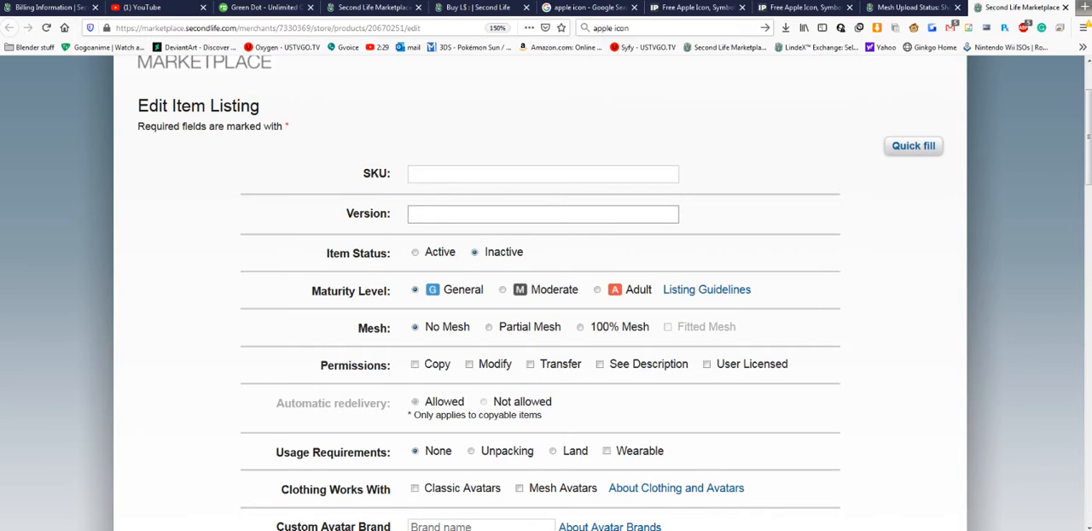
# - Try "Finfan cat v.1.00" as a sample version for the listing and clear the Version field
pyautogui.write('Finfan cat v.1.00')
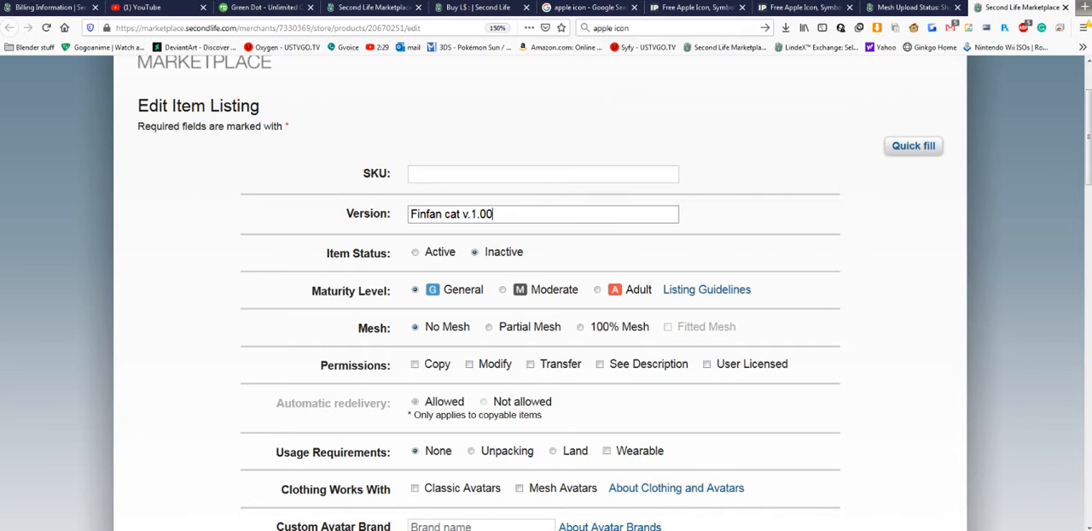
pyautogui.hotkey('ctrl', 'a')
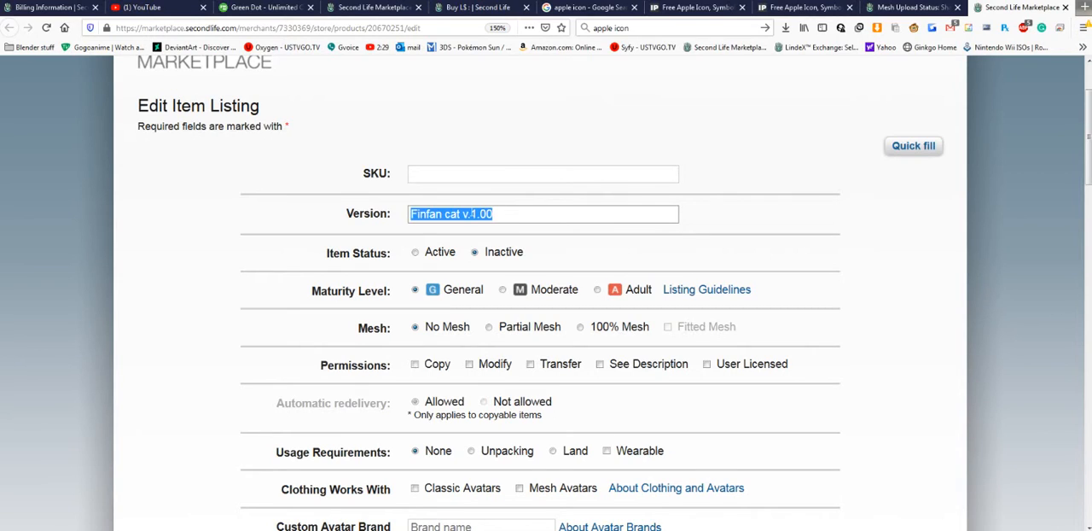
pyautogui.press('BackSpace')
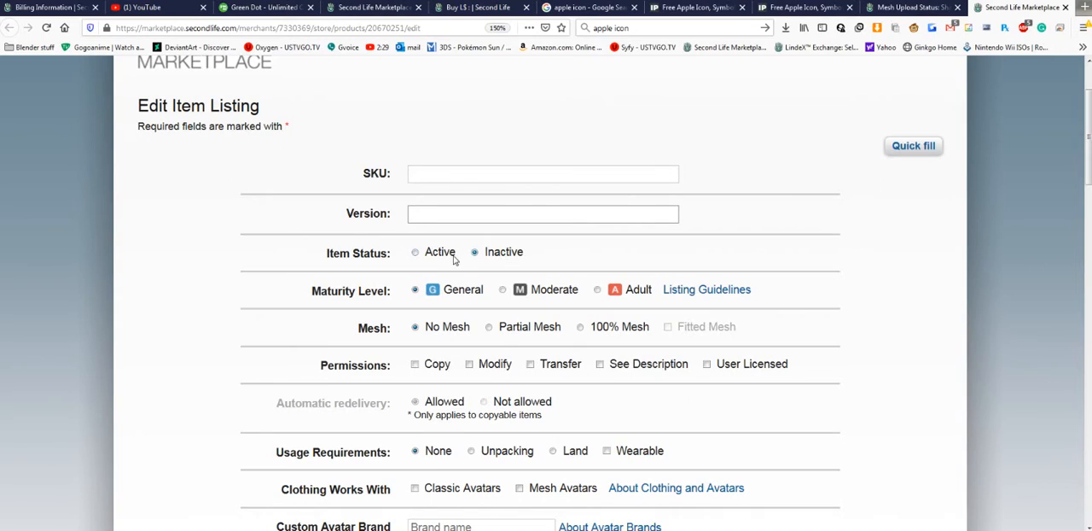
# - Set the listing's item status to Active
pyautogui.moveTo(430, 256); pyautogui.dragTo(513, 258)
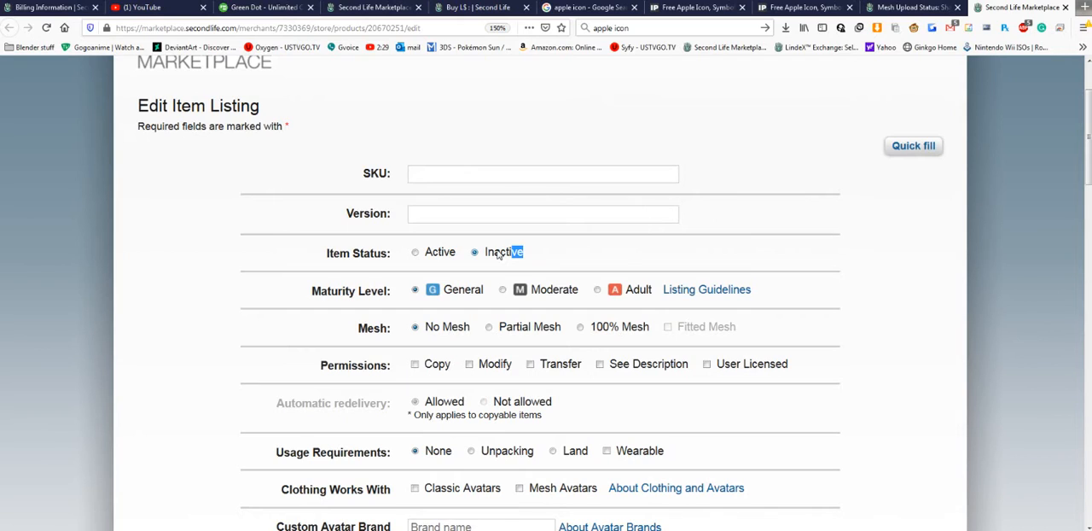
pyautogui.click(499, 253)
pyautogui.click(430, 255)
# - Try the Moderate and Adult maturity levels for the listing
pyautogui.scroll(-2, 461, 239)
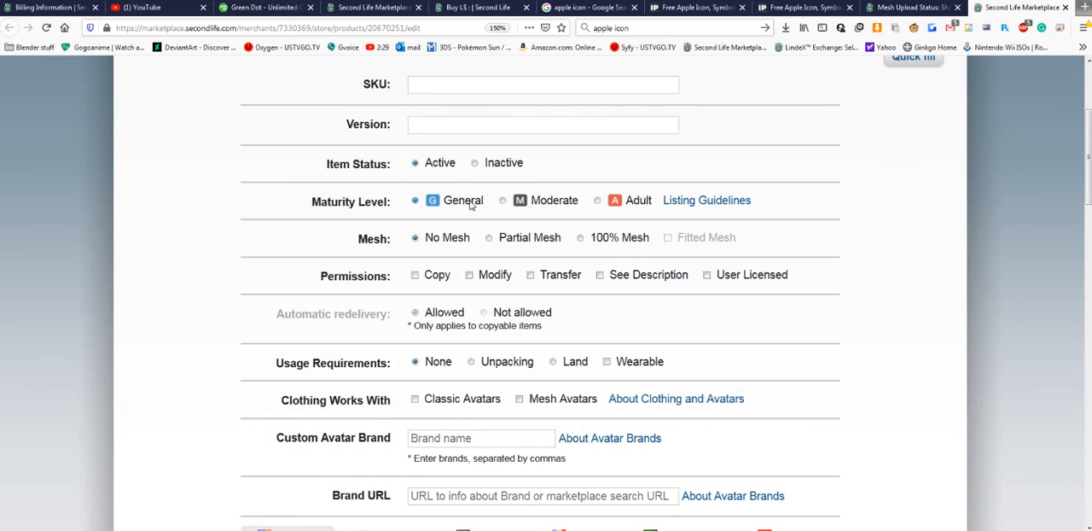
pyautogui.click(535, 200)
pyautogui.click(598, 201)
# - Open the Listing Guidelines, read the General, Moderate, Adult and Banned content rules, and return to the edit form
pyautogui.click(674, 203)
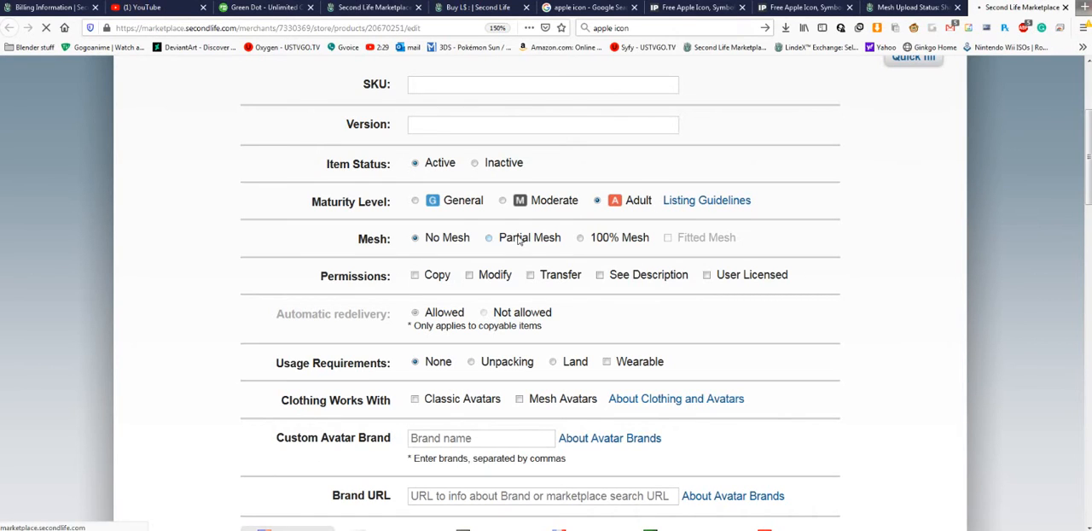
pyautogui.scroll(-3, 540, 290)
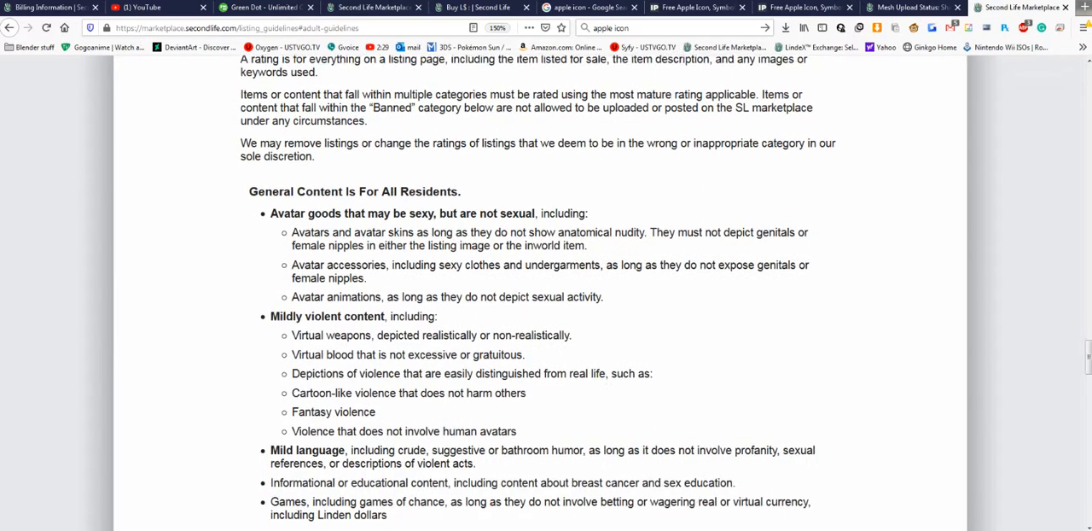
pyautogui.scroll(-2, 540, 290)
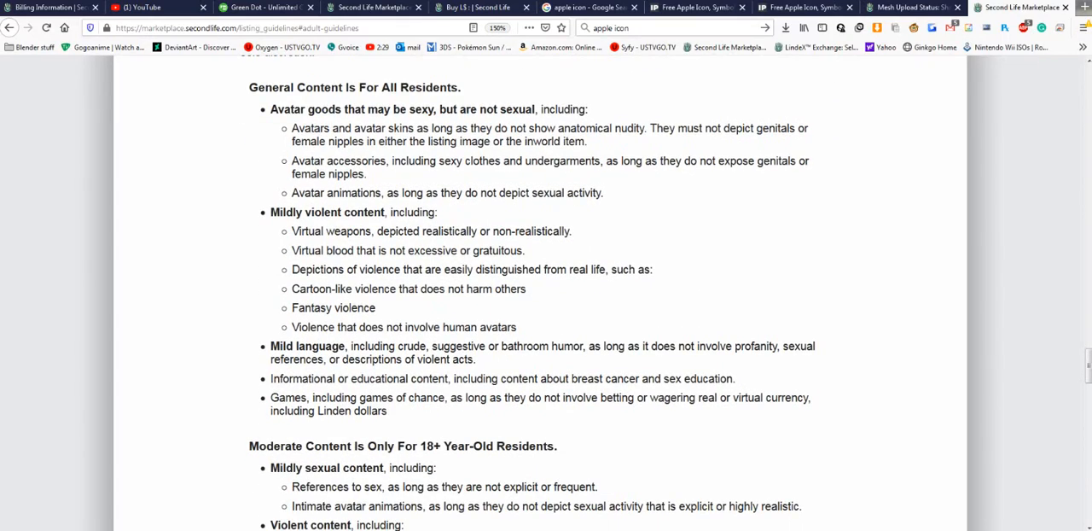
pyautogui.scroll(-3, 356, 324)
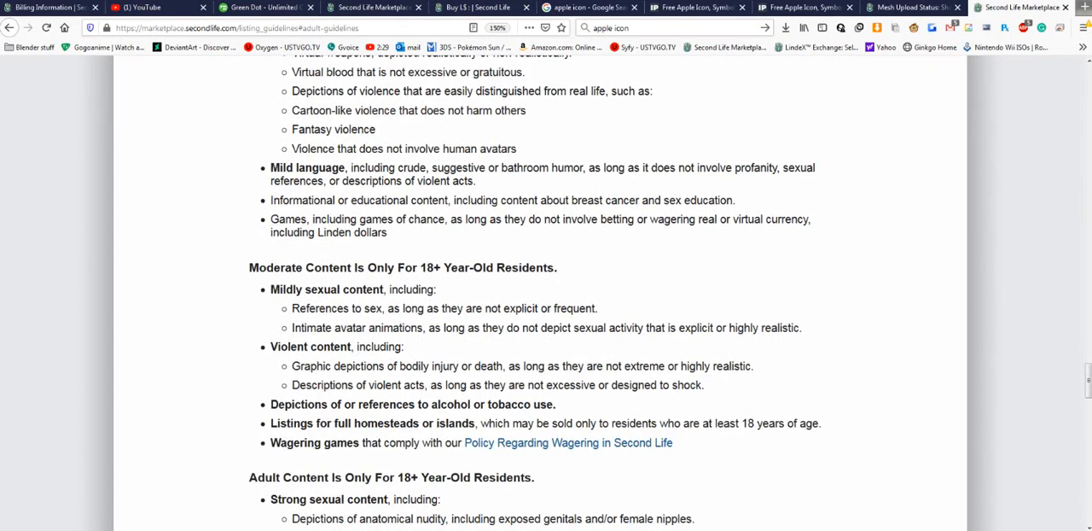
pyautogui.scroll(-3, 540, 290)
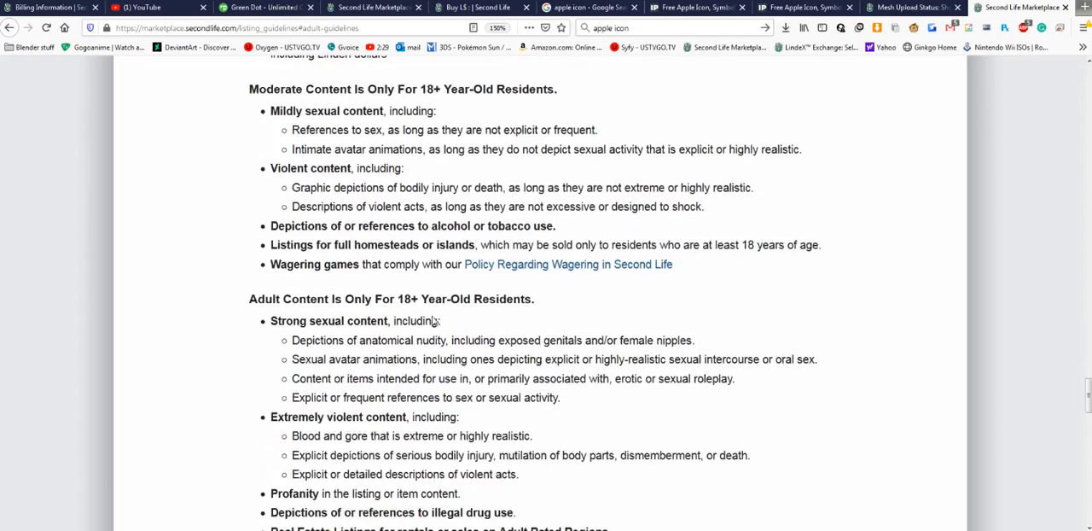
pyautogui.scroll(3, 540, 290)
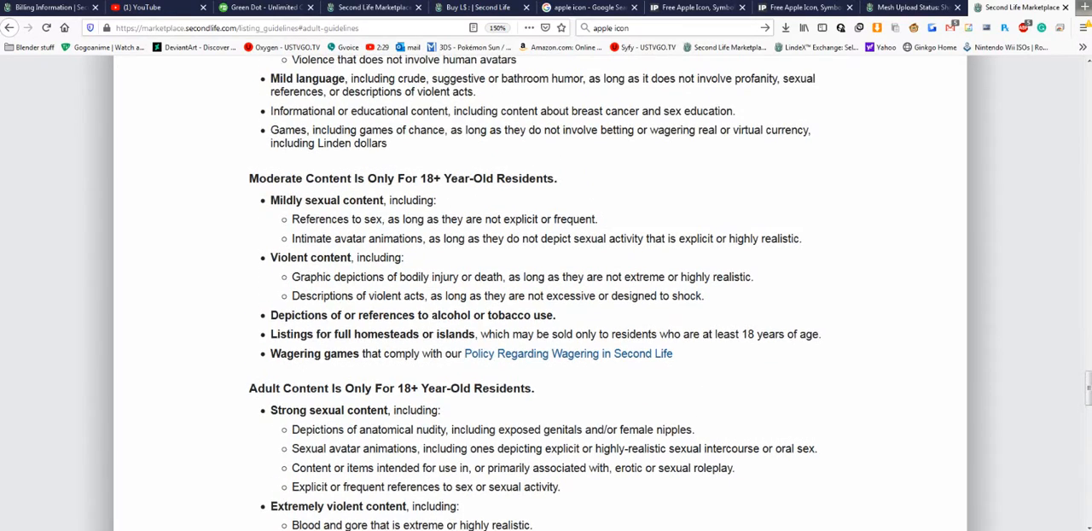
pyautogui.scroll(-6, 518, 426)
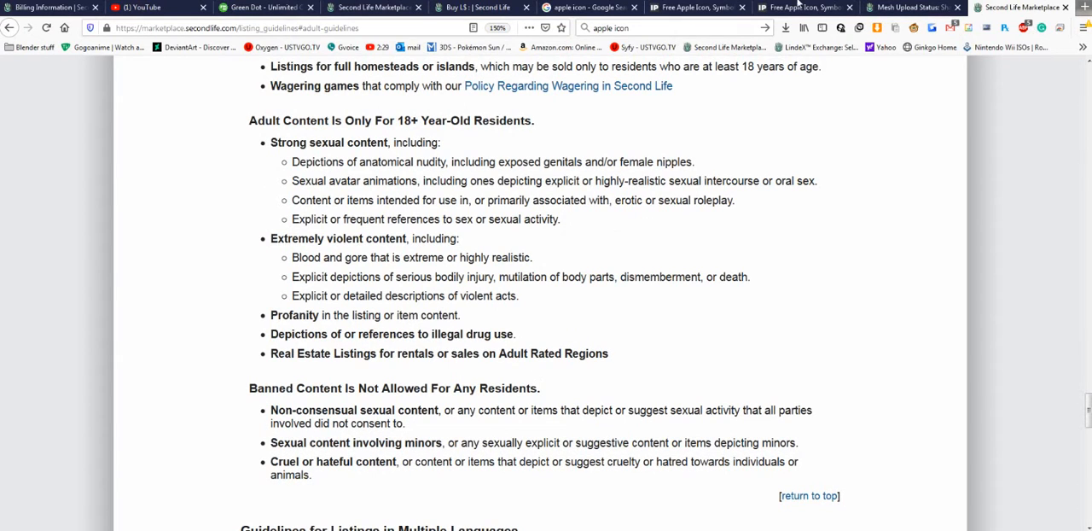
pyautogui.click(887, 7)
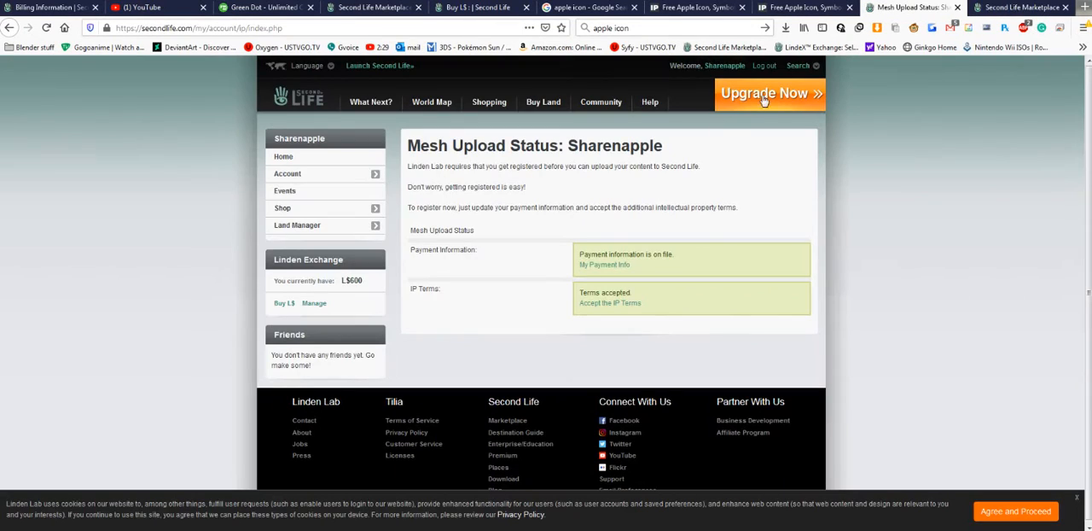
pyautogui.click(1012, 10)
pyautogui.hotkey('alt', 'Left')
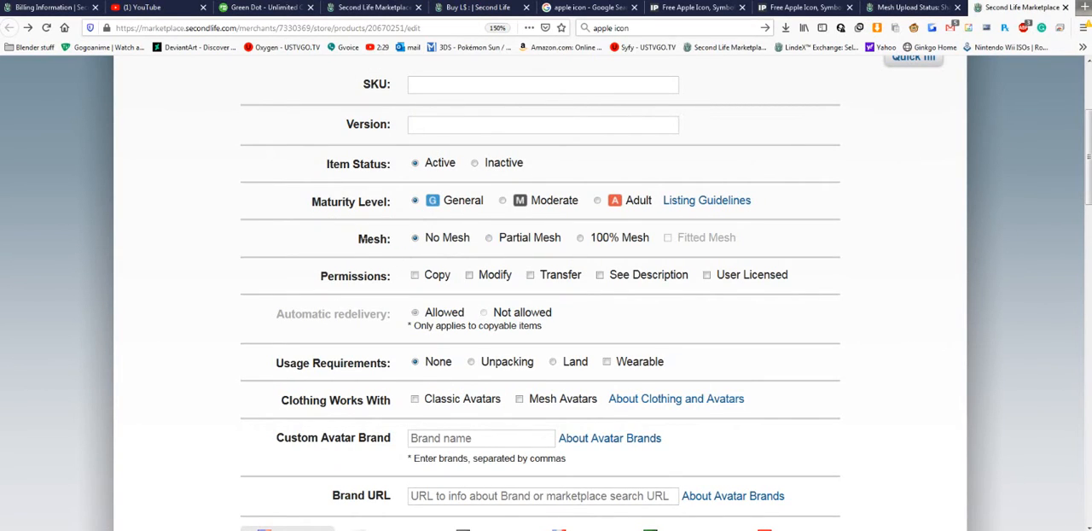
# - Set the listing's Mesh option to 100% Mesh without Fitted Mesh
pyautogui.doubleClick(373, 239)
pyautogui.moveTo(424, 238); pyautogui.dragTo(475, 238)
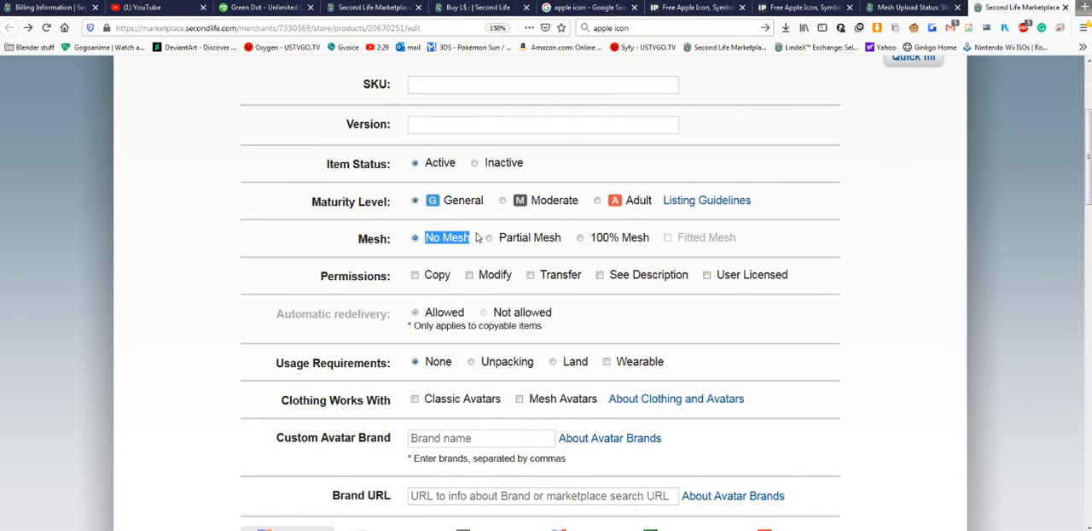
pyautogui.click(503, 240)
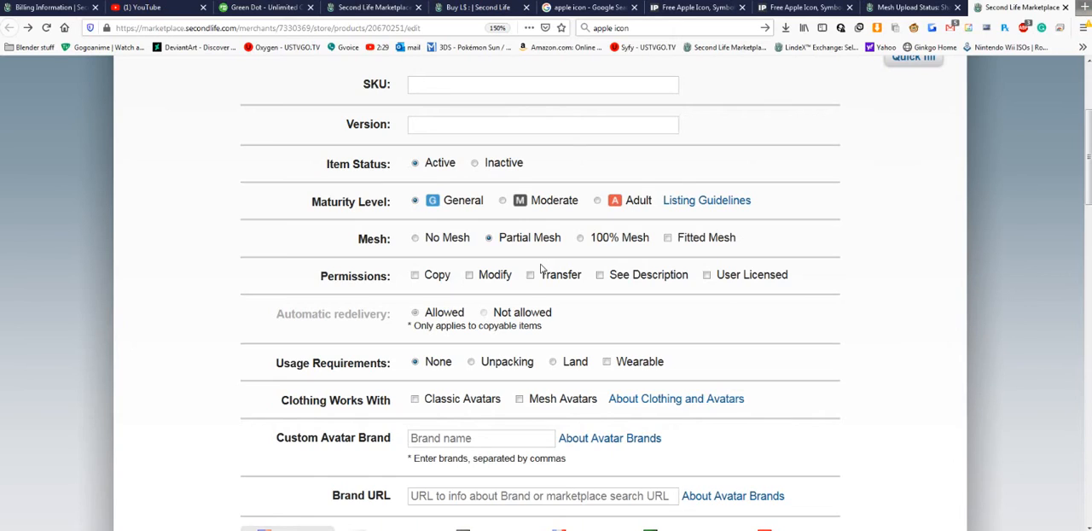
pyautogui.click(581, 239)
pyautogui.scroll(-1, 583, 241)
pyautogui.scroll(3, 583, 240)
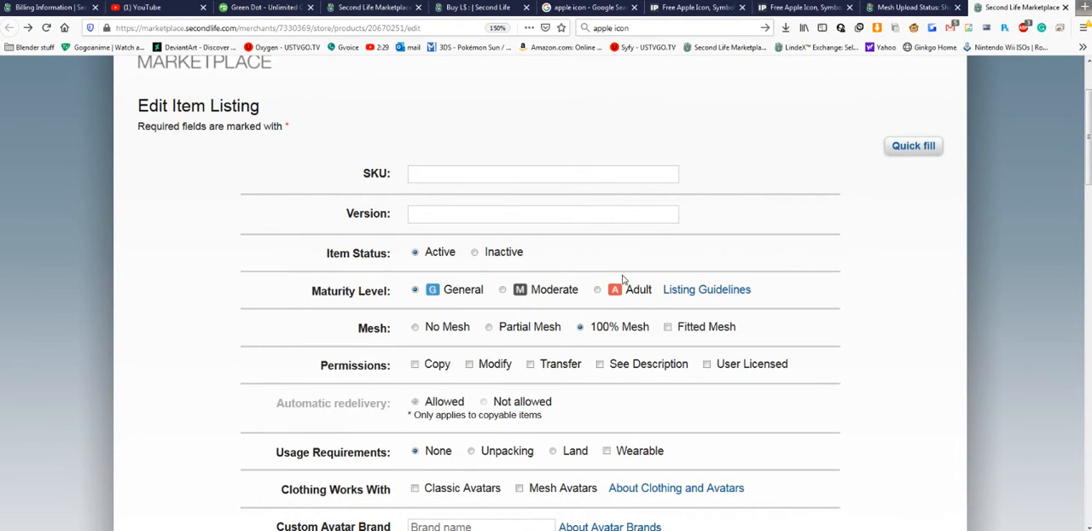
pyautogui.click(668, 331)
# - Try the Copy, Modify, Transfer and See Description permissions and clear them all
pyautogui.scroll(-2, 557, 310)
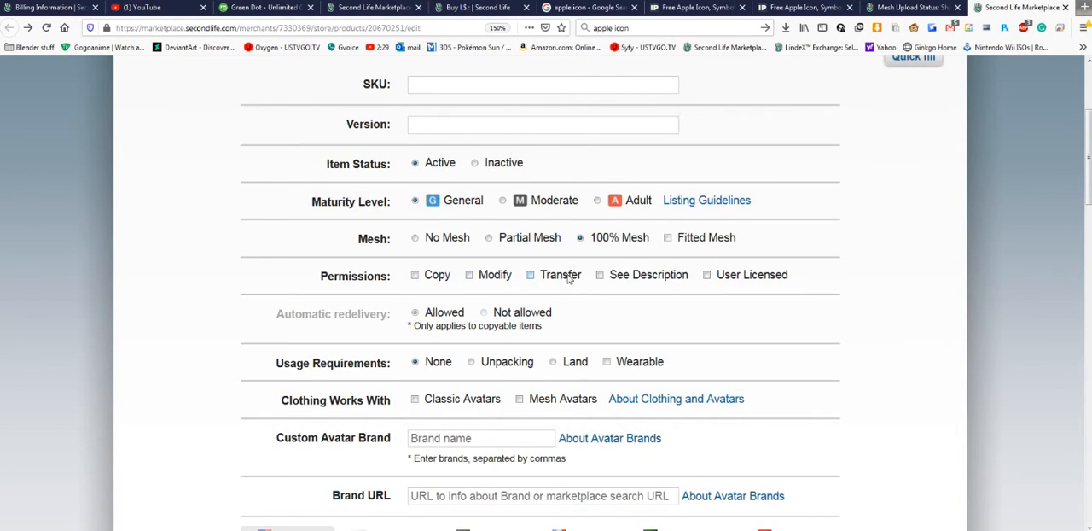
pyautogui.click(415, 275)
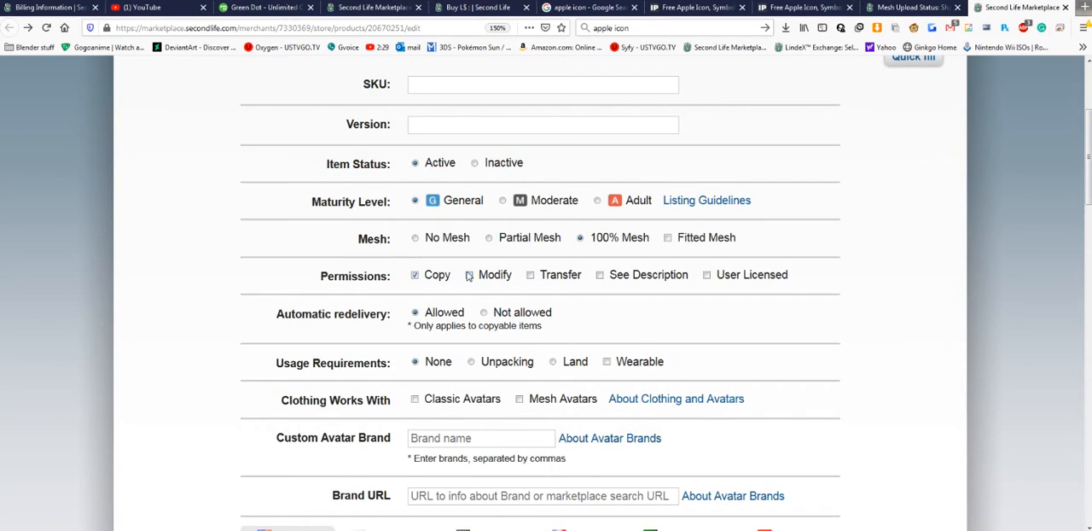
pyautogui.click(531, 275)
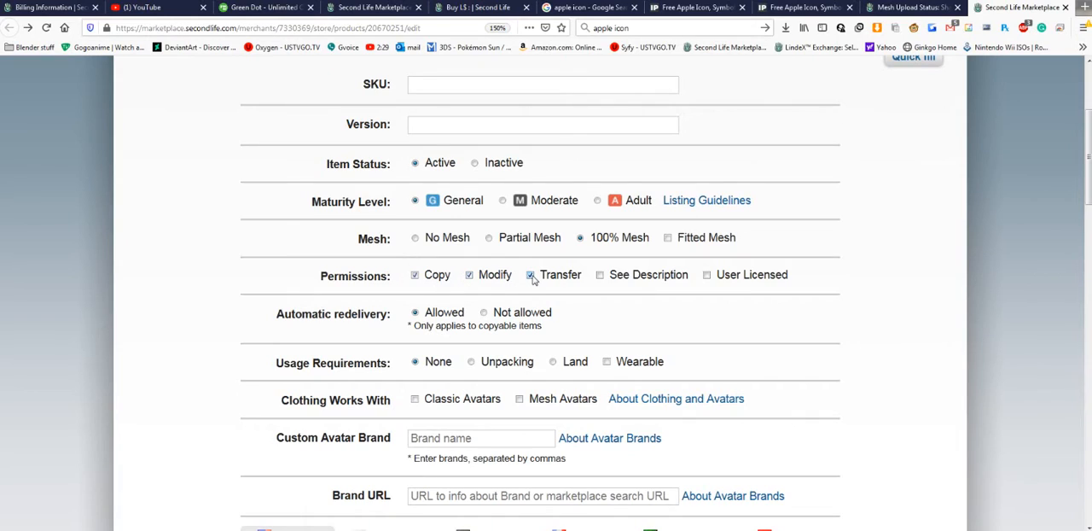
pyautogui.click(600, 275)
pyautogui.click(531, 276)
pyautogui.click(469, 276)
pyautogui.click(418, 276)
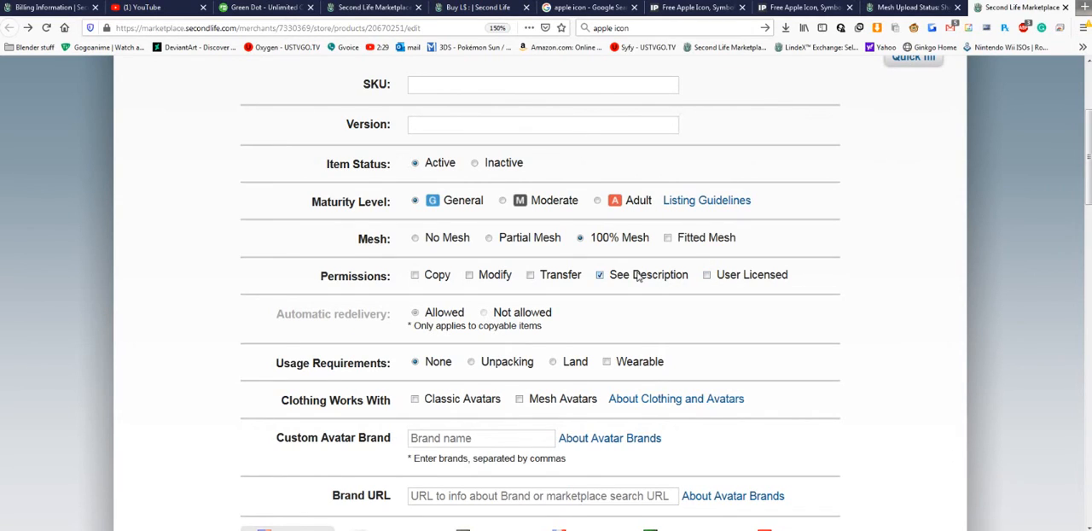
# - Grant Copy, Modify and Transfer permissions for the listing, with See Description and User Licensed off
pyautogui.click(431, 280)
pyautogui.click(472, 281)
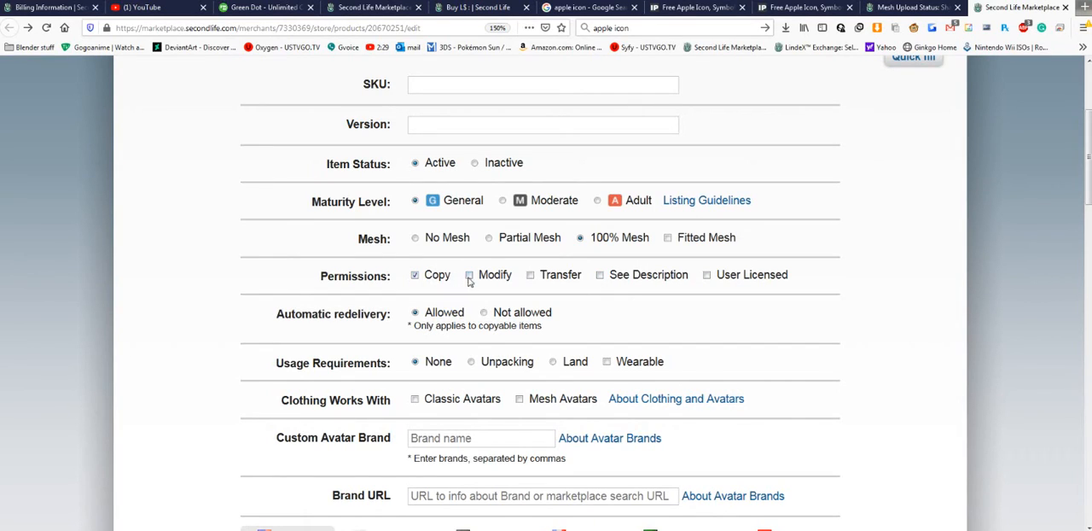
pyautogui.click(544, 281)
pyautogui.click(599, 274)
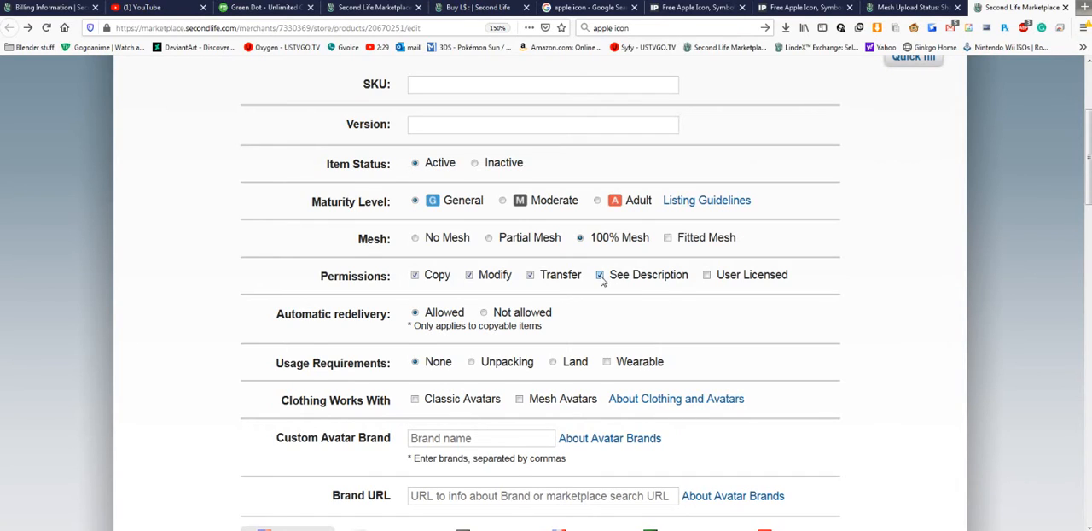
pyautogui.click(707, 274)
pyautogui.click(631, 284)
pyautogui.click(707, 275)
# - Try disallowing automatic redelivery and set it back to Allowed
pyautogui.scroll(-2, 597, 260)
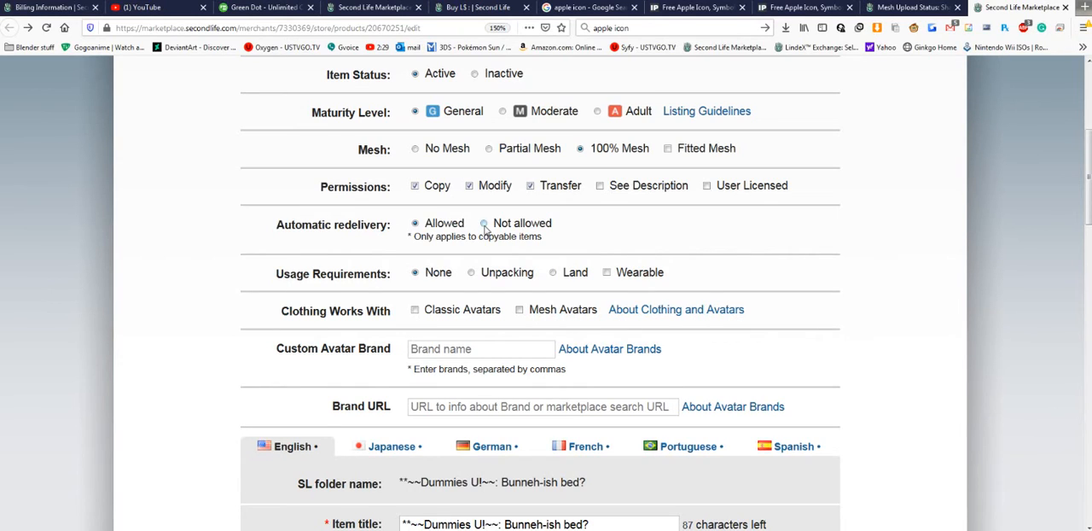
pyautogui.click(484, 223)
pyautogui.click(417, 224)
# - Try the Unpacking and Land usage requirements, enable Wearable, and set the requirement back to None
pyautogui.scroll(-2, 318, 198)
pyautogui.moveTo(305, 185); pyautogui.dragTo(403, 195)
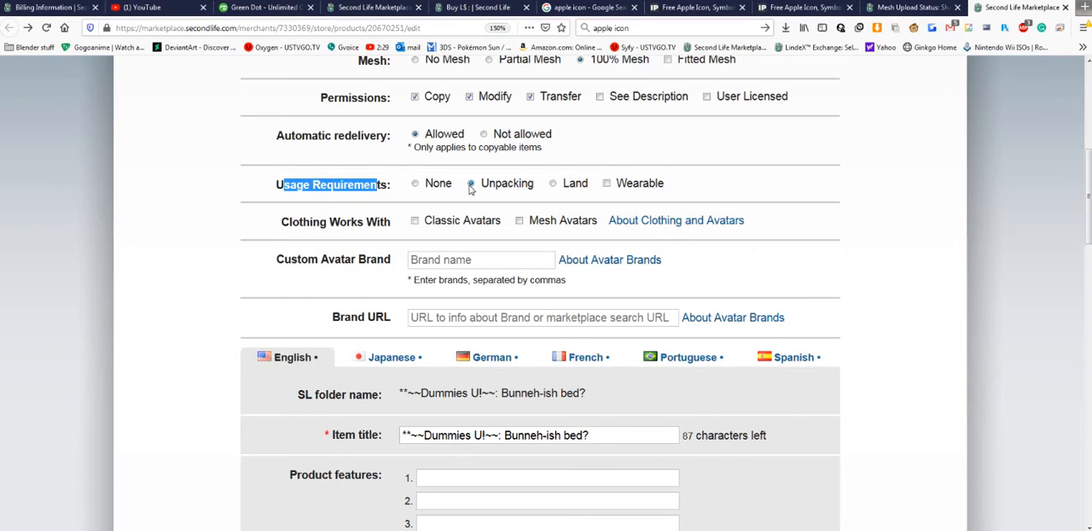
pyautogui.click(470, 185)
pyautogui.click(609, 189)
pyautogui.click(472, 184)
pyautogui.click(429, 187)
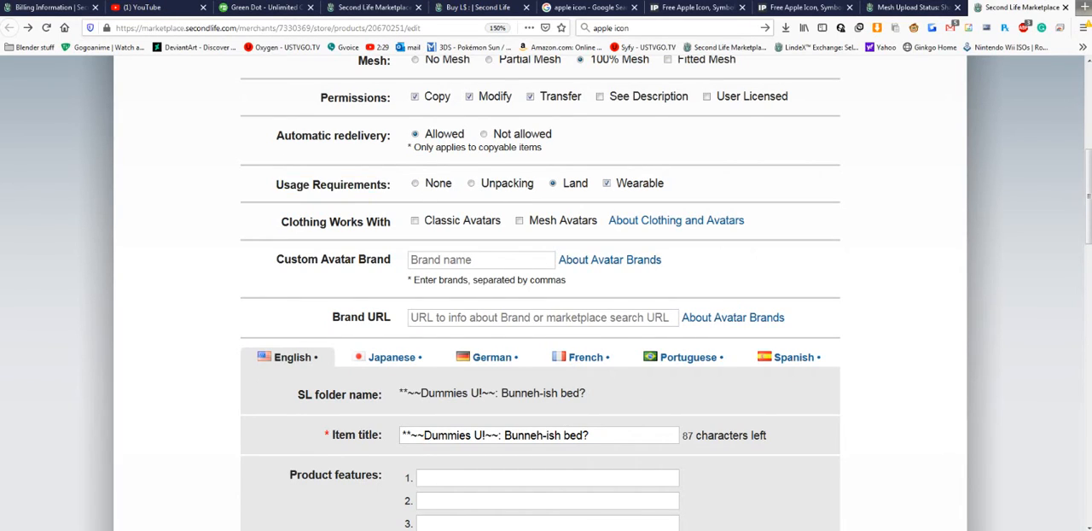
pyautogui.click(416, 184)
# - Try the Classic Avatars and Mesh Avatars clothing compatibility options one at a time and clear both
pyautogui.scroll(-2, 482, 234)
pyautogui.scroll(3, 484, 256)
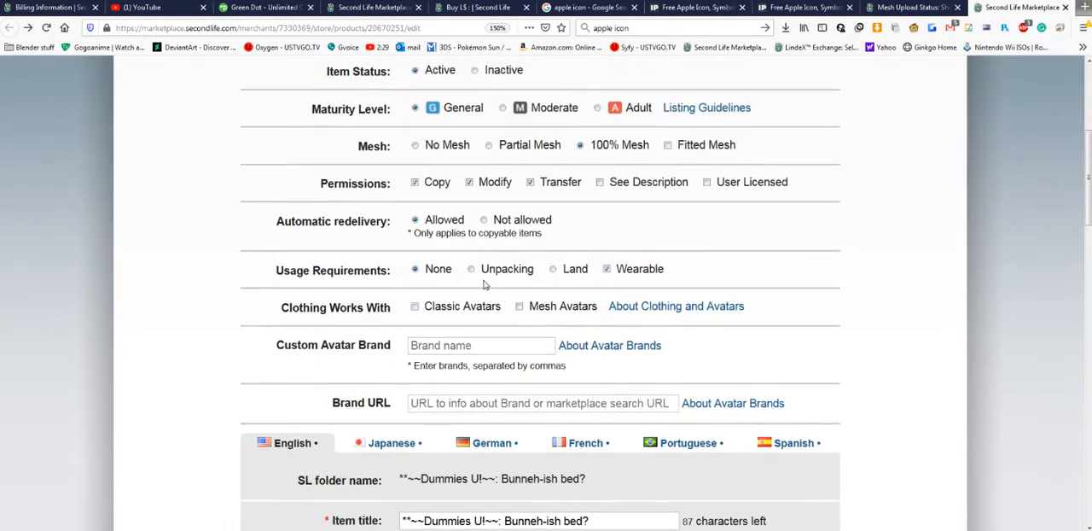
pyautogui.keyDown('ctrl'); pyautogui.scroll(2, 483, 285); pyautogui.keyUp('ctrl')
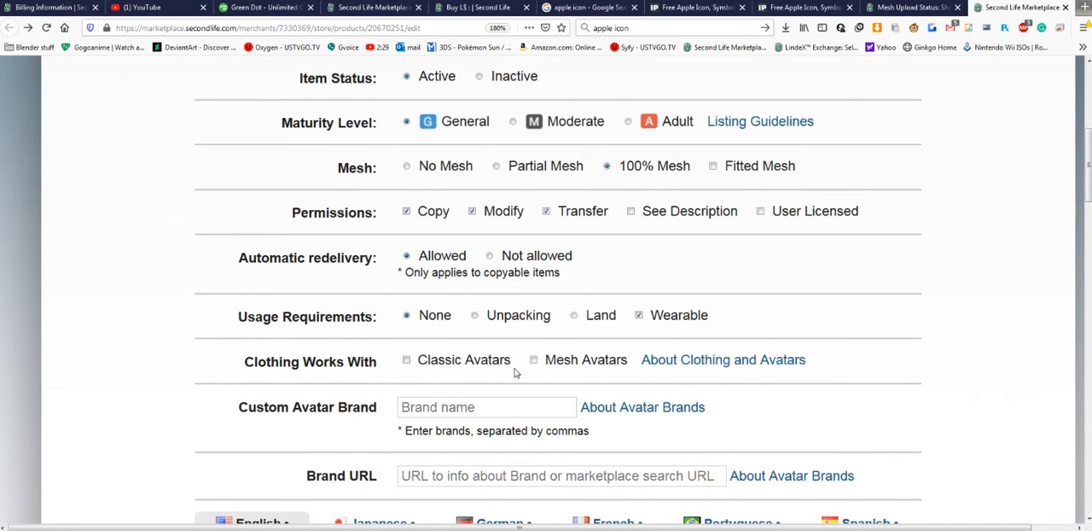
pyautogui.scroll(-2, 514, 372)
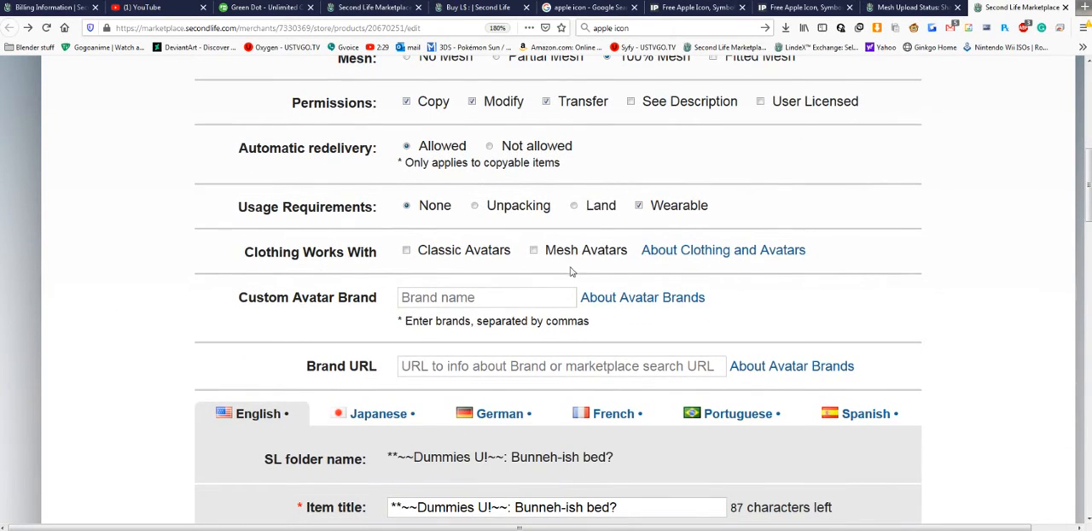
pyautogui.click(534, 250)
pyautogui.click(535, 250)
pyautogui.moveTo(245, 253); pyautogui.dragTo(407, 254)
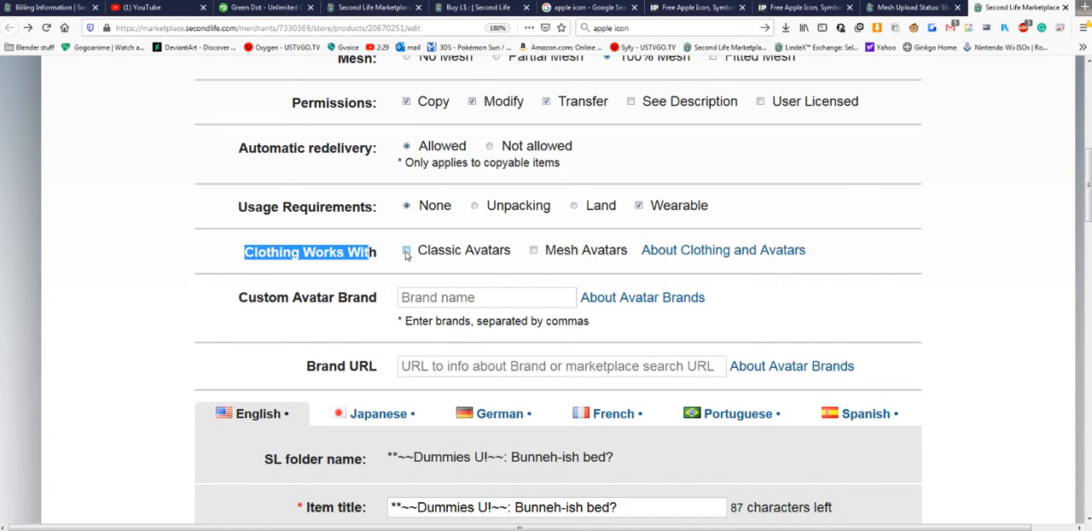
pyautogui.click(407, 253)
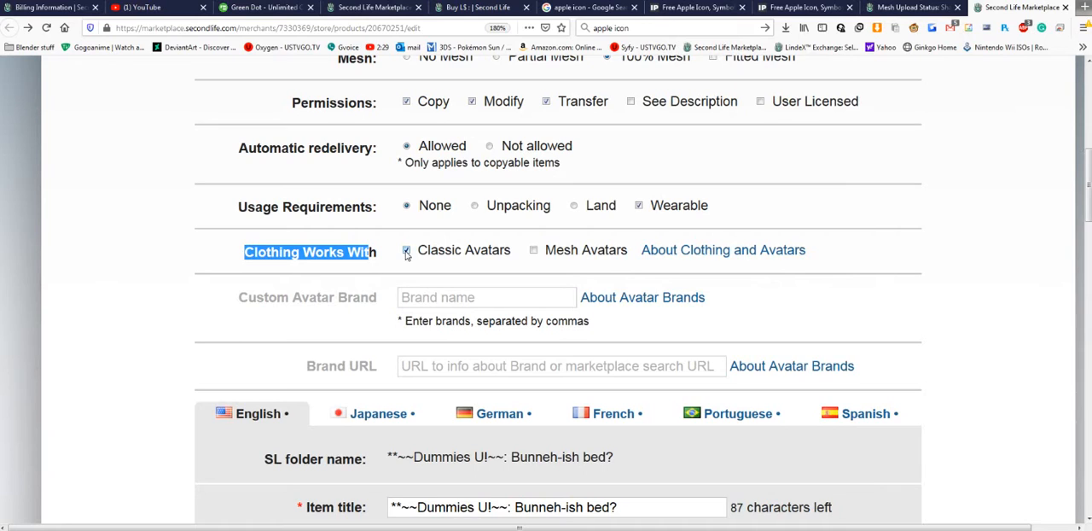
pyautogui.click(406, 251)
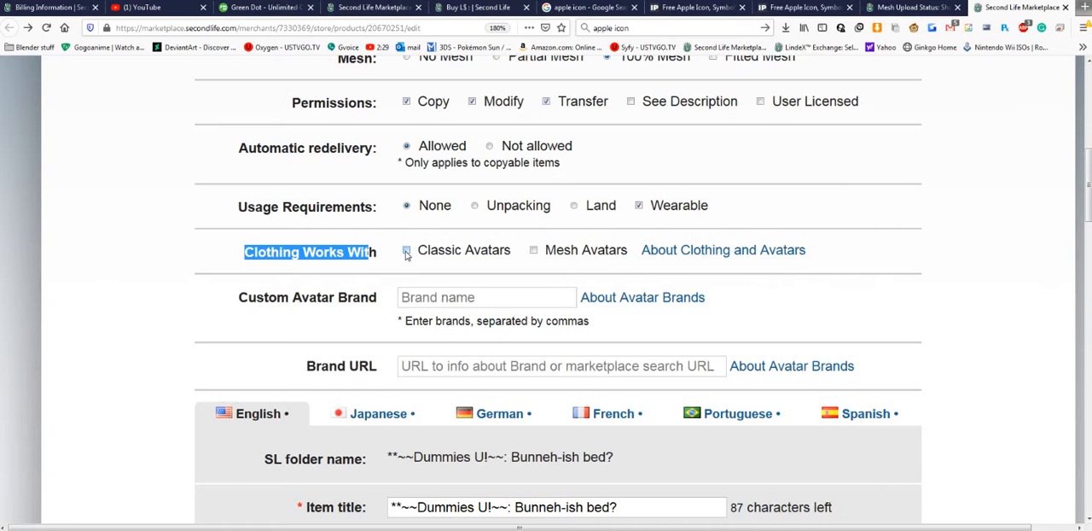
pyautogui.click(534, 250)
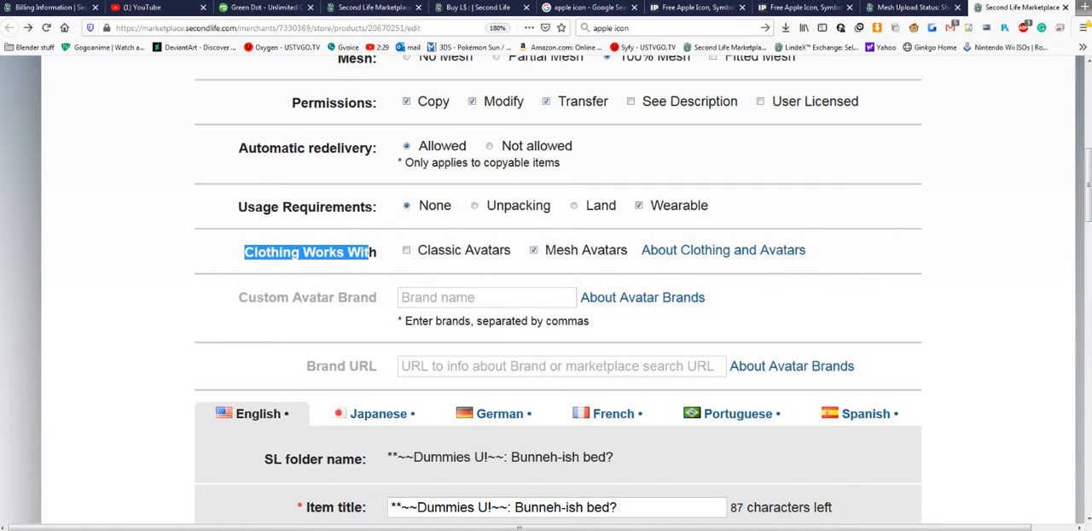
pyautogui.click(498, 306)
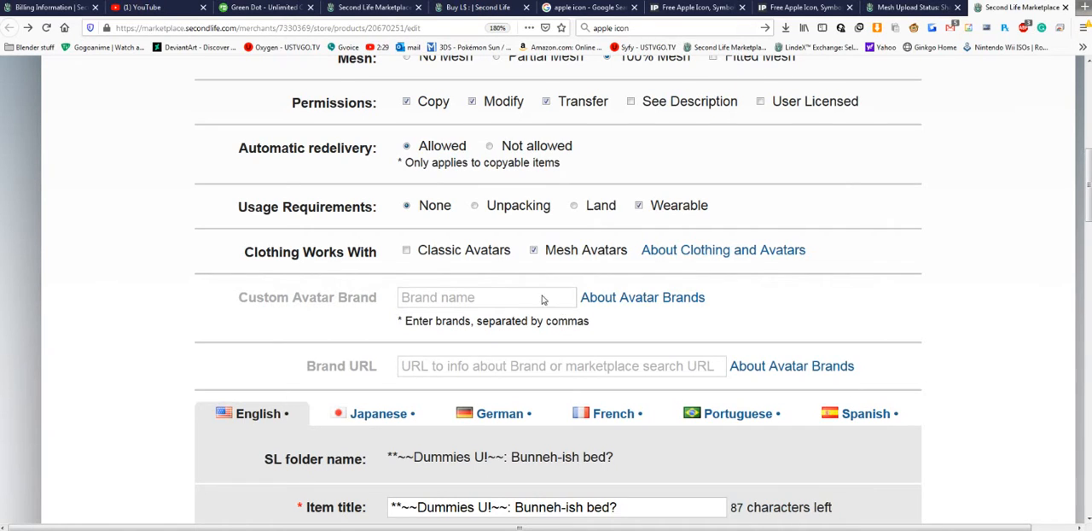
pyautogui.click(533, 251)
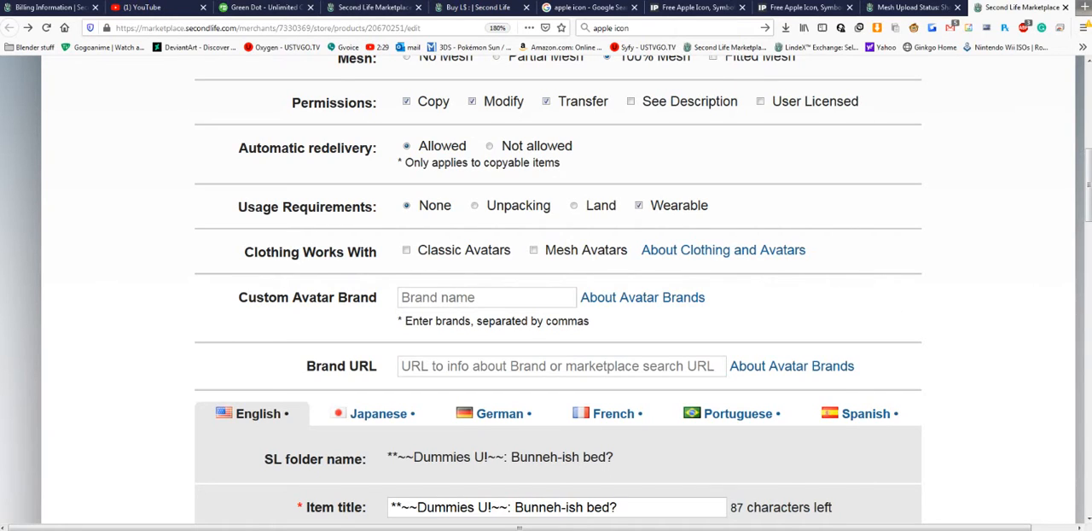
# - Enter Belleza and SLink as comma-separated custom avatar brands for the listing
pyautogui.click(485, 297)
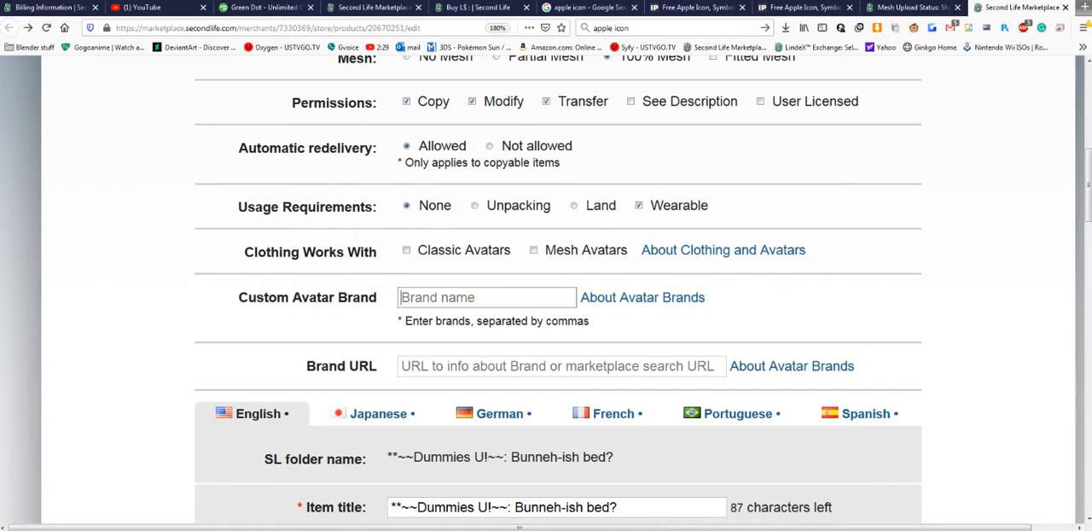
pyautogui.write('belleza')
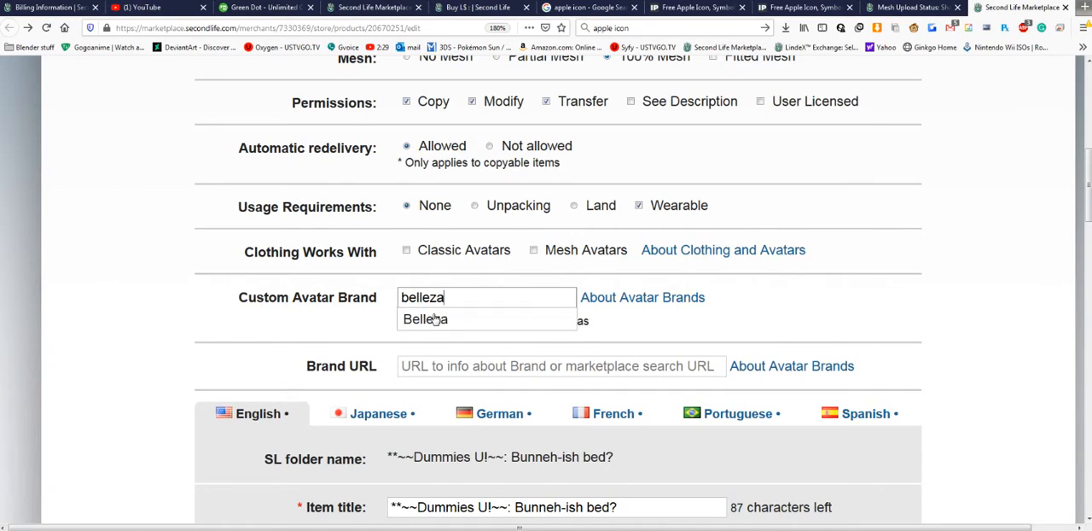
pyautogui.click(435, 318)
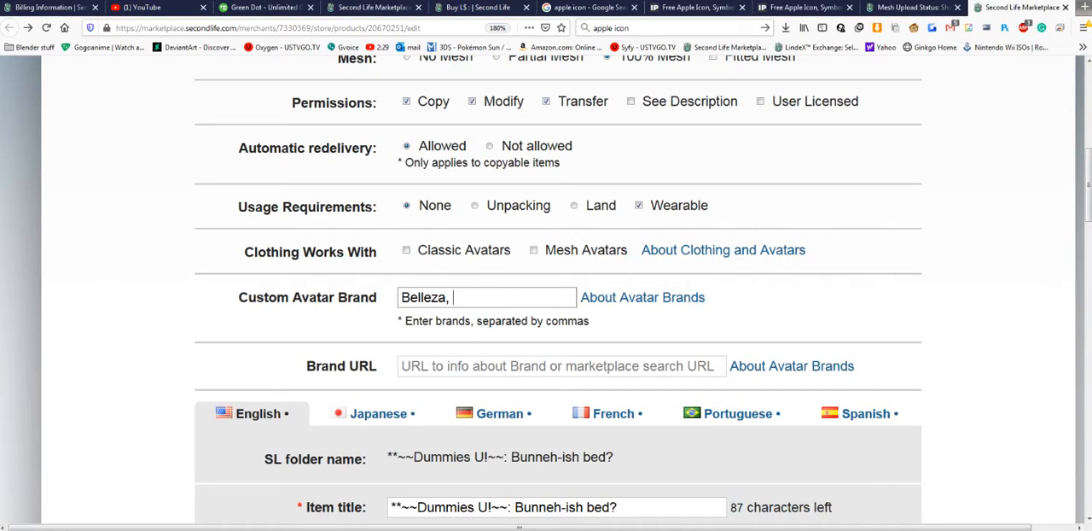
pyautogui.write('slink')
pyautogui.click(445, 320)
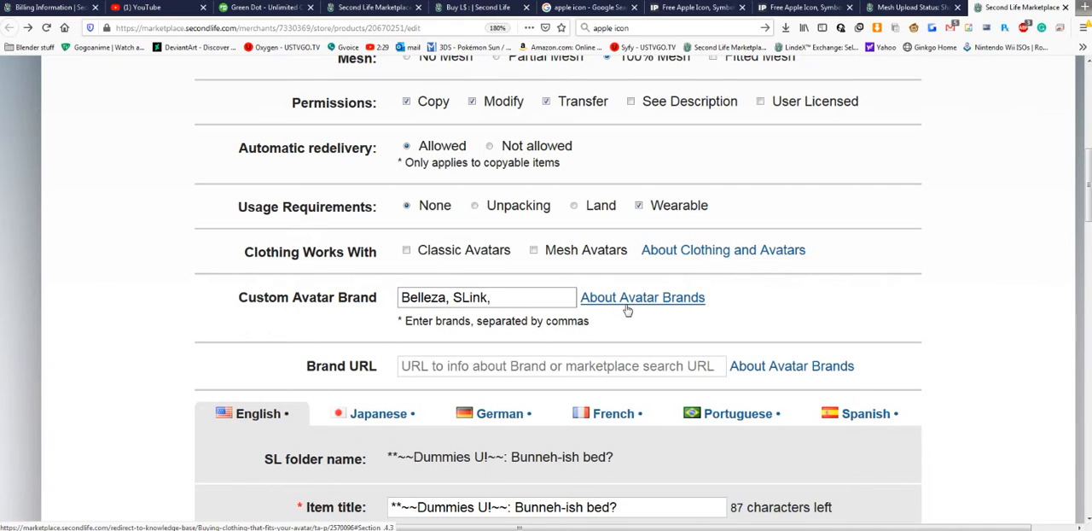
# - Add Dummies, followed by a comma, after SLink in the custom avatar brands
pyautogui.scroll(-3, 324, 331)
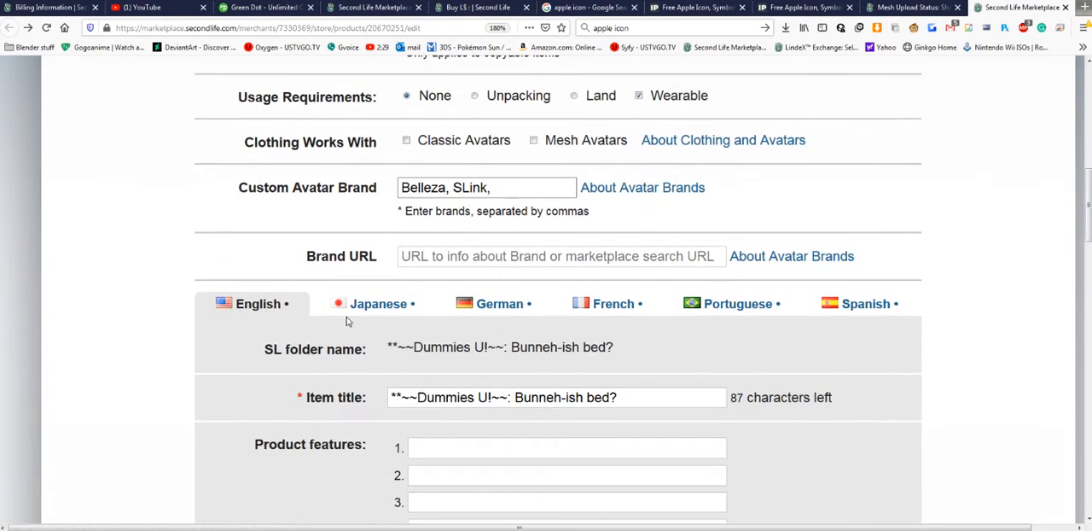
pyautogui.scroll(-8, 348, 321)
pyautogui.scroll(8, 443, 277)
pyautogui.press('Tab')
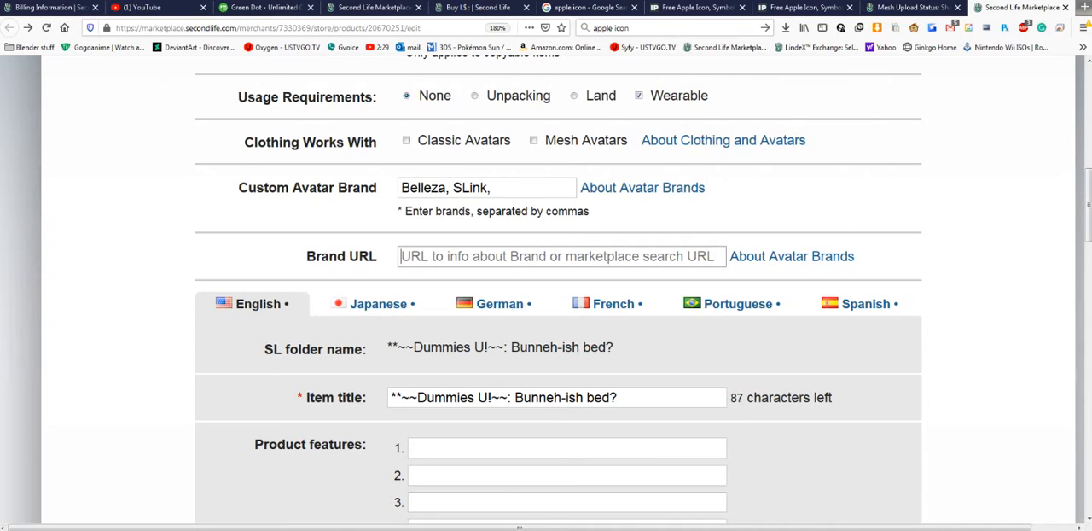
pyautogui.click(494, 187)
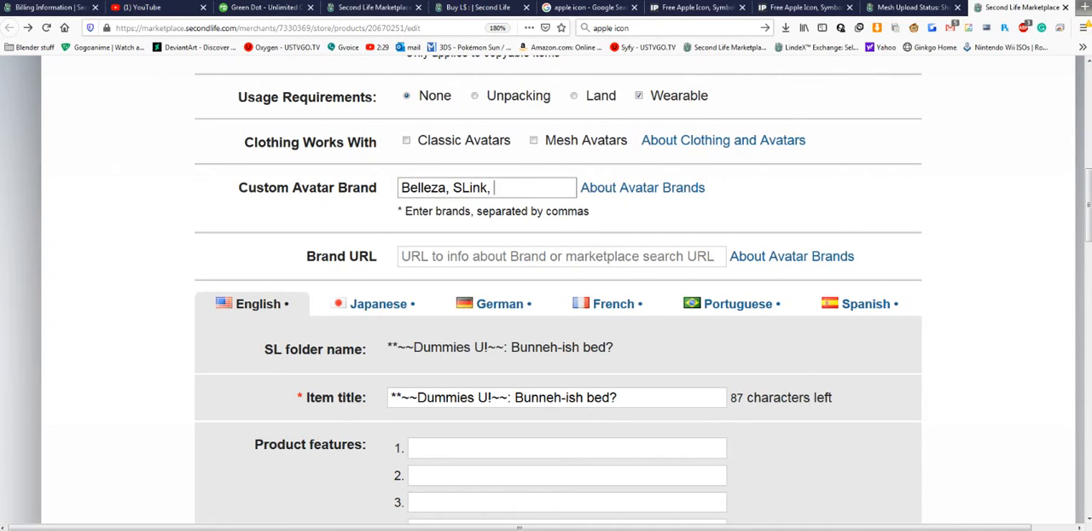
pyautogui.write('Dummies,')
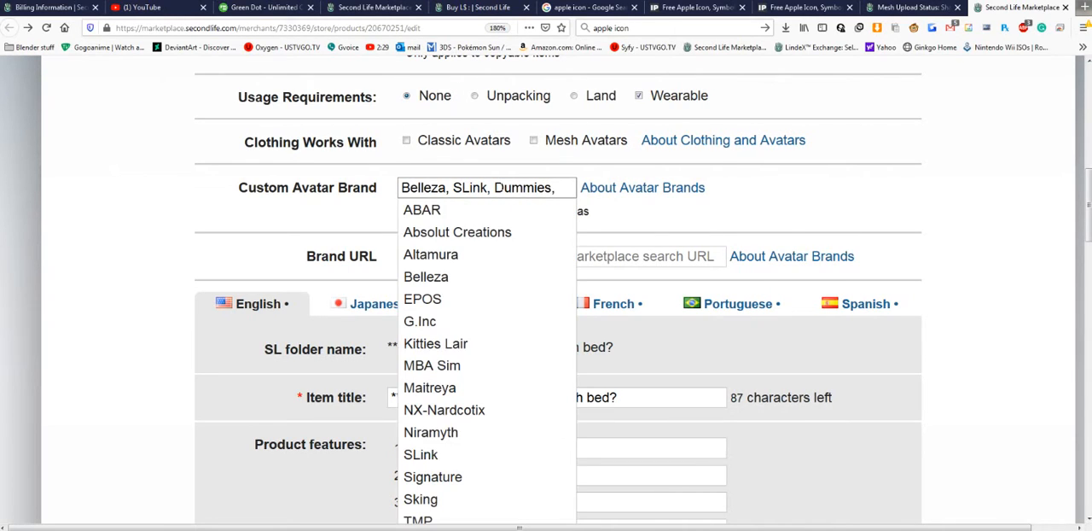
pyautogui.press('BackSpace')
pyautogui.click(617, 219)
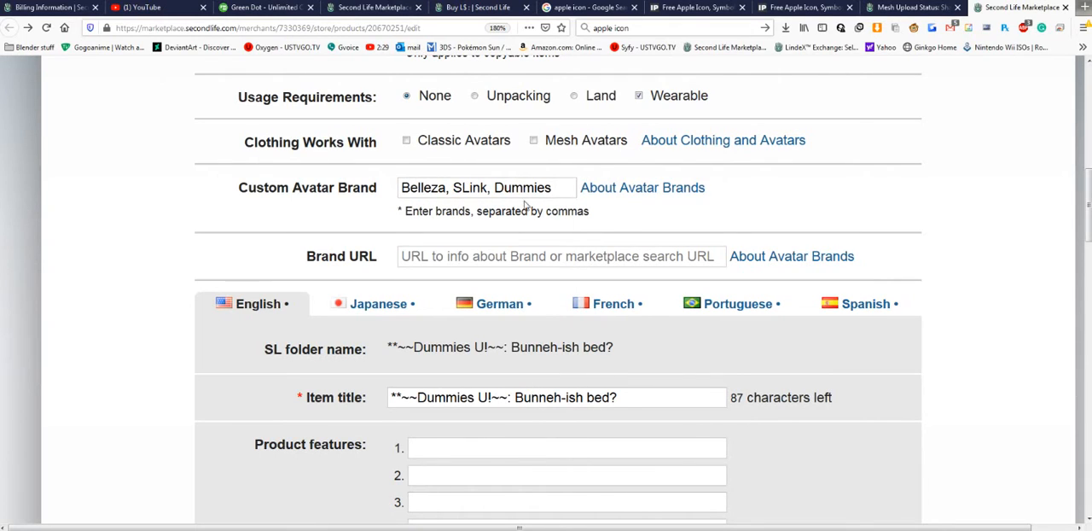
pyautogui.click(554, 191)
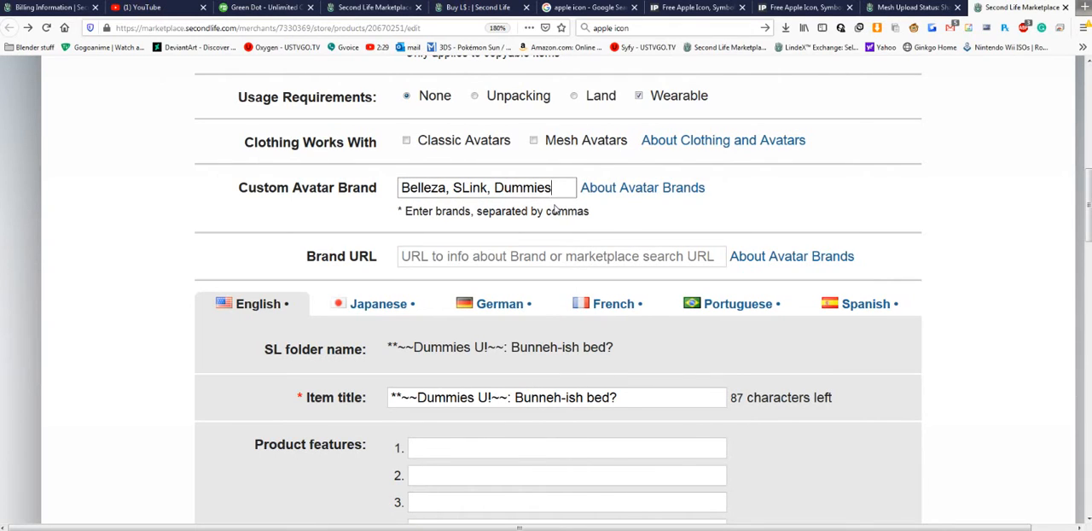
pyautogui.write(',')
pyautogui.click(597, 212)
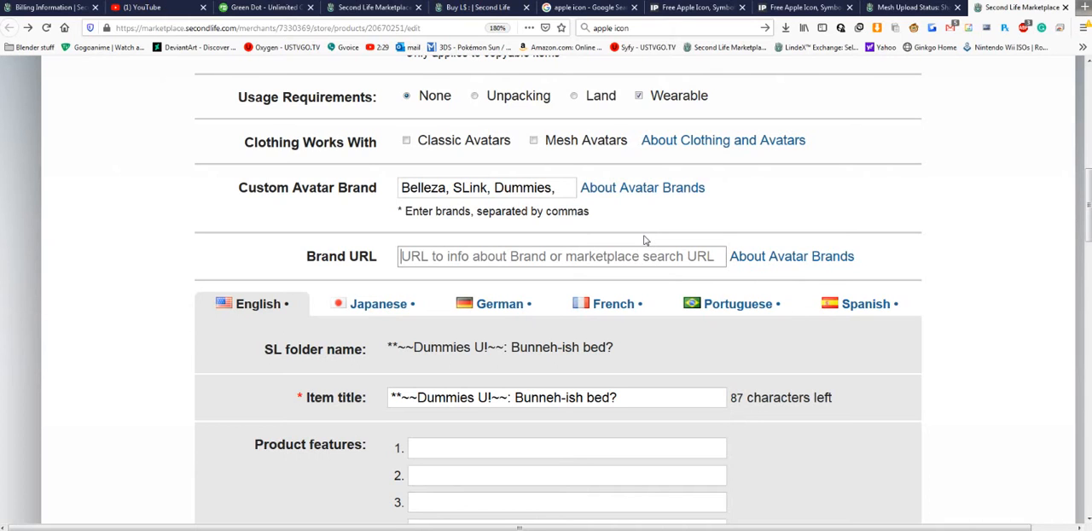
# - Open the Marketplace home page in a separate tab and search all categories for "The mighty ginkgo"
pyautogui.scroll(1, 631, 244)
pyautogui.scroll(8, 597, 247)
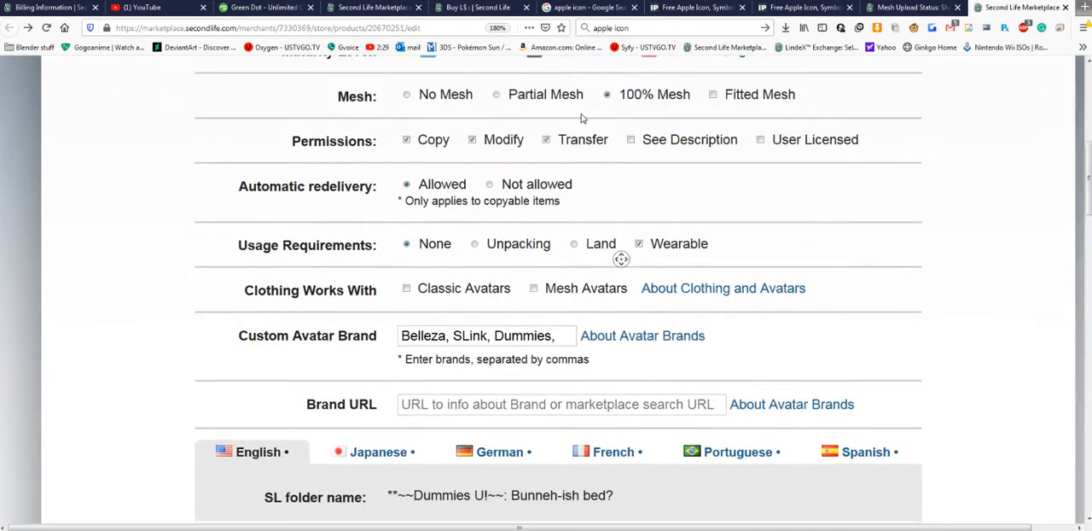
pyautogui.middleClick(486, 98)
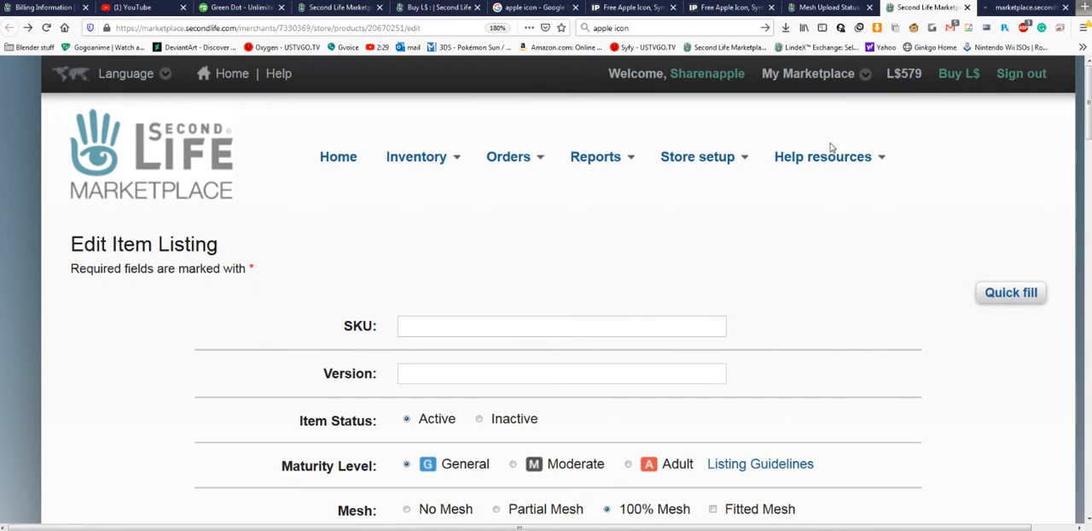
pyautogui.click(1028, 7)
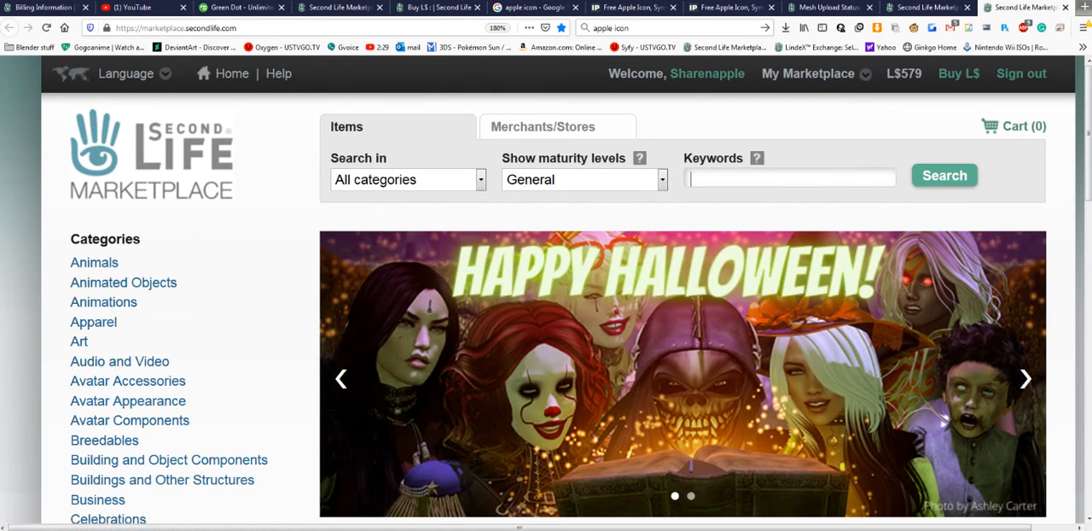
pyautogui.write('The might y')
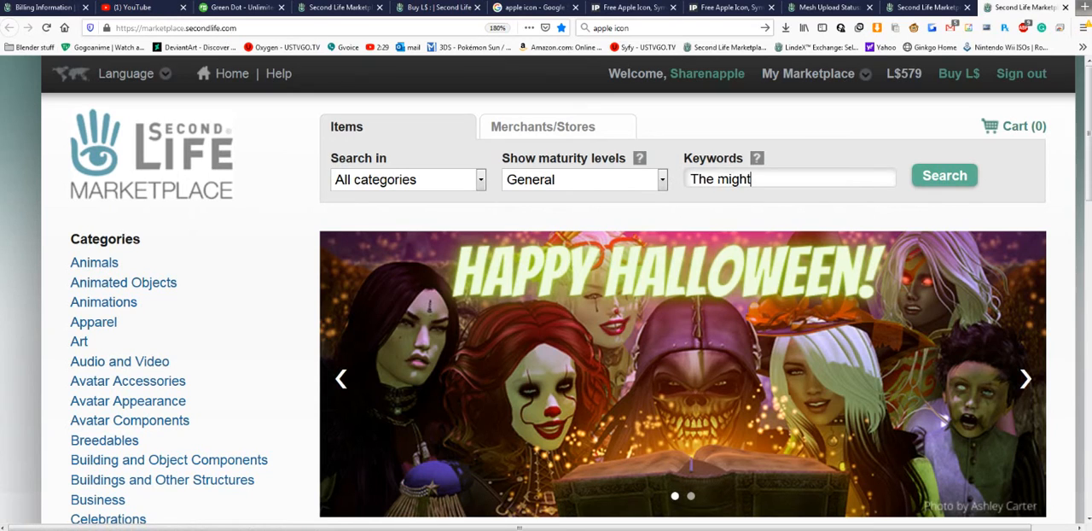
pyautogui.press('BackSpace')
pyautogui.press('BackSpace')
pyautogui.write('y ginkgo')
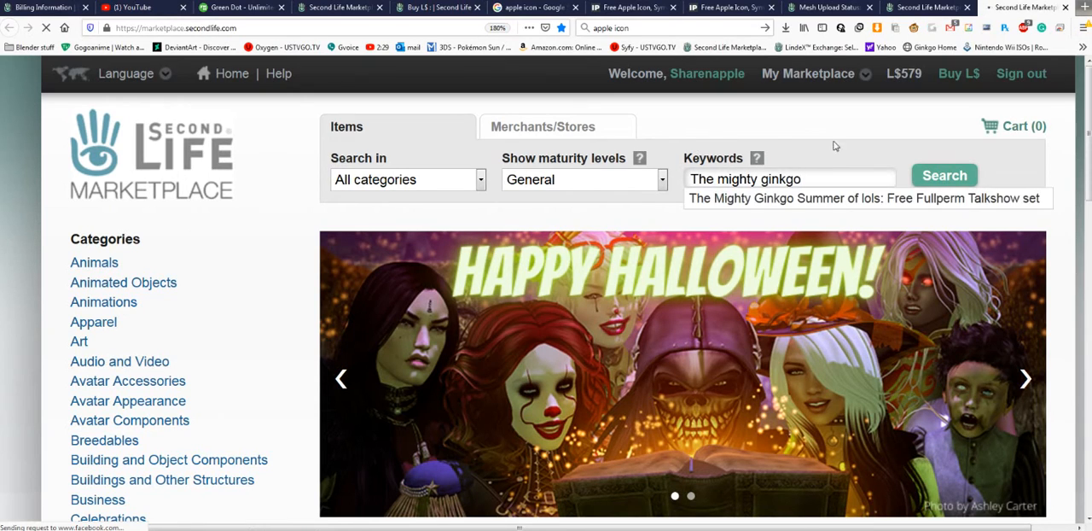
pyautogui.click(942, 175)
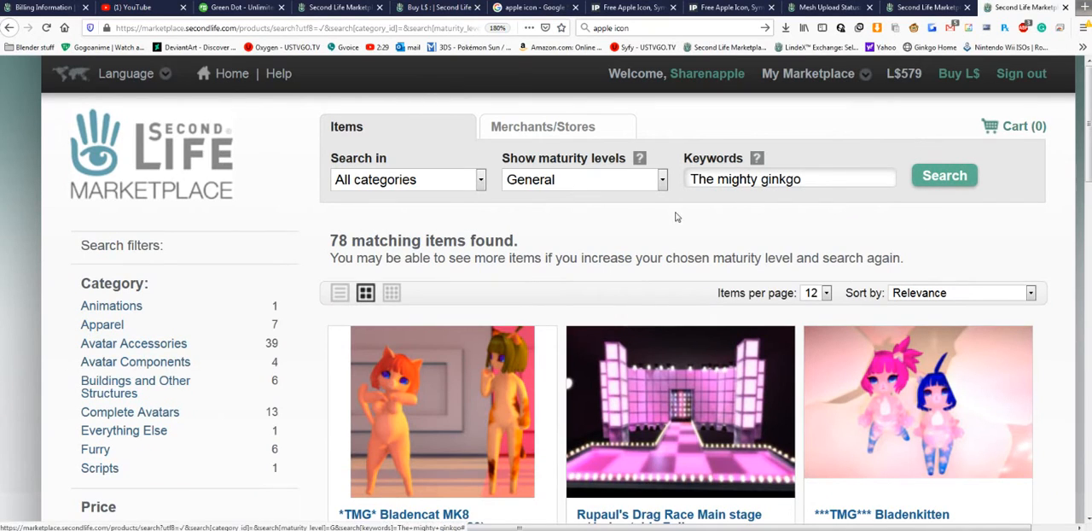
# - Transfer the web address of the "The mighty ginkgo" search results into the listing's Brand URL
pyautogui.click(345, 28)
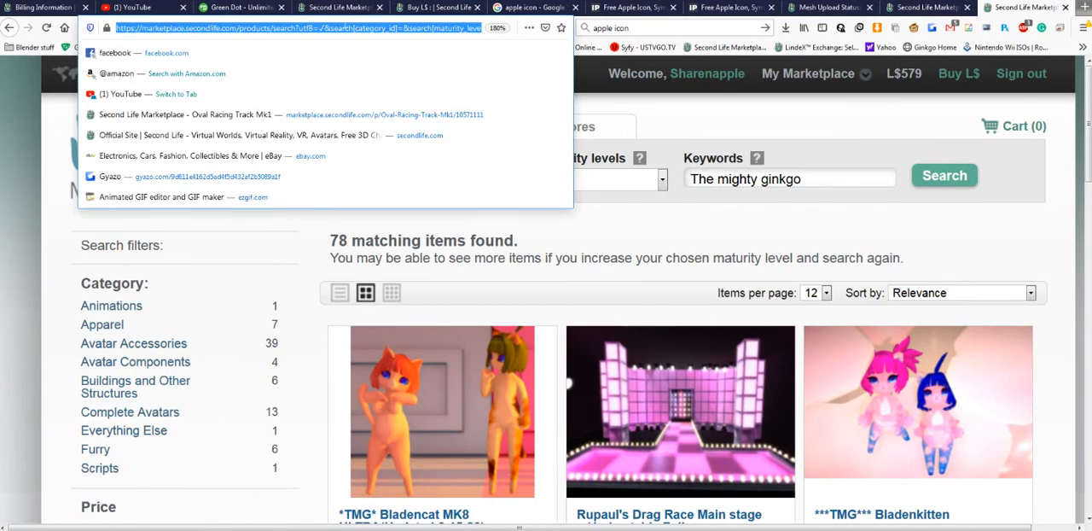
pyautogui.rightClick(345, 28)
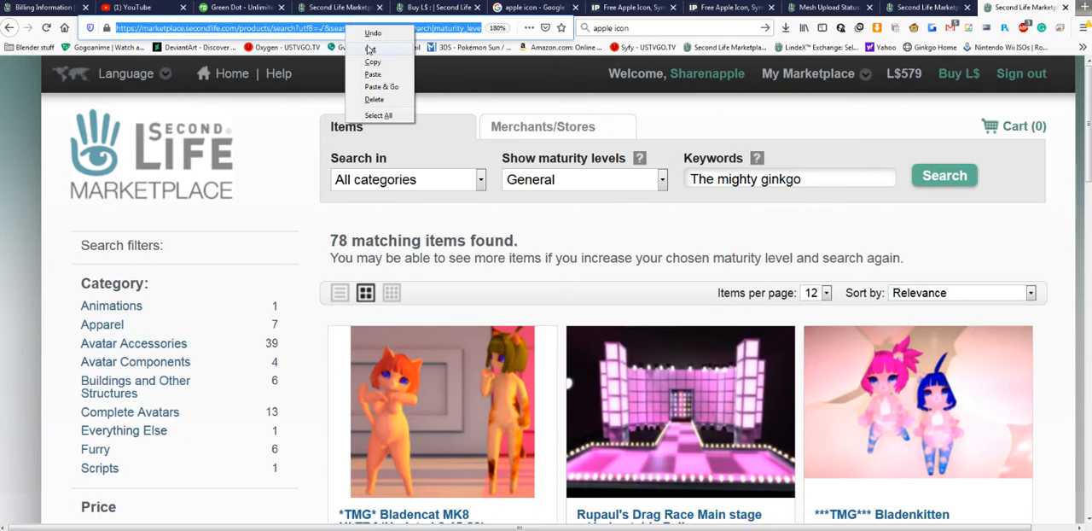
pyautogui.click(371, 50)
pyautogui.click(930, 6)
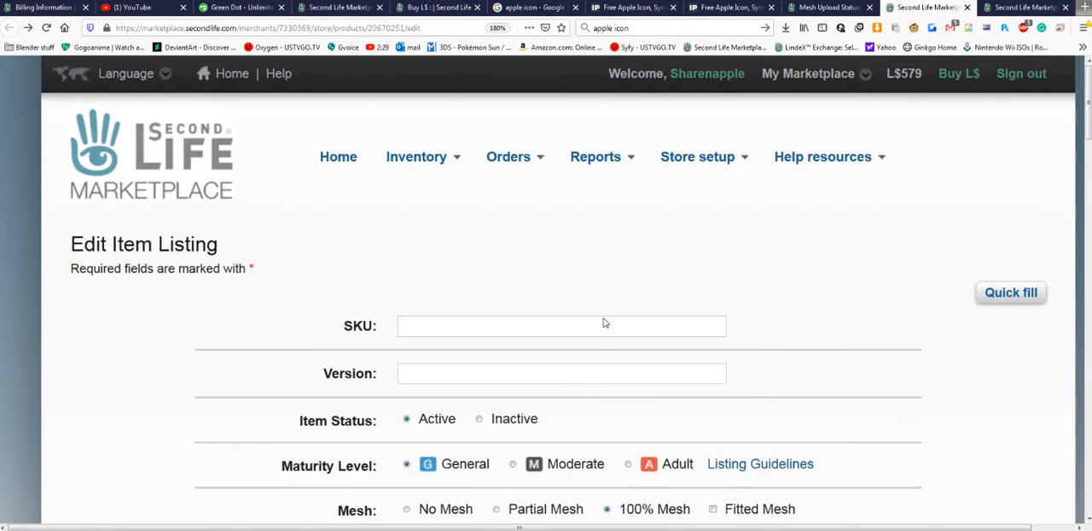
pyautogui.scroll(-5, 603, 322)
pyautogui.click(505, 361)
pyautogui.hotkey('ctrl', 'v')
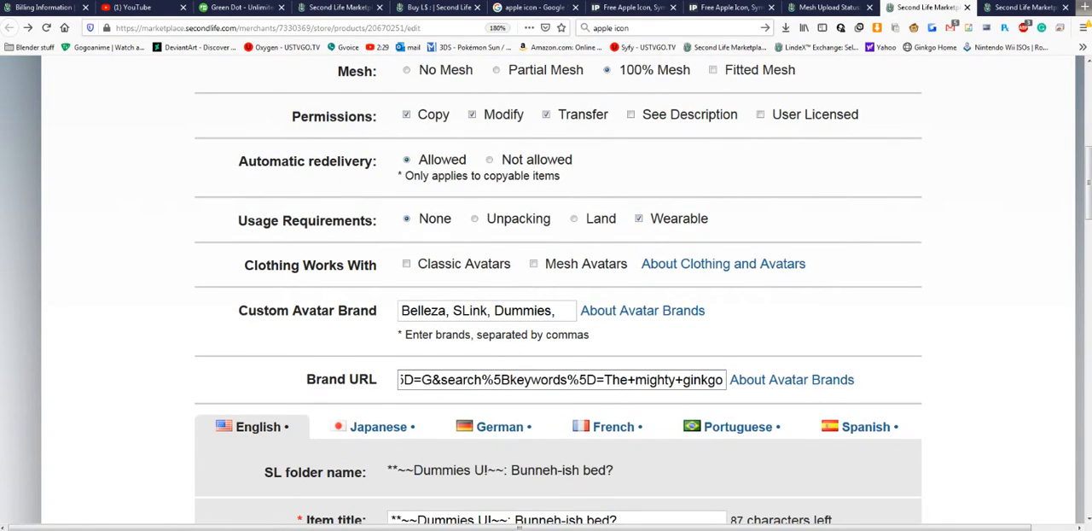
pyautogui.click(847, 340)
# - Close the Mesh Upload Status page and return to the item listing
pyautogui.scroll(-3, 848, 339)
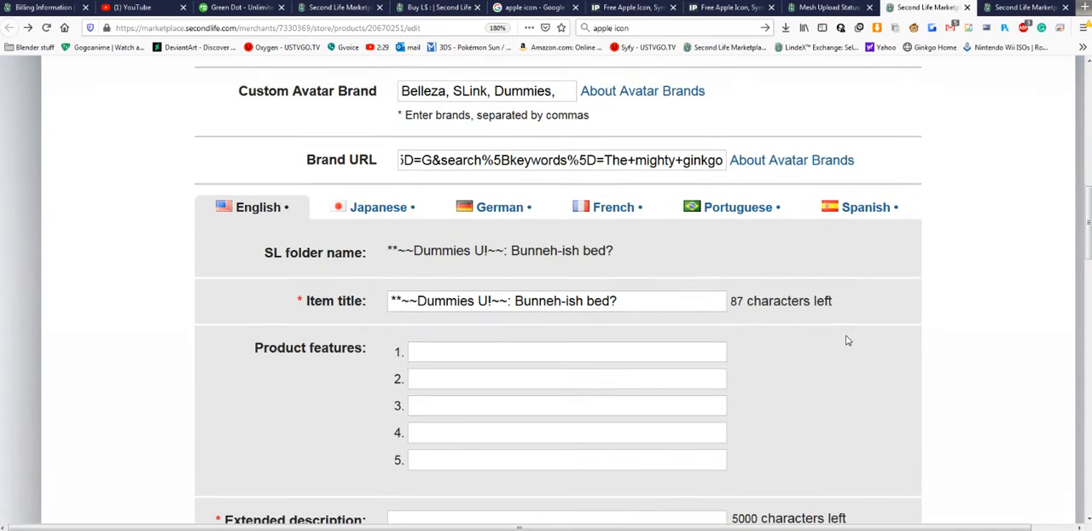
pyautogui.scroll(-1, 847, 340)
pyautogui.scroll(2, 851, 325)
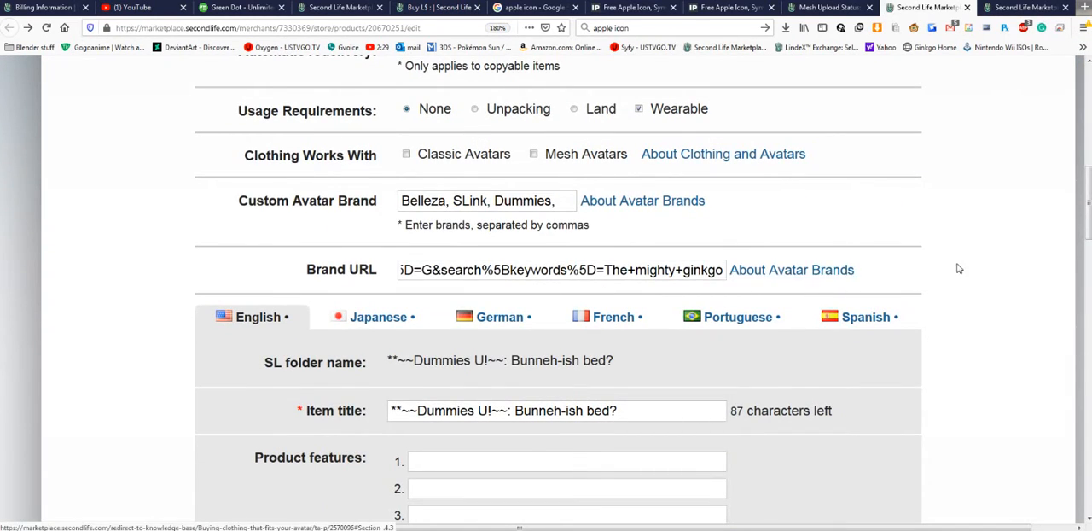
pyautogui.click(830, 8)
pyautogui.click(870, 7)
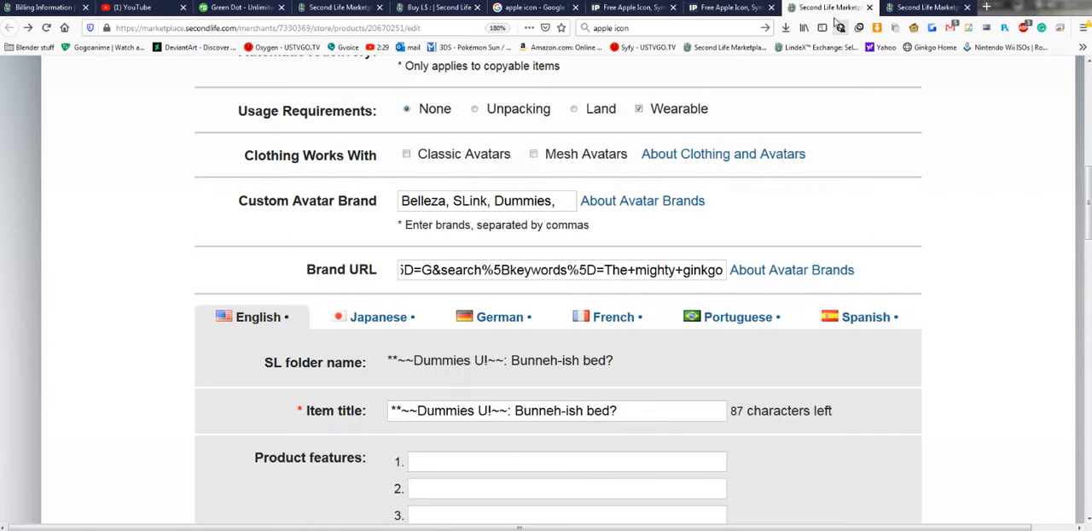
# - Look through the Japanese, German, French, Portuguese and Spanish versions of the listing text and return to English
pyautogui.scroll(-2, 883, 186)
pyautogui.scroll(-1, 882, 187)
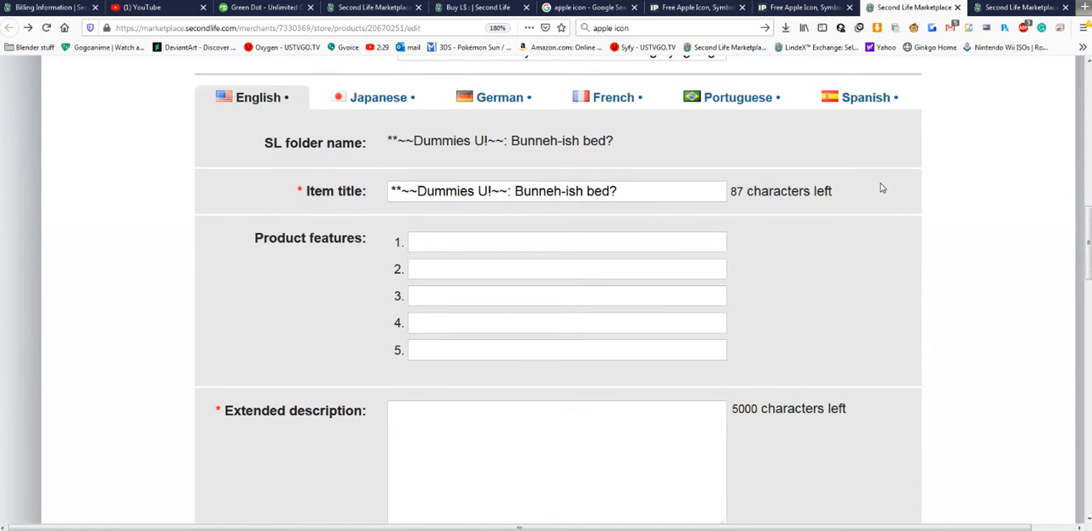
pyautogui.scroll(2, 882, 188)
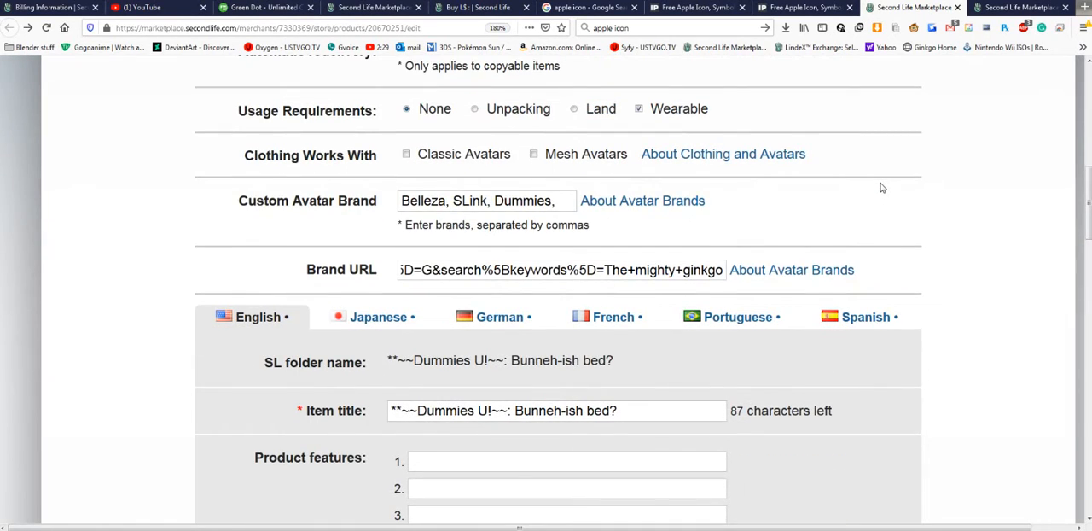
pyautogui.scroll(-1, 882, 186)
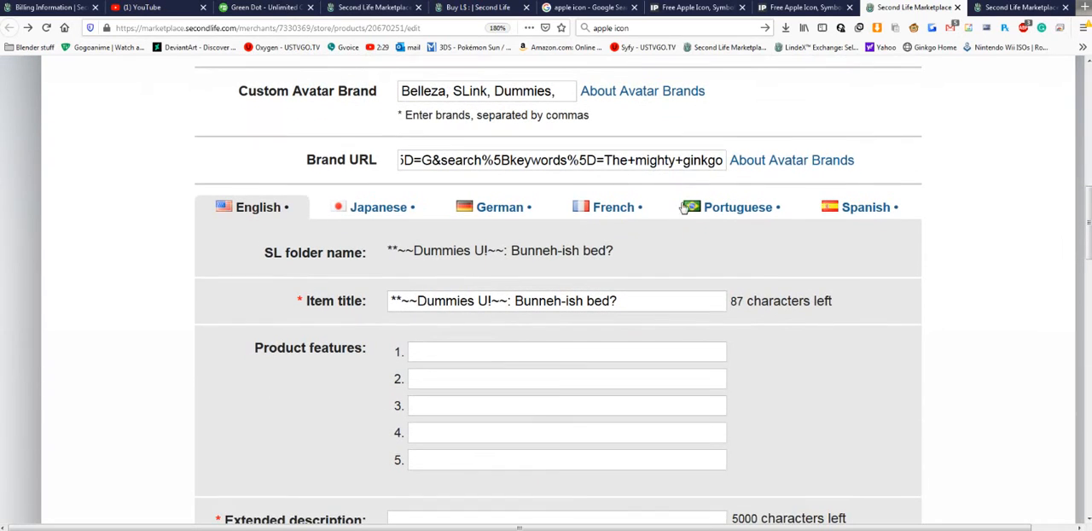
pyautogui.click(401, 215)
pyautogui.click(499, 214)
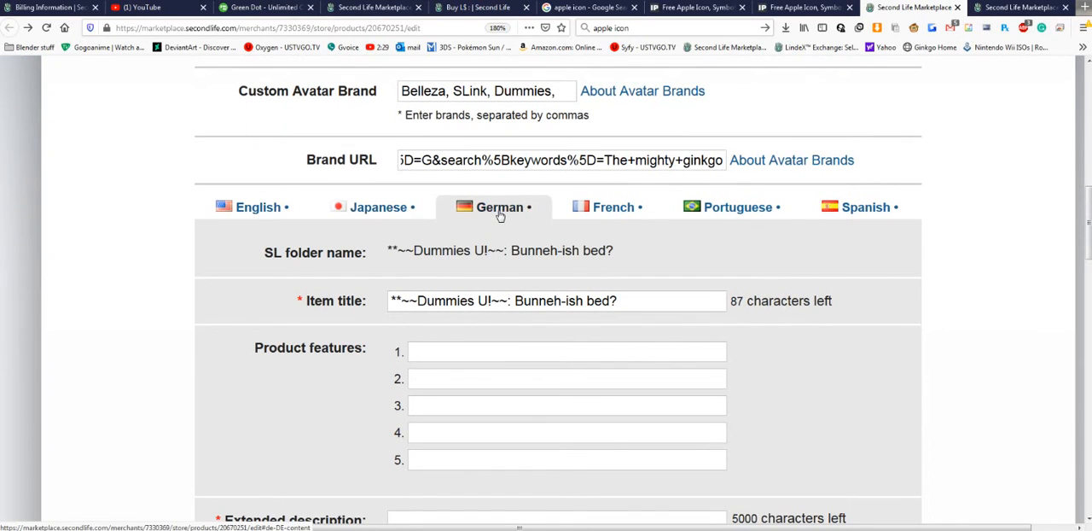
pyautogui.click(619, 215)
pyautogui.click(731, 208)
pyautogui.click(863, 209)
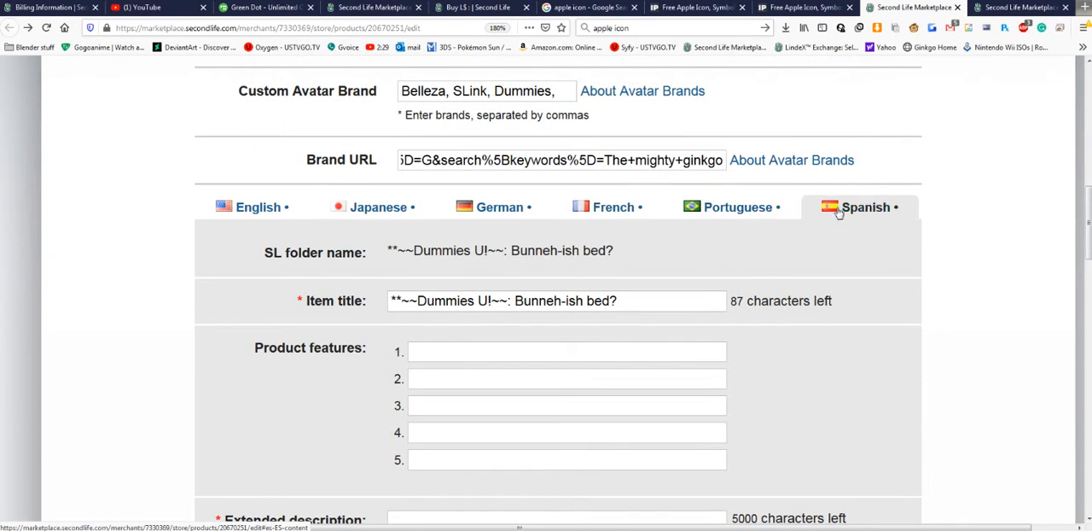
pyautogui.click(285, 215)
# - Cut the English item title "**~~Dummies U!~~: Bunneh-ish bed?" and paste it back into the same field
pyautogui.scroll(-1, 285, 215)
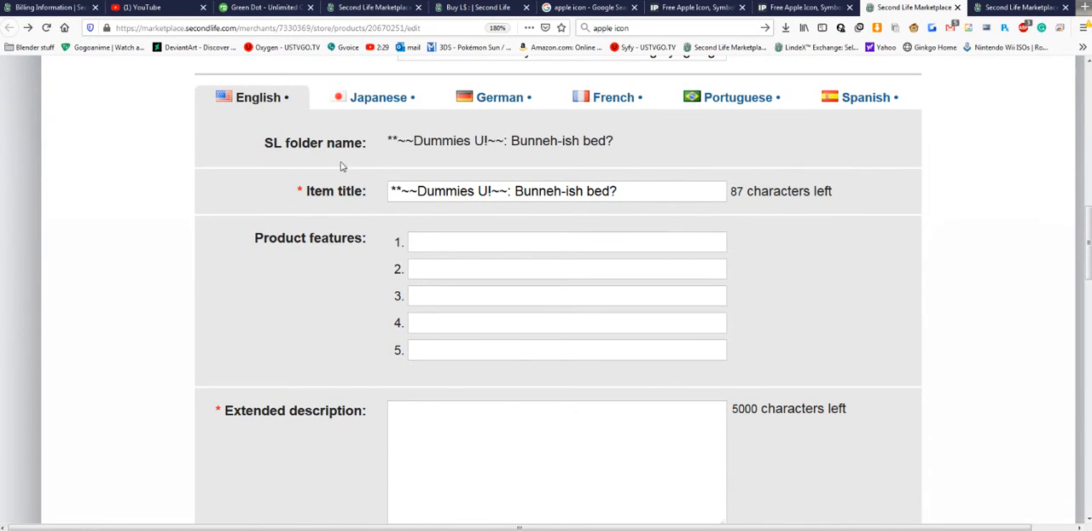
pyautogui.scroll(3, 660, 209)
pyautogui.scroll(-4, 661, 210)
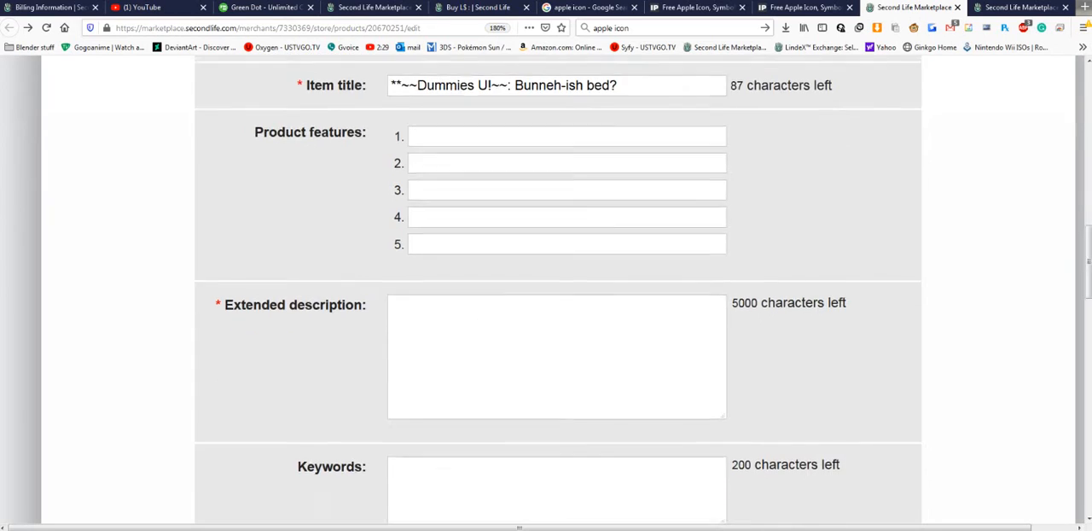
pyautogui.scroll(1, 712, 217)
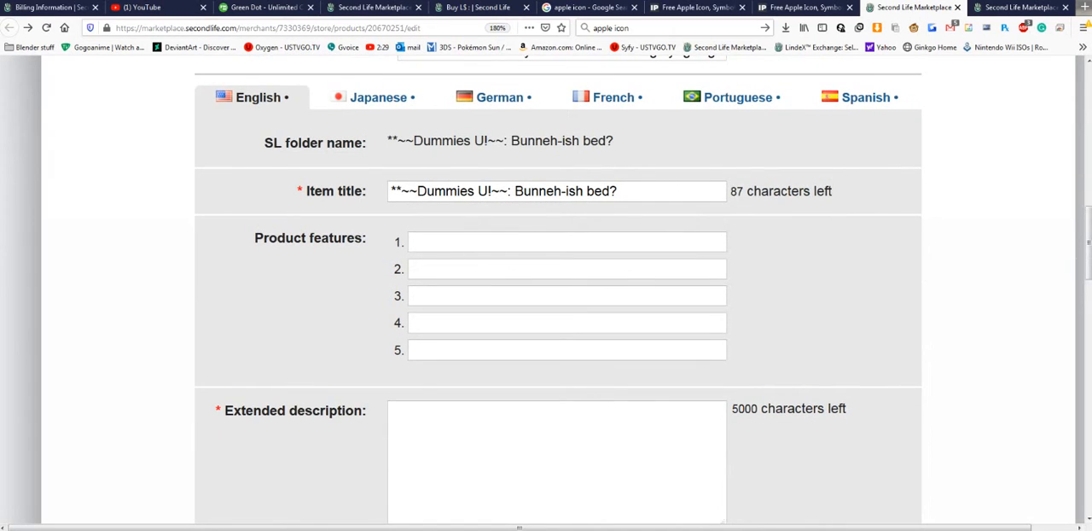
pyautogui.click(638, 195)
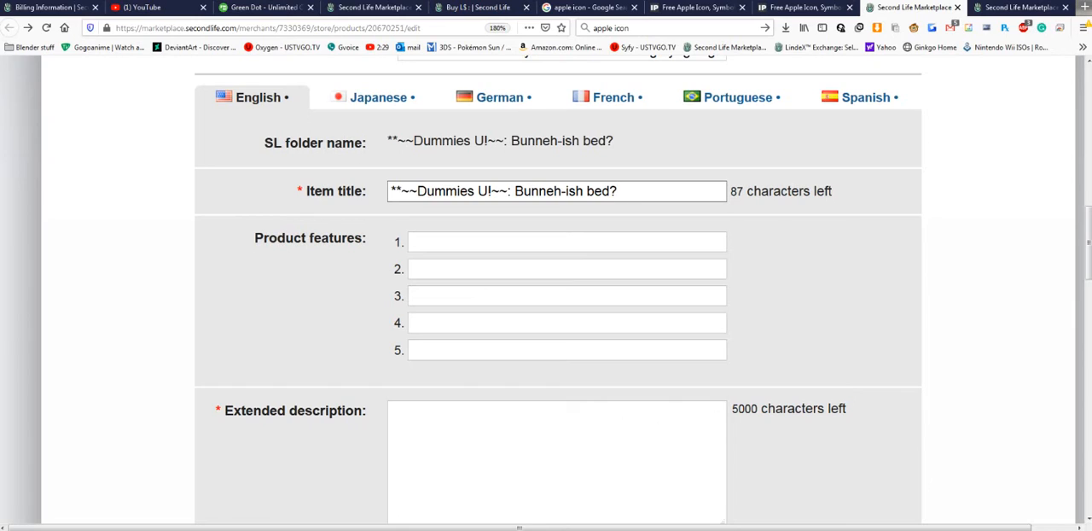
pyautogui.moveTo(618, 191); pyautogui.dragTo(389, 191)
pyautogui.hotkey('ctrl', 'c')
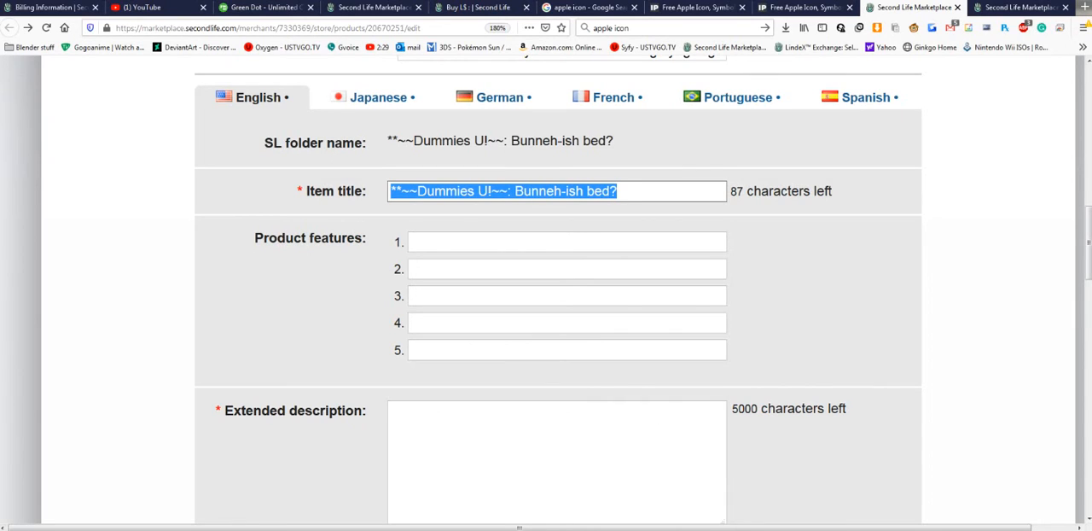
pyautogui.rightClick(448, 195)
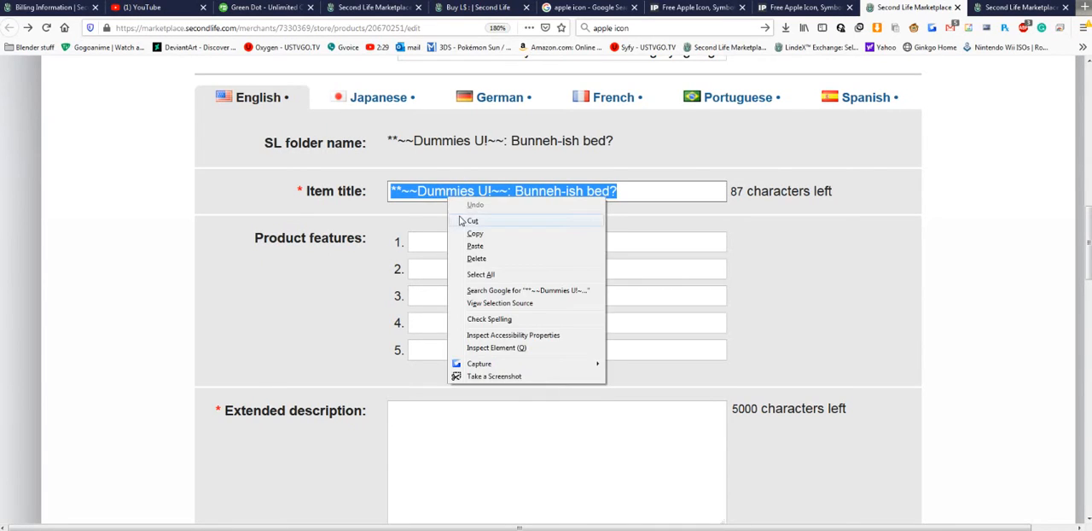
pyautogui.click(471, 221)
pyautogui.press('Escape')
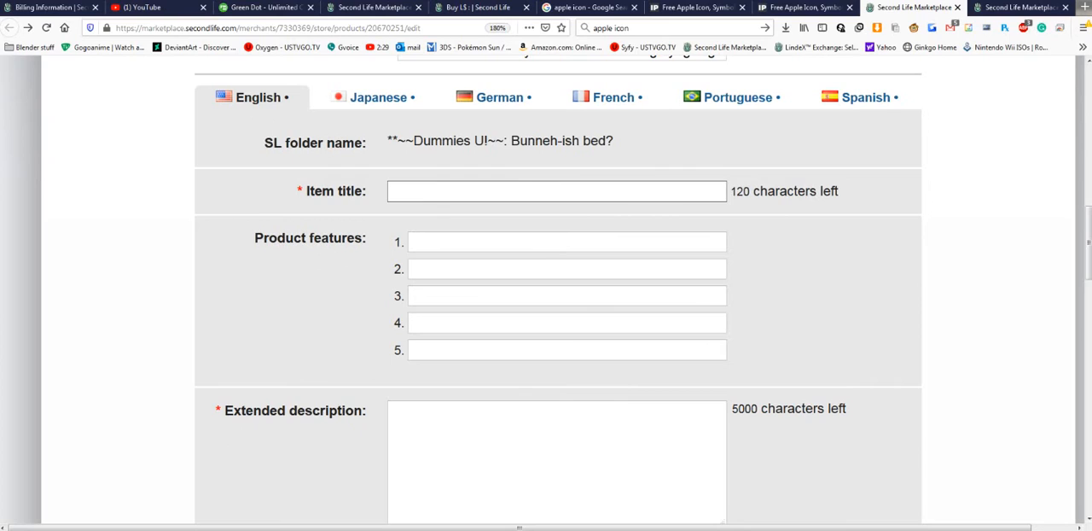
pyautogui.hotkey('ctrl', 'v')
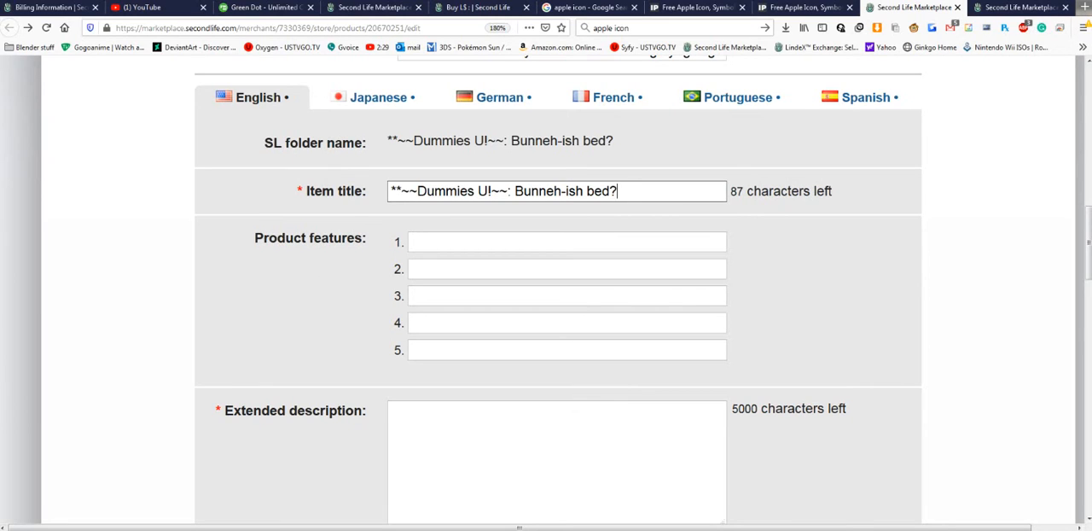
# - Enter "Just a bed" as the first product feature of the English listing
pyautogui.click(489, 242)
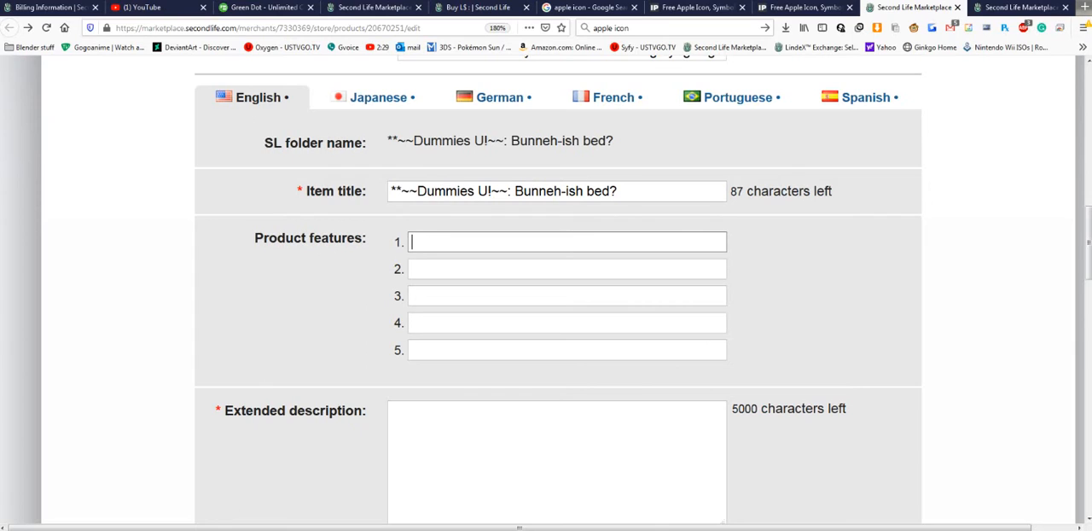
pyautogui.write('Just a bed')
pyautogui.press('Tab')
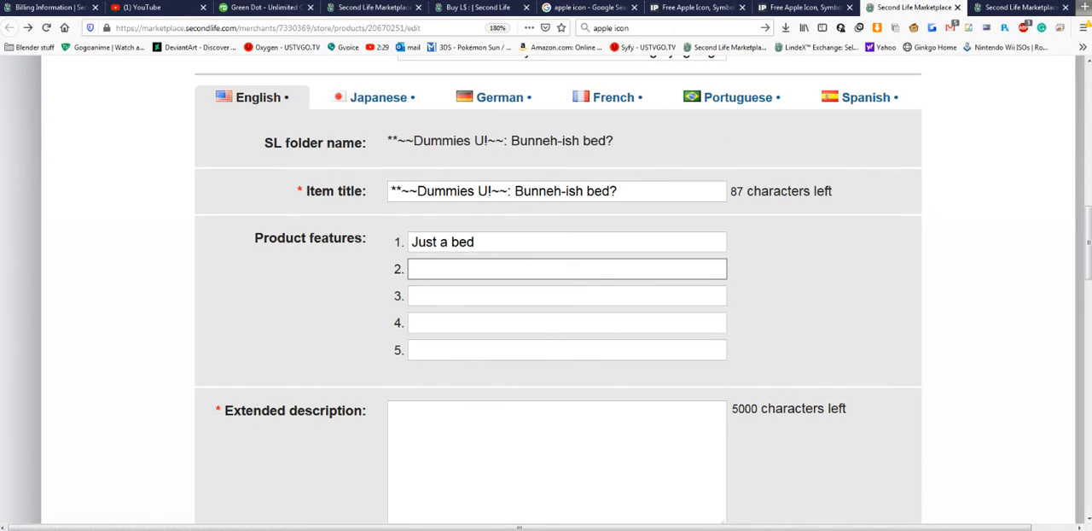
# - Write the extended description "Just a prim like mesh bed no animations just here for a demo for a tutorial enjoy"
pyautogui.press('Tab')
pyautogui.press('Tab')
pyautogui.press('Tab')
pyautogui.press('Tab')
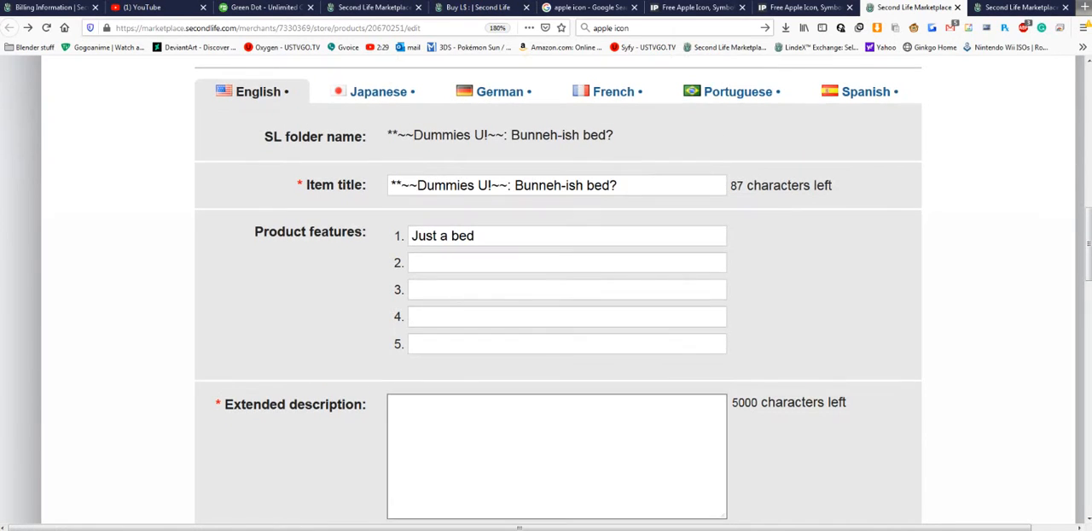
pyautogui.scroll(-4, 360, 253)
pyautogui.scroll(1, 350, 248)
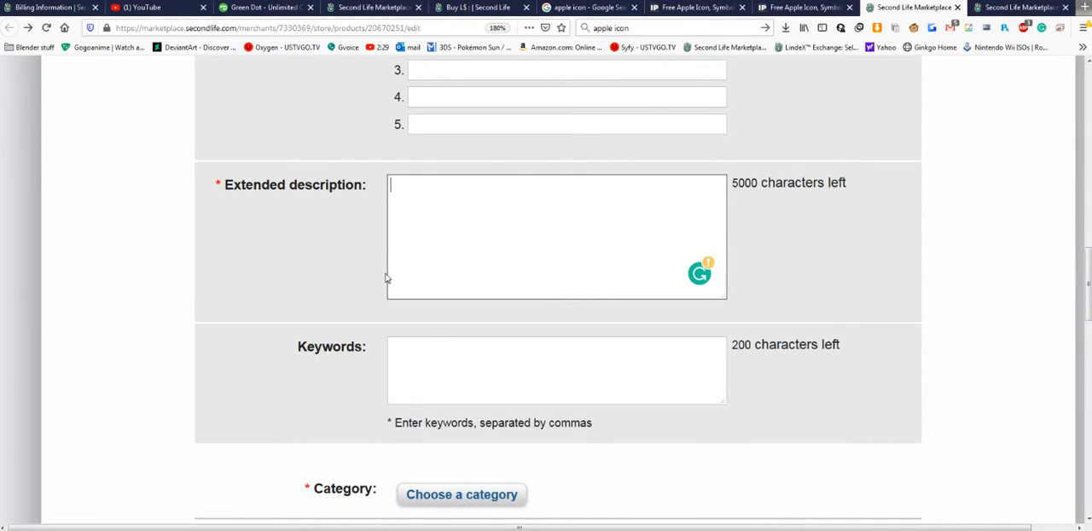
pyautogui.write('Just a prim')
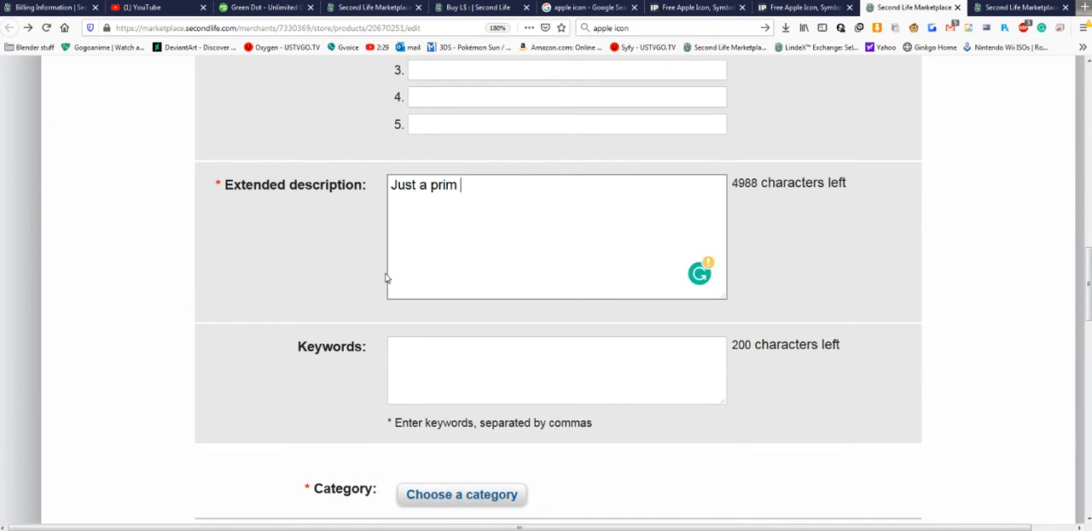
pyautogui.press('BackSpace')
pyautogui.press('BackSpace')
pyautogui.press('BackSpace')
pyautogui.press('BackSpace')
pyautogui.write('prim like mesh bed ')
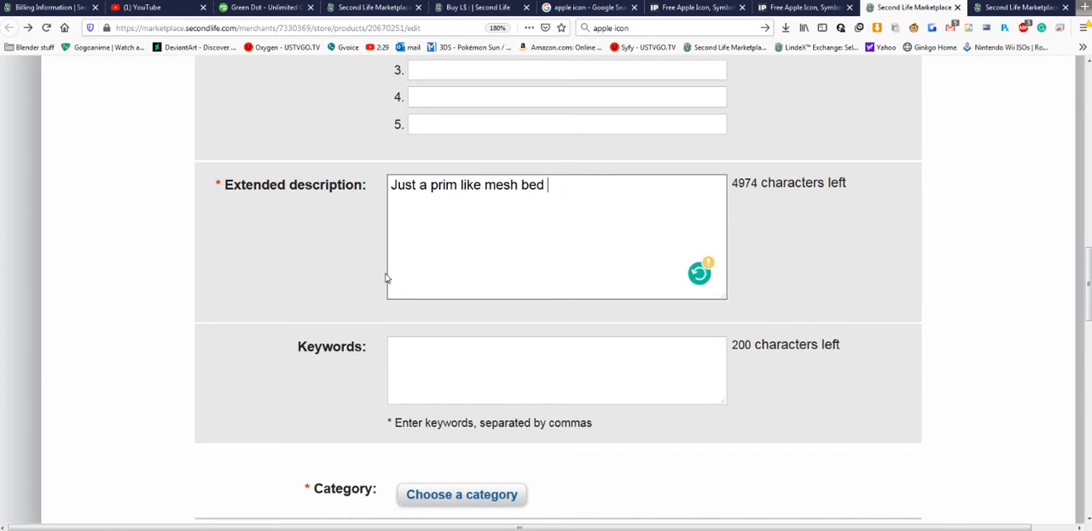
pyautogui.write('no animations ')
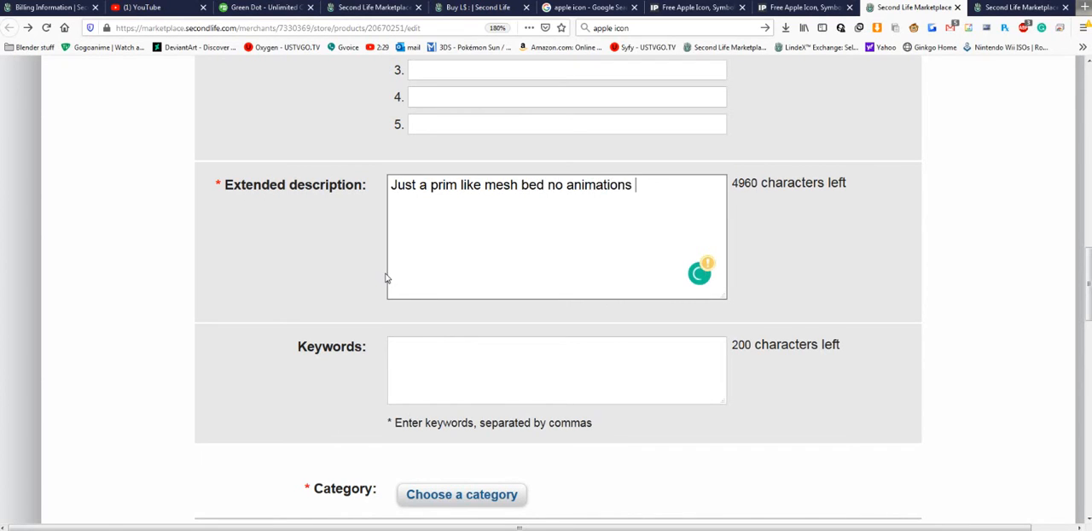
pyautogui.write('just here for a dem')
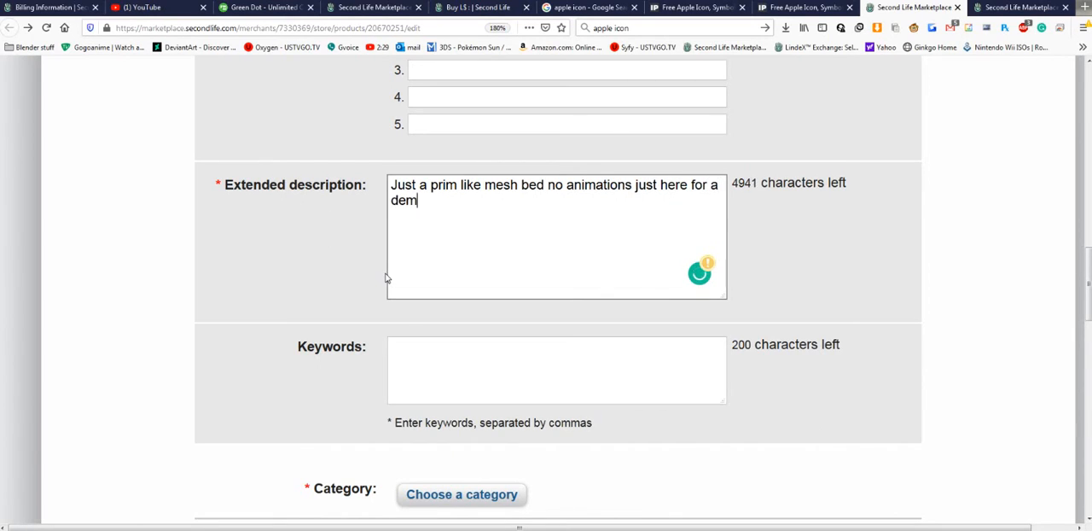
pyautogui.write('o for a tutorial enjoy')
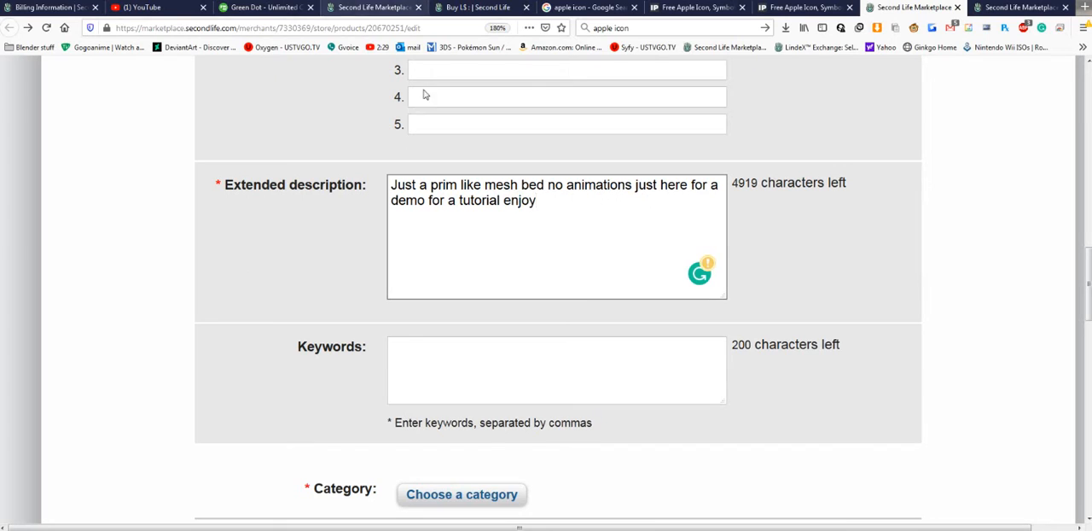
pyautogui.click(344, 307)
# - Enter the listing keywords "8bit, bunny, bed, 8bit bunny bed,", correcting the misspelled "8but" to "8bit"
pyautogui.scroll(-1, 448, 316)
pyautogui.scroll(-1, 452, 290)
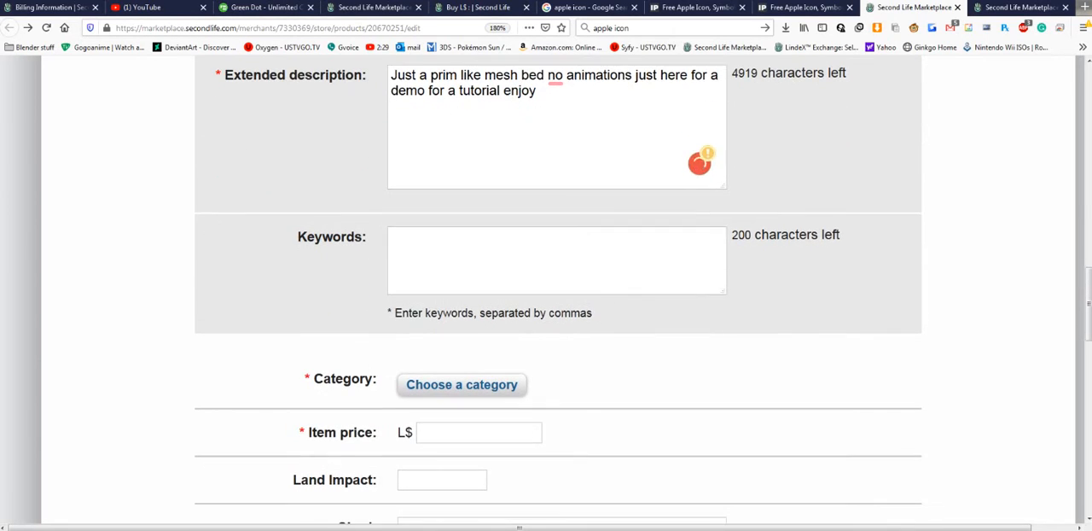
pyautogui.click(452, 260)
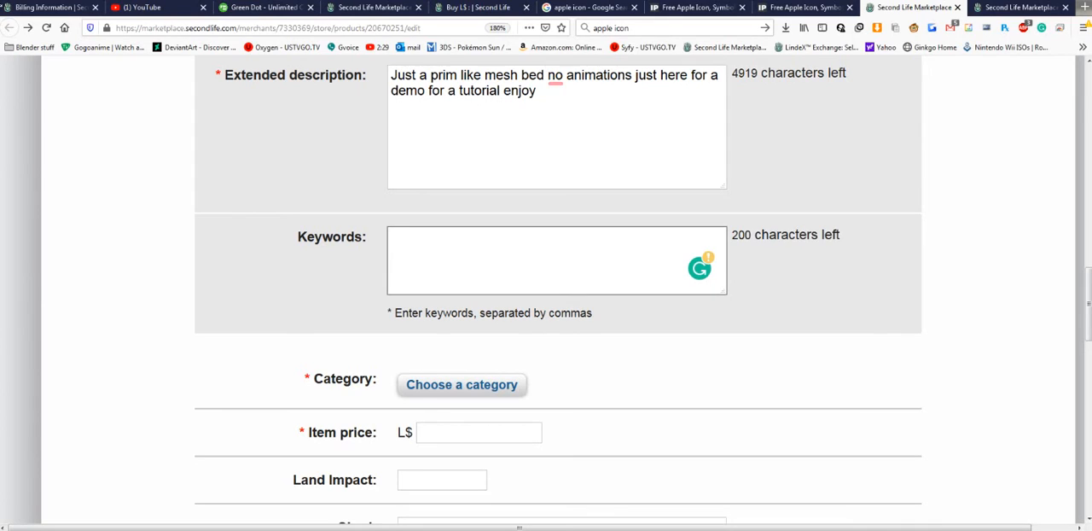
pyautogui.write('8bit,')
pyautogui.write('bunny, be')
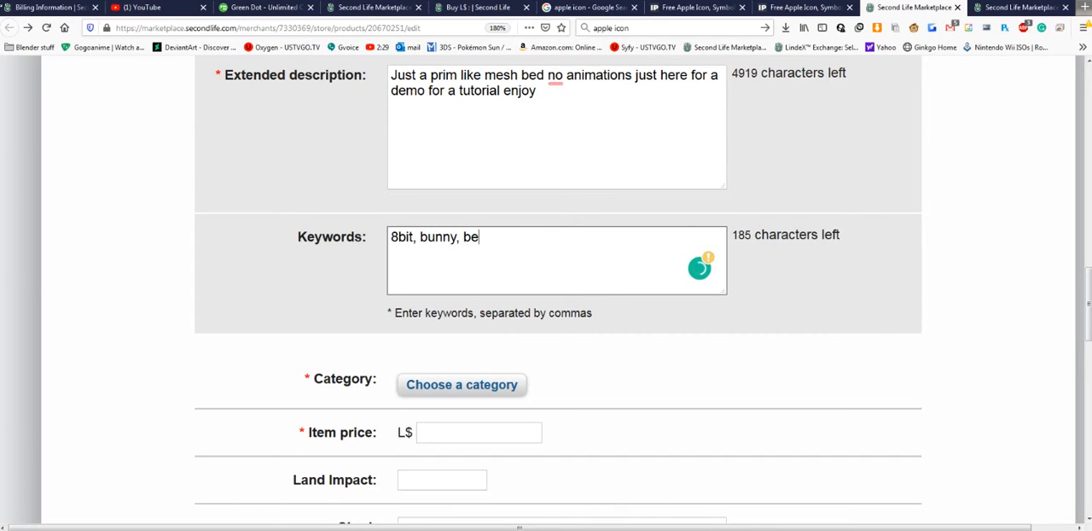
pyautogui.write('d, 8but bunny bed')
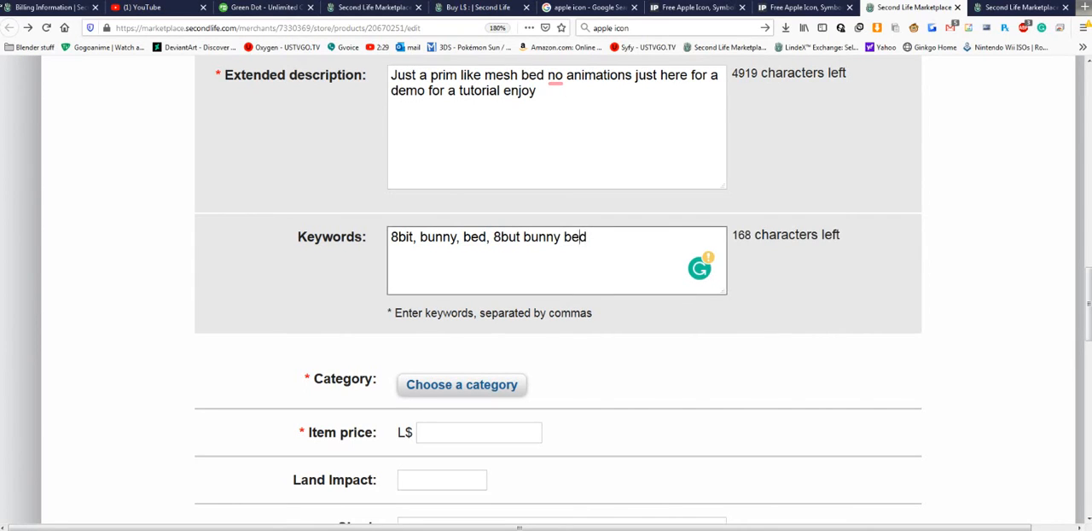
pyautogui.click(493, 236)
pyautogui.press('BackSpace')
pyautogui.write('i')
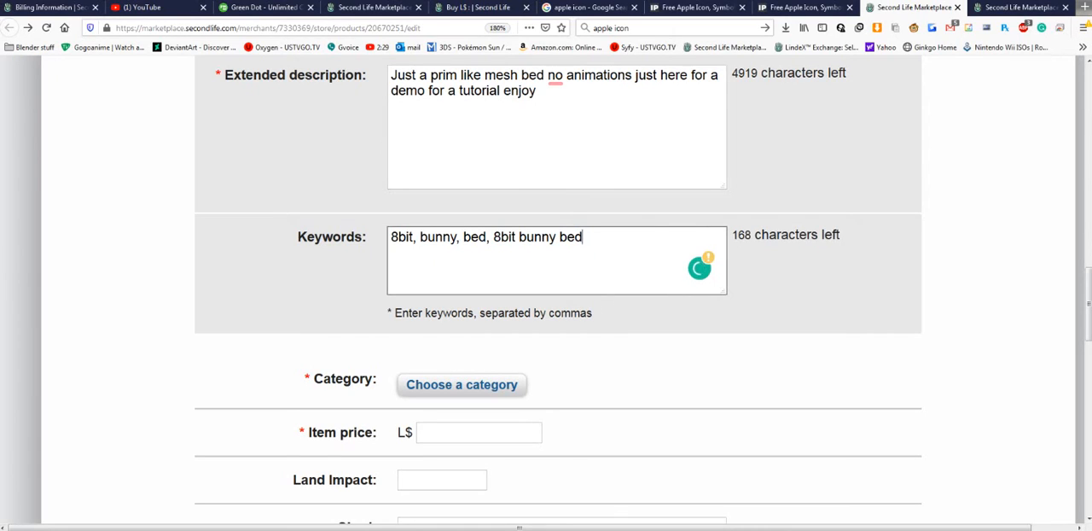
pyautogui.write(',')
pyautogui.write('8bit and binnny bed')
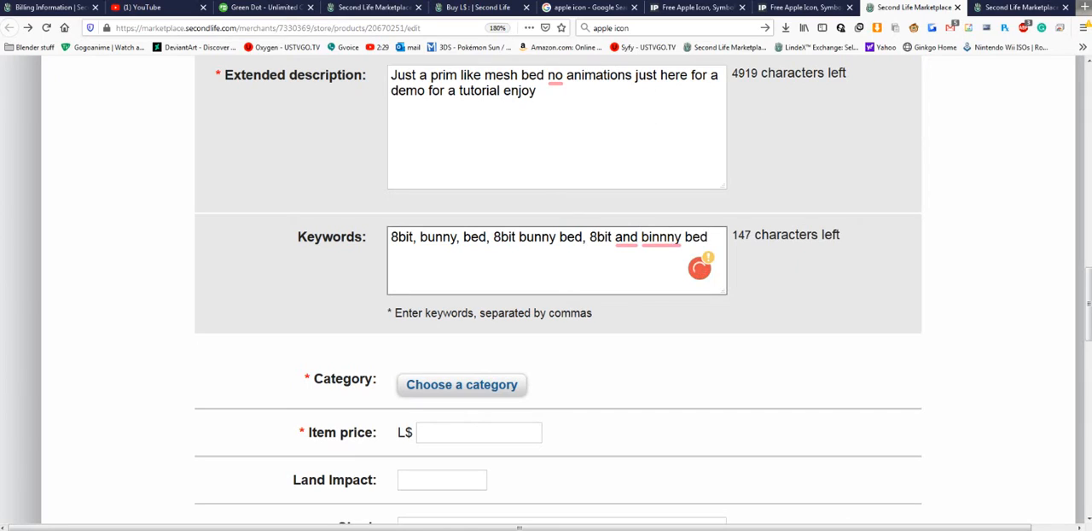
pyautogui.press('BackSpace')
pyautogui.press('BackSpace')
pyautogui.press('BackSpace')
pyautogui.press('BackSpace')
pyautogui.press('BackSpace')
pyautogui.press('BackSpace')
pyautogui.press('BackSpace')
pyautogui.press('BackSpace')
pyautogui.press('BackSpace')
pyautogui.press('BackSpace')
pyautogui.press('BackSpace')
pyautogui.press('BackSpace')
pyautogui.press('BackSpace')
pyautogui.press('BackSpace')
pyautogui.press('BackSpace')
pyautogui.press('BackSpace')
pyautogui.press('BackSpace')
pyautogui.press('BackSpace')
pyautogui.press('BackSpace')
pyautogui.press('BackSpace')
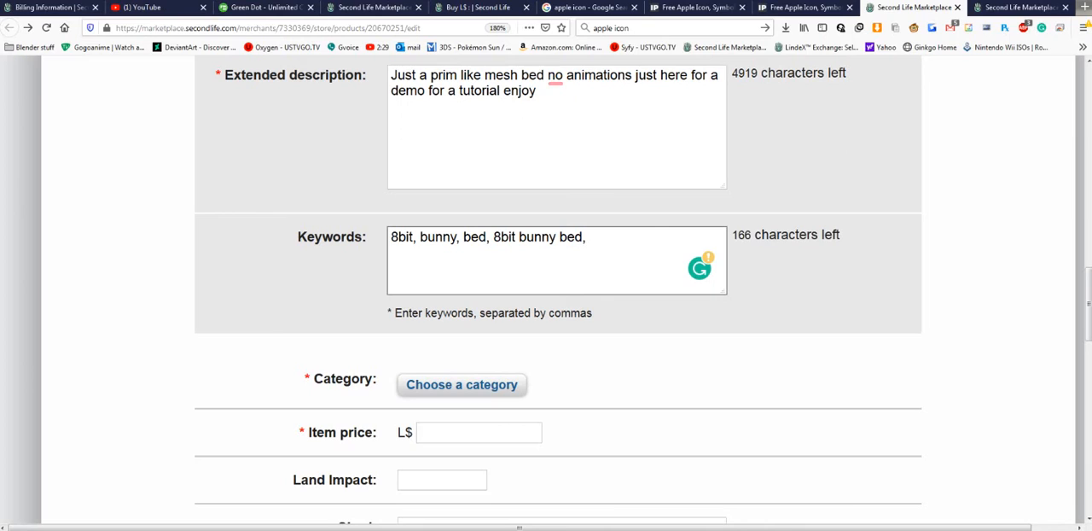
pyautogui.press('BackSpace')
# - Add the keyword "free" after "8bit bunny bed," and accept the suggested space before it
pyautogui.moveTo(494, 237); pyautogui.dragTo(583, 237)
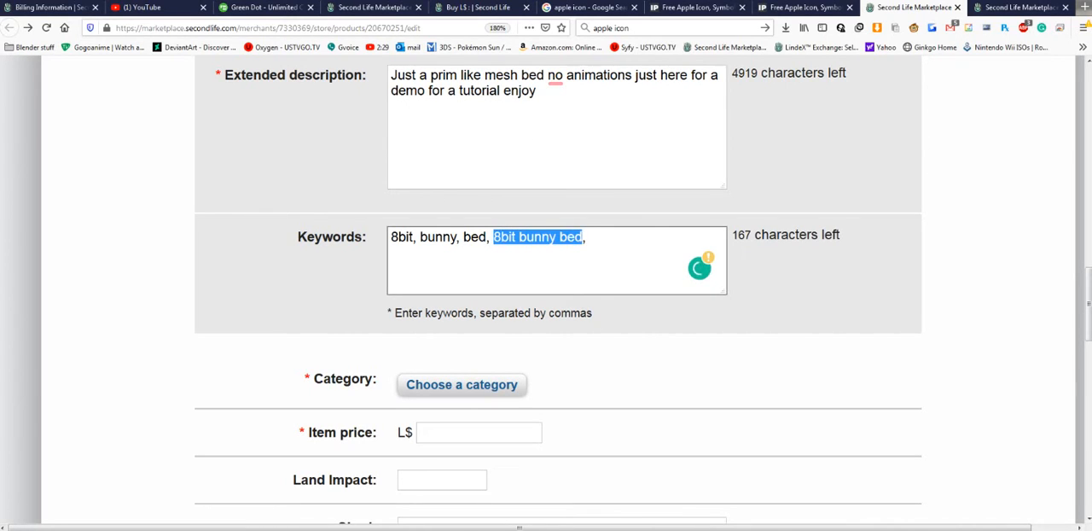
pyautogui.click(588, 238)
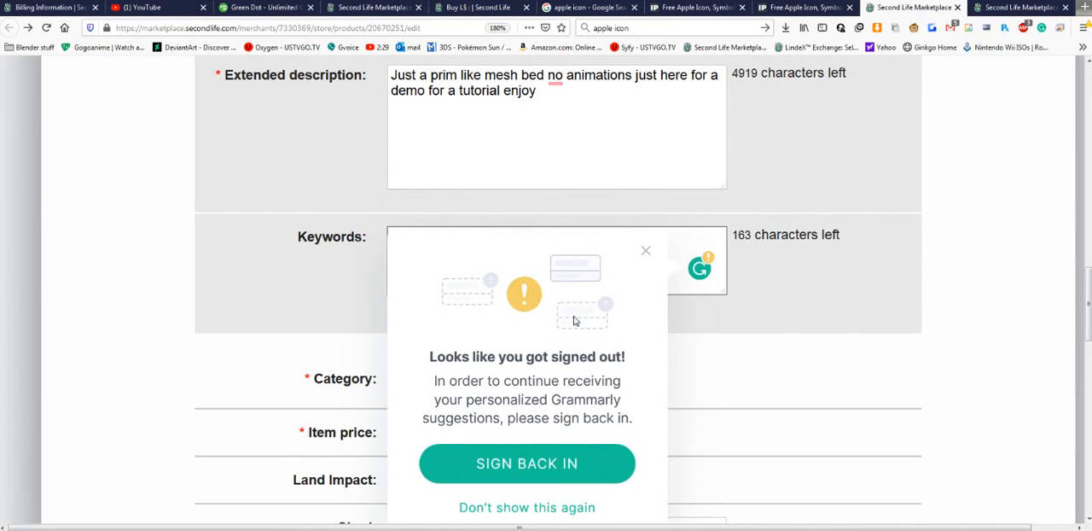
pyautogui.click(646, 253)
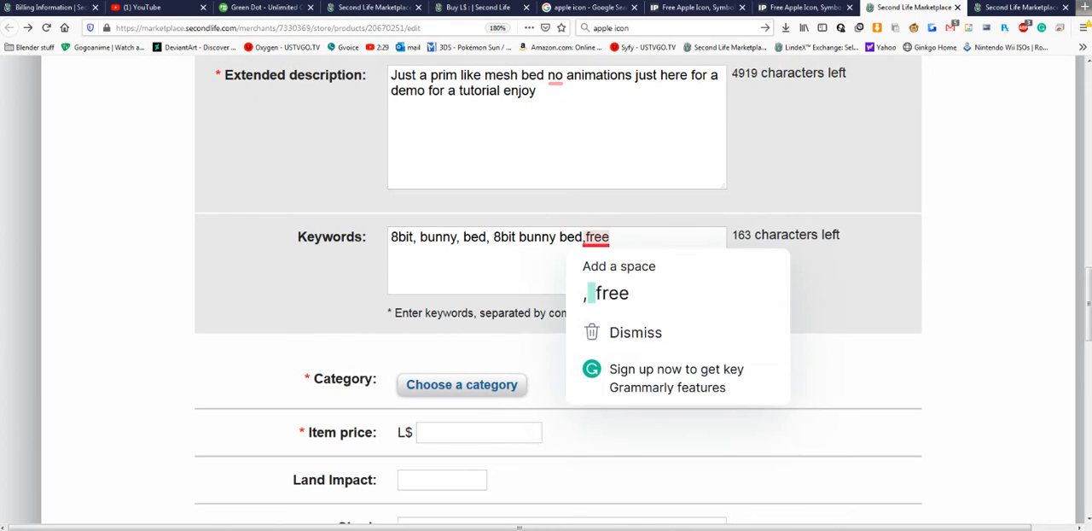
pyautogui.click(586, 238)
pyautogui.click(607, 292)
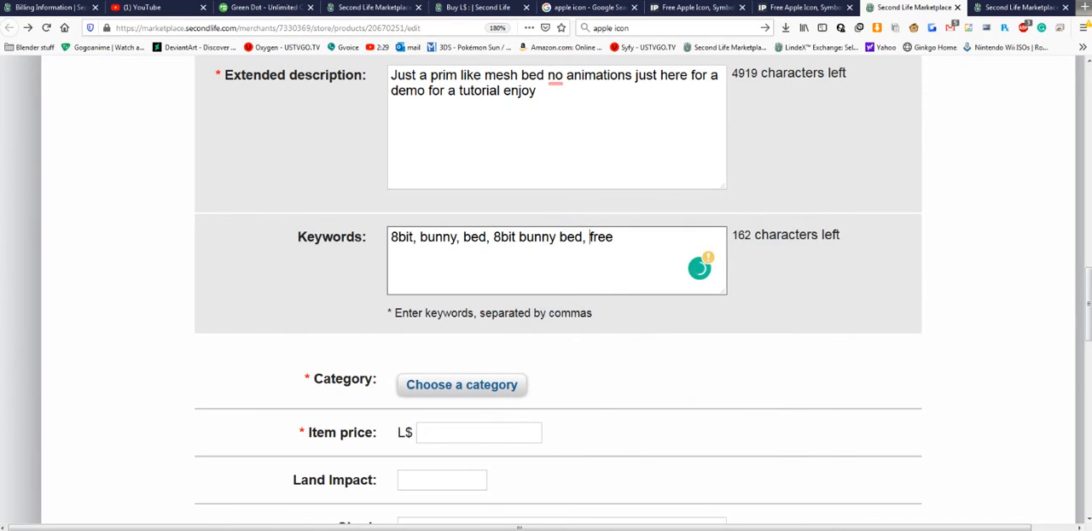
# - Remove the spaces before the keywords "free", "8bit bunny bed" and "bed", and append ",freebie," to the list
pyautogui.press('BackSpace')
pyautogui.press('BackSpace')
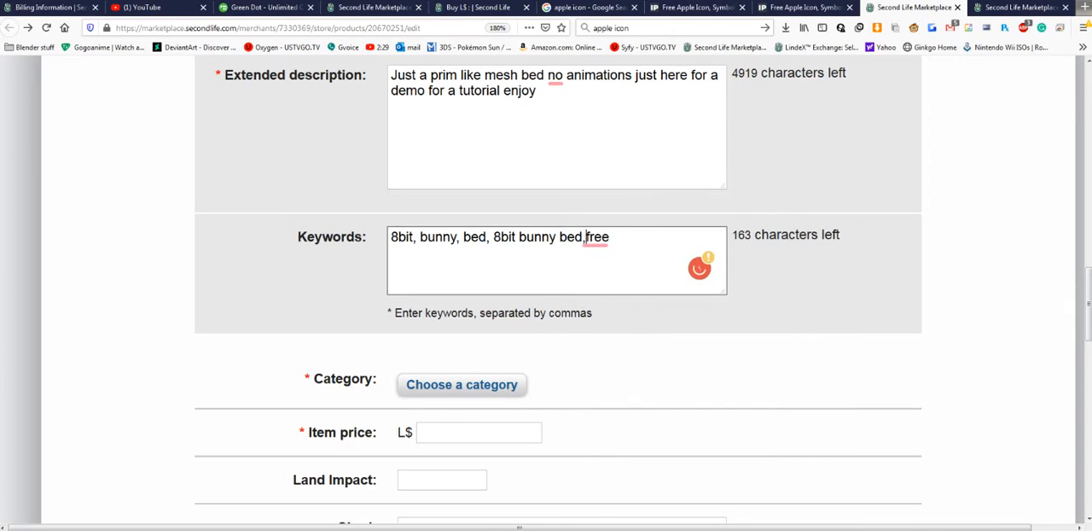
pyautogui.press('Left')
pyautogui.press('Left')
pyautogui.press('Left')
pyautogui.press('Left')
pyautogui.press('Left')
pyautogui.press('Left')
pyautogui.press('Left')
pyautogui.press('Left')
pyautogui.press('Left')
pyautogui.press('Left')
pyautogui.press('Left')
pyautogui.press('Left')
pyautogui.press('BackSpace')
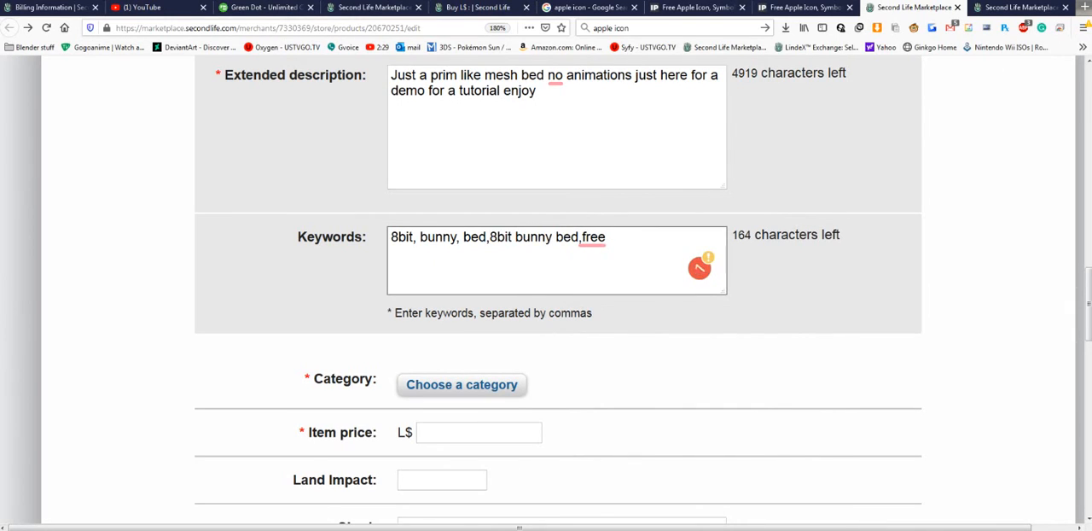
pyautogui.press('Left')
pyautogui.press('Left')
pyautogui.press('BackSpace')
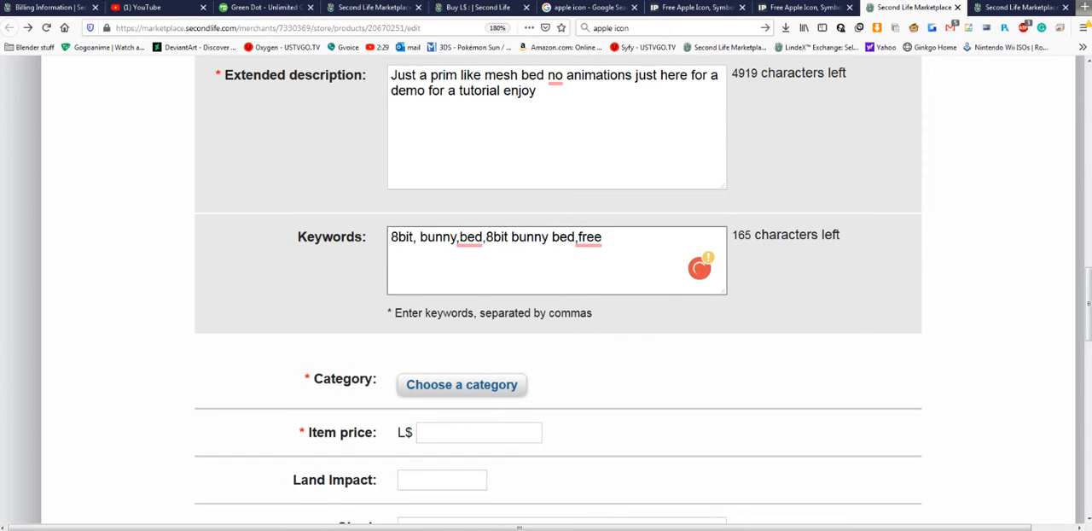
pyautogui.write(',freebie,')
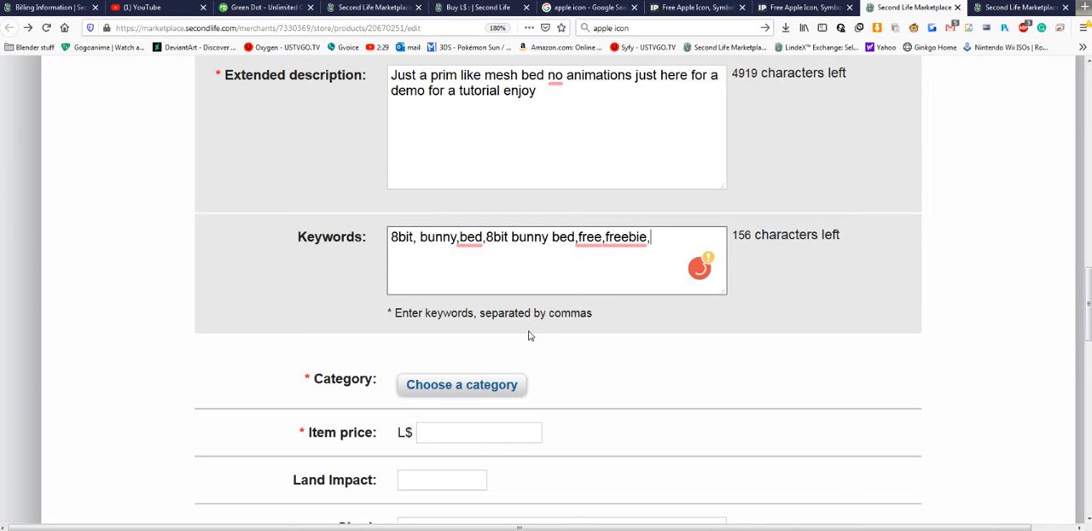
# - Search the listing categories for "bed" and choose Home and Garden > Furniture > Bedroom Furniture > Beds
pyautogui.scroll(-1, 528, 335)
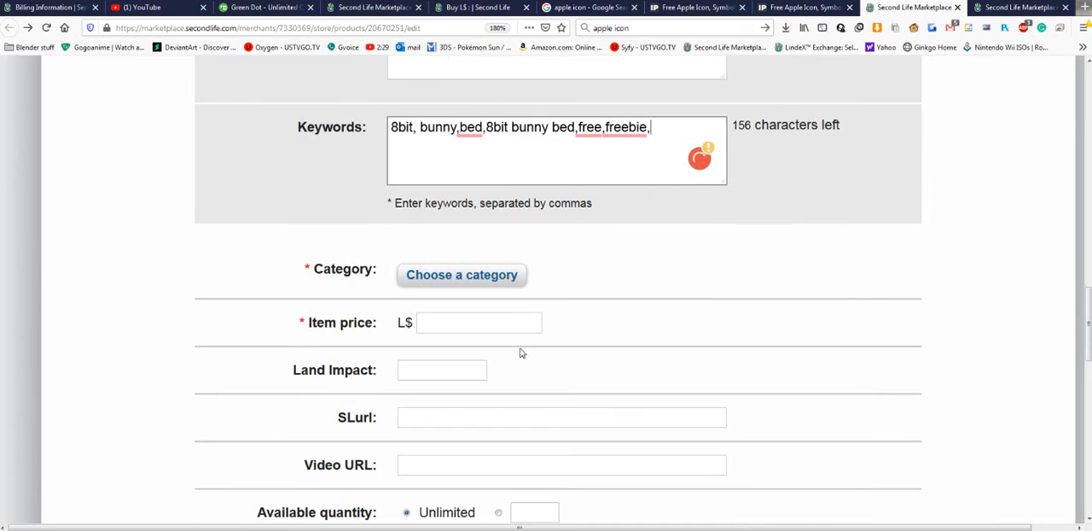
pyautogui.click(478, 282)
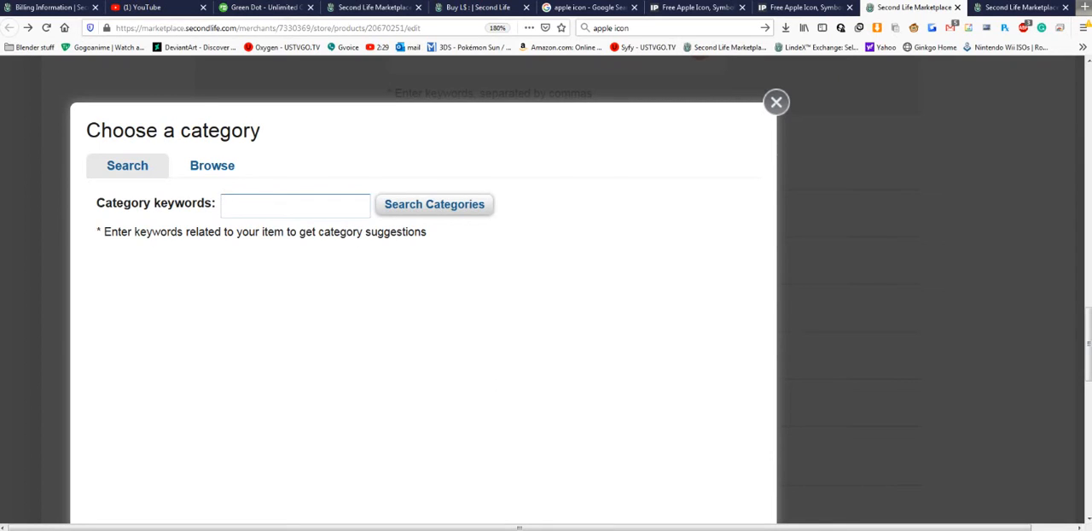
pyautogui.write('bed')
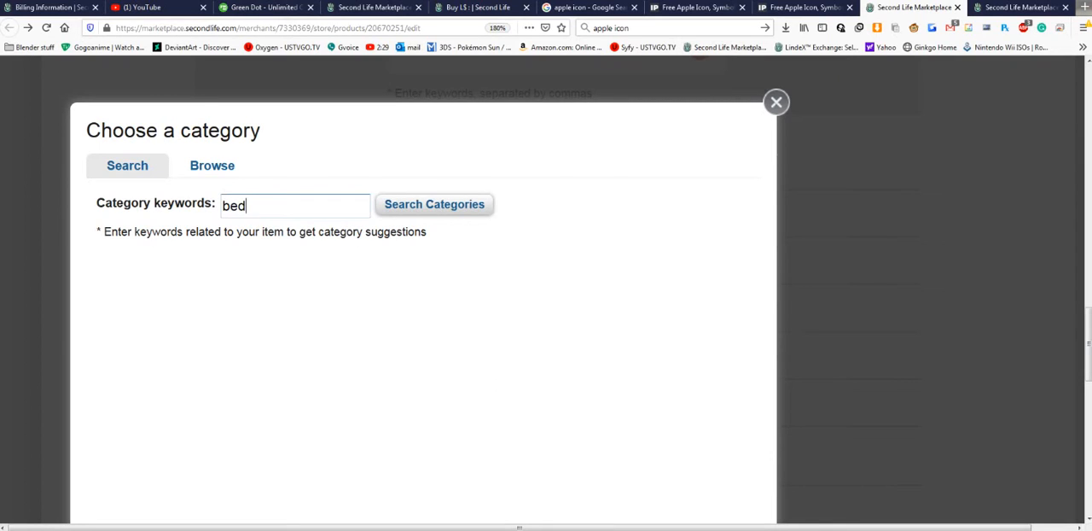
pyautogui.click(421, 215)
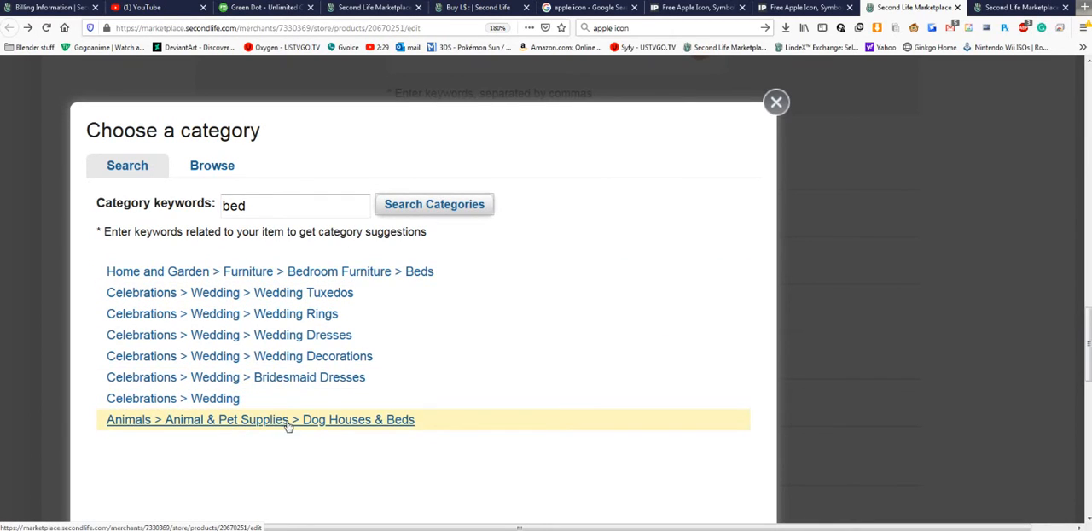
pyautogui.click(380, 282)
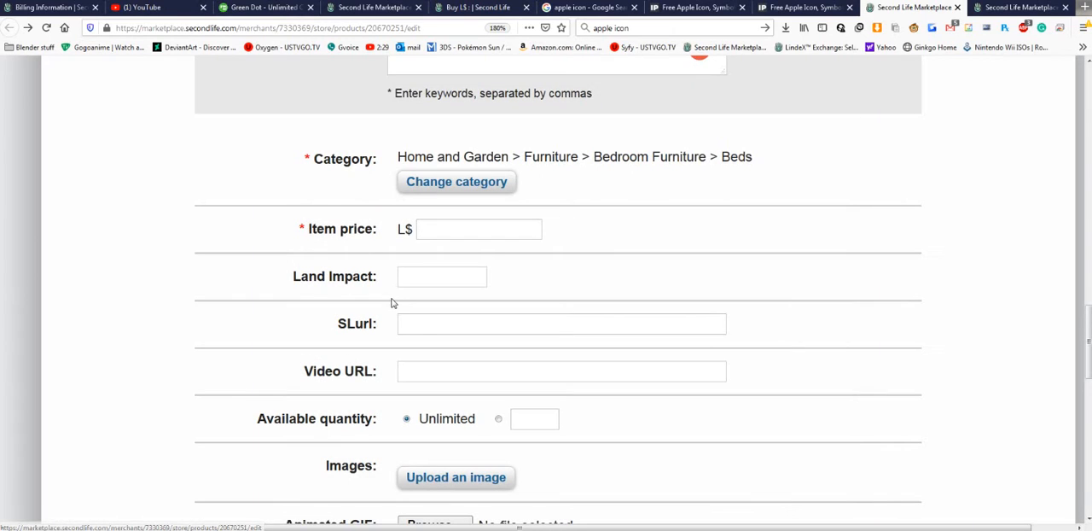
# - Set the listing's item price to L$ 0
pyautogui.click(478, 230)
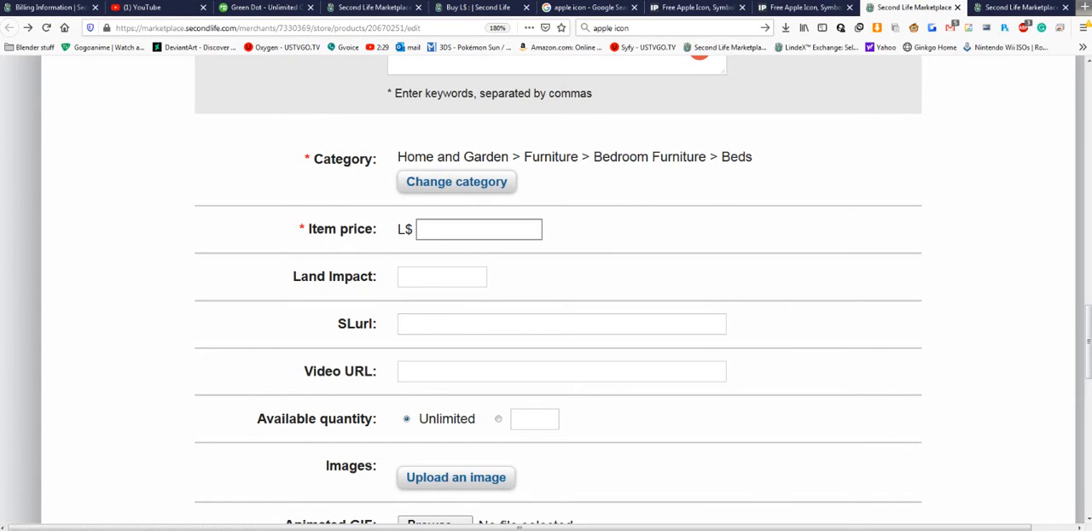
pyautogui.write('0')
pyautogui.click(631, 235)
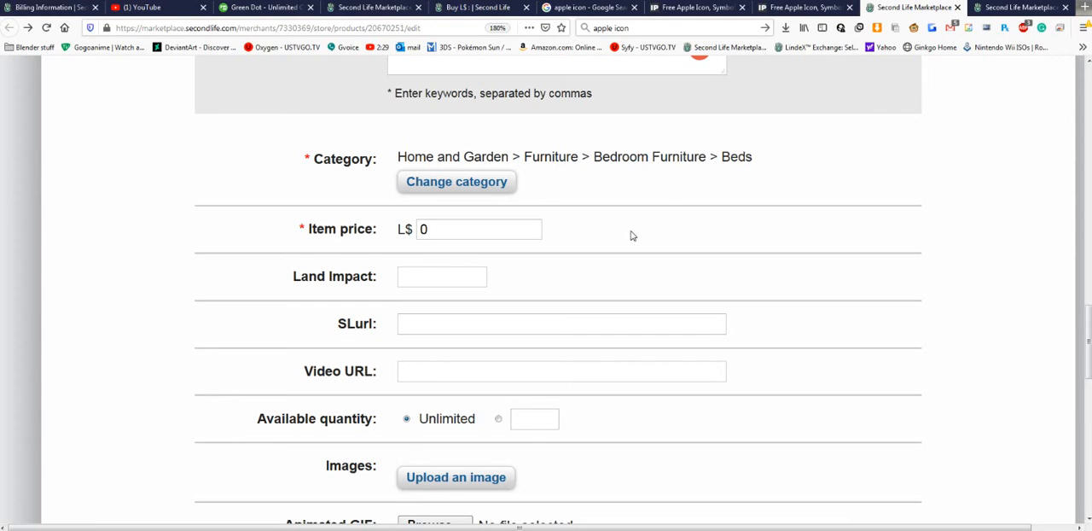
# - Check the bunny bed's land impact by editing it in Firestorm, and enter 1 as the listing's Land Impact
pyautogui.click(456, 270)
pyautogui.click(297, 529)
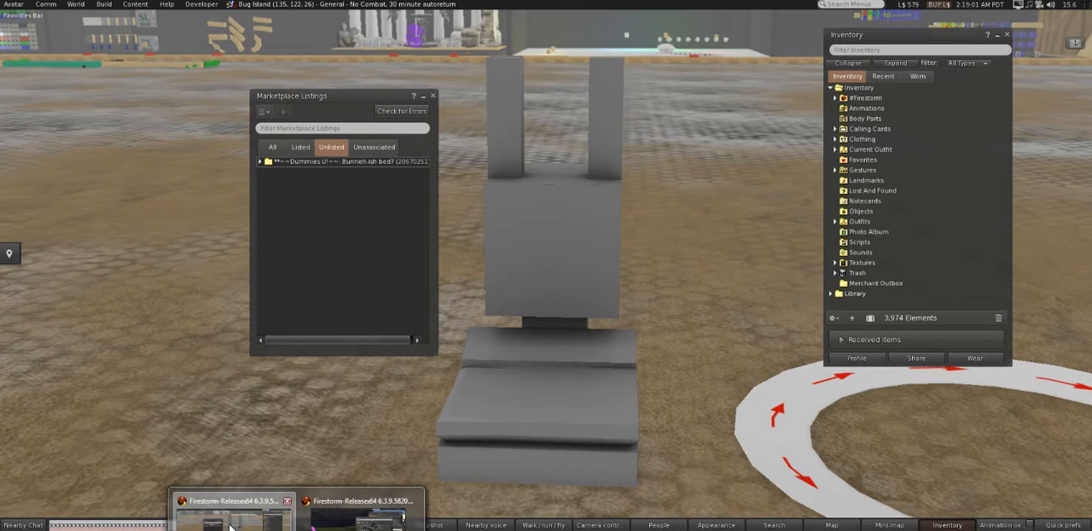
pyautogui.click(239, 522)
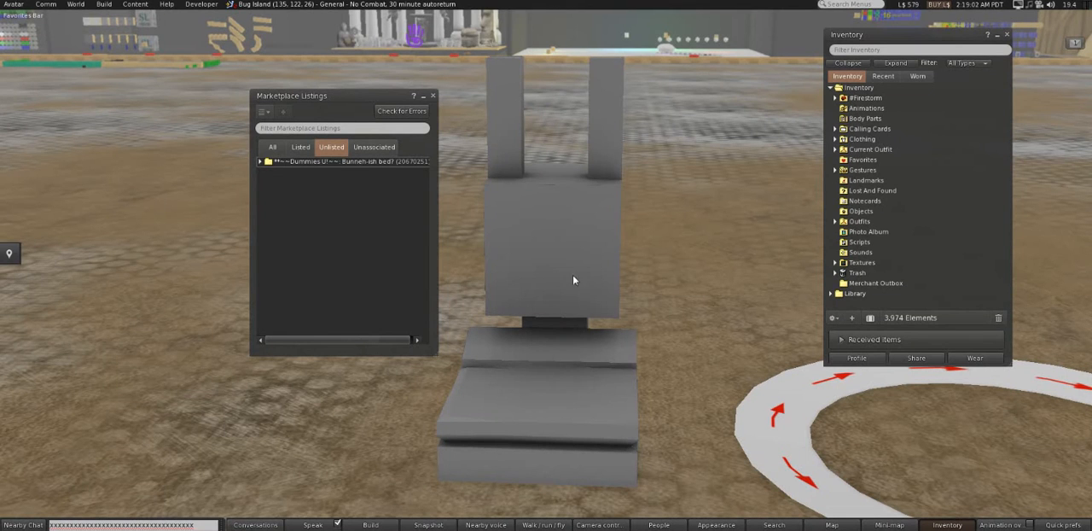
pyautogui.rightClick(525, 213)
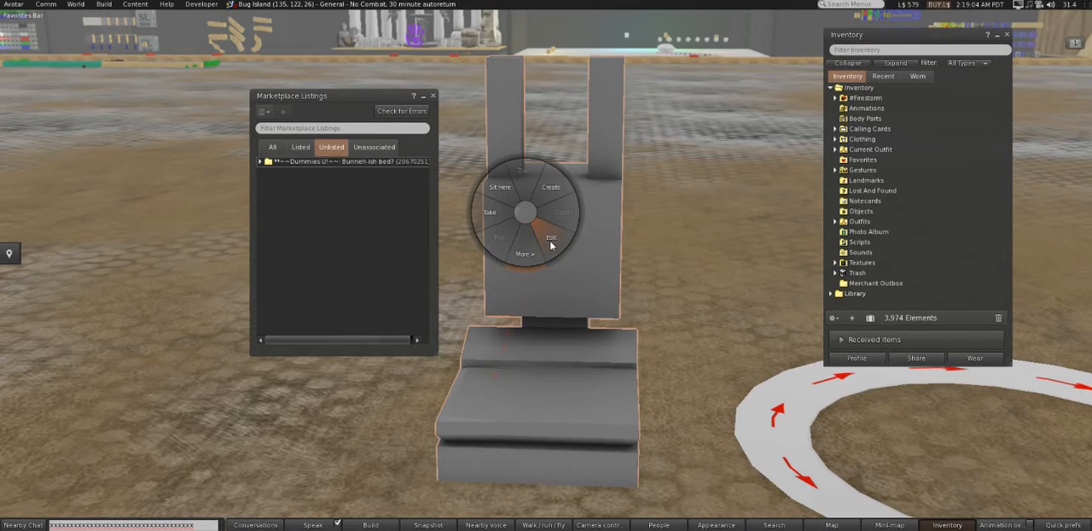
pyautogui.click(548, 238)
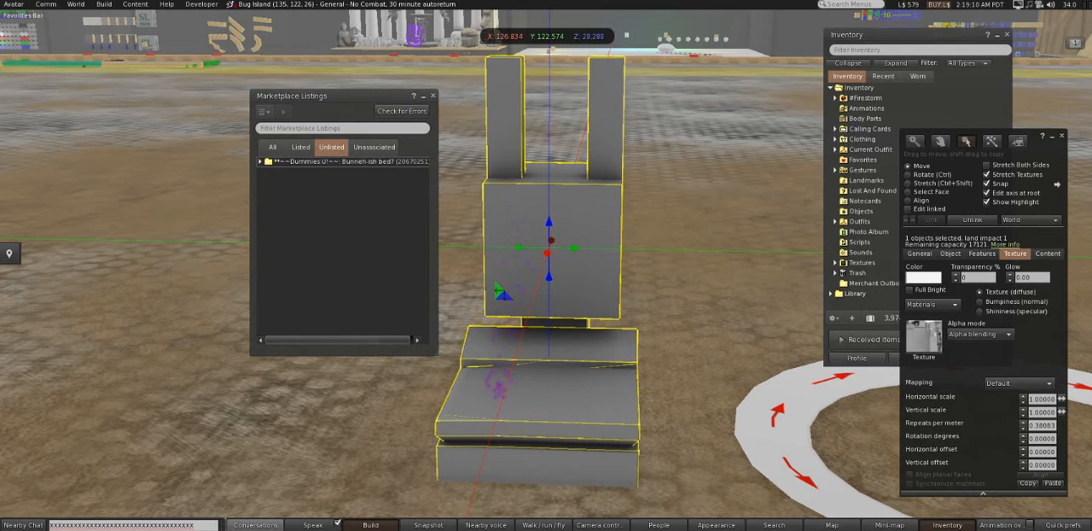
pyautogui.click(254, 529)
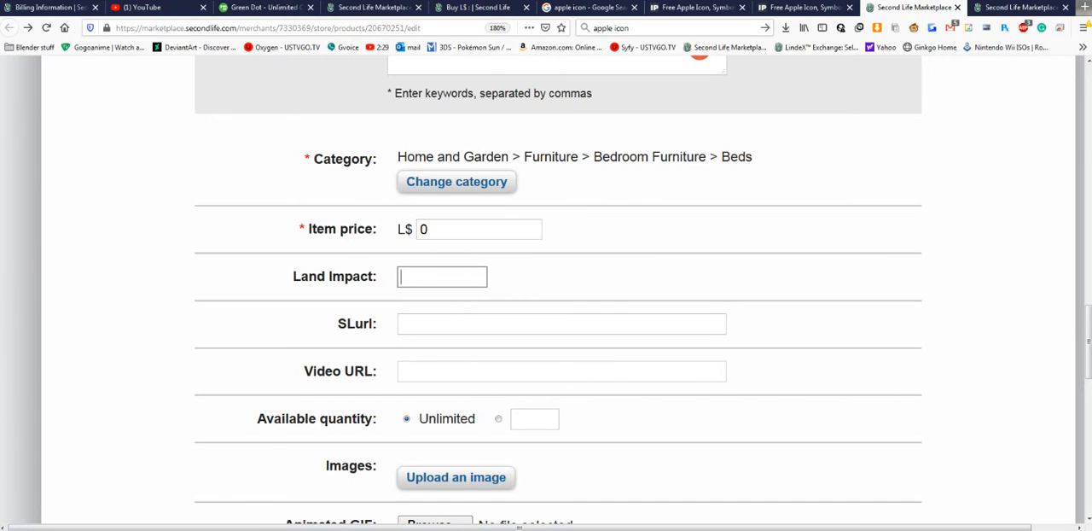
pyautogui.click(256, 528)
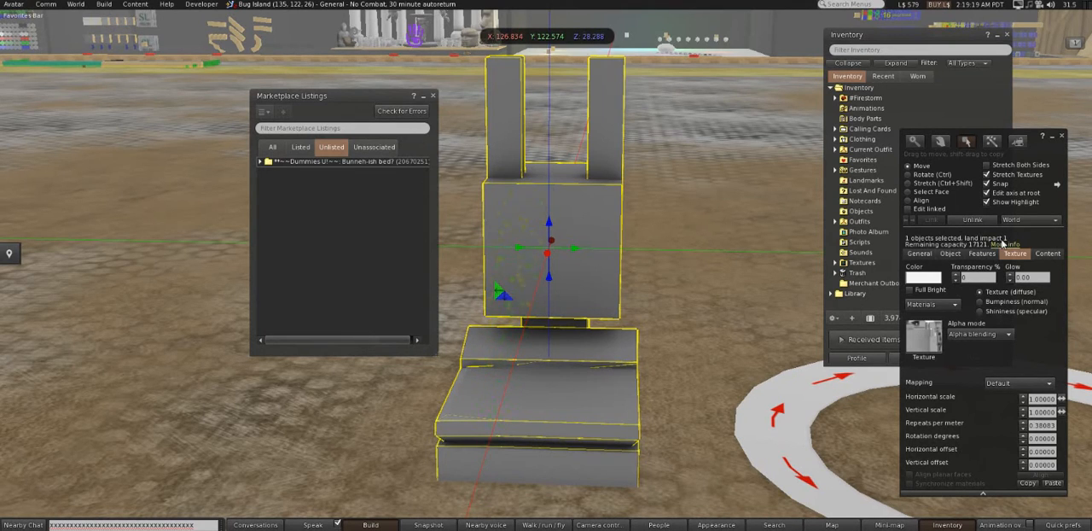
pyautogui.moveTo(270, 529)
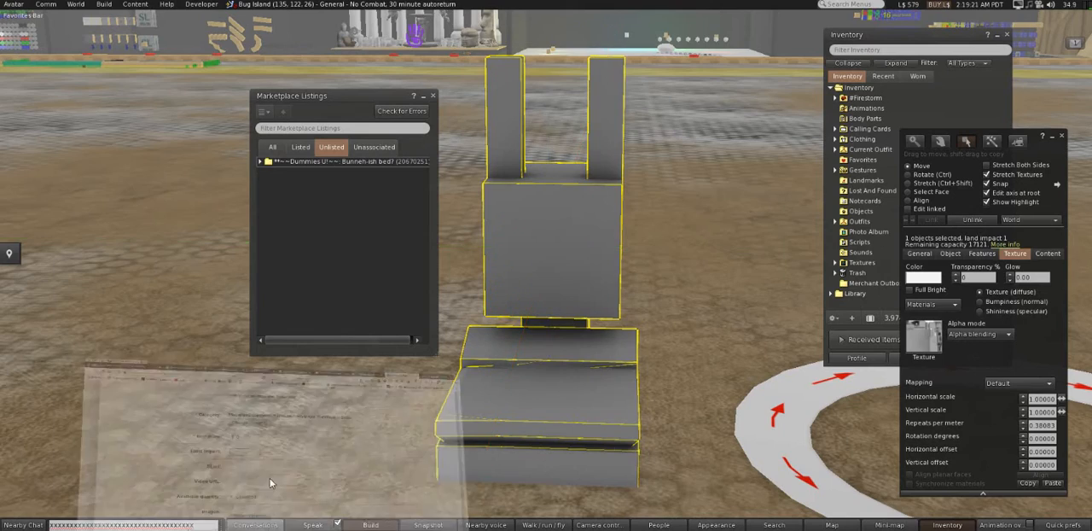
pyautogui.click(270, 478)
pyautogui.write('1')
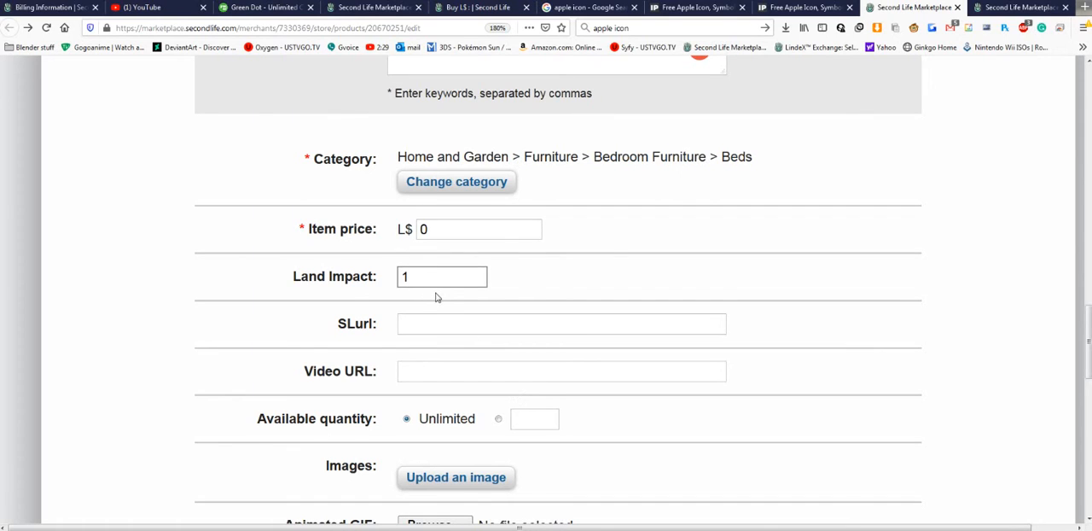
pyautogui.click(537, 305)
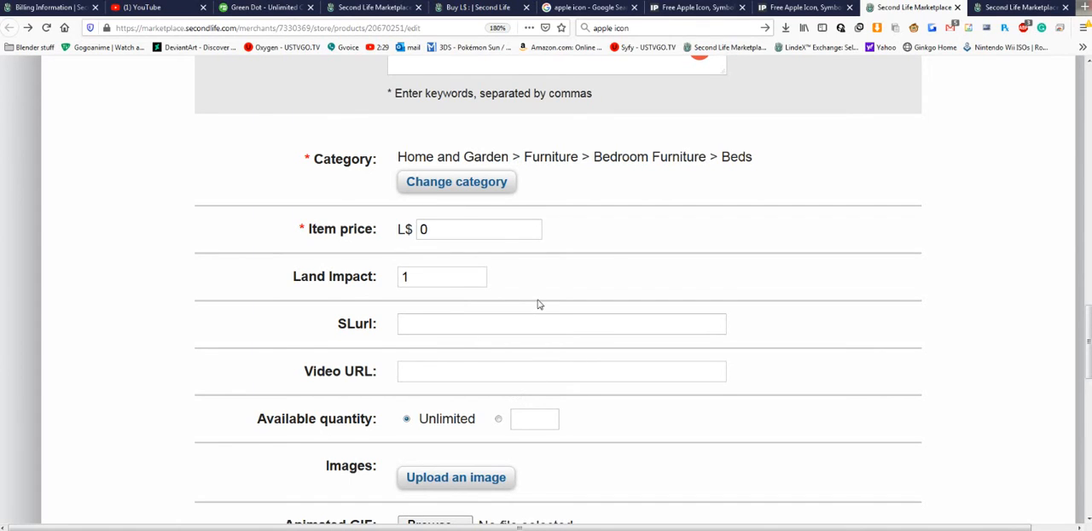
# - Switch to Firestorm, deselect the bed, and copy the SLurl of the current Bug Island location from the world map
pyautogui.click(425, 367)
pyautogui.click(450, 325)
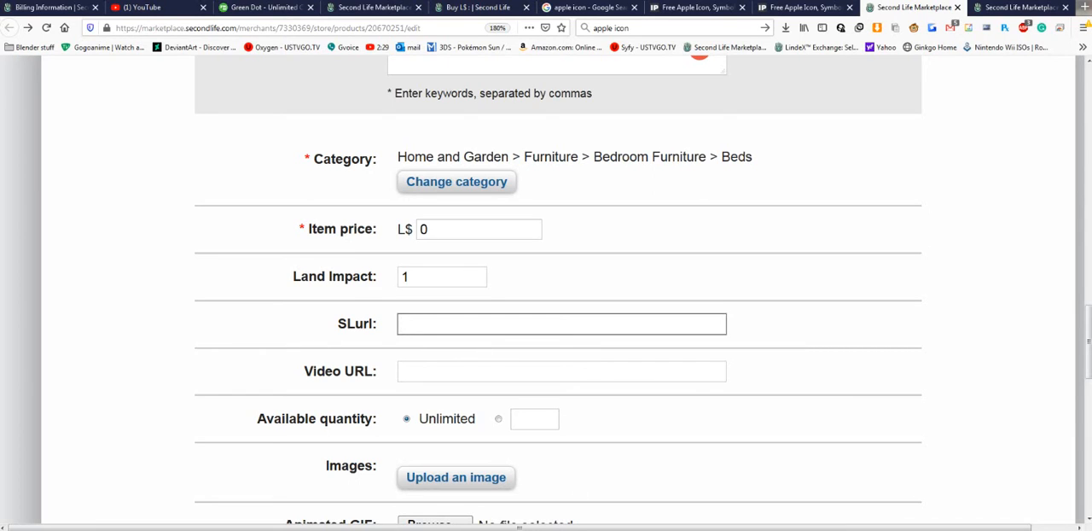
pyautogui.click(296, 530)
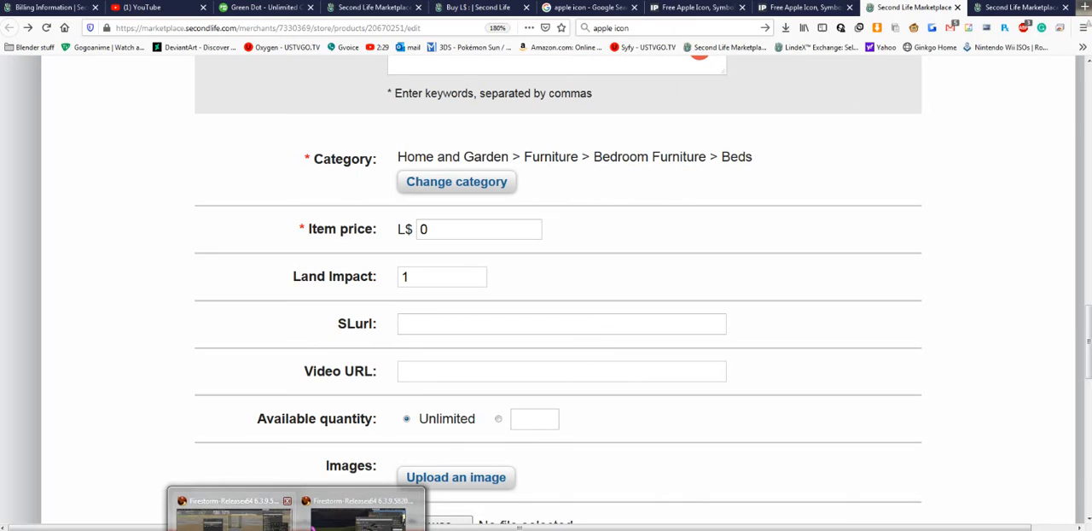
pyautogui.click(320, 530)
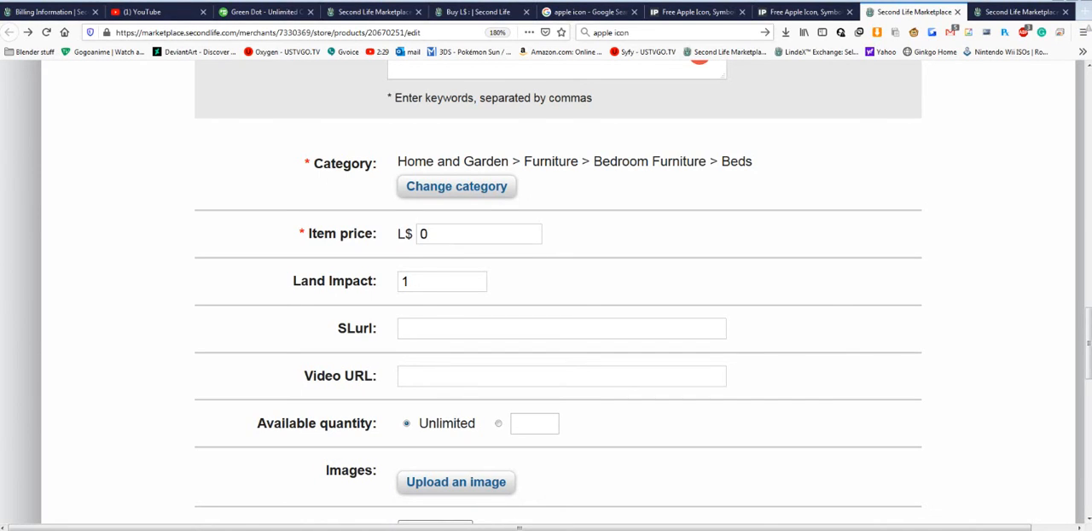
pyautogui.moveTo(296, 529)
pyautogui.click(341, 519)
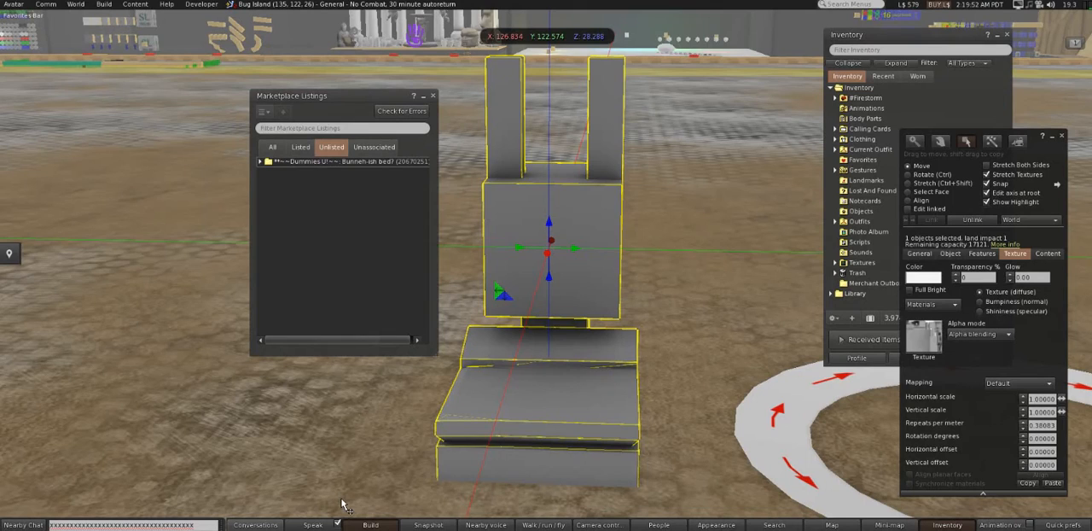
pyautogui.click(702, 344)
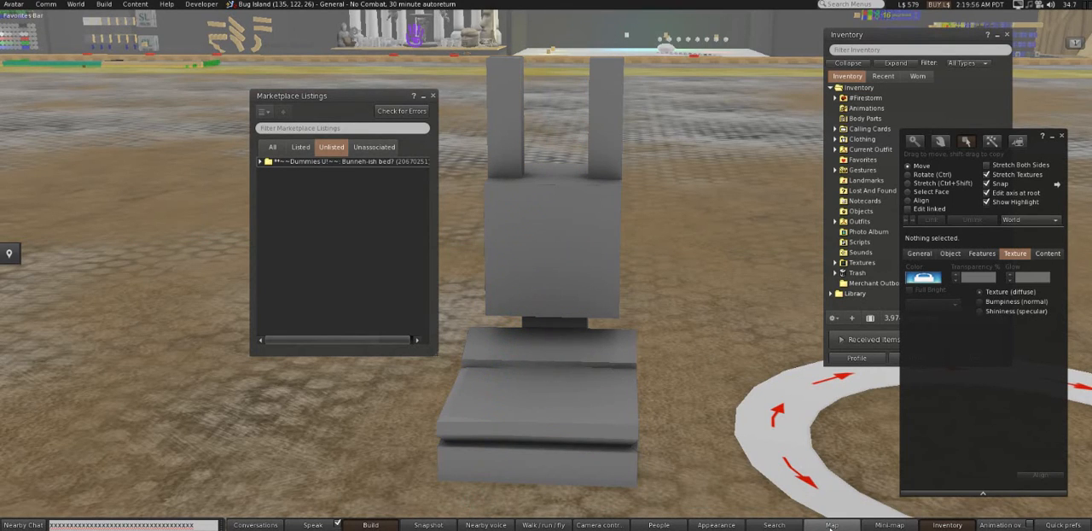
pyautogui.click(830, 524)
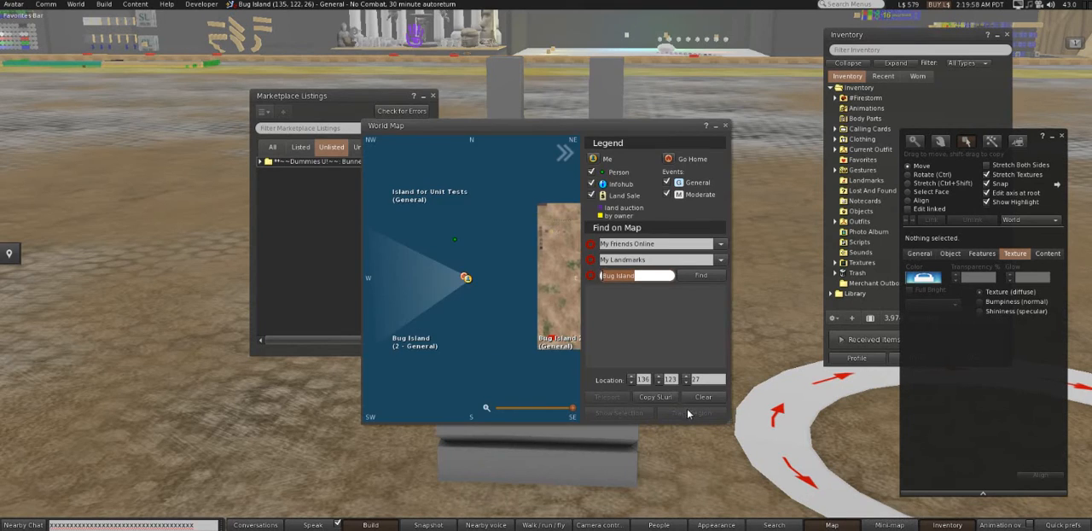
pyautogui.click(662, 400)
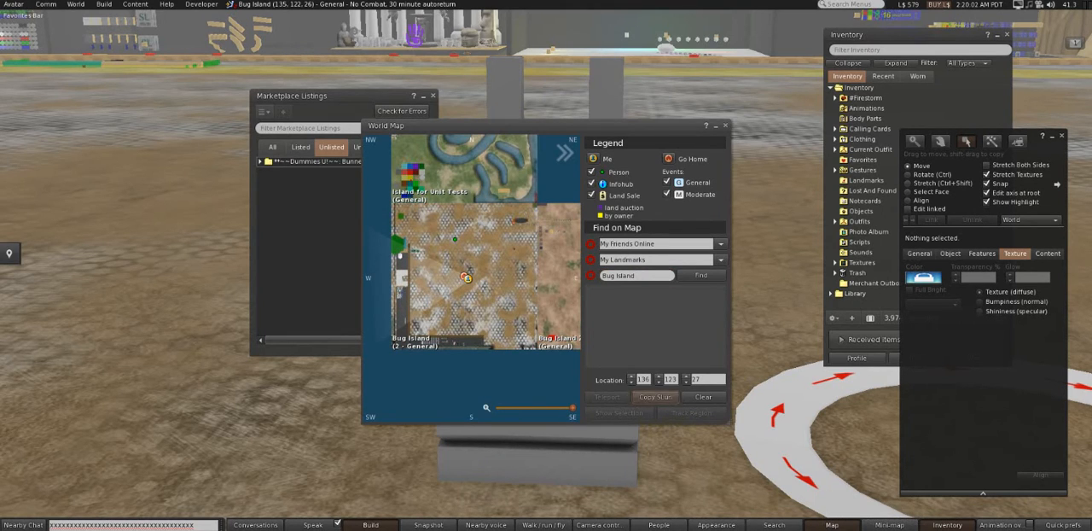
# - Return to the Marketplace listing and paste the copied Bug Island location into its SLurl field
pyautogui.hotkey('alt', 'Tab')
pyautogui.hotkey('ctrl', 'v')
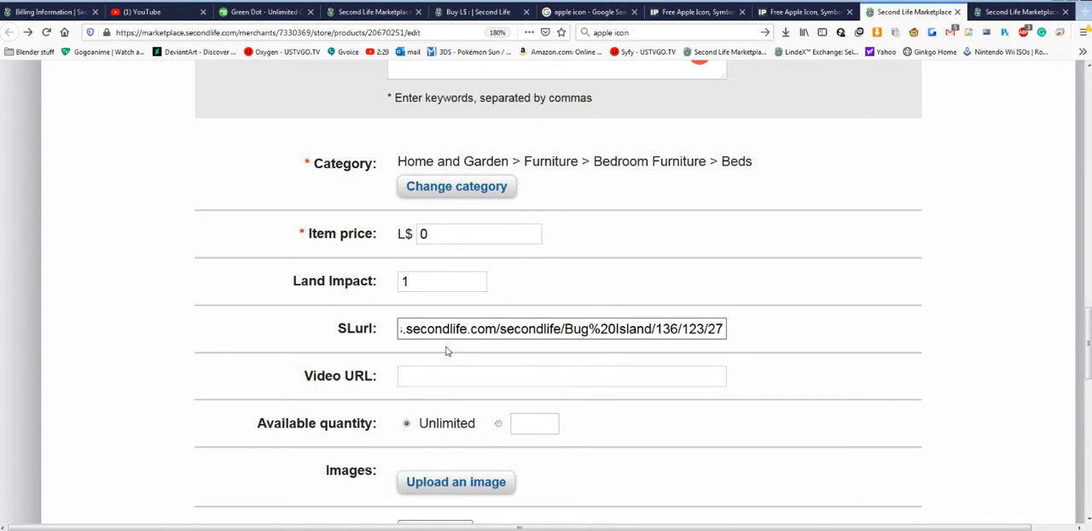
pyautogui.press('Tab')
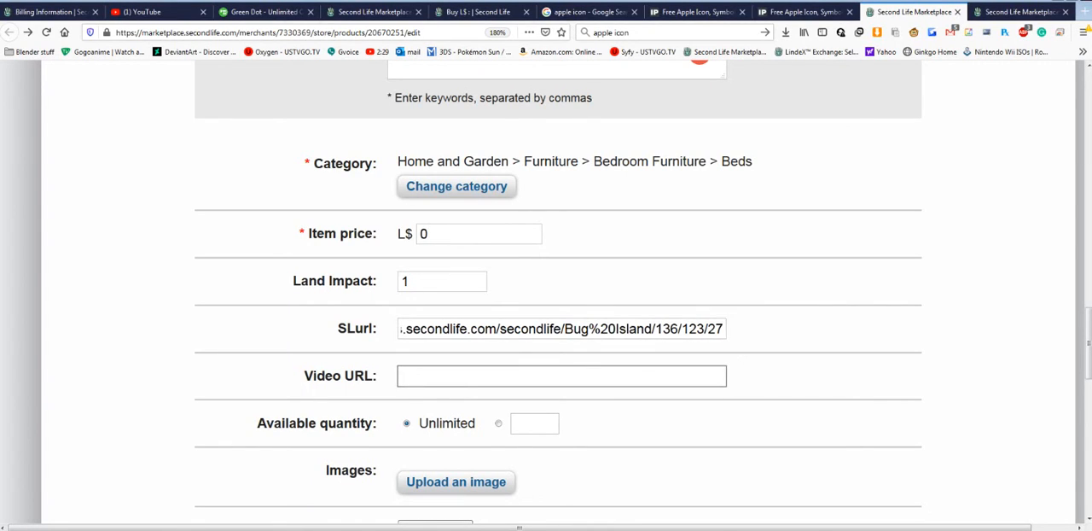
# - Run restart dwm.bat with administrator rights
pyautogui.scroll(-2, 512, 390)
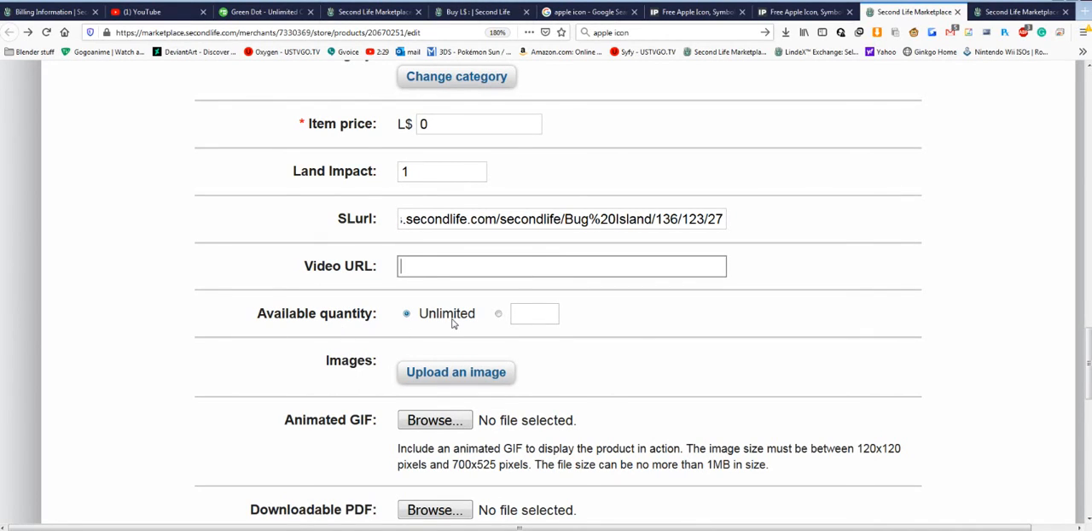
pyautogui.click(646, 323)
pyautogui.click(20, 530)
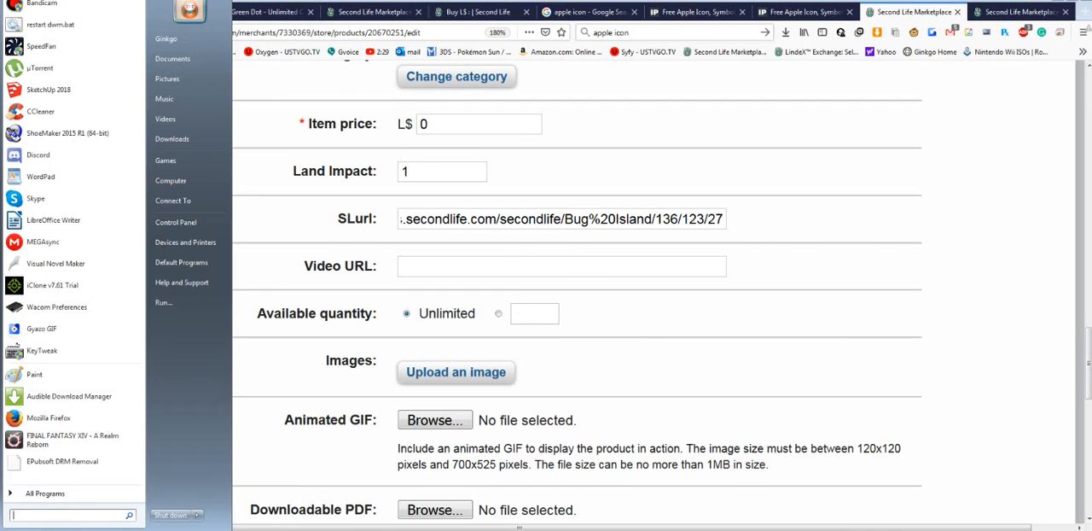
pyautogui.rightClick(74, 26)
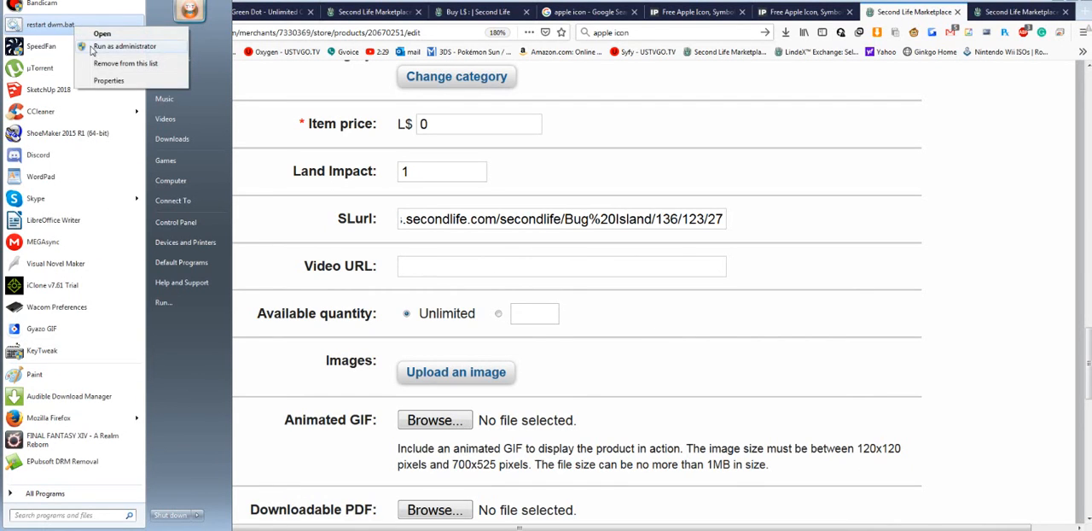
pyautogui.click(92, 48)
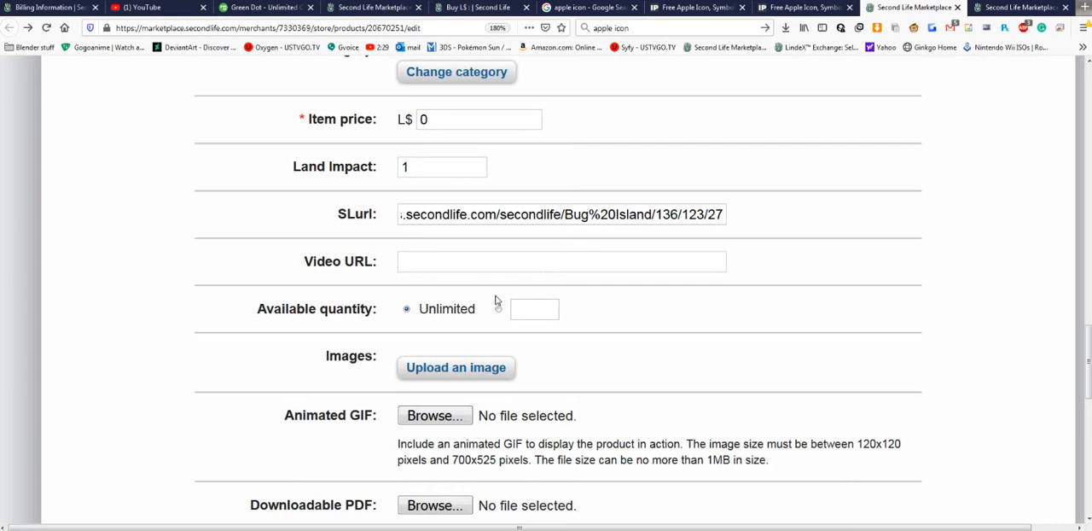
# - Try entering a limited available quantity for the listing, clear it, and restore the Unlimited option
pyautogui.click(474, 266)
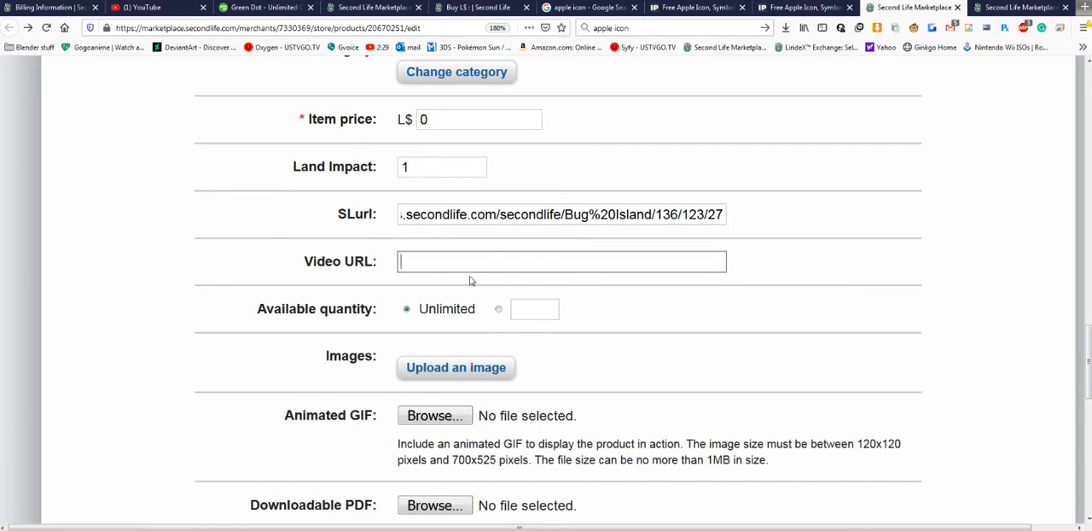
pyautogui.moveTo(250, 318); pyautogui.dragTo(396, 316)
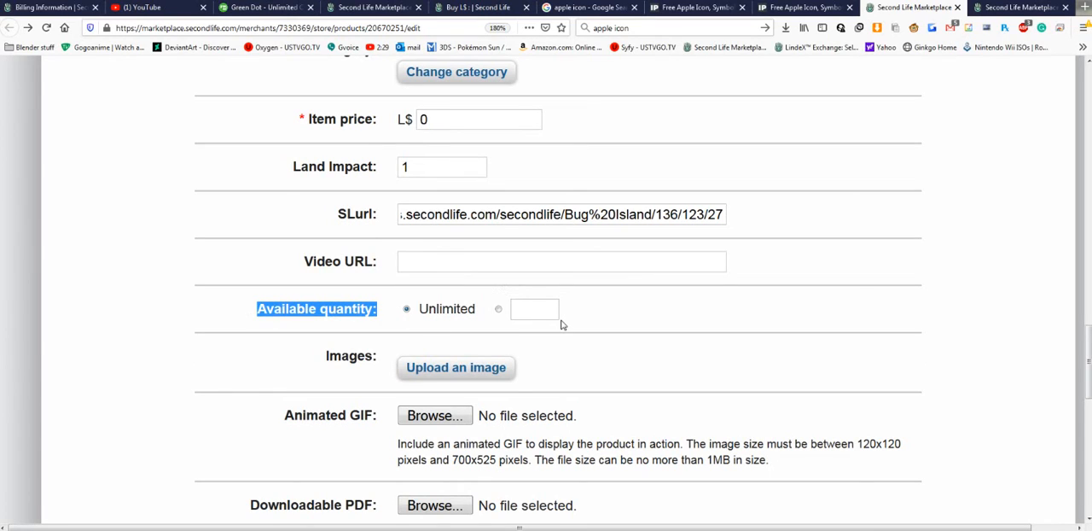
pyautogui.click(499, 309)
pyautogui.click(522, 309)
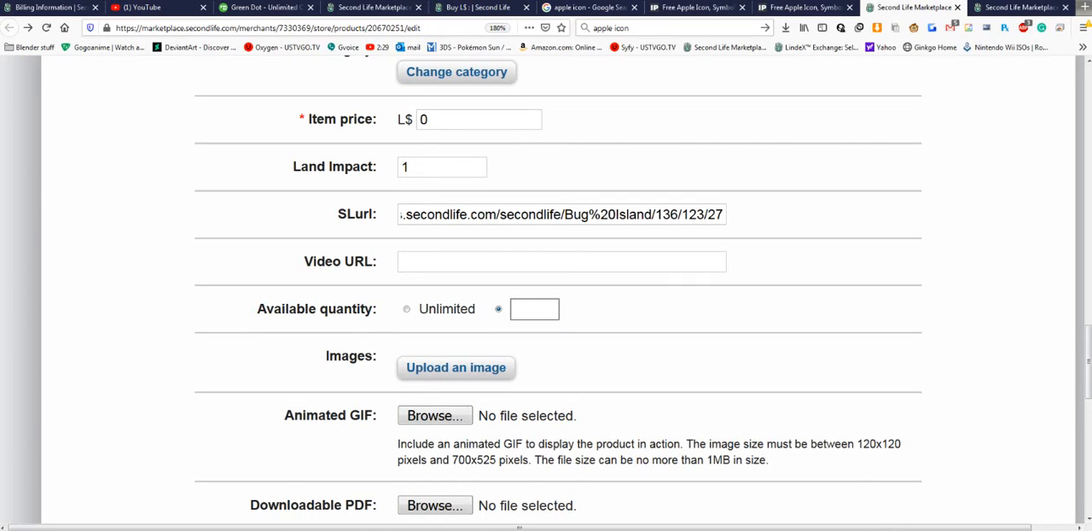
pyautogui.write('10')
pyautogui.press('BackSpace')
pyautogui.write('00')
pyautogui.write('00')
pyautogui.press('BackSpace')
pyautogui.press('BackSpace')
pyautogui.press('BackSpace')
pyautogui.write('999')
pyautogui.hotkey('ctrl', 'a')
pyautogui.press('BackSpace')
pyautogui.click(407, 311)
# - Open the listing's image upload dialog and read its requirements for dimensions, file size and aspect ratio
pyautogui.scroll(-2, 358, 337)
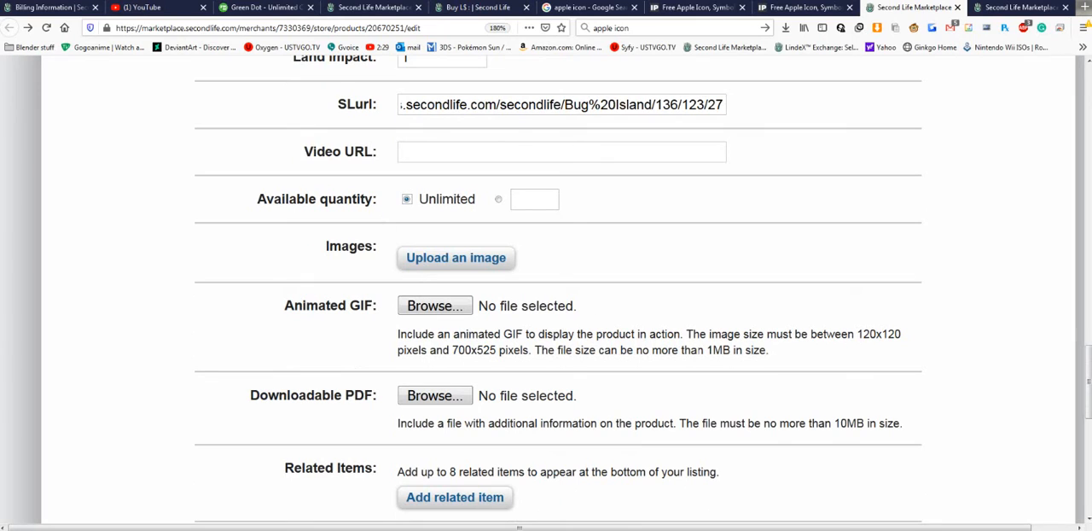
pyautogui.click(468, 252)
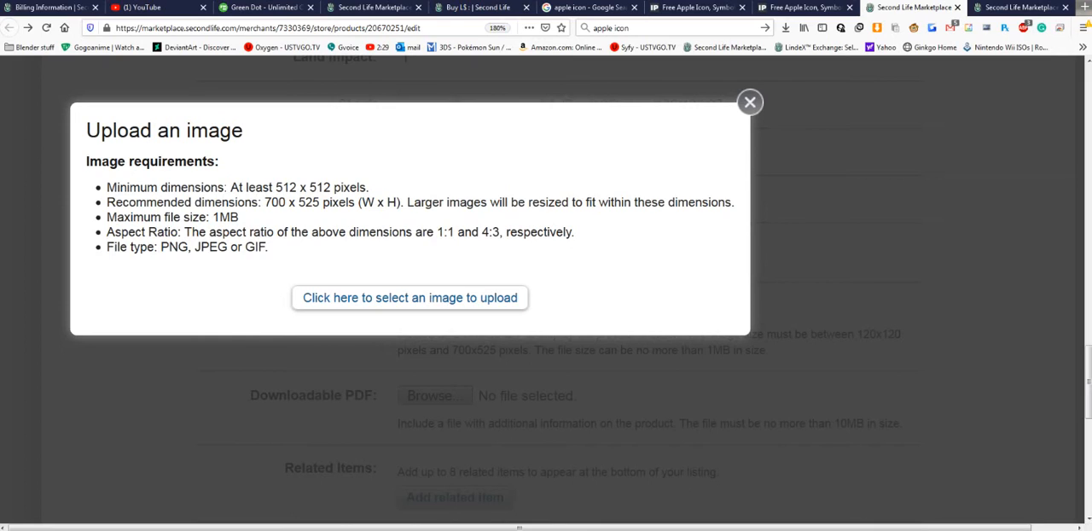
pyautogui.moveTo(275, 186); pyautogui.dragTo(376, 188)
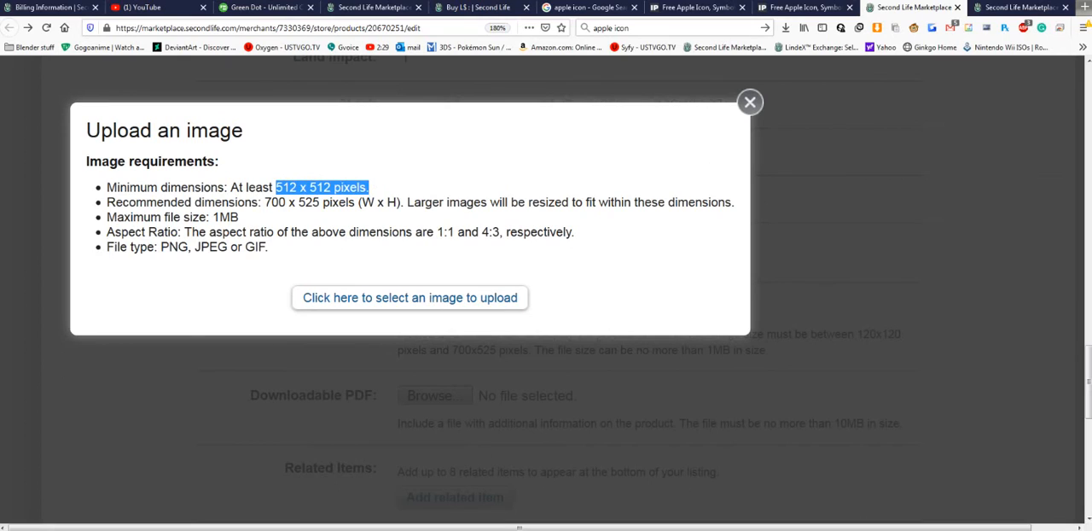
pyautogui.moveTo(265, 202); pyautogui.dragTo(589, 242)
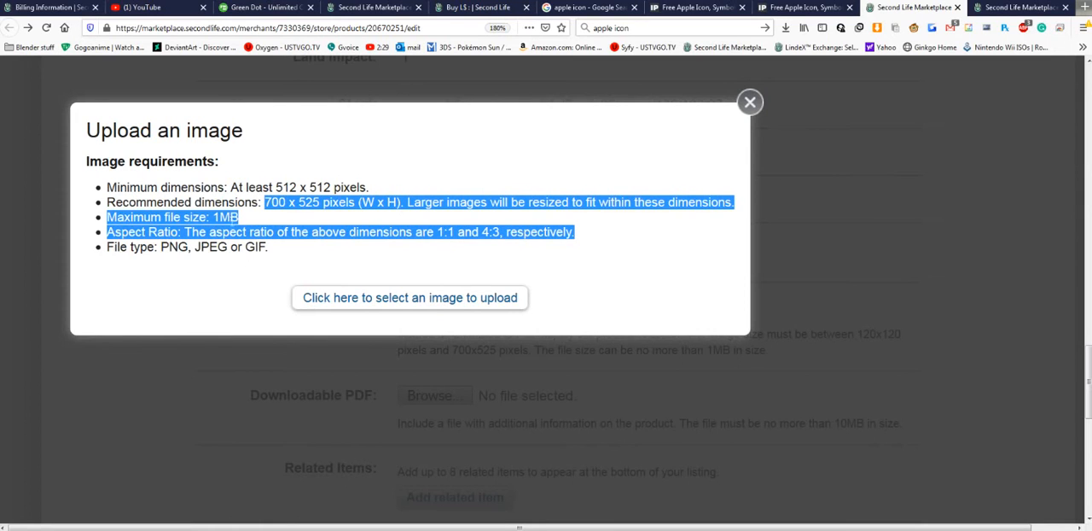
# - Check the maximum file size in the image requirements, and switch to the file explorer to open the Desktop folder
pyautogui.click(244, 227)
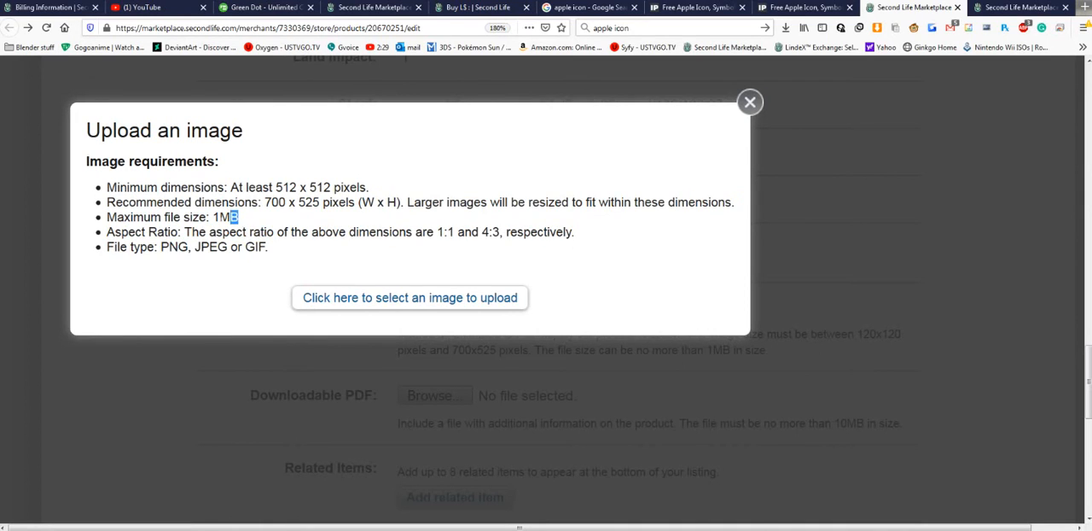
pyautogui.moveTo(237, 217); pyautogui.dragTo(74, 217)
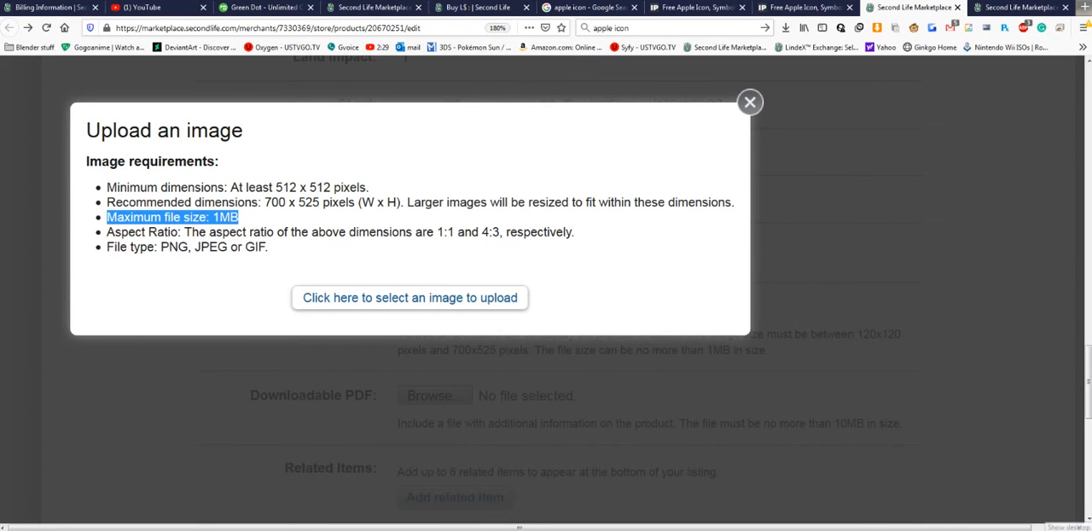
pyautogui.click(1089, 526)
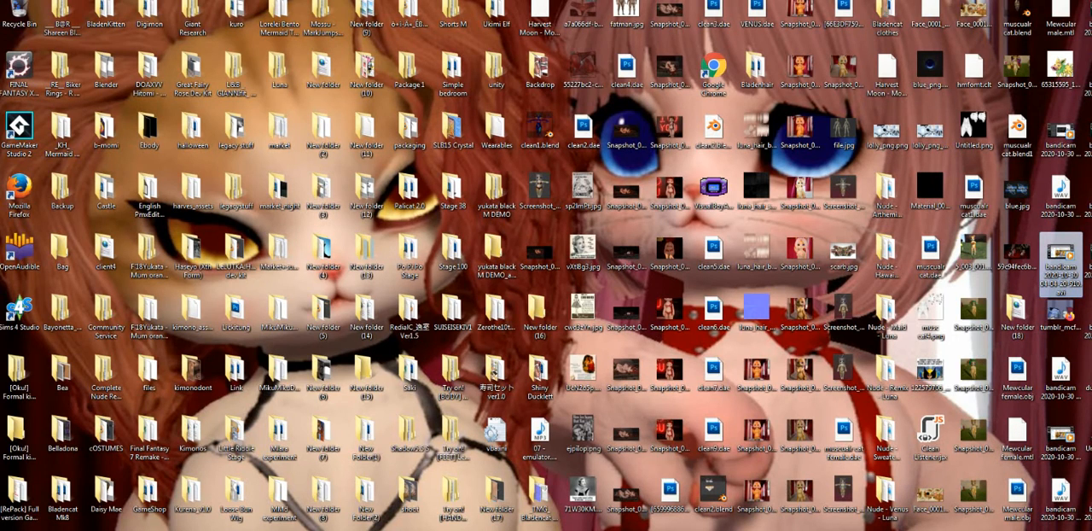
pyautogui.click(170, 528)
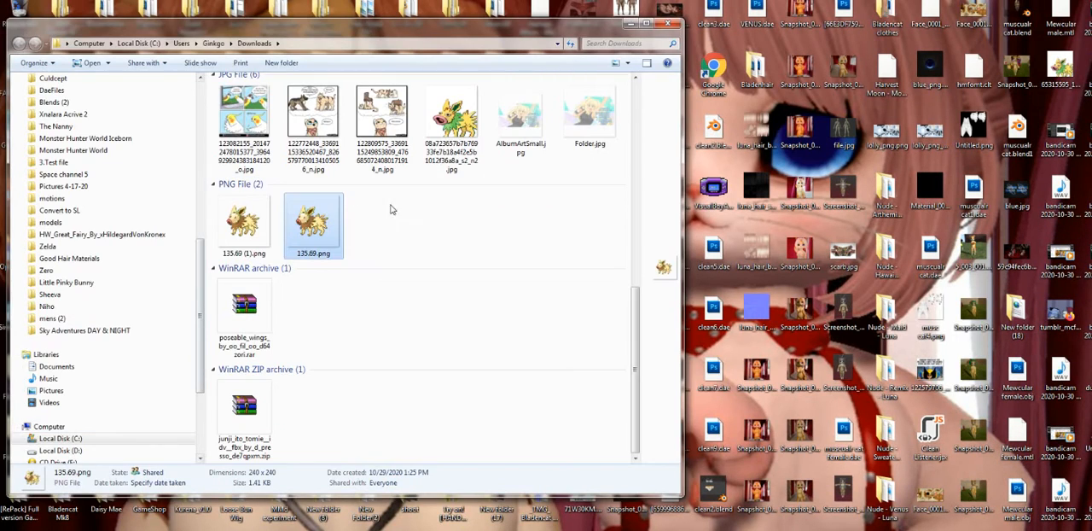
pyautogui.click(416, 215)
pyautogui.scroll(10, 191, 164)
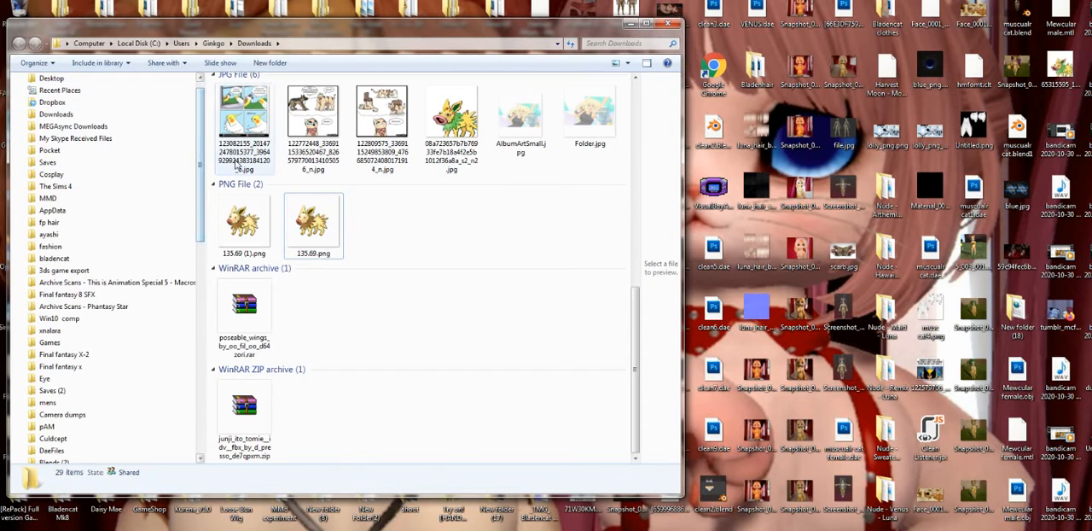
pyautogui.click(96, 78)
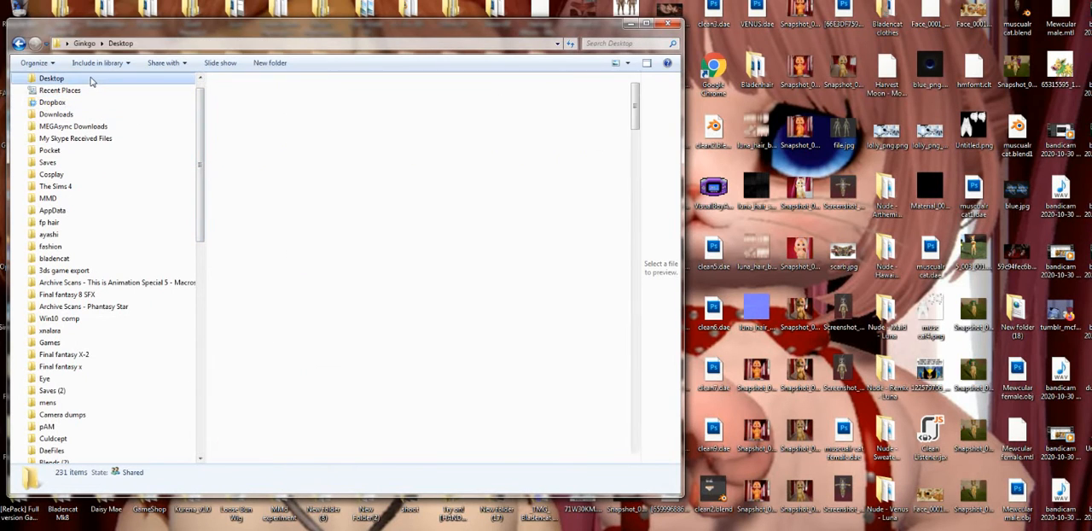
# - Find Snapshot_035.png among the Desktop folder's PNG files and check its dimensions and file size
pyautogui.scroll(-15, 398, 195)
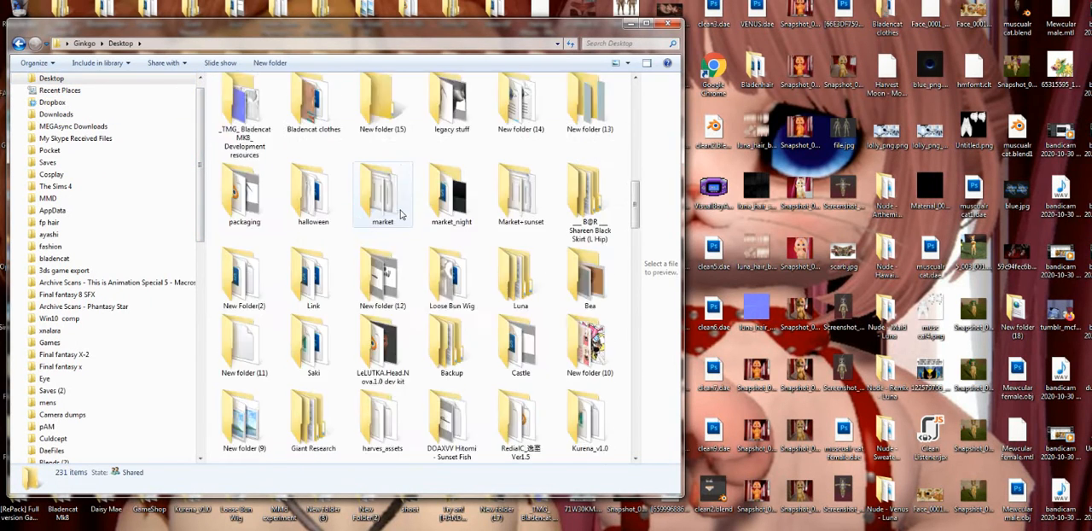
pyautogui.scroll(-10, 403, 224)
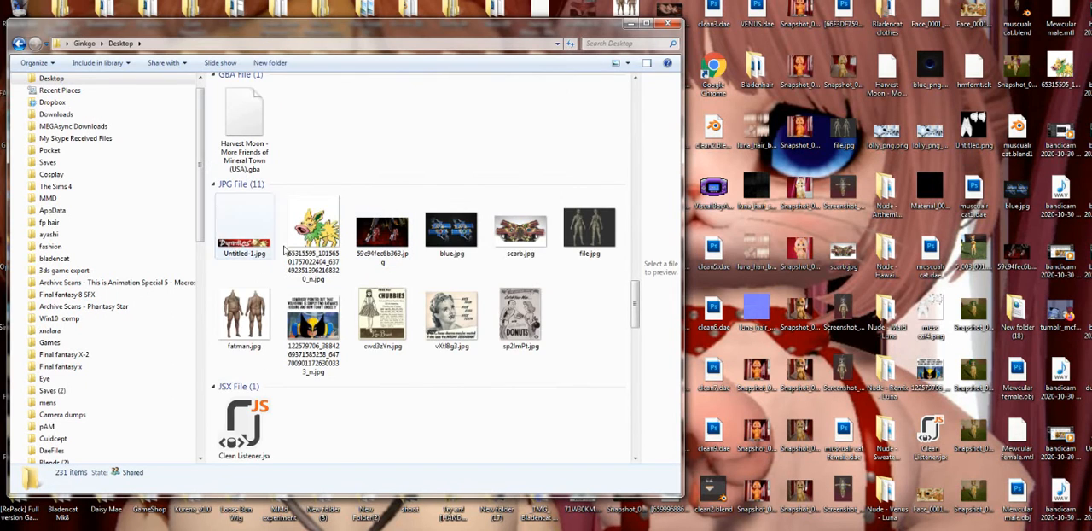
pyautogui.scroll(-3, 534, 270)
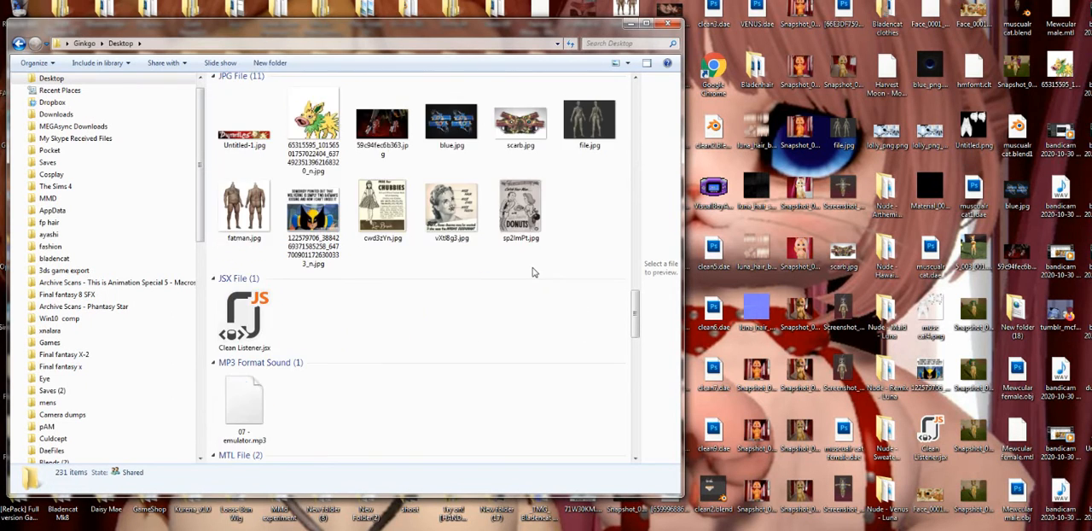
pyautogui.scroll(-6, 532, 272)
pyautogui.click(234, 128)
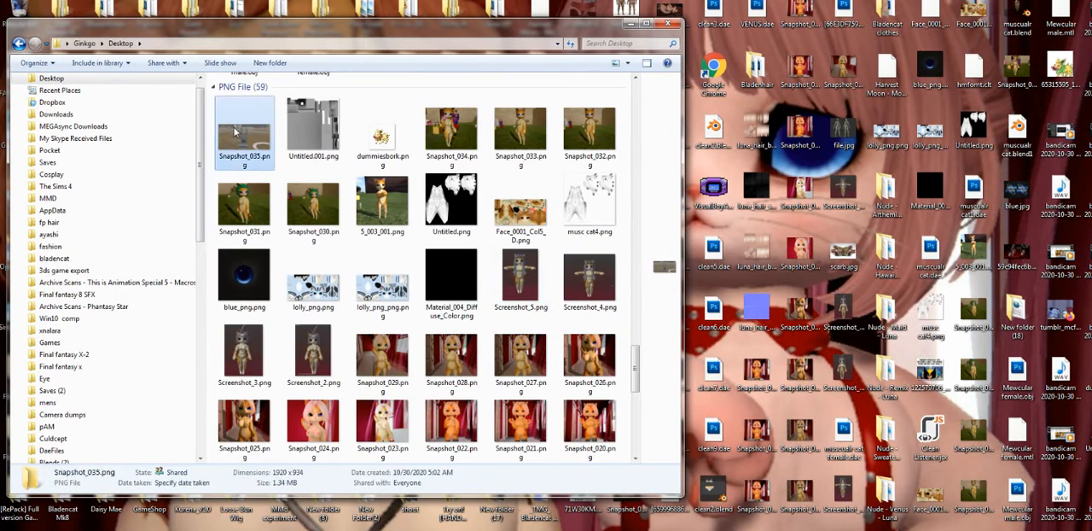
pyautogui.rightClick(232, 128)
pyautogui.click(435, 109)
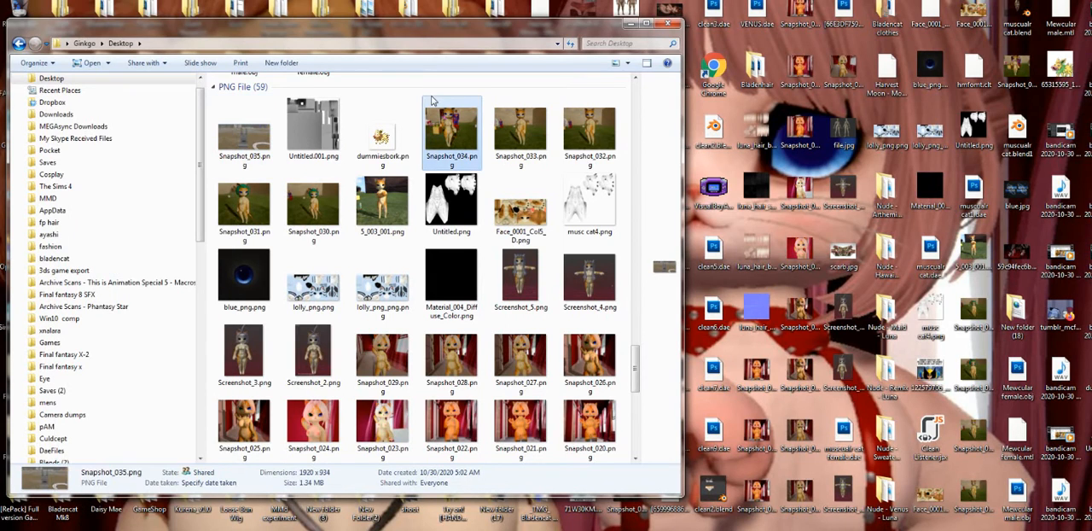
pyautogui.click(264, 141)
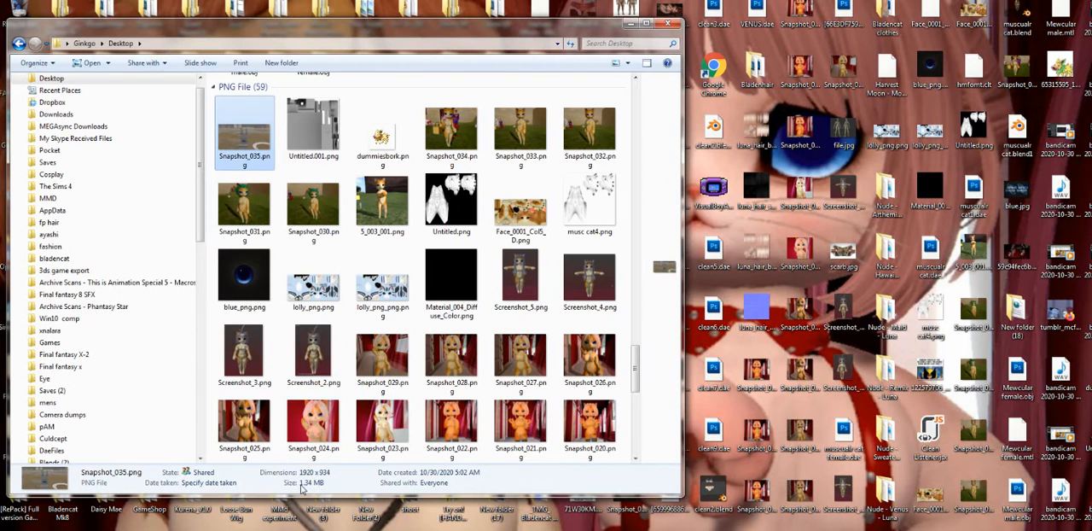
# - Open Snapshot_035.png for editing in Paint and crop it around the bunny bed to about 617 x 918 pixels
pyautogui.rightClick(243, 135)
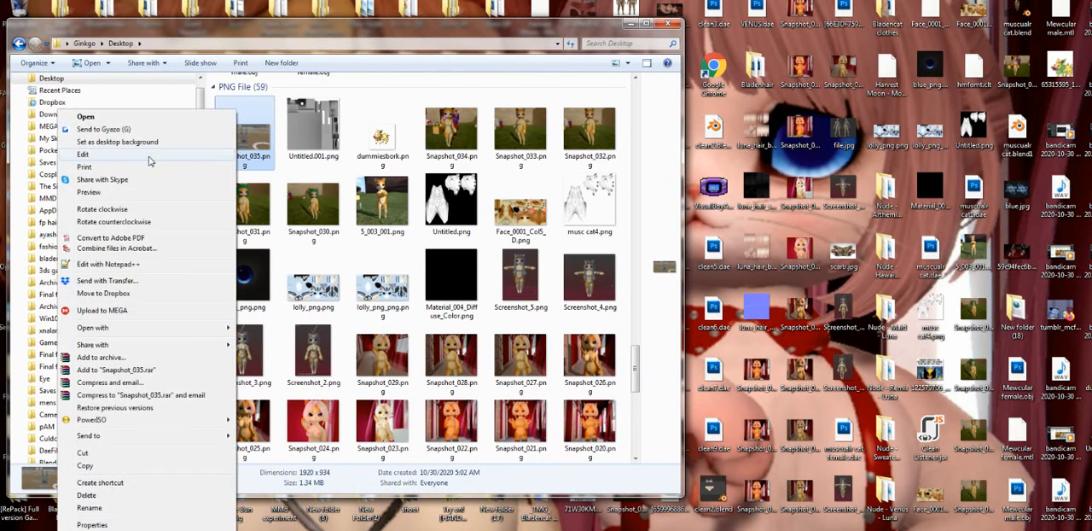
pyautogui.click(151, 159)
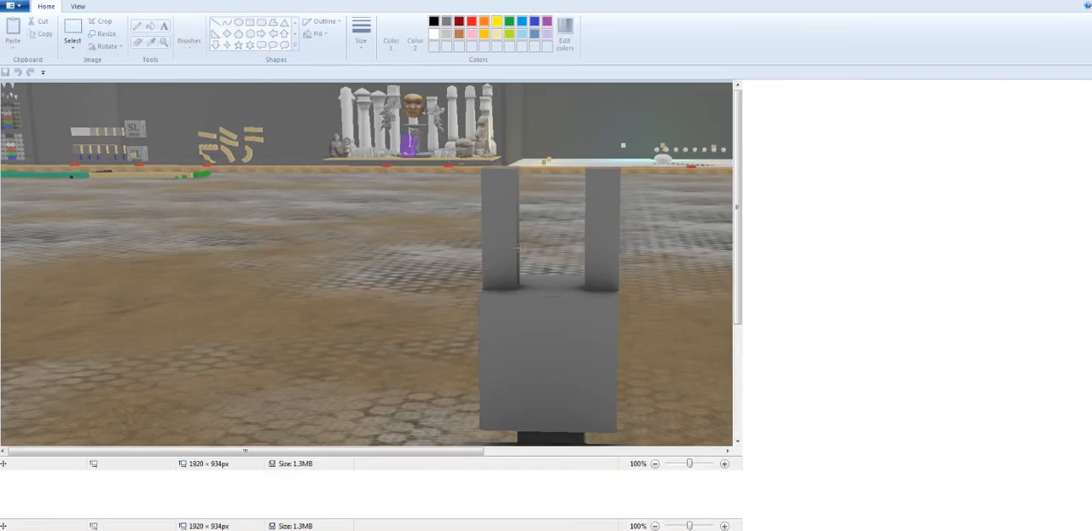
pyautogui.scroll(-3, 516, 248)
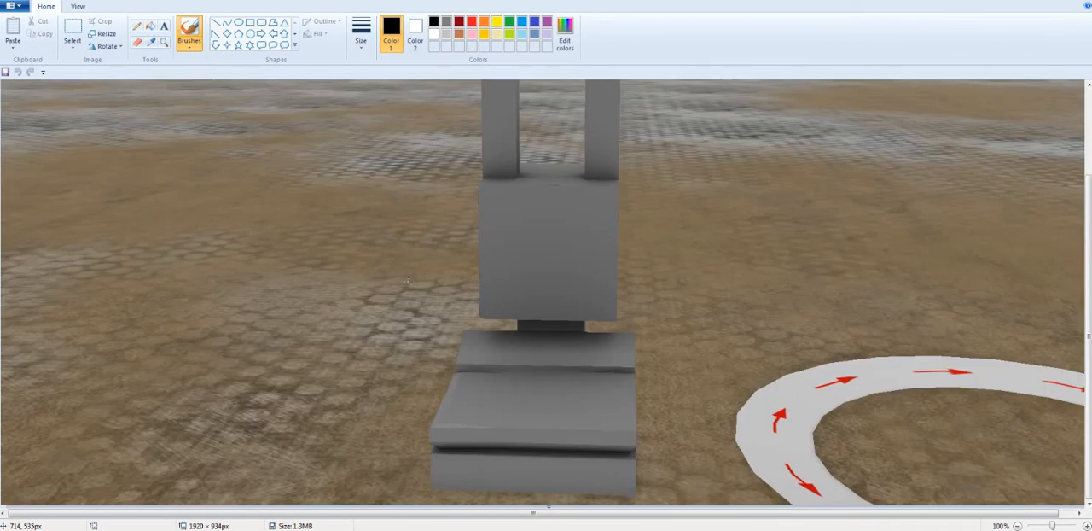
pyautogui.scroll(3, 516, 248)
pyautogui.click(73, 33)
pyautogui.moveTo(375, 91)
pyautogui.mouseDown()
pyautogui.moveTo(614, 524)
pyautogui.moveTo(615, 510)
pyautogui.moveTo(732, 510)
pyautogui.mouseUp()
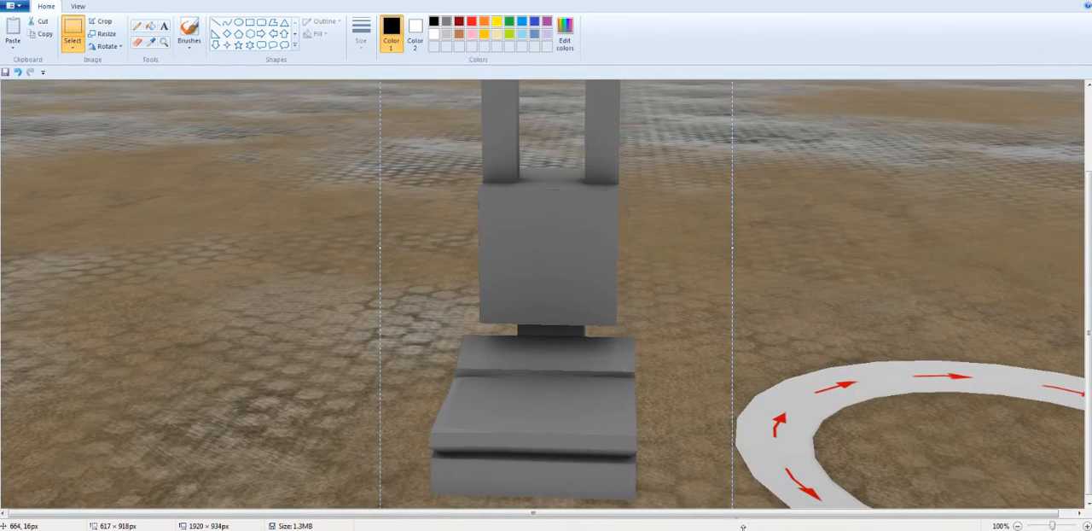
pyautogui.click(100, 22)
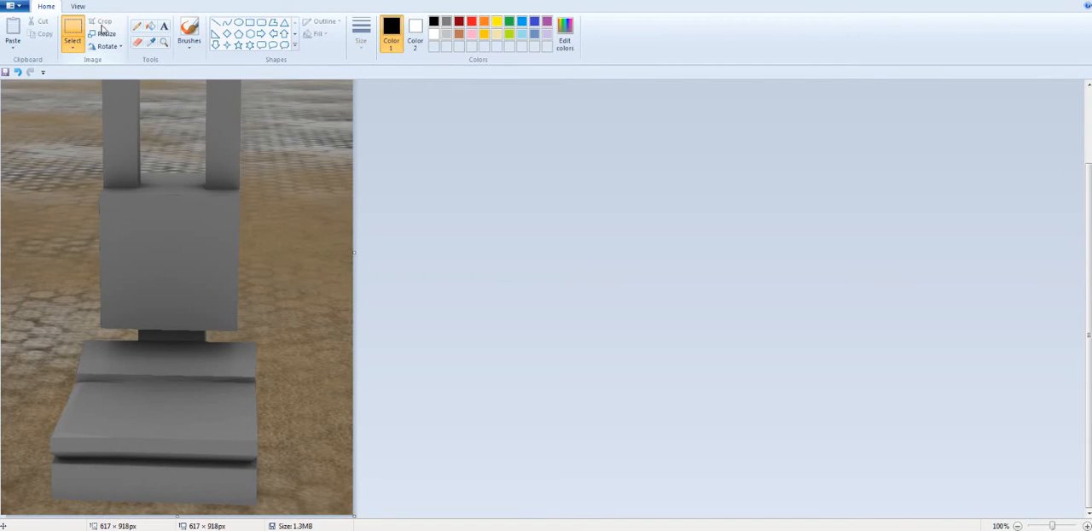
# - Save the cropped snapshot over the original file and close Paint
pyautogui.click(15, 6)
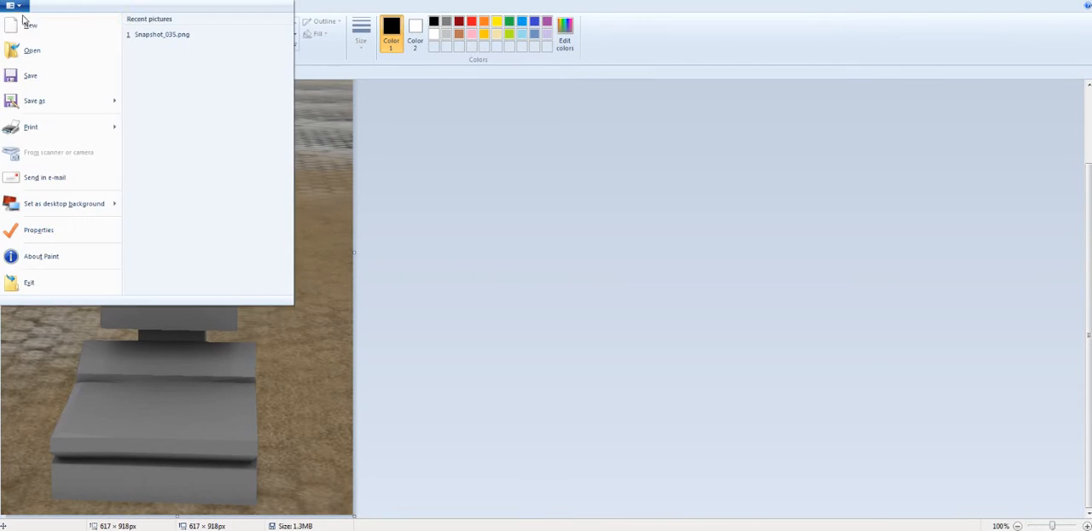
pyautogui.click(29, 76)
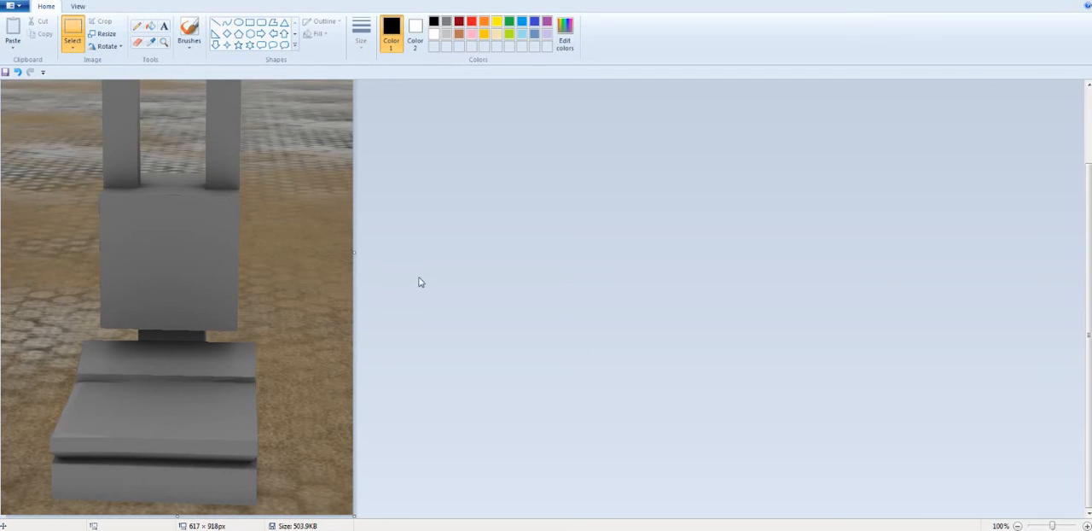
pyautogui.scroll(2, 418, 286)
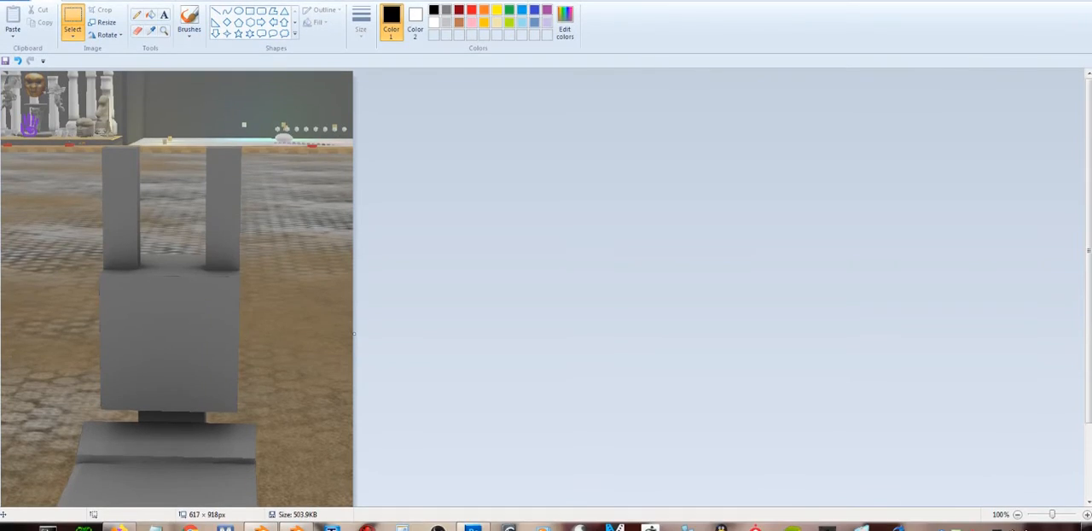
pyautogui.moveTo(570, 2); pyautogui.dragTo(520, 68)
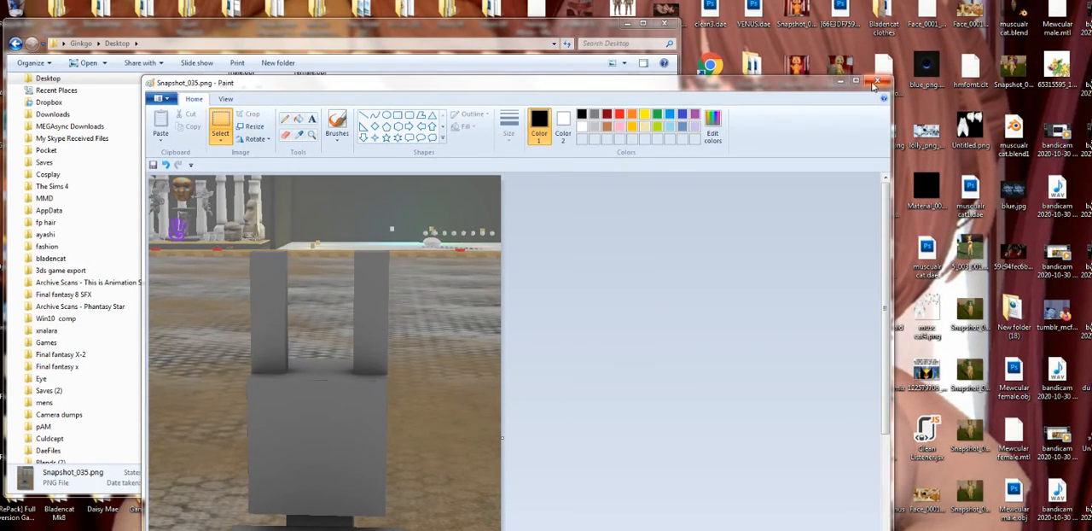
pyautogui.click(881, 69)
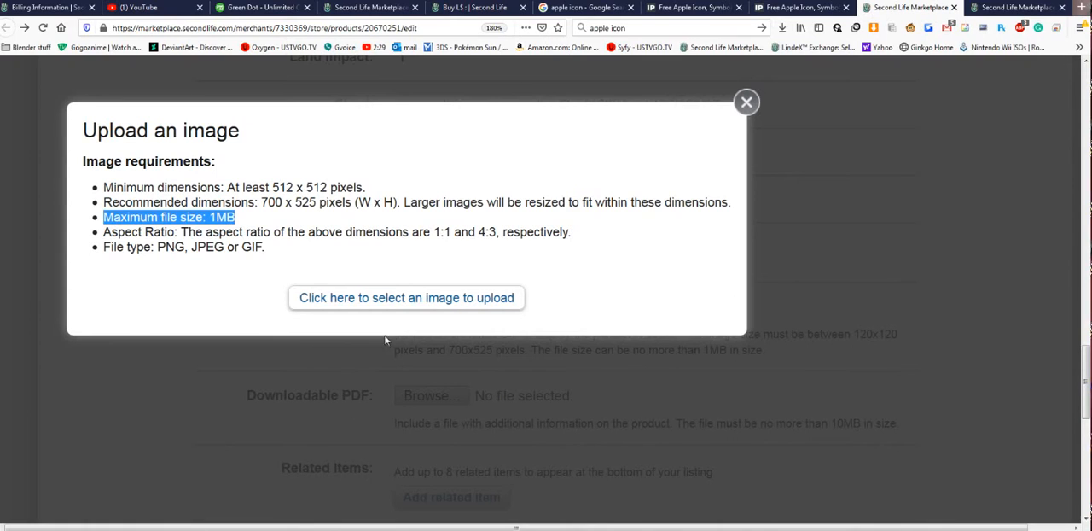
# - Return to the Marketplace upload dialog and upload Snapshot_035.png from the Desktop as the listing's main image
pyautogui.click(417, 309)
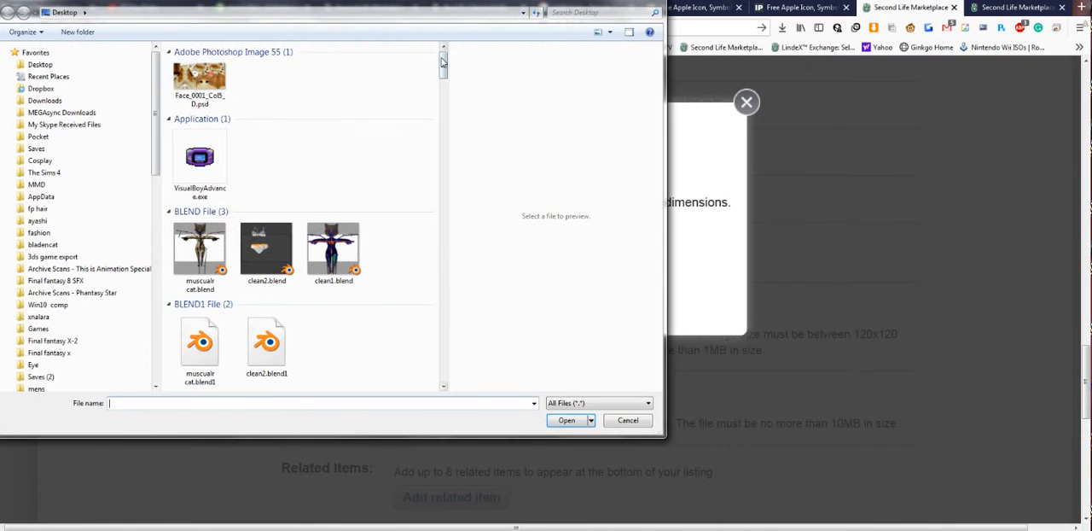
pyautogui.moveTo(444, 64); pyautogui.dragTo(444, 280)
pyautogui.doubleClick(202, 243)
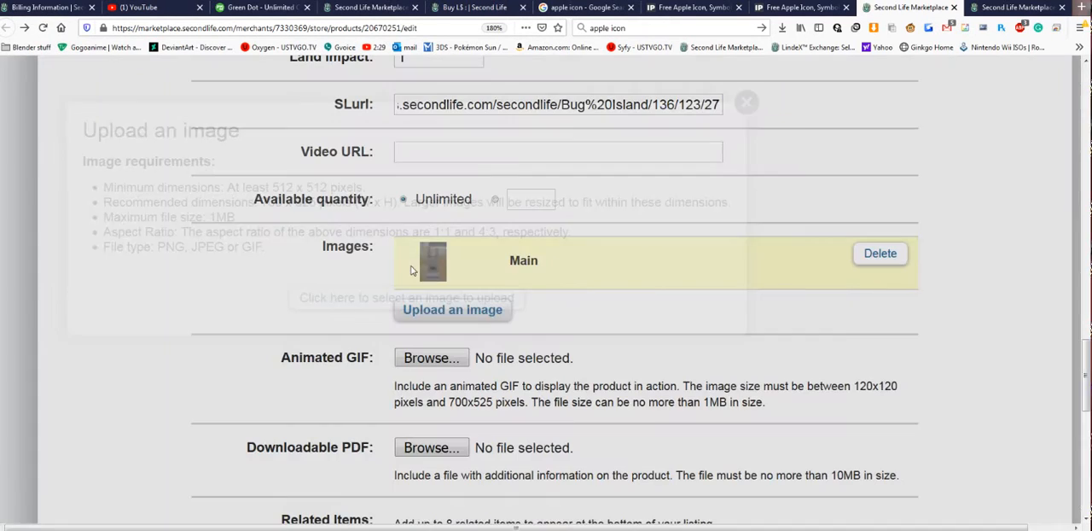
# - Review the listing's animated GIF and downloadable PDF options, and view the related product search dialog before closing it
pyautogui.scroll(-4, 486, 359)
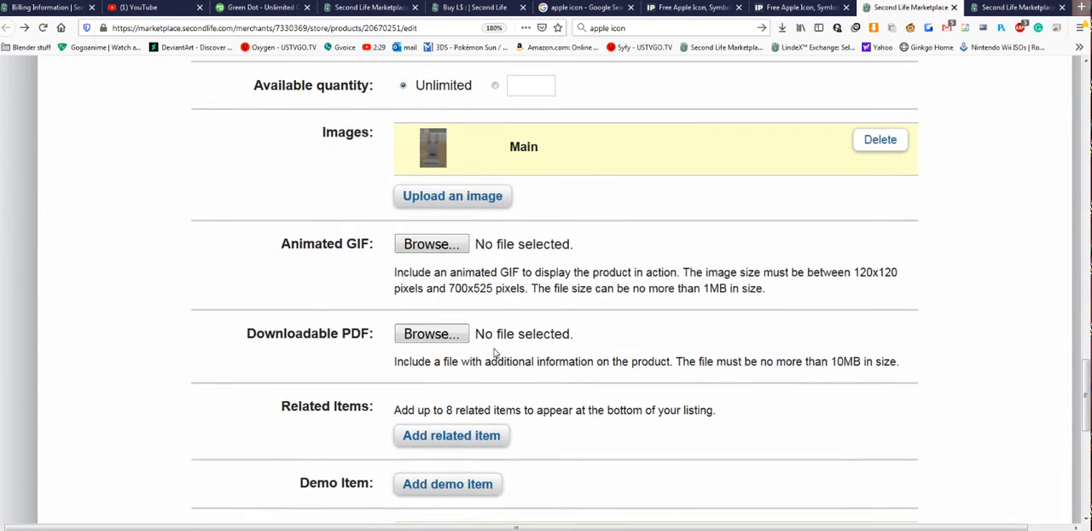
pyautogui.scroll(4, 494, 352)
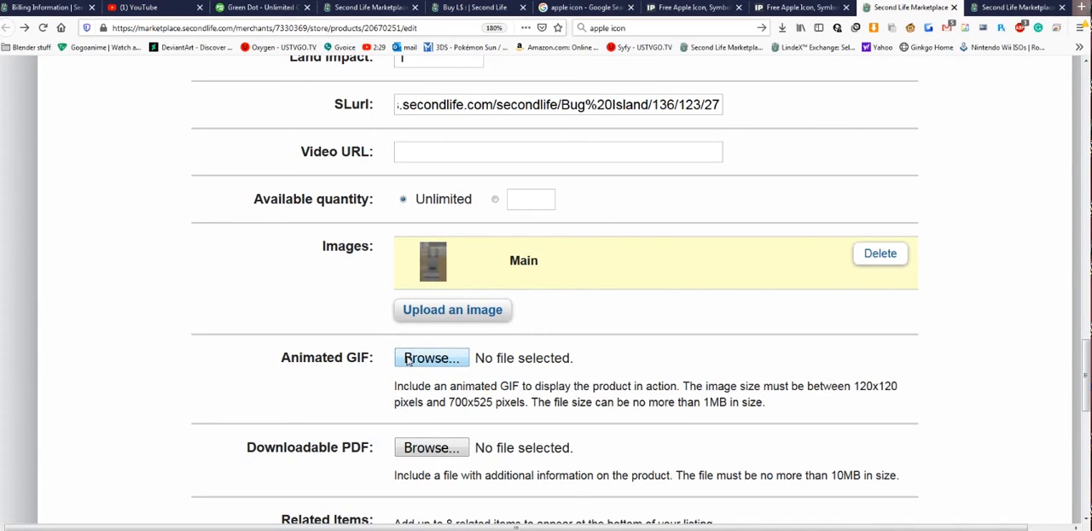
pyautogui.scroll(-2, 431, 356)
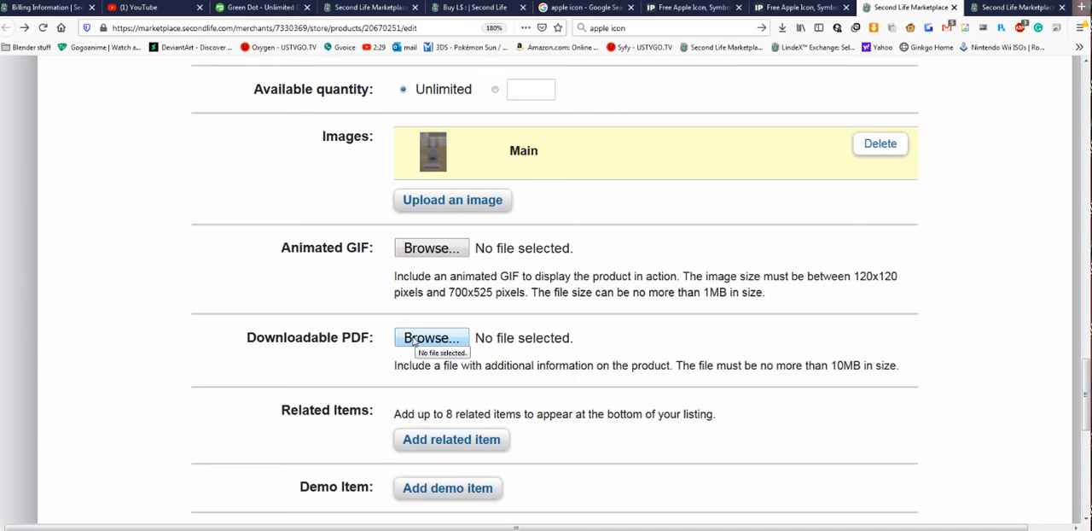
pyautogui.scroll(-2, 414, 342)
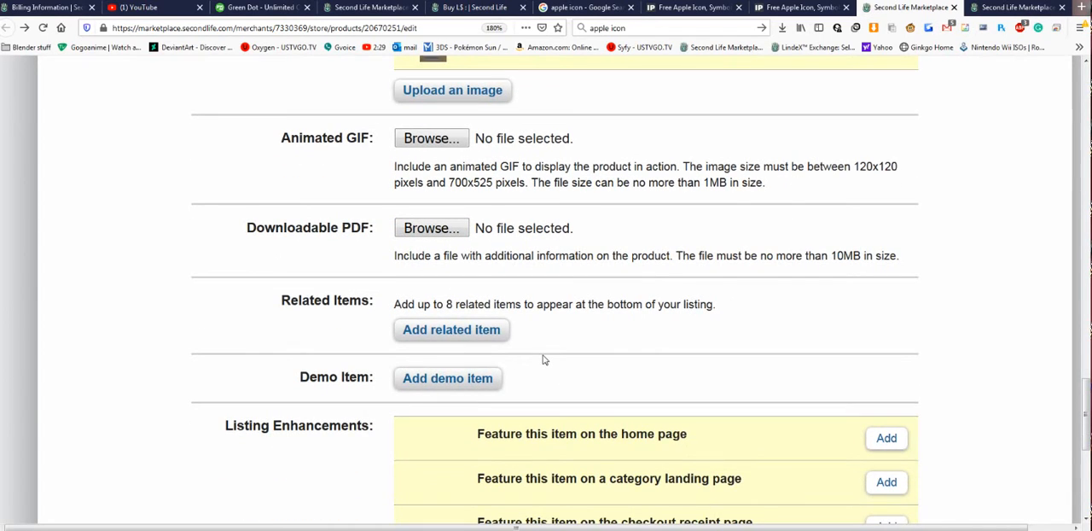
pyautogui.click(479, 333)
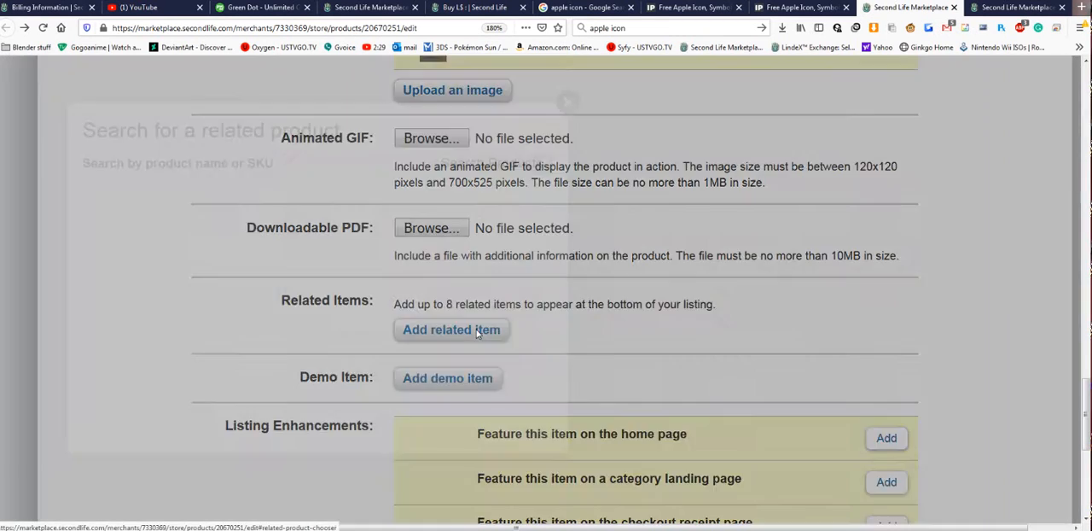
pyautogui.click(568, 103)
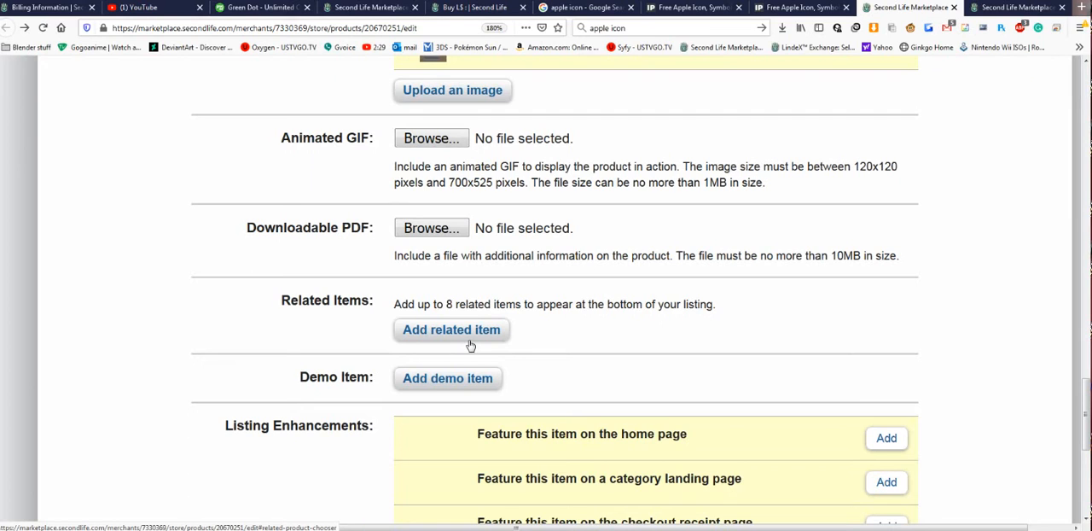
# - View the demo product search dialog from the listing's Demo Item section and close it without adding a product
pyautogui.scroll(-3, 512, 324)
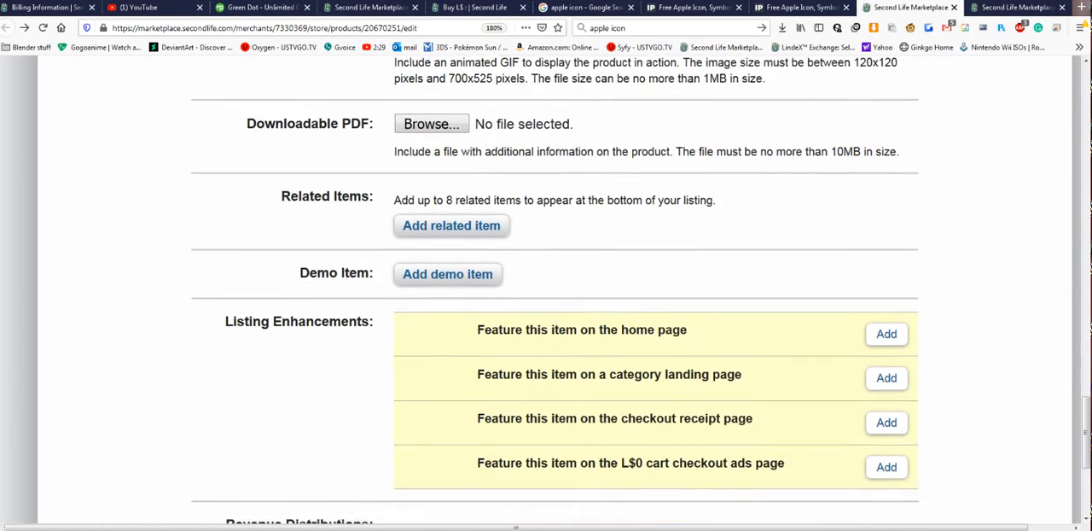
pyautogui.click(442, 280)
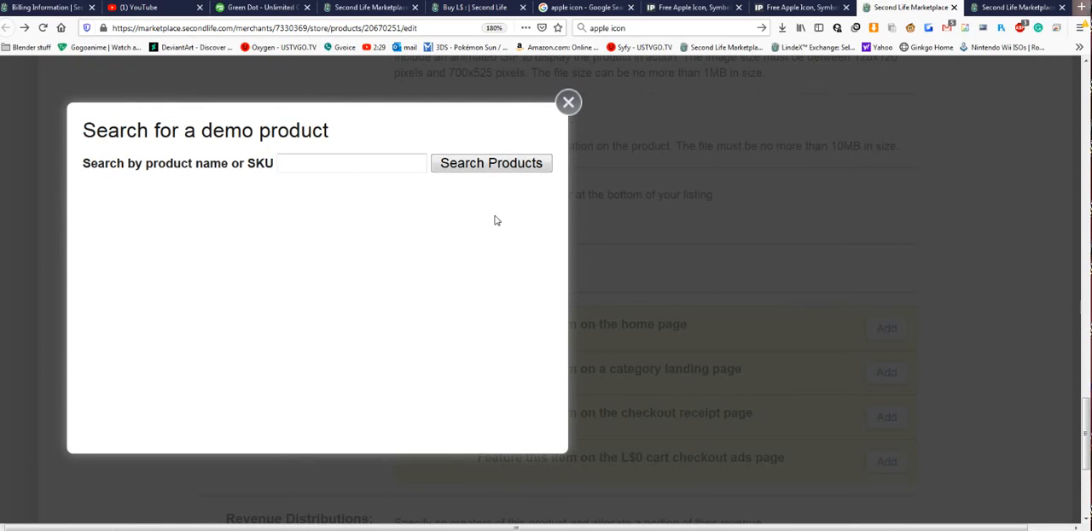
pyautogui.click(525, 173)
pyautogui.click(567, 104)
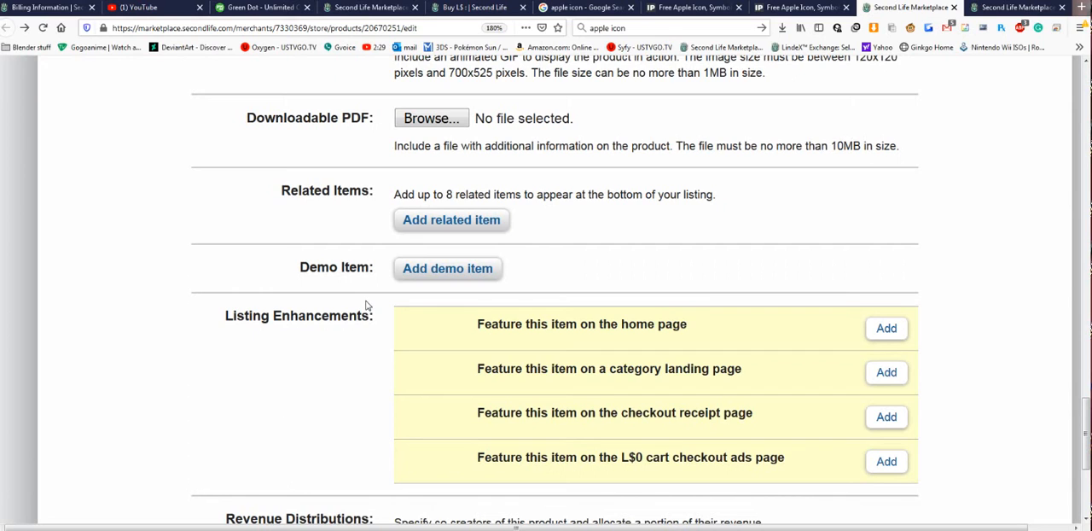
# - Review the listing enhancements and revenue distribution options, and open the Marketplace home page in a new tab
pyautogui.scroll(-3, 367, 305)
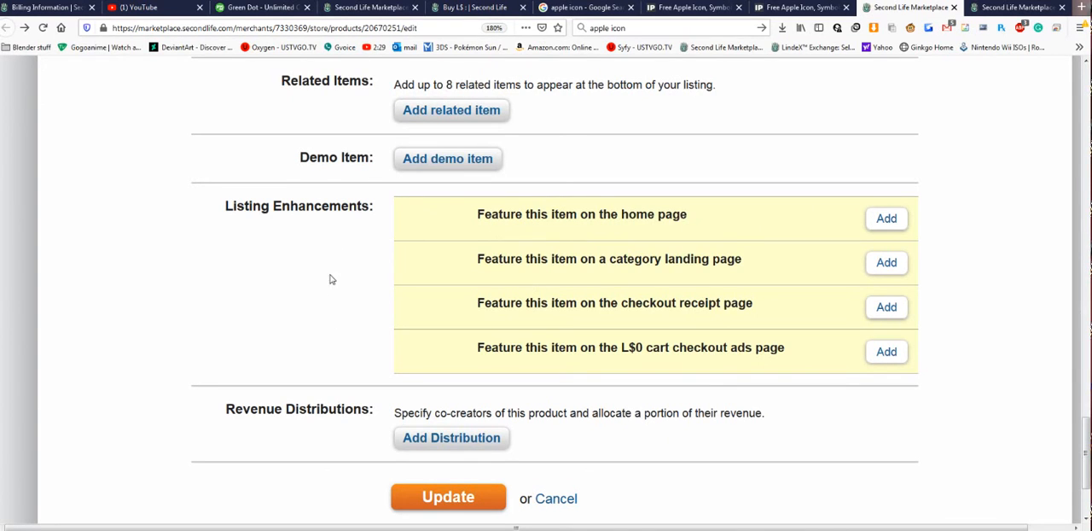
pyautogui.scroll(15, 329, 286)
pyautogui.middleClick(102, 170)
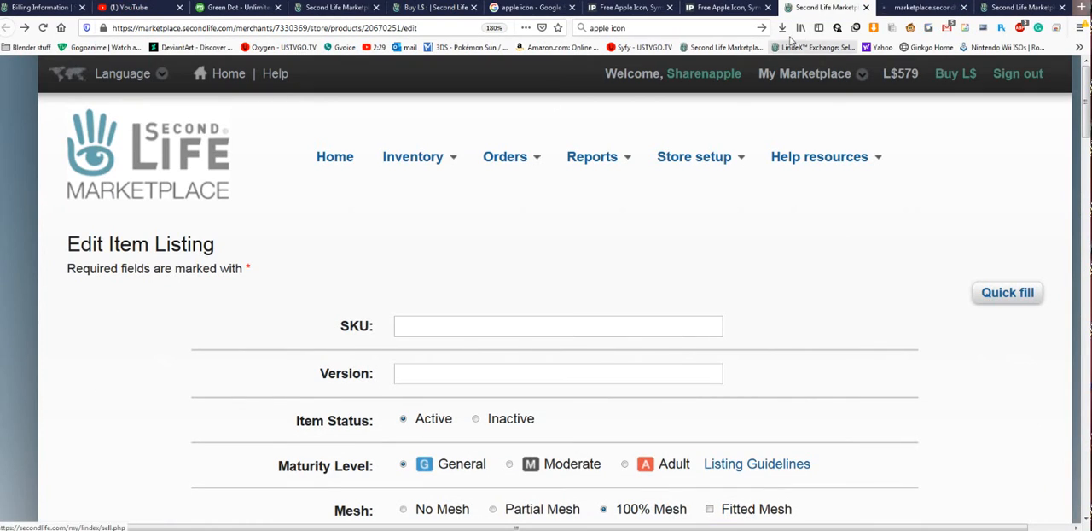
# - Switch to the Marketplace home page and browse through several sets of products in the Featured Items carousel
pyautogui.click(920, 8)
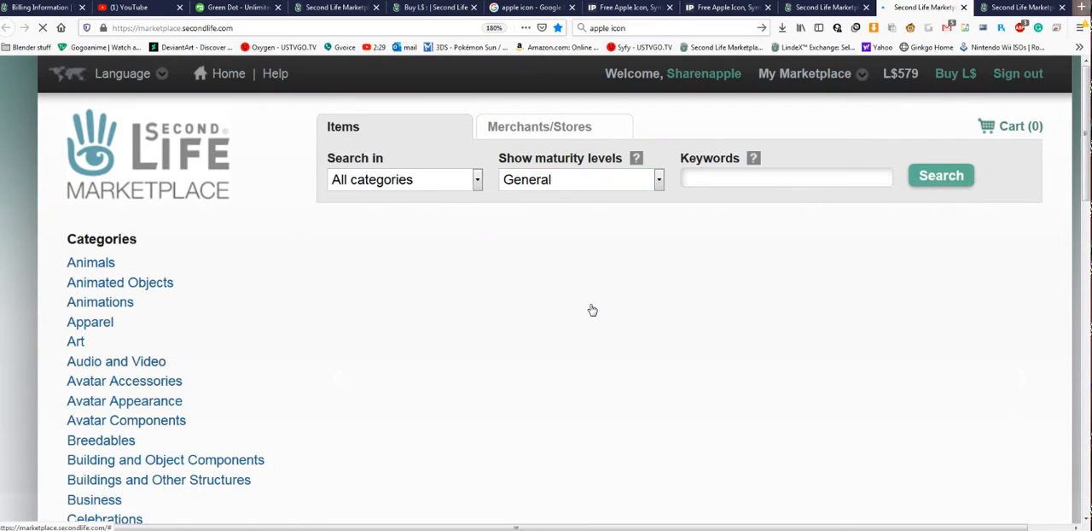
pyautogui.scroll(-3, 590, 309)
pyautogui.scroll(-3, 592, 310)
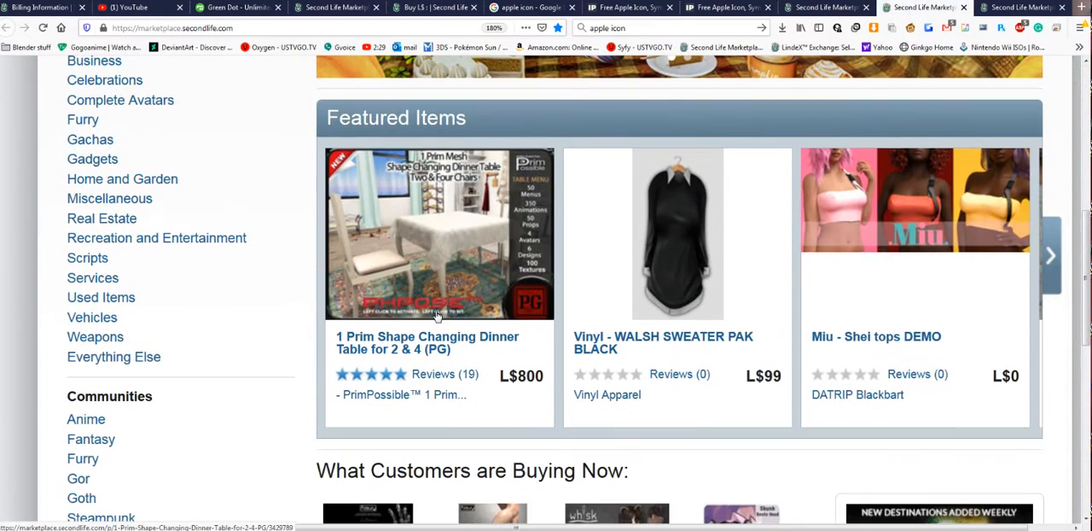
pyautogui.click(1046, 279)
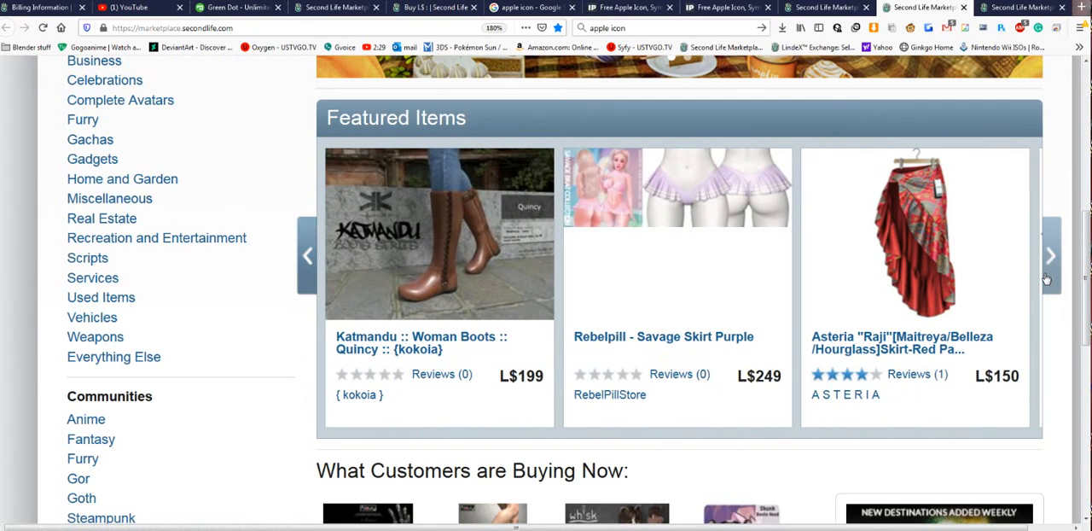
pyautogui.click(1046, 279)
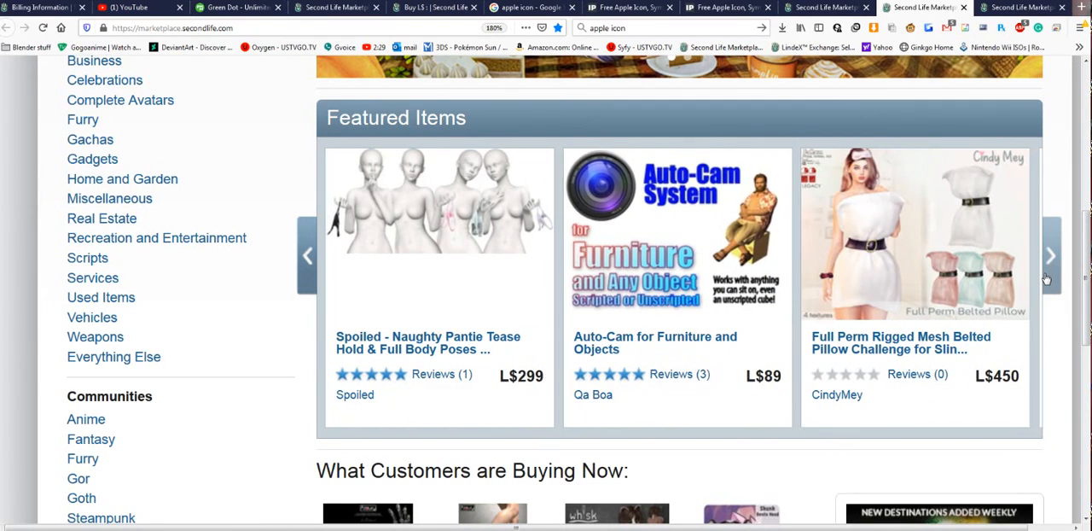
pyautogui.click(1045, 279)
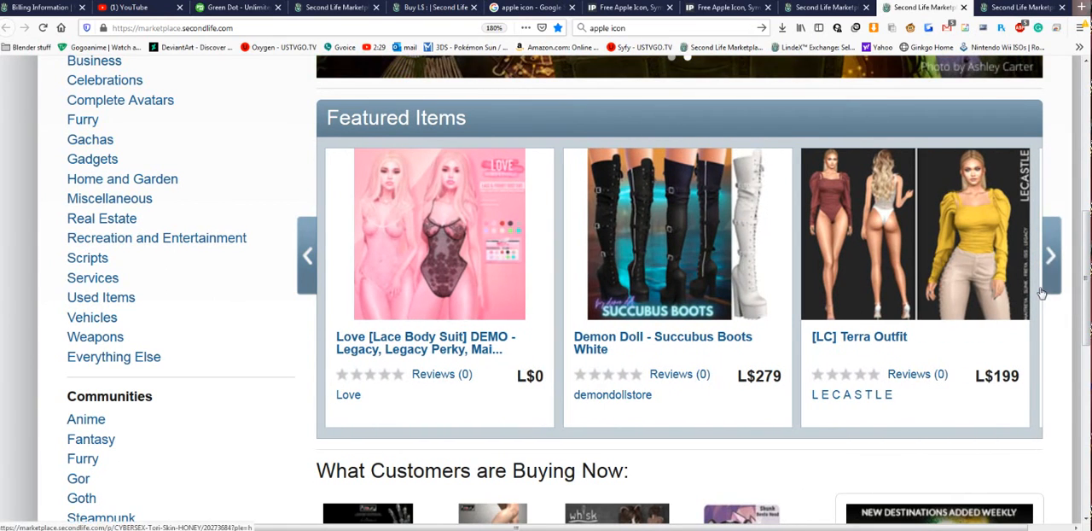
pyautogui.click(1056, 285)
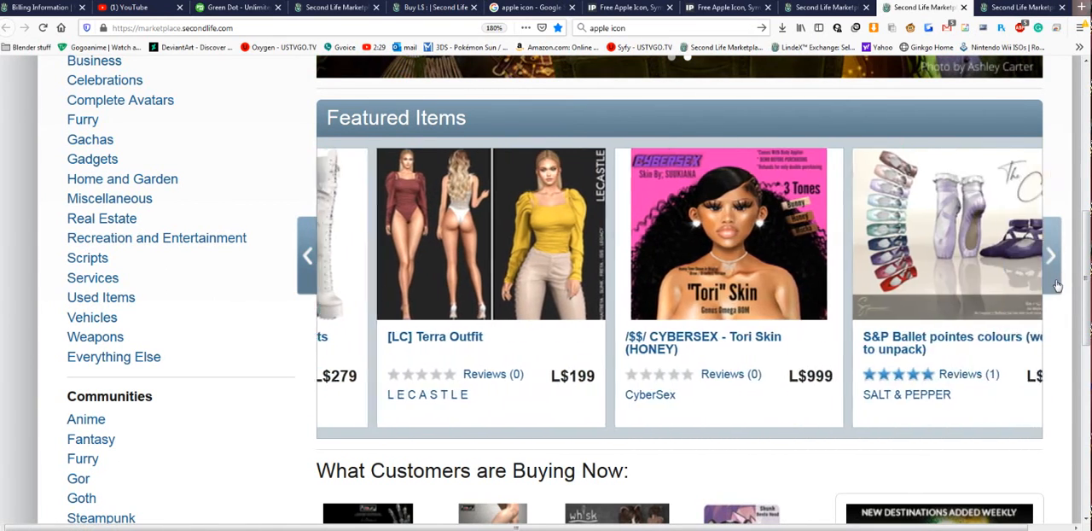
pyautogui.click(1056, 285)
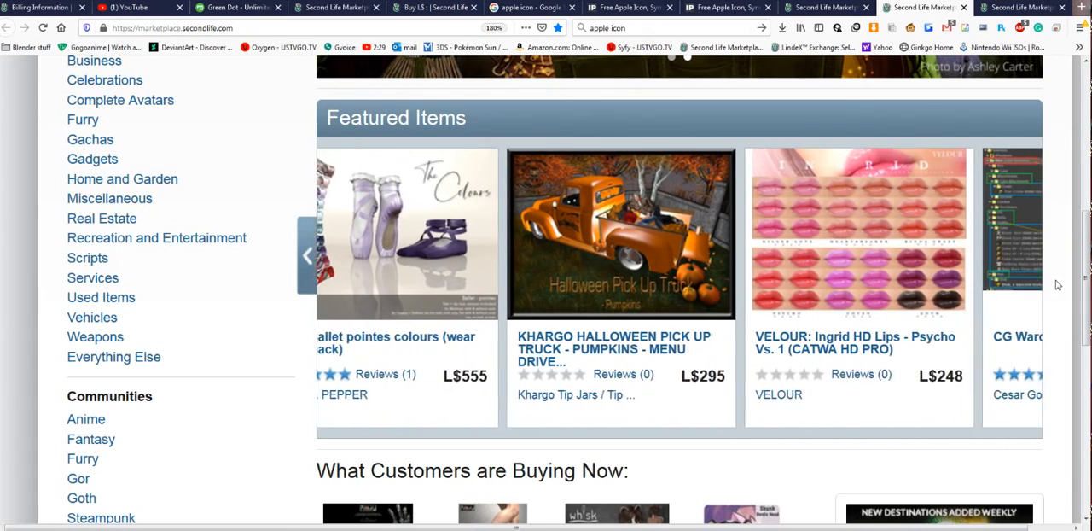
# - Check the What Customers are Buying Now section, reload the home page, and open the SAVE Full Perm Sci-fi Formal Skirt Uniform in a new tab
pyautogui.scroll(-5, 401, 248)
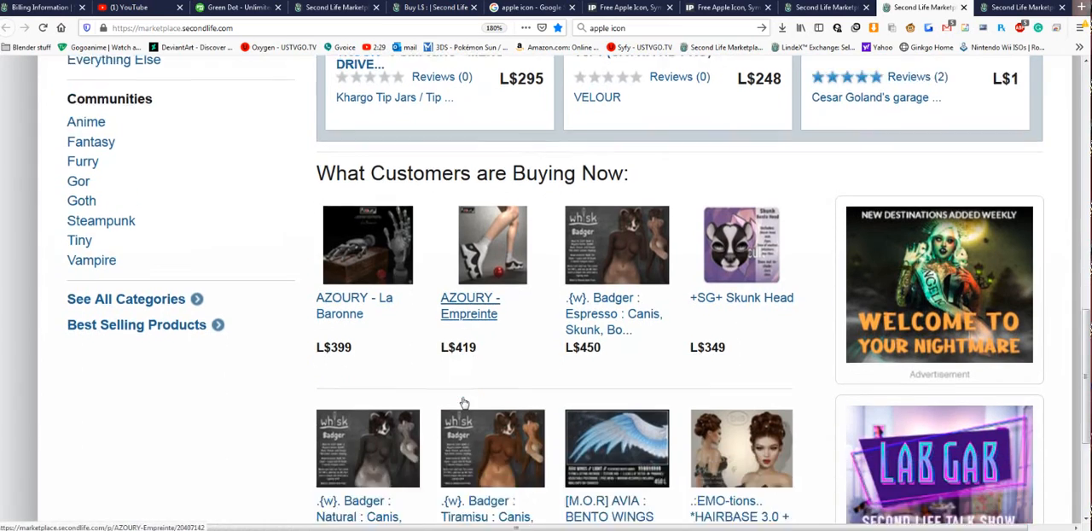
pyautogui.scroll(-3, 462, 205)
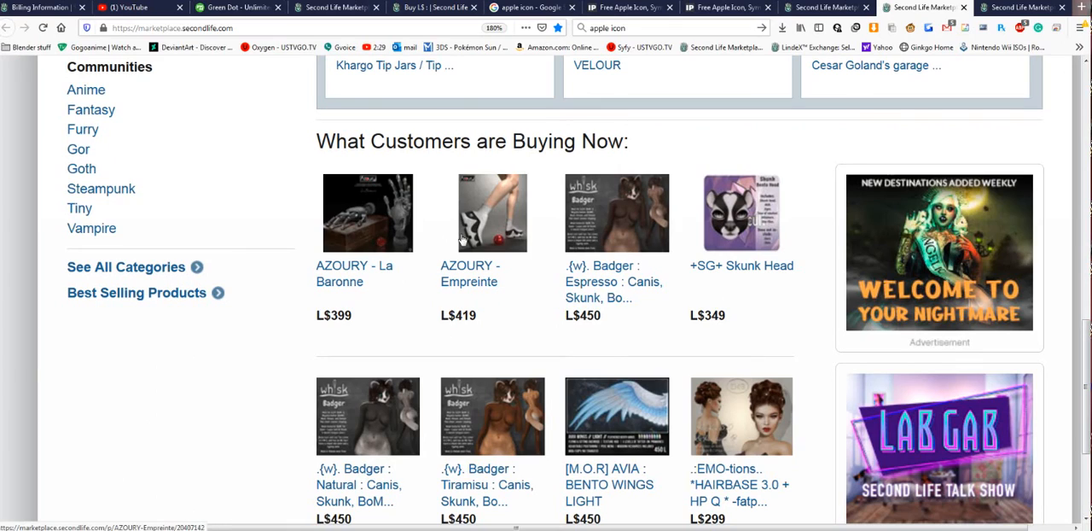
pyautogui.rightClick(836, 265)
pyautogui.click(914, 281)
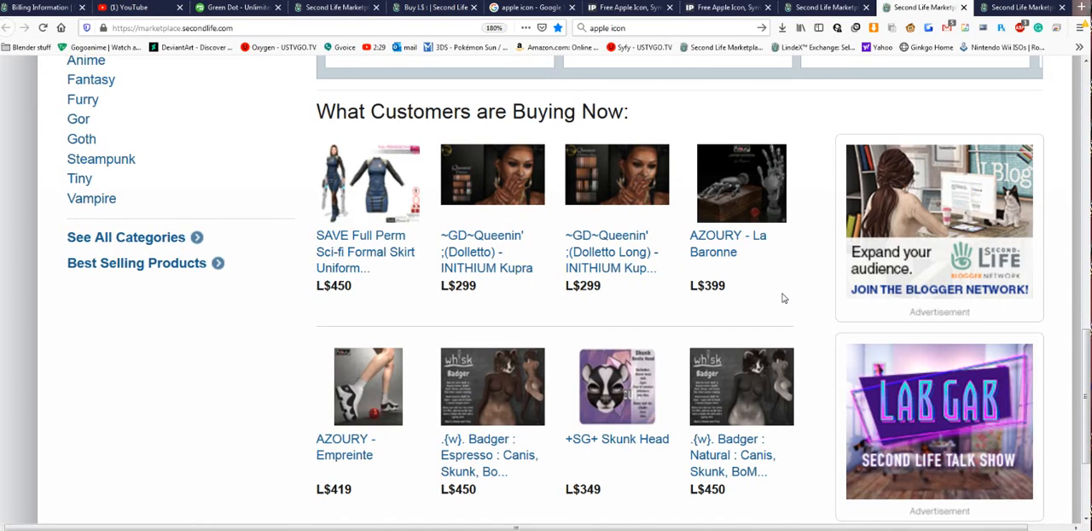
pyautogui.middleClick(349, 249)
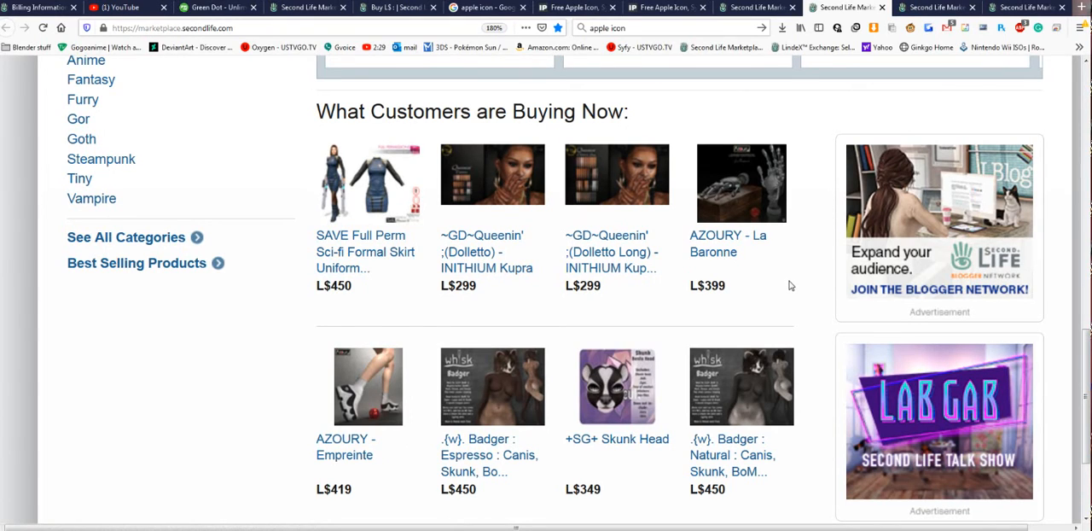
# - Compare the home page's What Customers are Buying Now products with its Featured Items section
pyautogui.scroll(-1, 789, 286)
pyautogui.scroll(5, 789, 286)
pyautogui.scroll(-5, 789, 286)
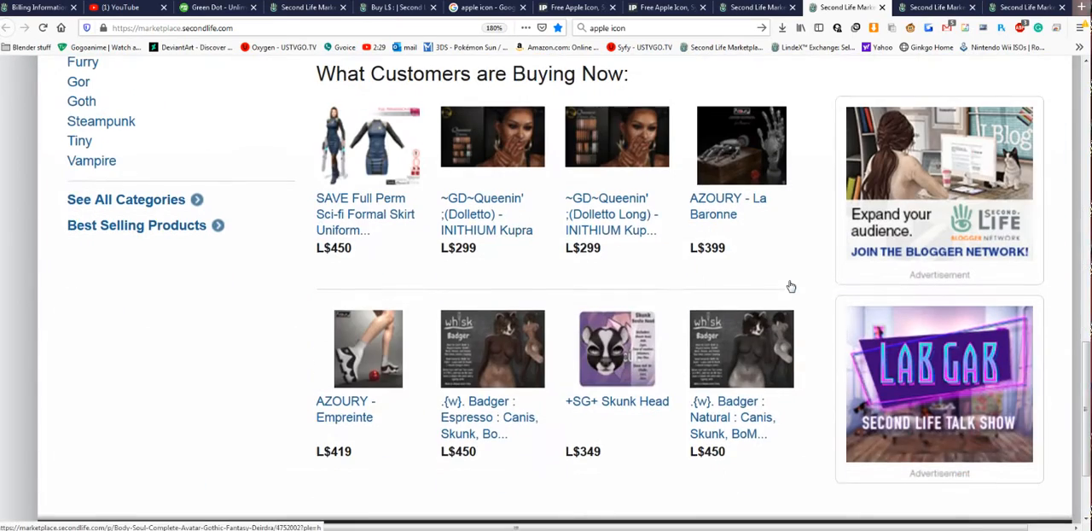
pyautogui.scroll(1, 677, 252)
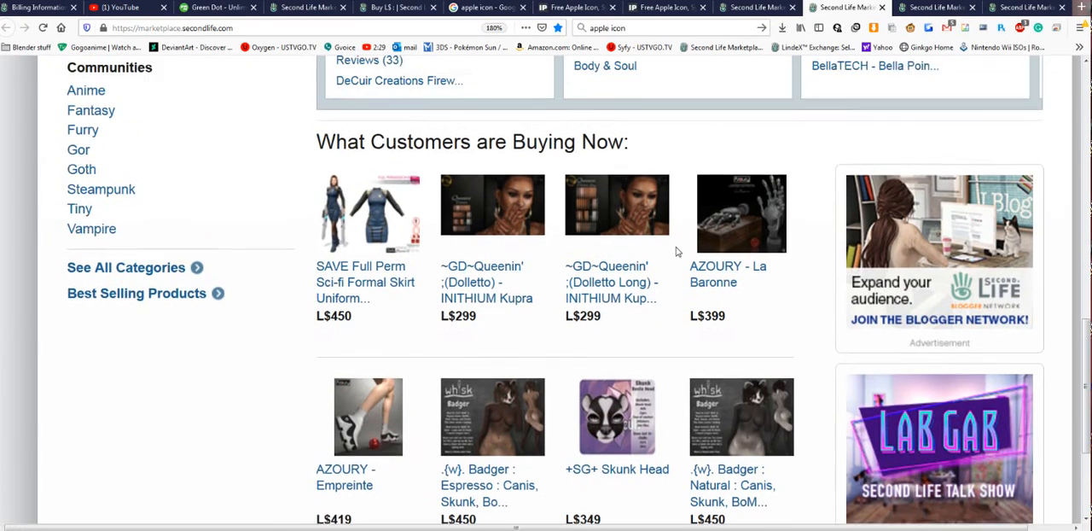
pyautogui.scroll(5, 677, 251)
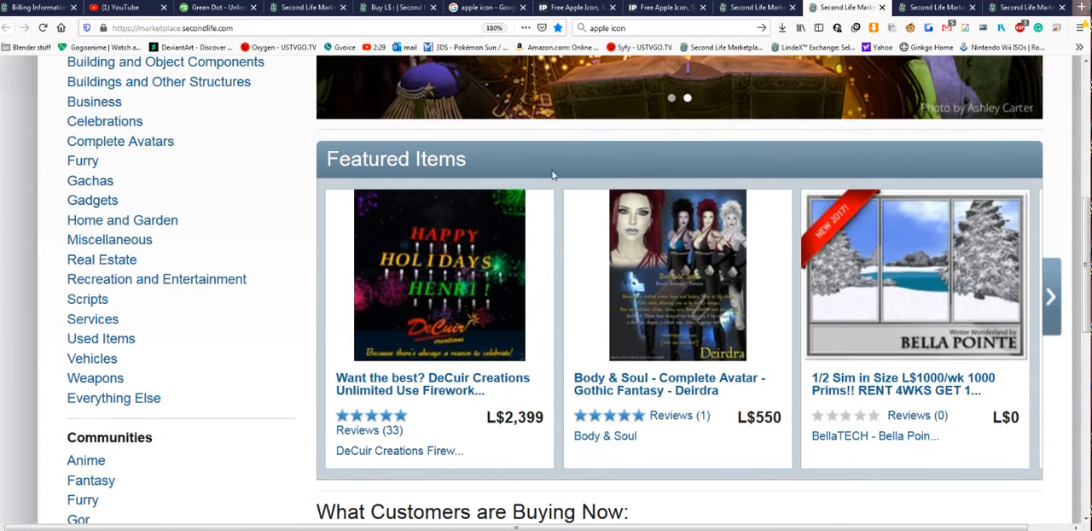
pyautogui.scroll(2, 775, 274)
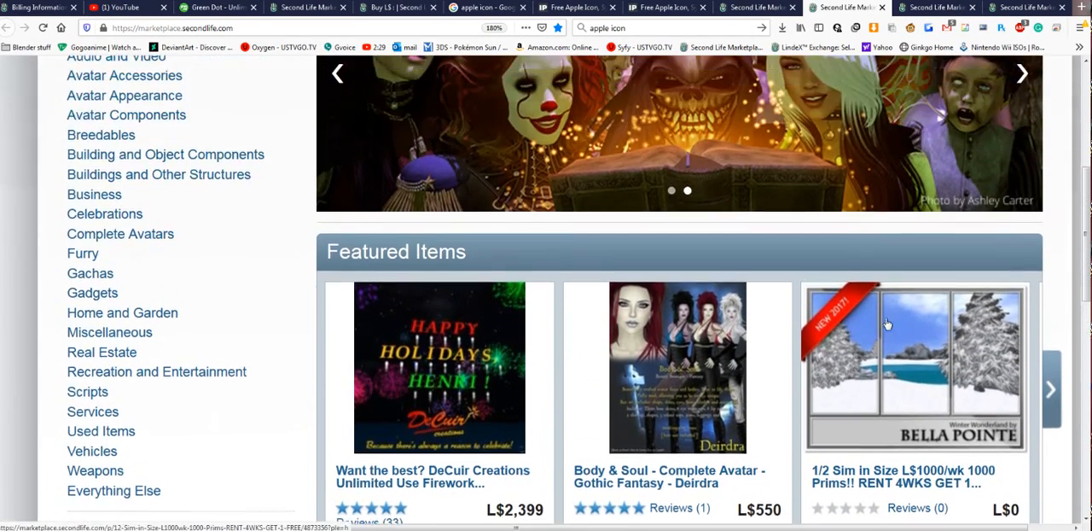
# - Return to the item listing and review the 30, 15 and 7 day prices for featuring it on the home page, then close the pricing dialog
pyautogui.click(774, 7)
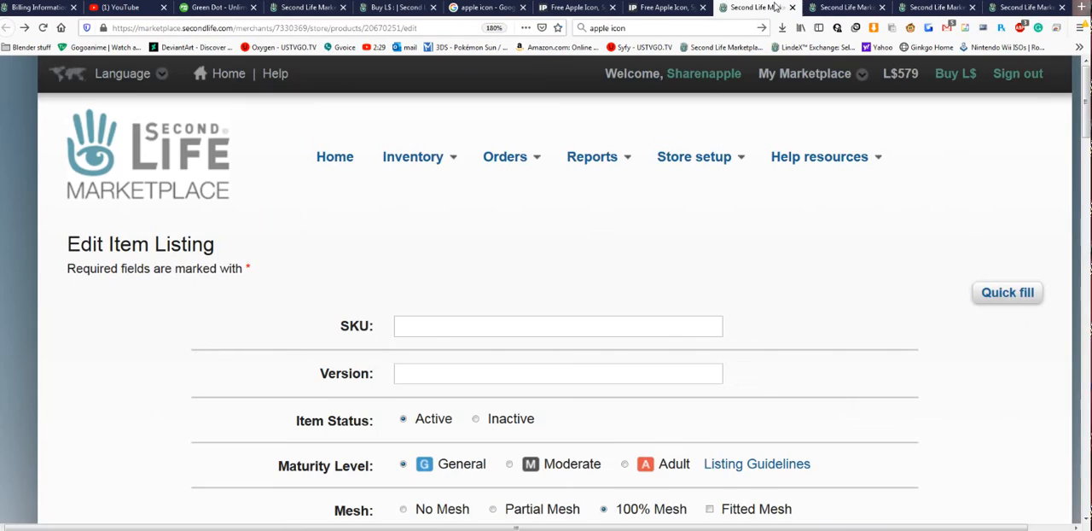
pyautogui.scroll(-10, 748, 249)
pyautogui.scroll(-15, 701, 229)
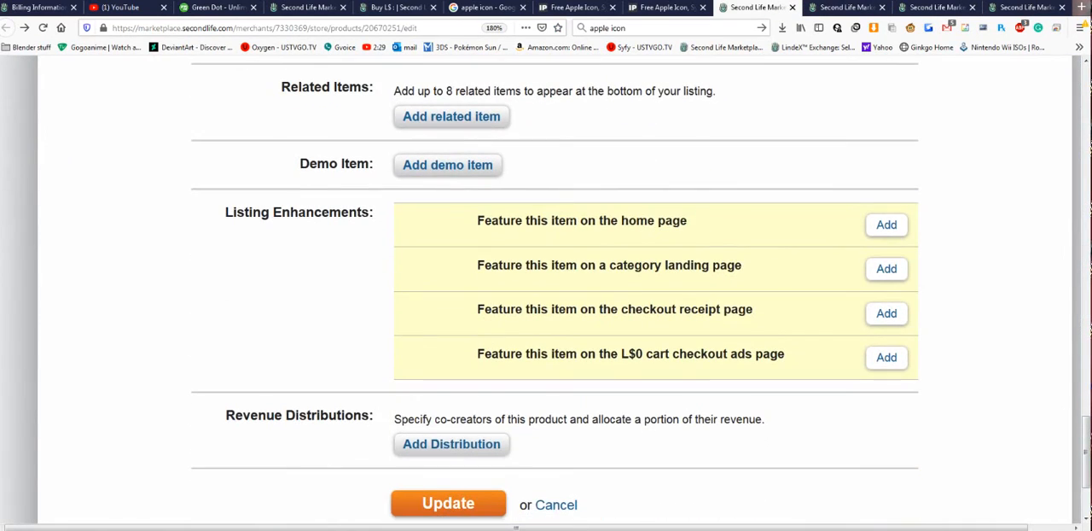
pyautogui.click(905, 229)
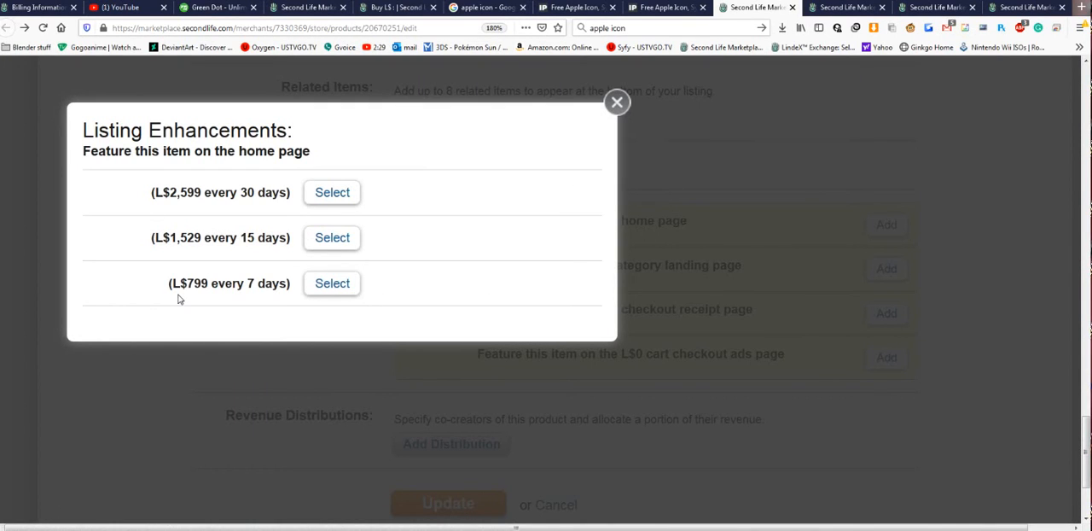
pyautogui.moveTo(180, 283); pyautogui.dragTo(288, 284)
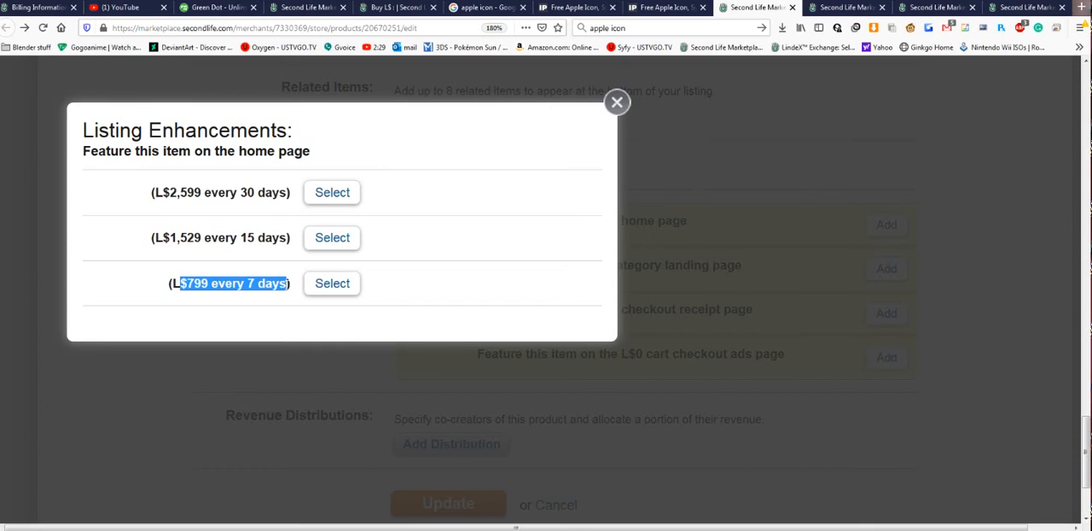
pyautogui.moveTo(288, 238); pyautogui.dragTo(160, 250)
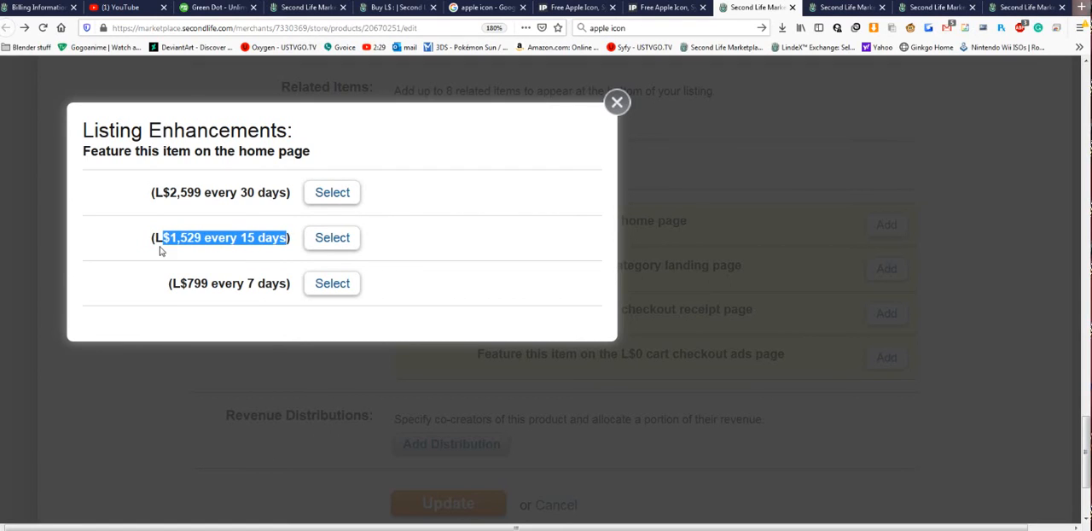
pyautogui.moveTo(162, 193); pyautogui.dragTo(280, 194)
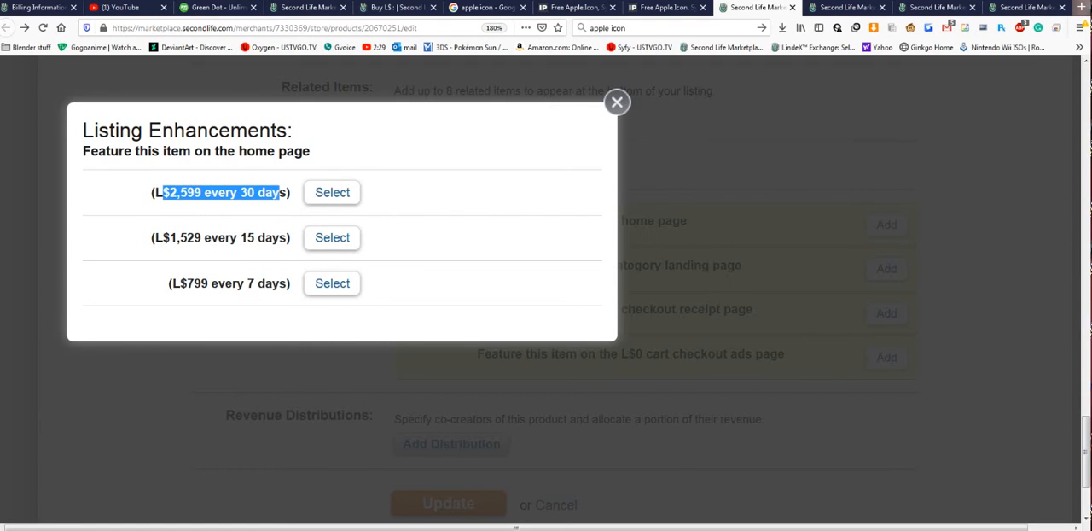
pyautogui.moveTo(170, 238); pyautogui.dragTo(290, 239)
pyautogui.moveTo(193, 283); pyautogui.dragTo(288, 284)
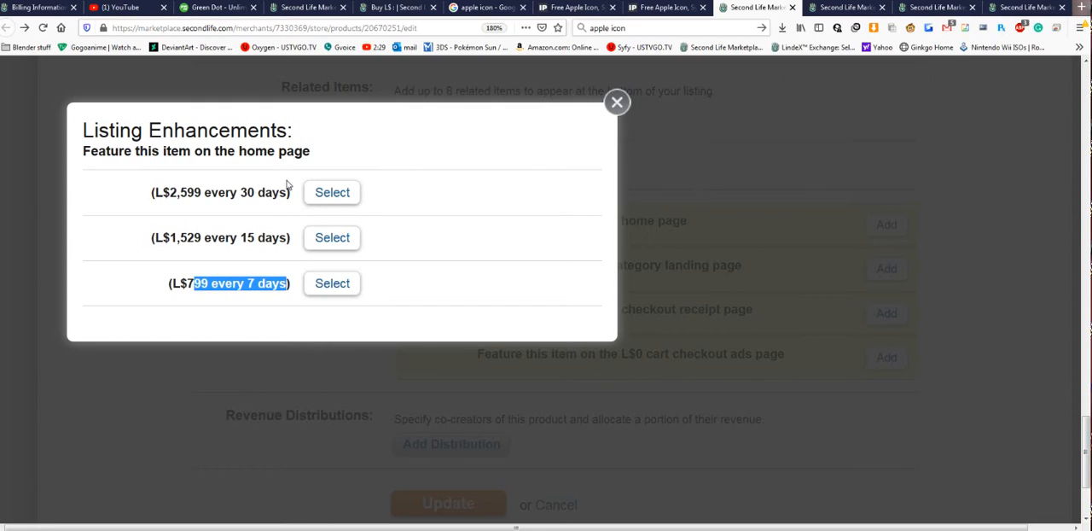
pyautogui.click(616, 102)
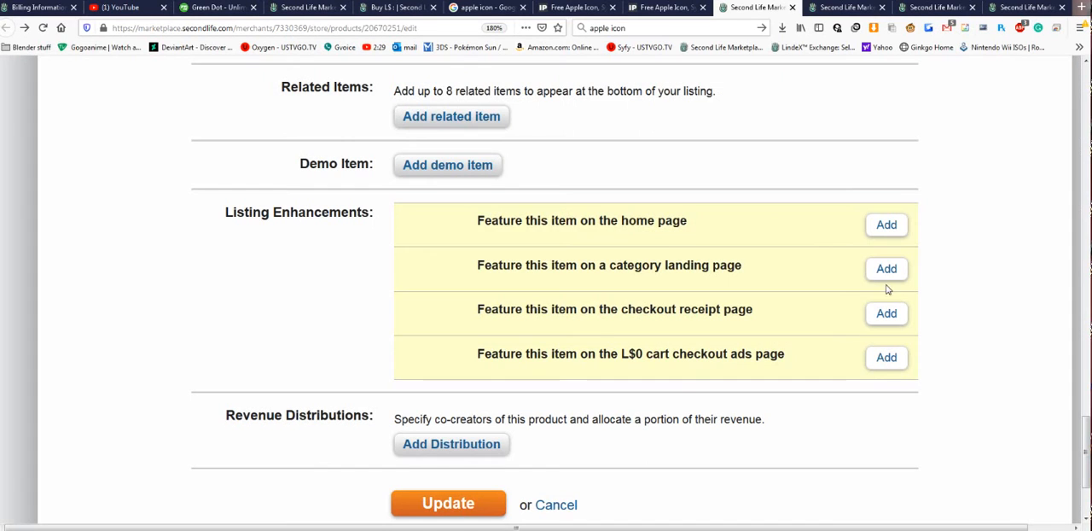
# - Highlight the category landing page enhancement, and view the SAVE Full Perm Sci-fi Formal Skirt Uniform product page from the Marketplace home page
pyautogui.moveTo(541, 264); pyautogui.dragTo(769, 296)
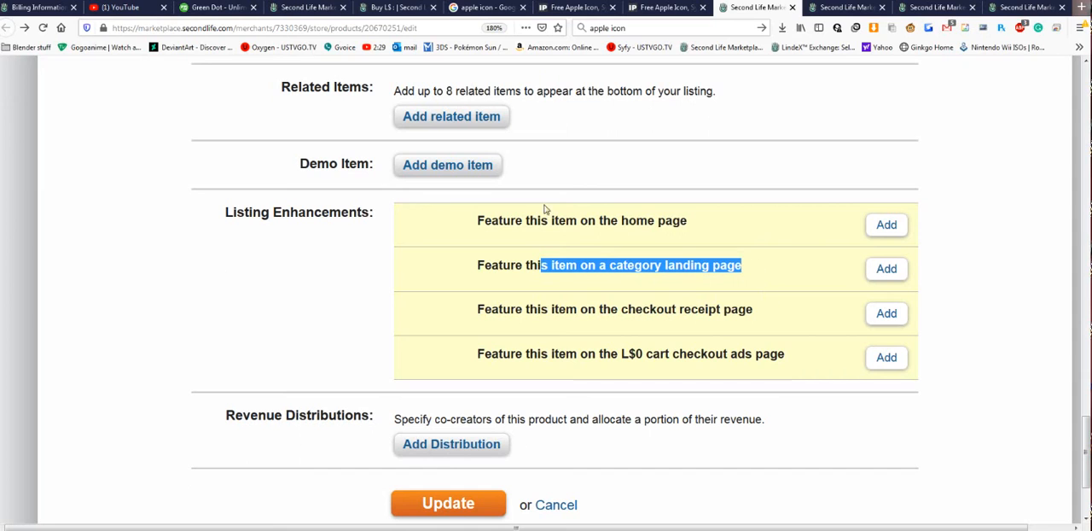
pyautogui.click(836, 6)
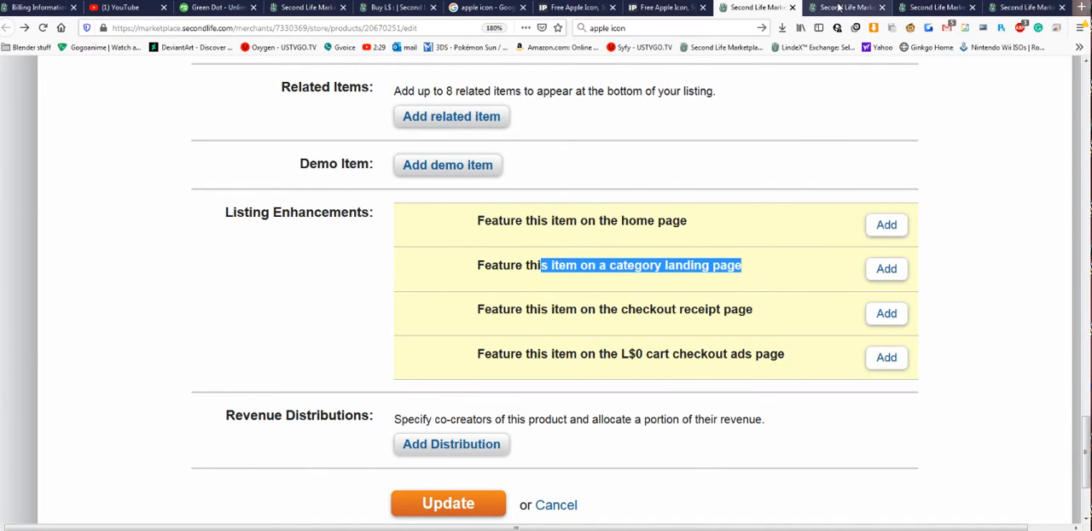
pyautogui.scroll(-3, 474, 279)
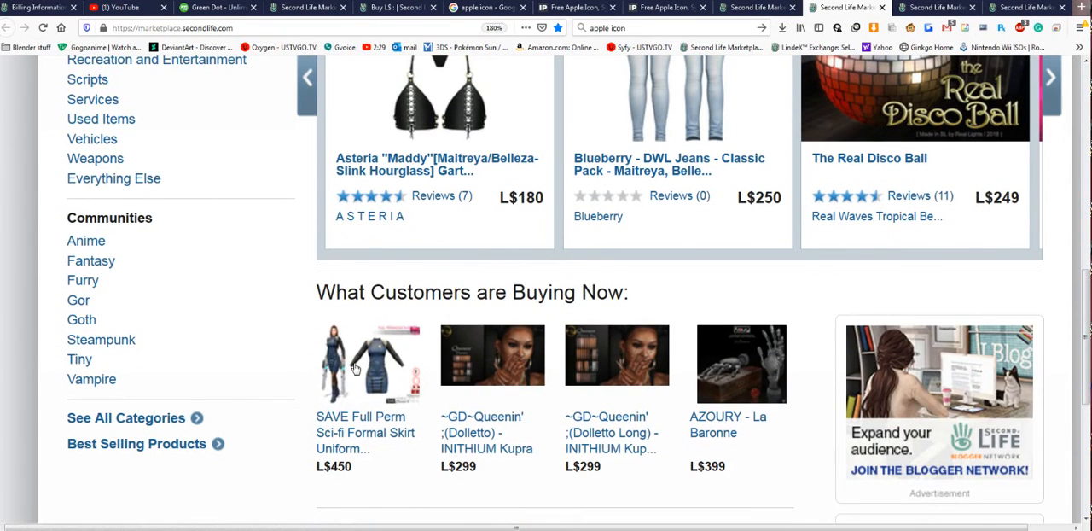
pyautogui.click(382, 438)
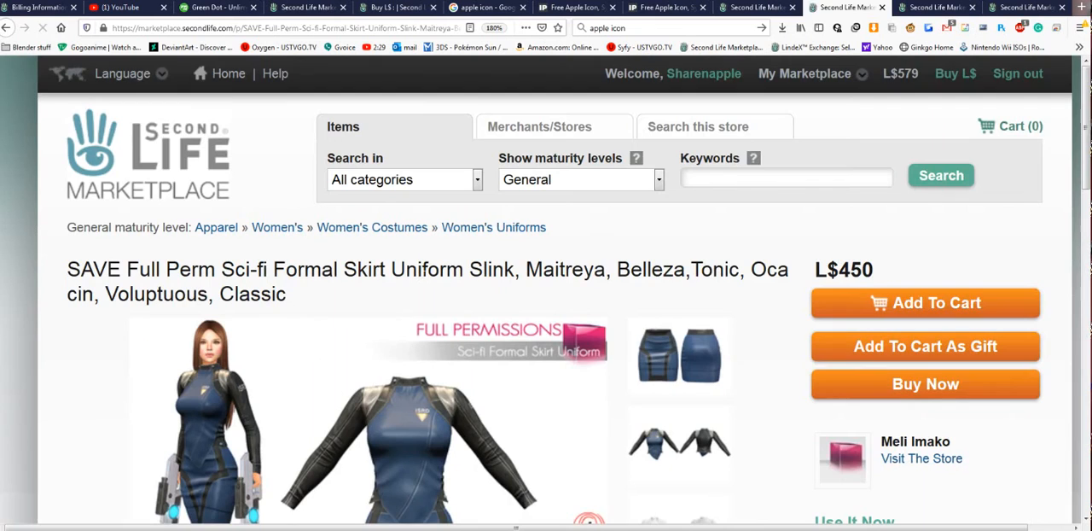
pyautogui.scroll(-3, 537, 237)
pyautogui.scroll(1, 542, 236)
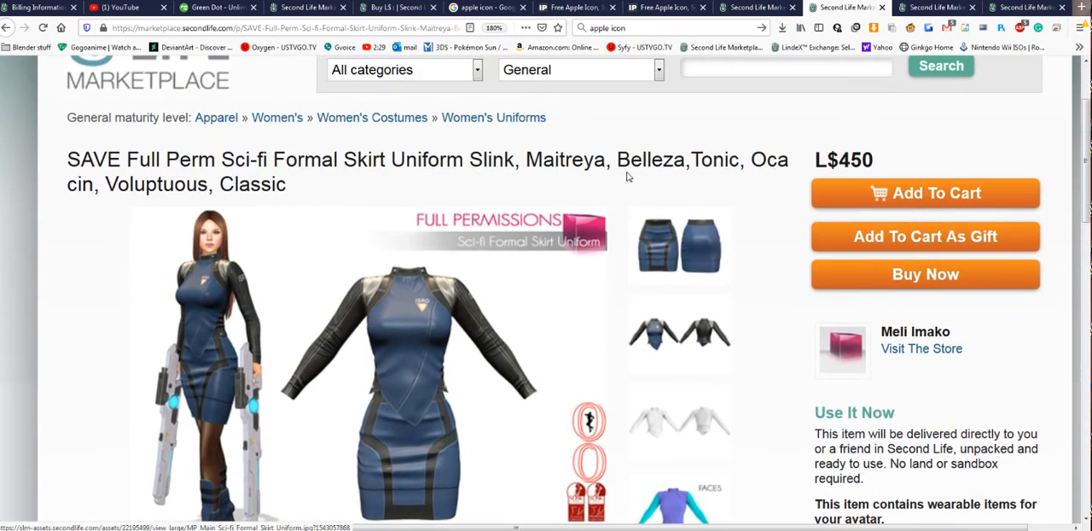
# - Open the product's Women's Uniforms category and examine how its landing page presents items
pyautogui.click(485, 124)
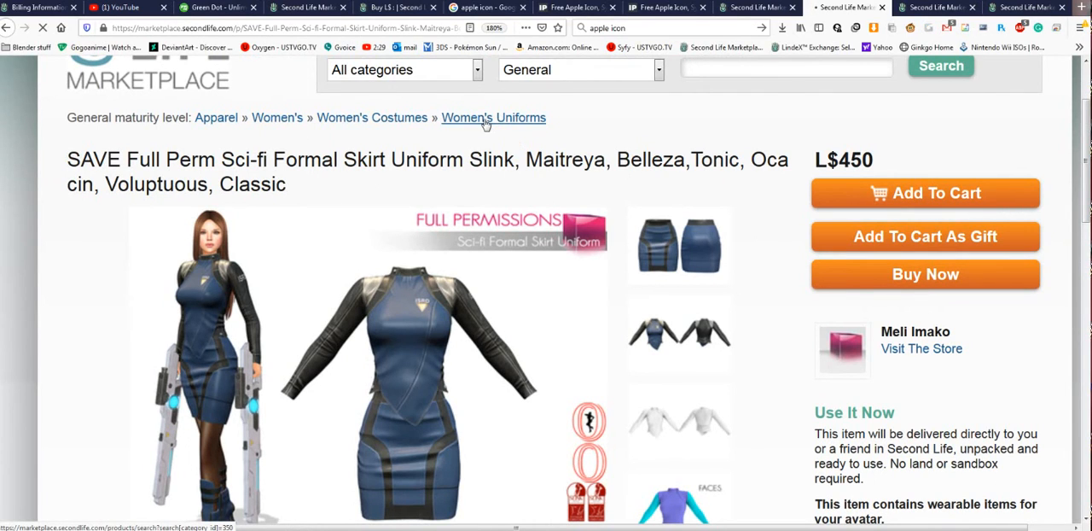
pyautogui.scroll(-3, 655, 209)
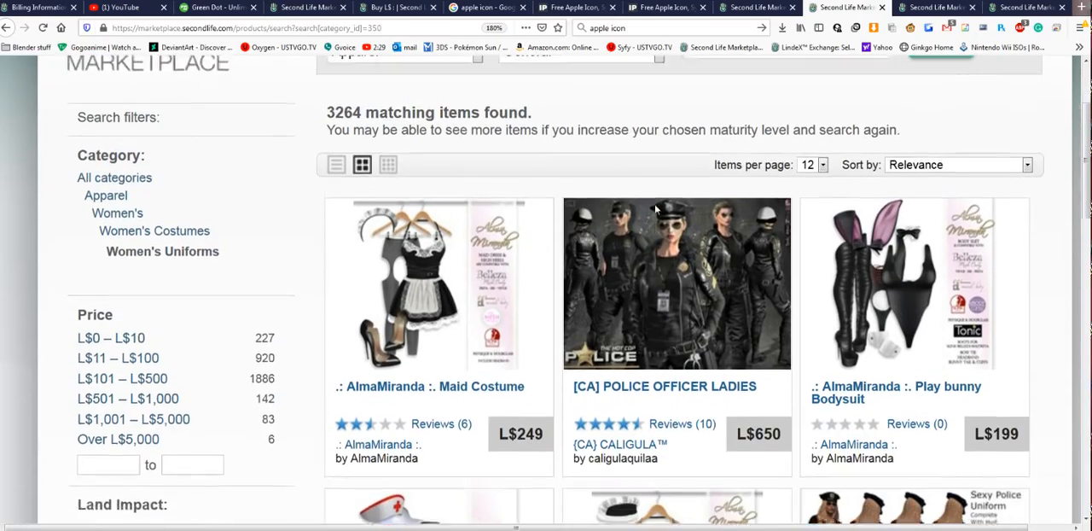
pyautogui.scroll(-1, 655, 208)
pyautogui.scroll(1, 655, 208)
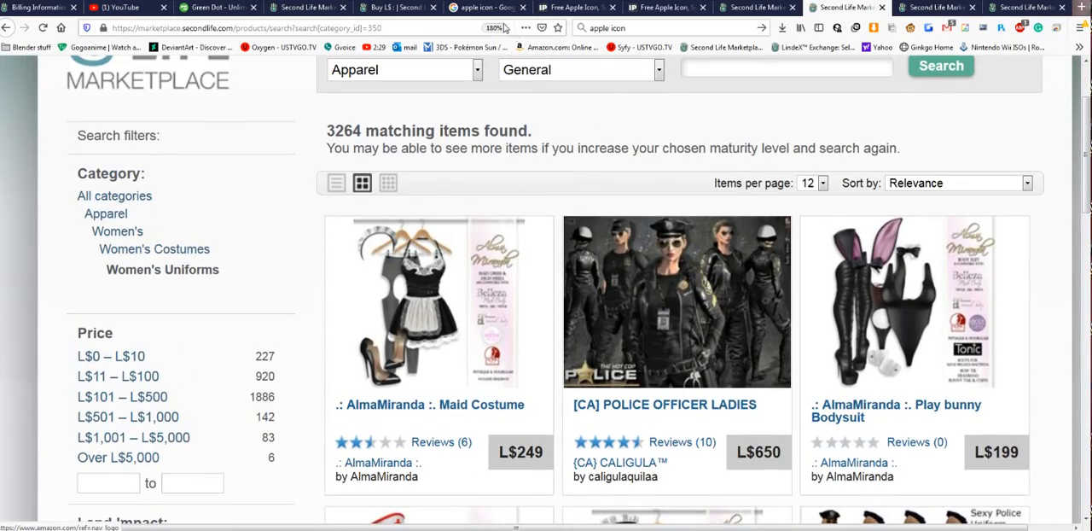
pyautogui.scroll(-7, 975, 195)
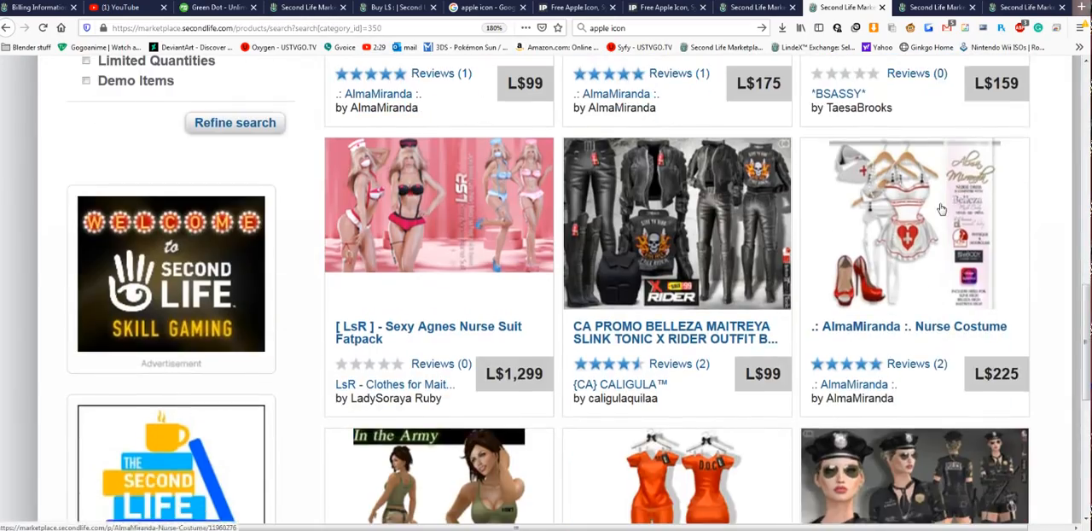
pyautogui.scroll(5, 941, 209)
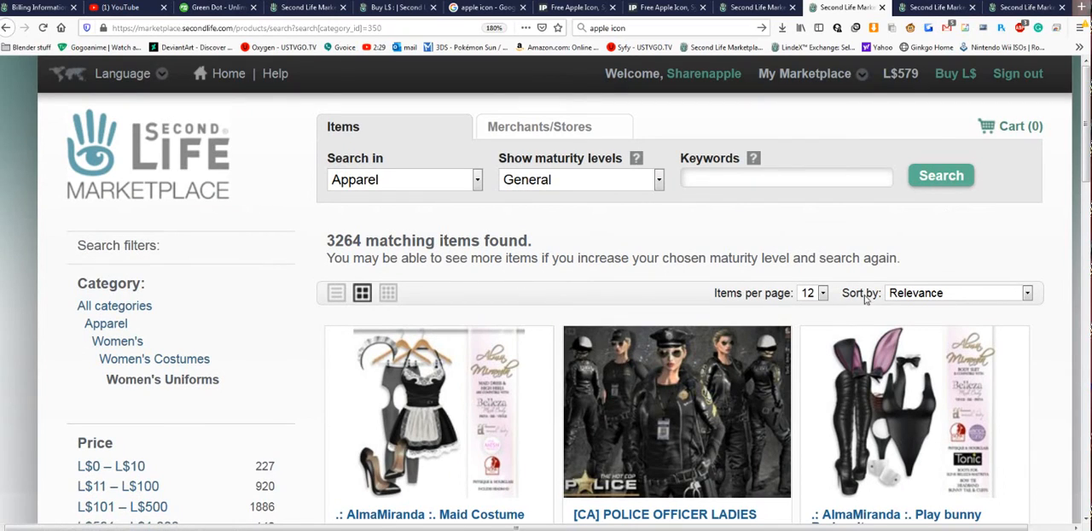
pyautogui.scroll(-1, 854, 243)
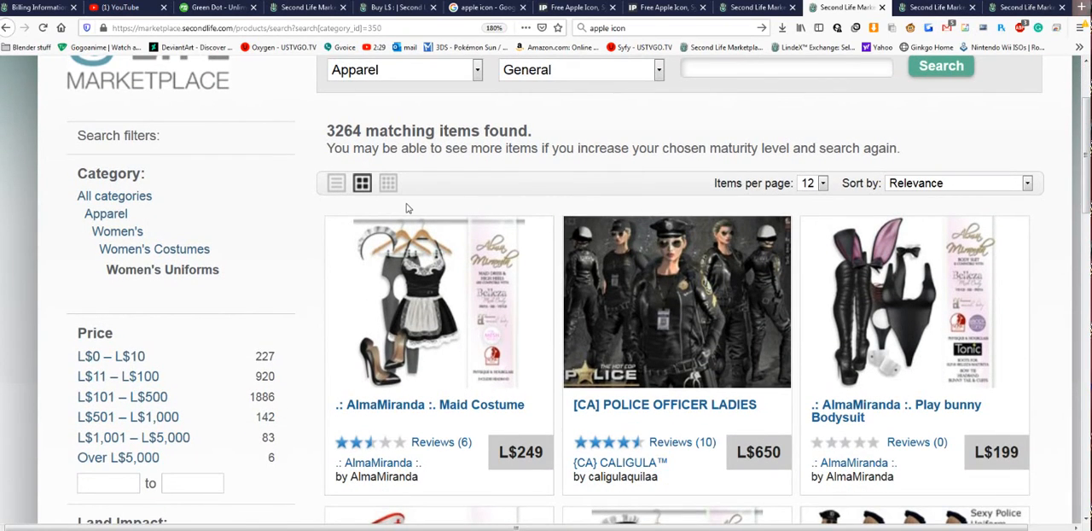
pyautogui.scroll(-2, 407, 209)
pyautogui.scroll(1, 407, 208)
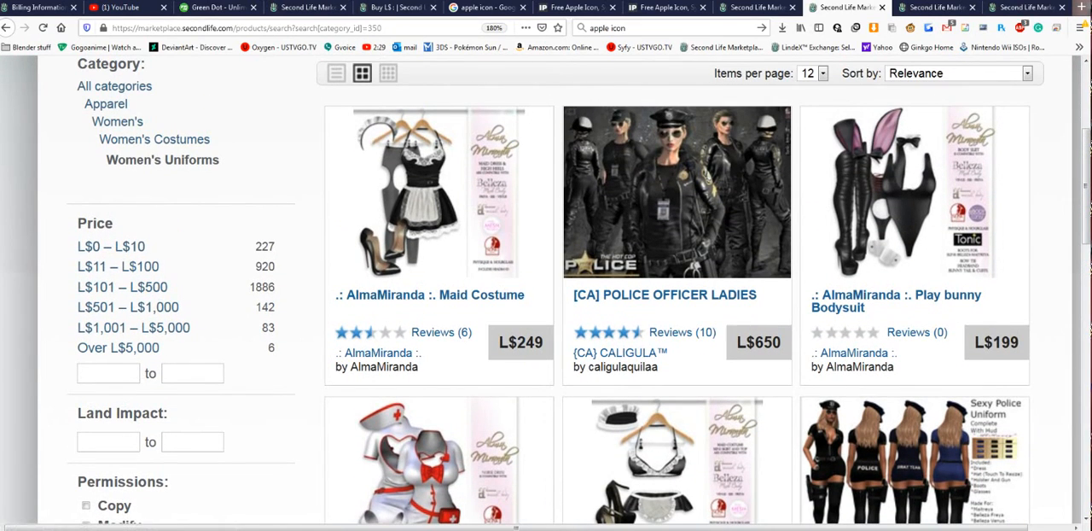
pyautogui.scroll(3, 741, 80)
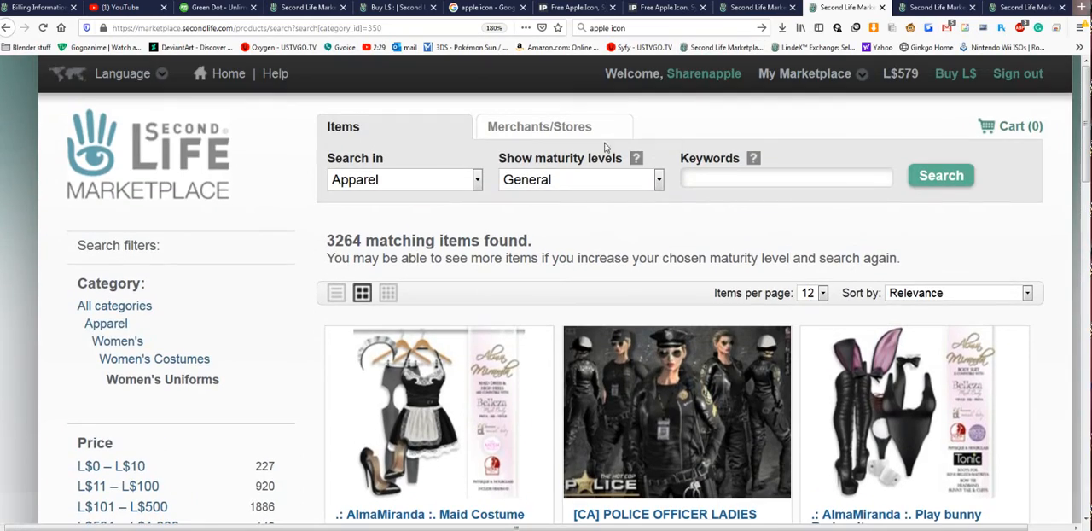
# - Return to the Marketplace home page and view the .{w}. Badger : Espresso product from What Customers are Buying Now
pyautogui.hotkey('alt', 'Left')
pyautogui.hotkey('alt', 'Left')
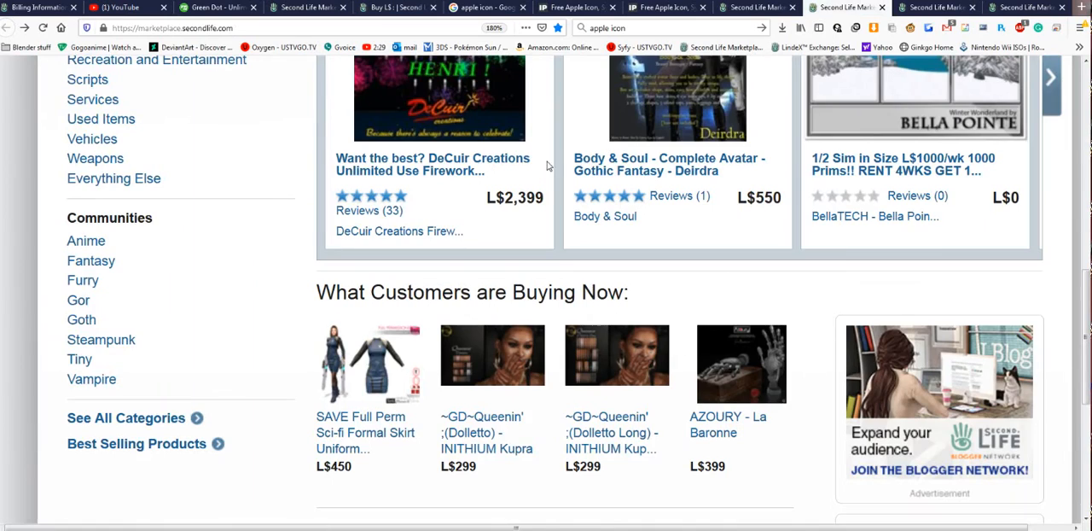
pyautogui.scroll(-5, 546, 179)
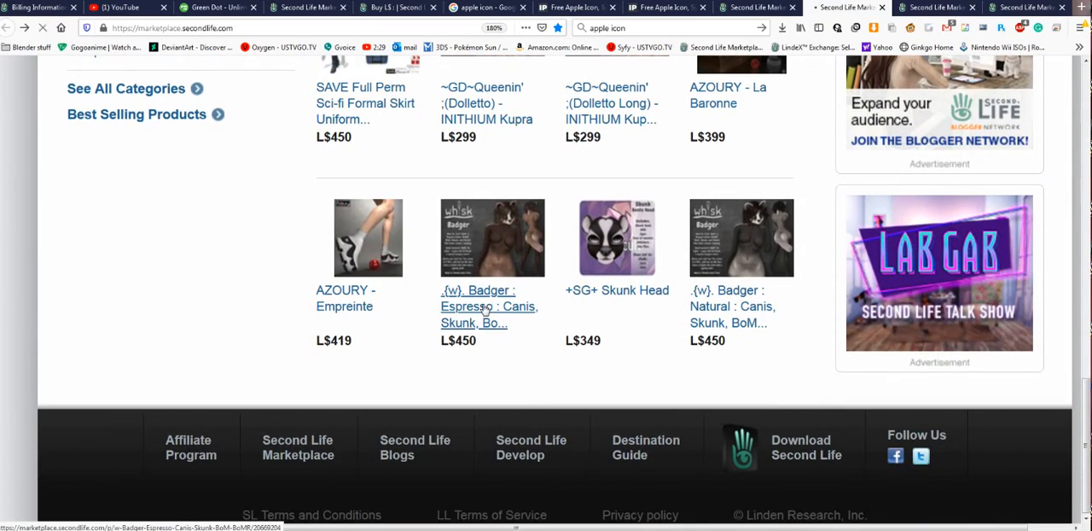
pyautogui.click(484, 309)
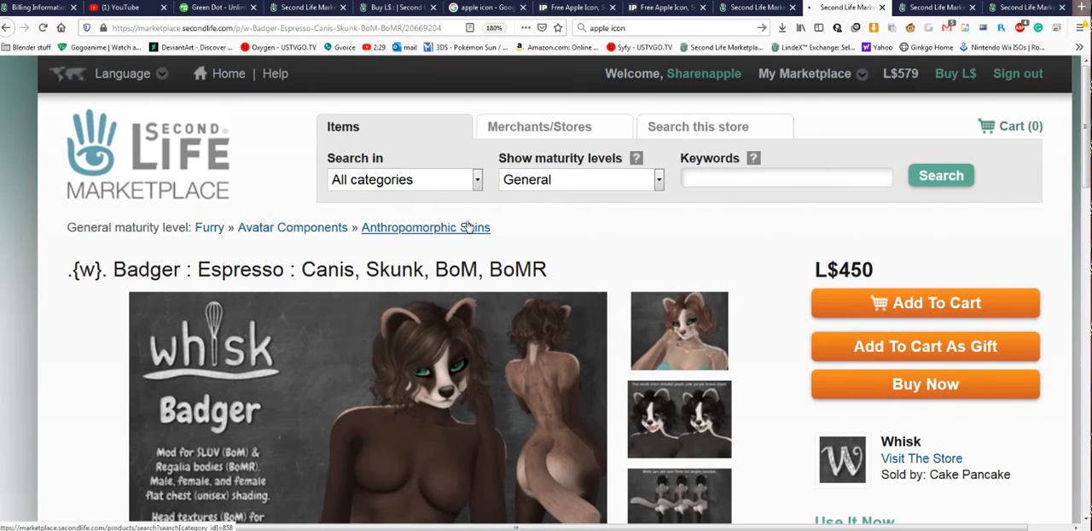
# - Open the product's Anthropomorphic Skins category and check how its page presents items
pyautogui.click(467, 226)
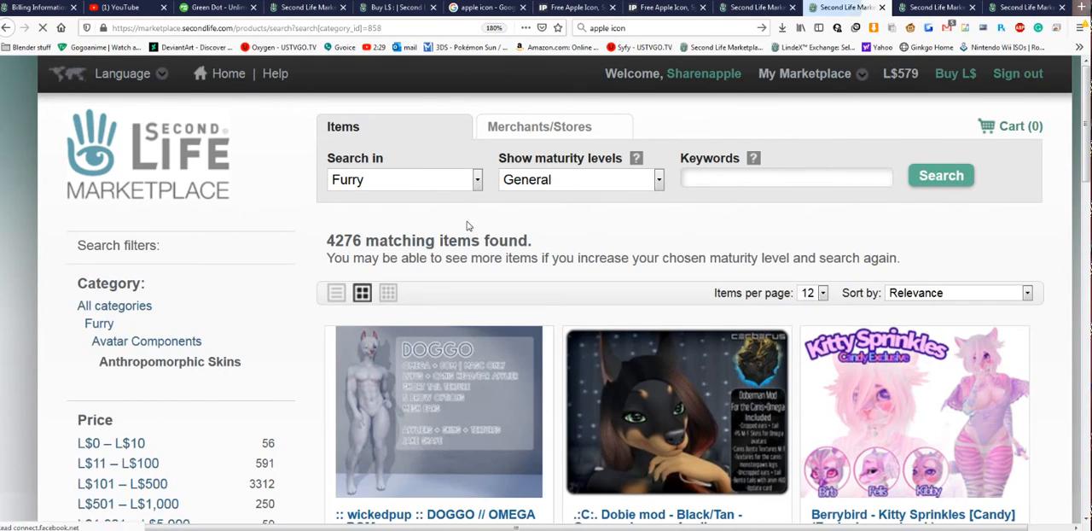
pyautogui.scroll(-3, 491, 222)
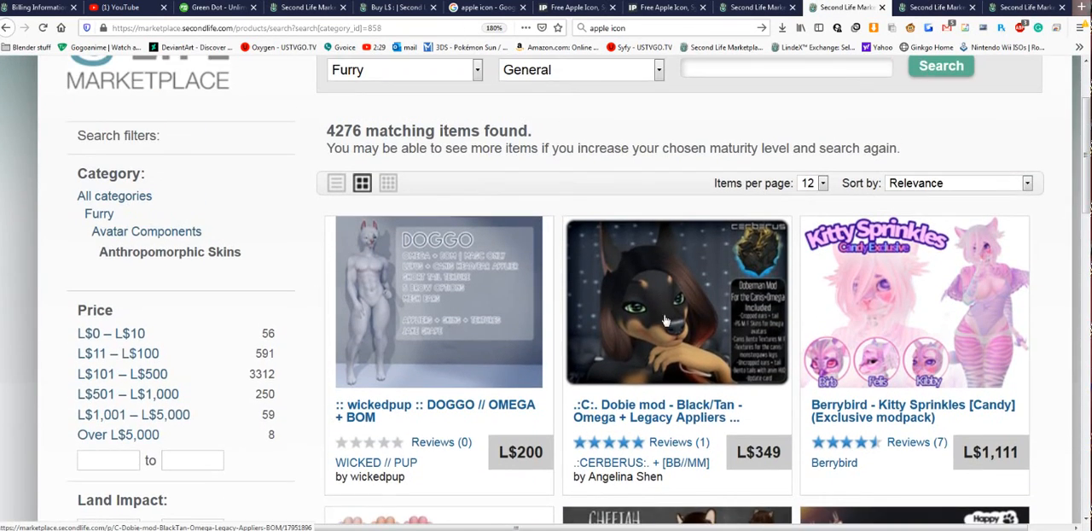
pyautogui.scroll(-5, 673, 269)
pyautogui.scroll(5, 674, 270)
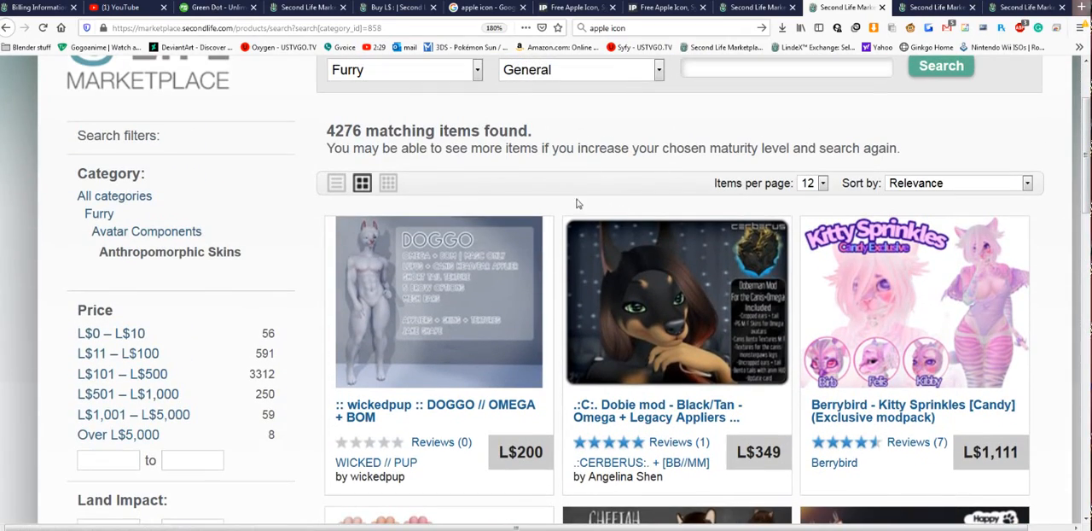
pyautogui.scroll(2, 563, 290)
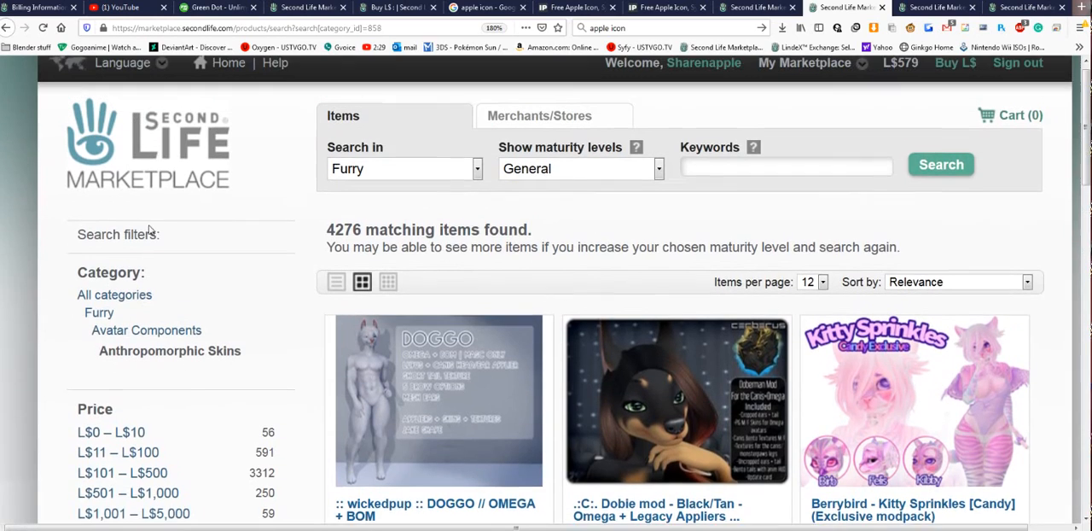
# - Open the top-level Furry category and look through the Featured Items carousel on its landing page
pyautogui.click(99, 324)
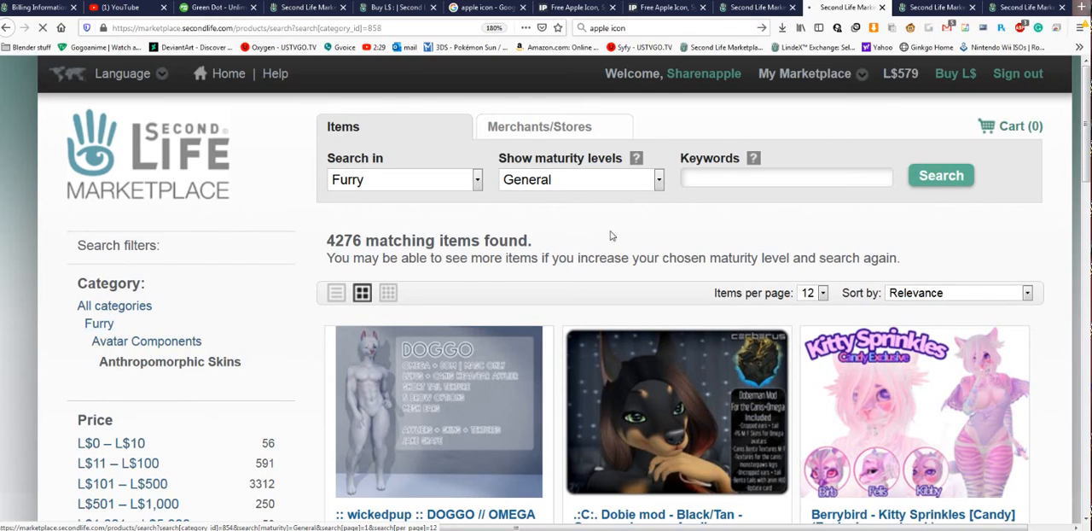
pyautogui.scroll(-3, 655, 209)
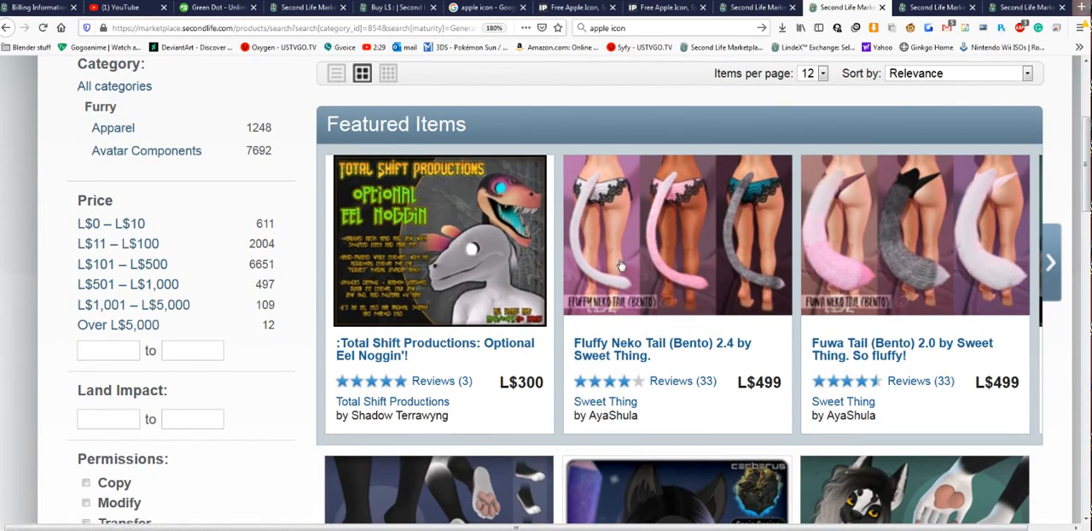
pyautogui.click(1050, 286)
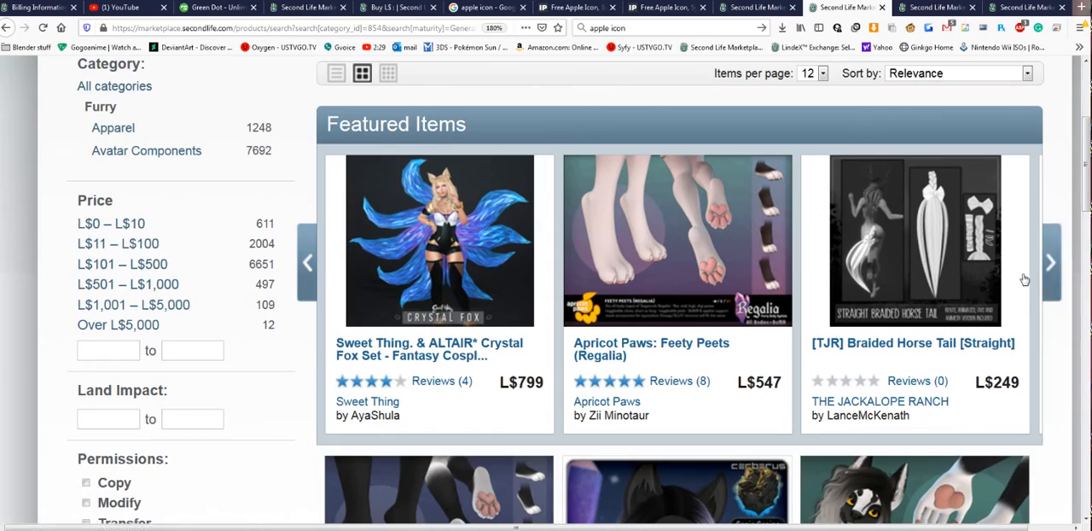
pyautogui.click(1052, 278)
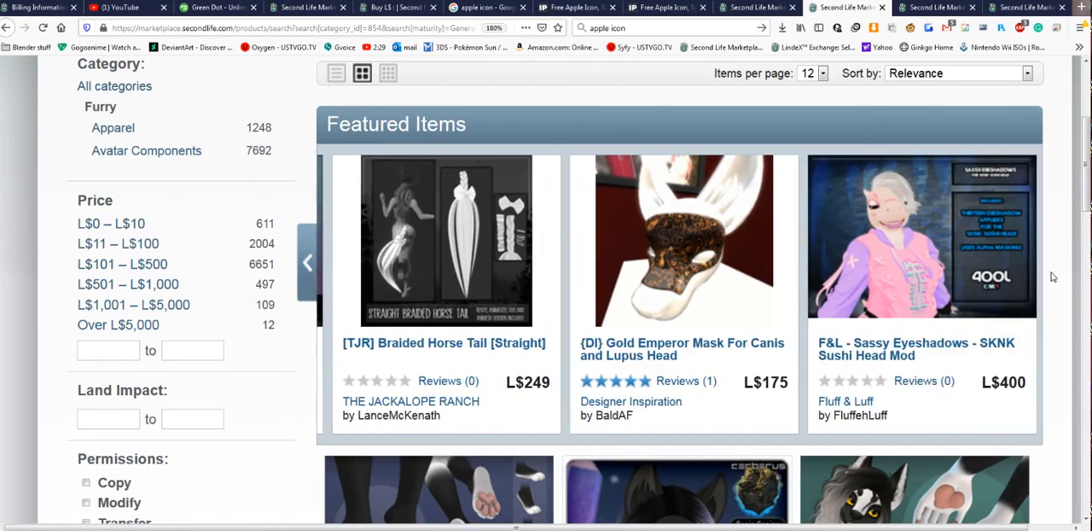
pyautogui.scroll(-3, 1050, 275)
pyautogui.scroll(1, 1050, 276)
pyautogui.scroll(-1, 1050, 275)
pyautogui.scroll(4, 1048, 274)
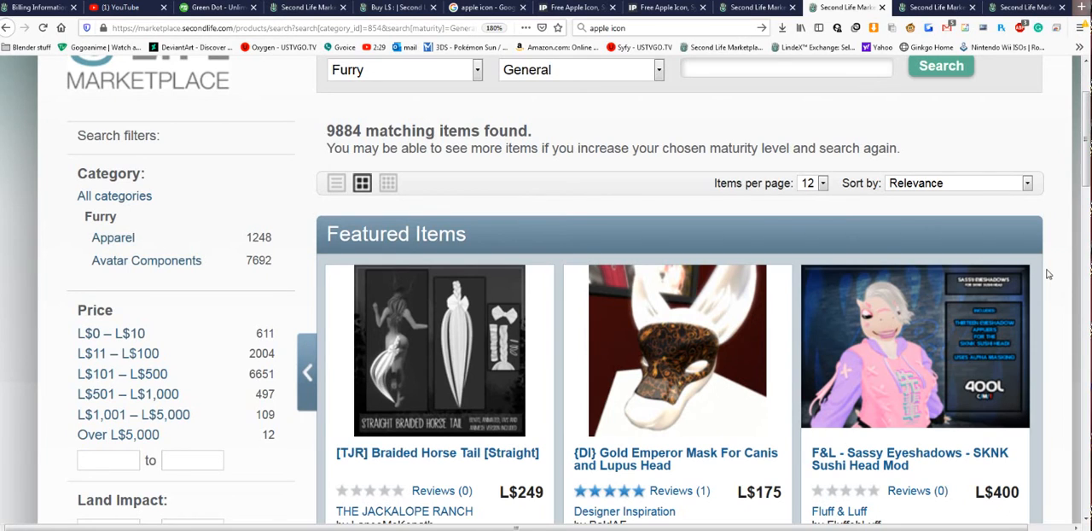
pyautogui.scroll(-1, 1048, 274)
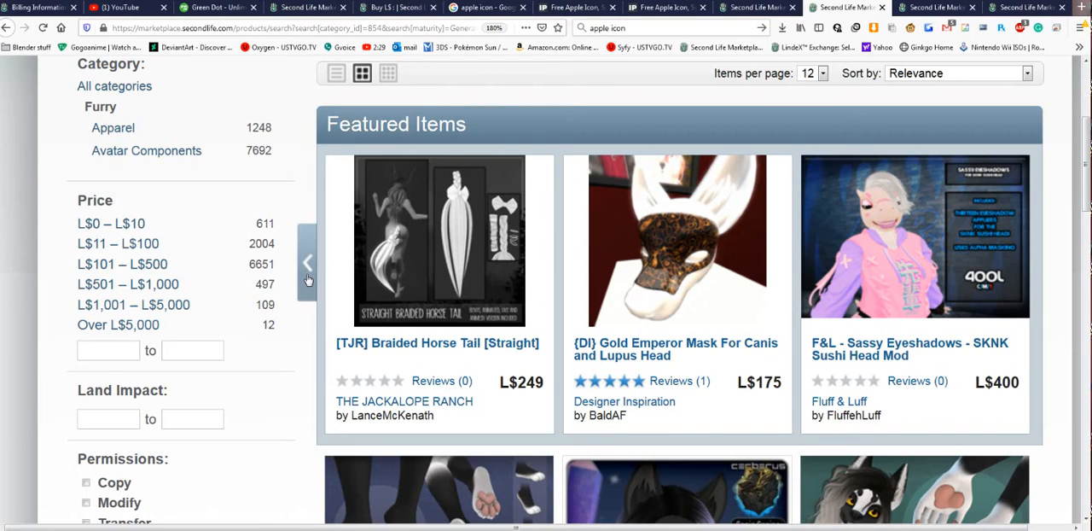
# - Return to the item listing and review the 30, 15 and 7 day prices for featuring it on a category landing page
pyautogui.click(754, 11)
pyautogui.click(890, 267)
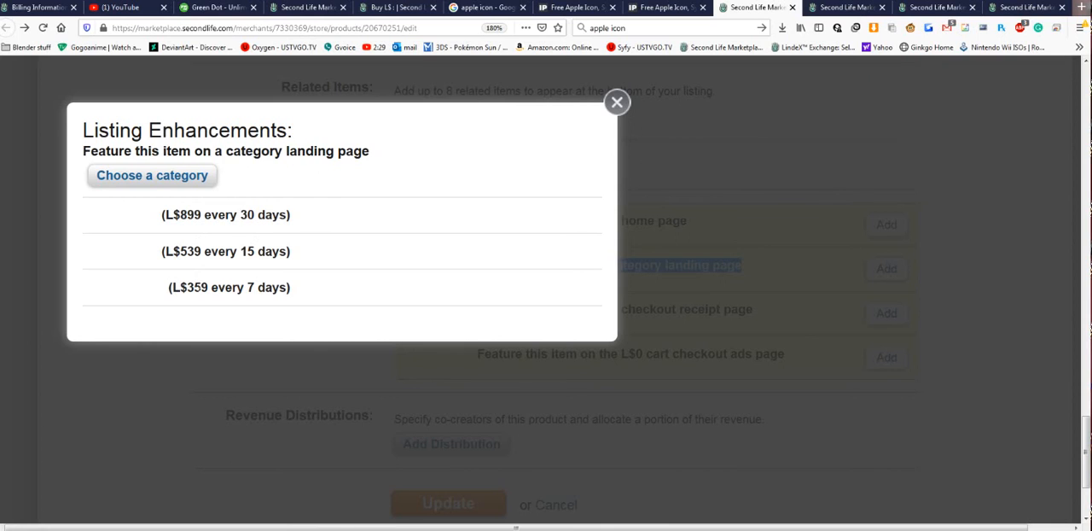
pyautogui.click(620, 99)
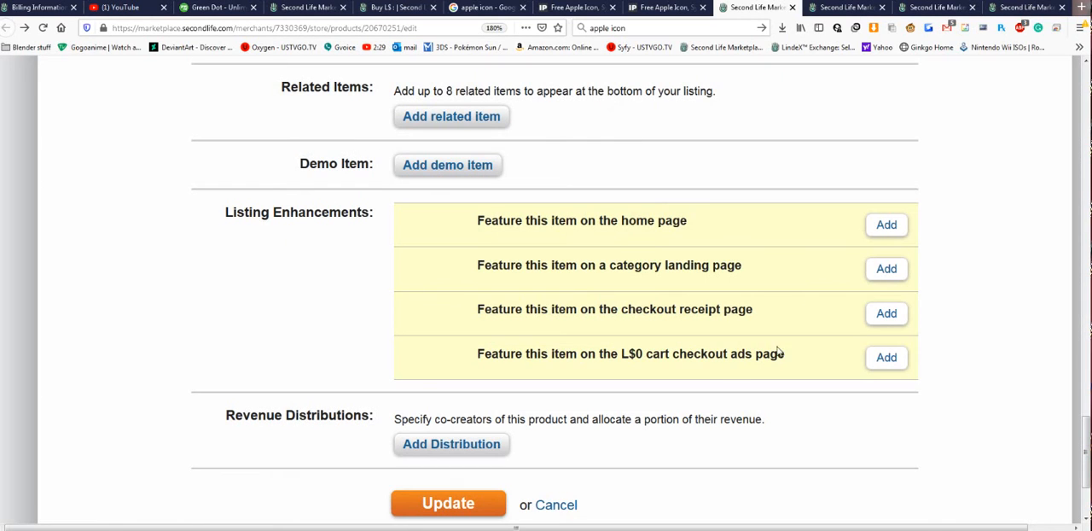
# - Review the prices for featuring the item on the checkout receipt page, close the dialog and look back over the listing fields
pyautogui.click(887, 316)
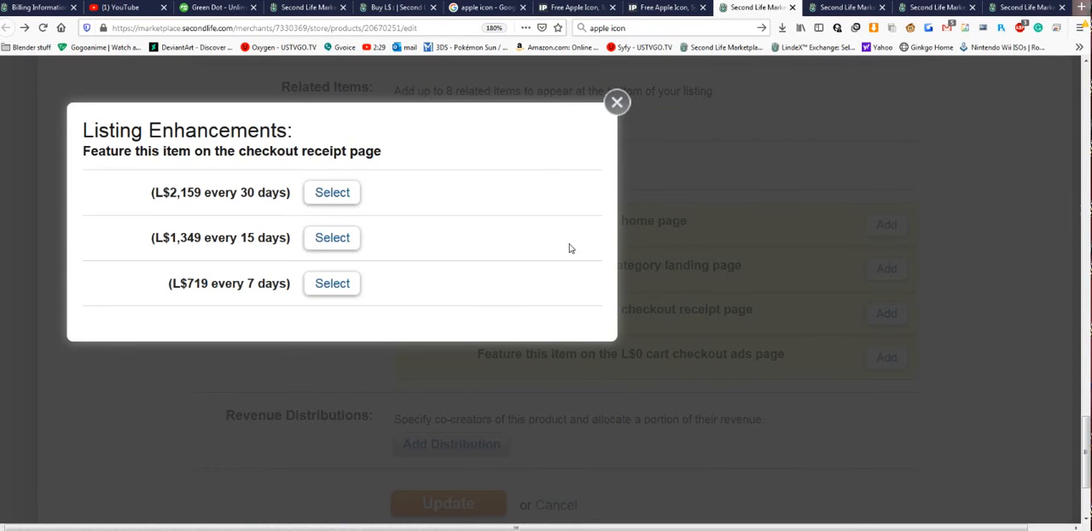
pyautogui.click(614, 103)
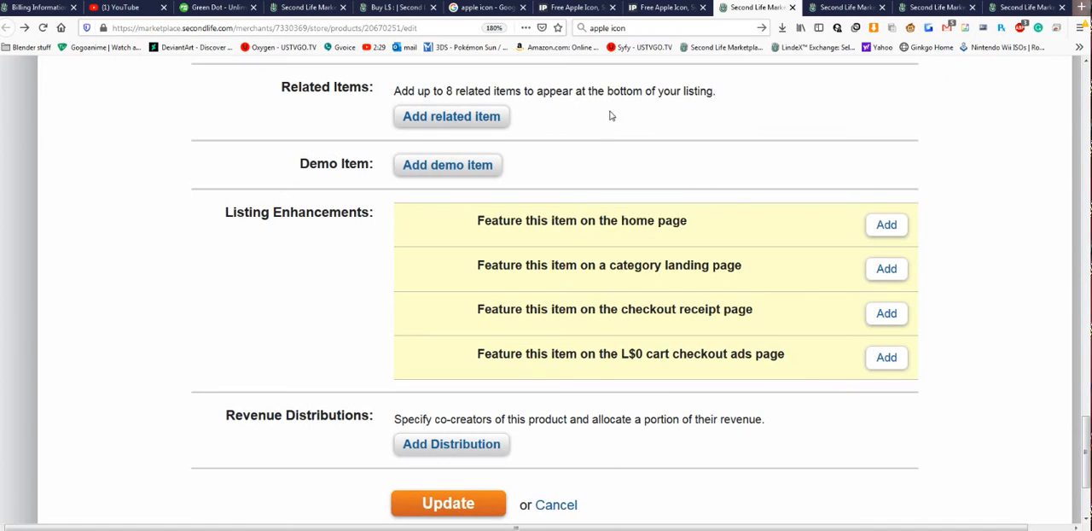
pyautogui.scroll(10, 623, 154)
pyautogui.scroll(3, 623, 155)
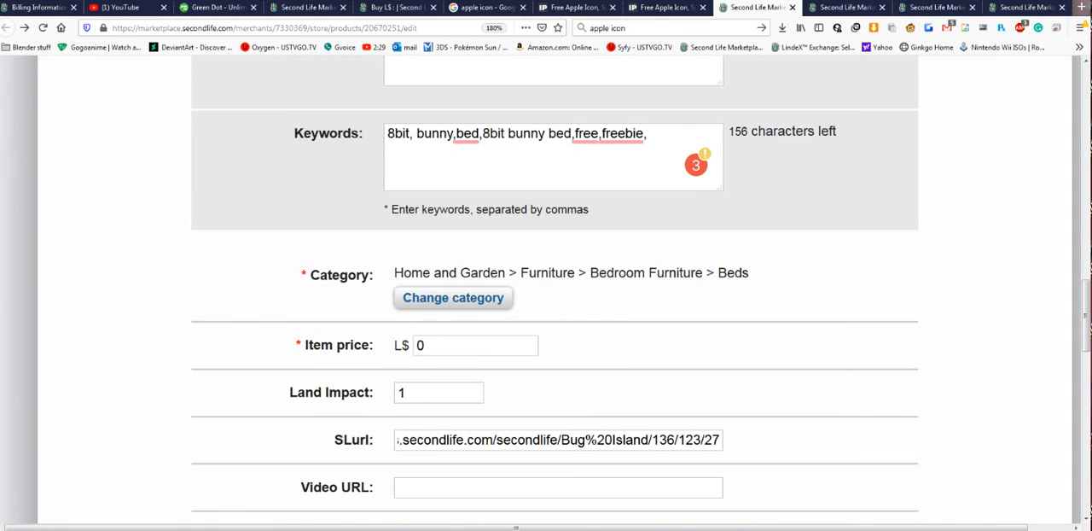
pyautogui.scroll(-6, 689, 259)
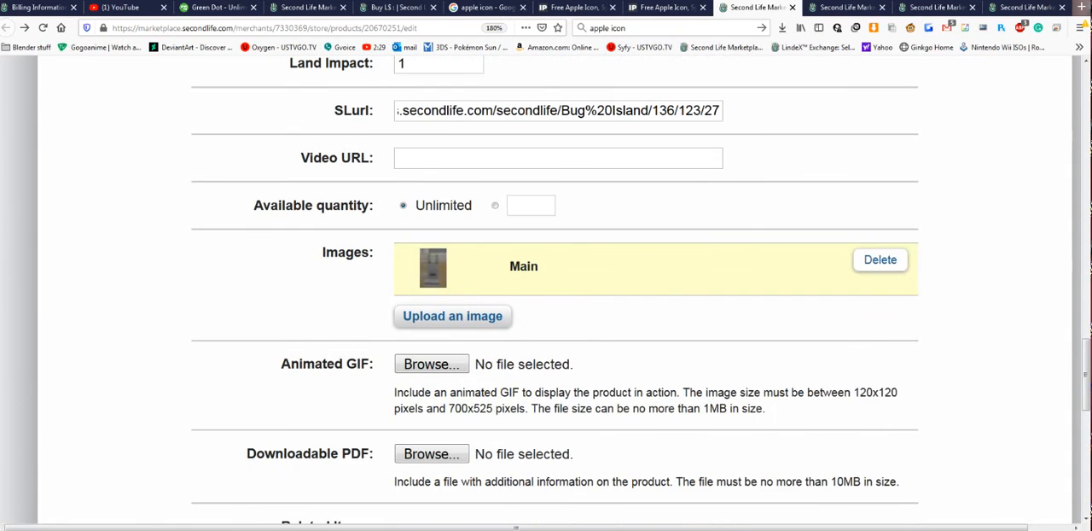
# - Browse the Furry category's result pages, view the Happy paw - Multi birb head bento product, and return to the results
pyautogui.click(819, 11)
pyautogui.scroll(-7, 695, 197)
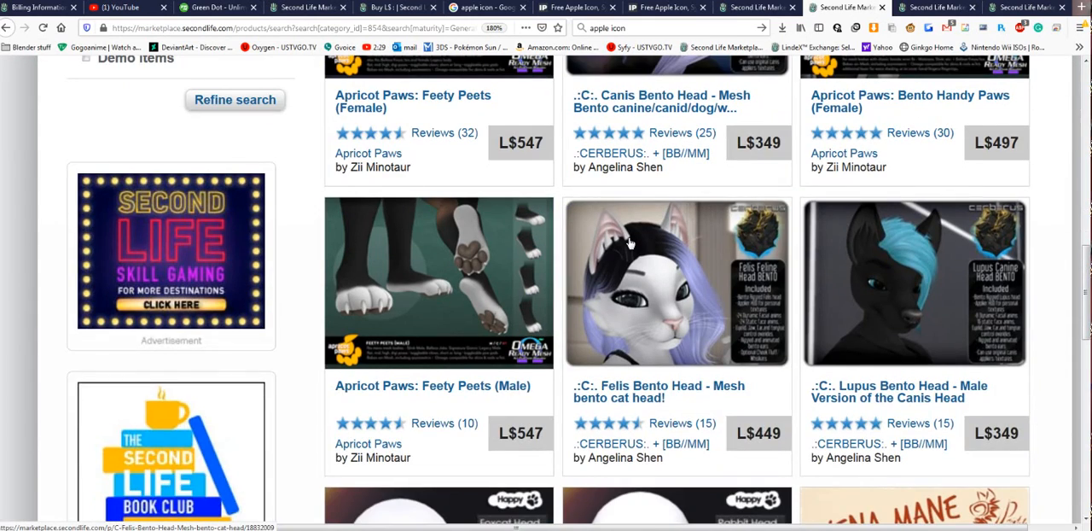
pyautogui.scroll(-7, 629, 243)
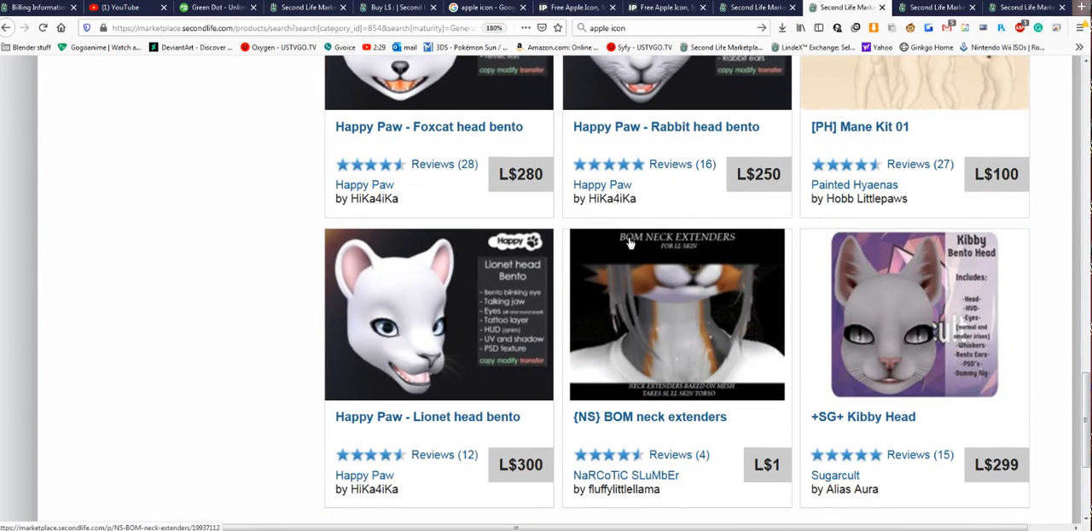
pyautogui.scroll(-2, 629, 243)
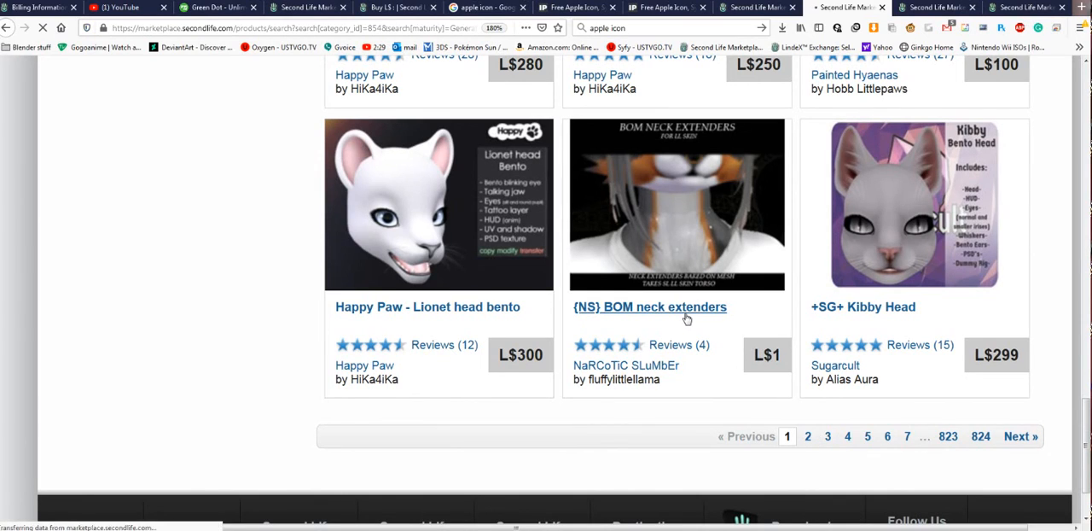
pyautogui.scroll(-10, 687, 318)
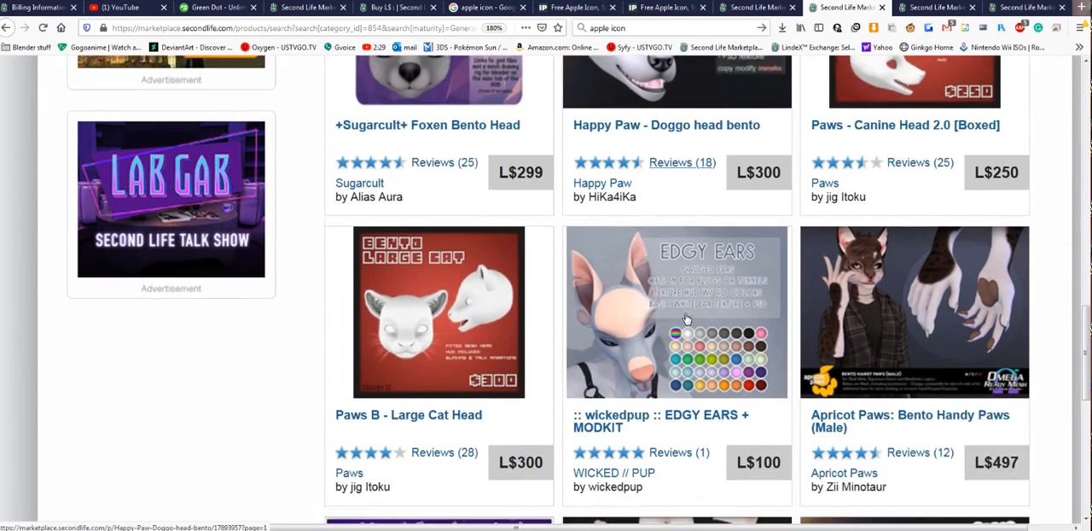
pyautogui.scroll(-1, 687, 318)
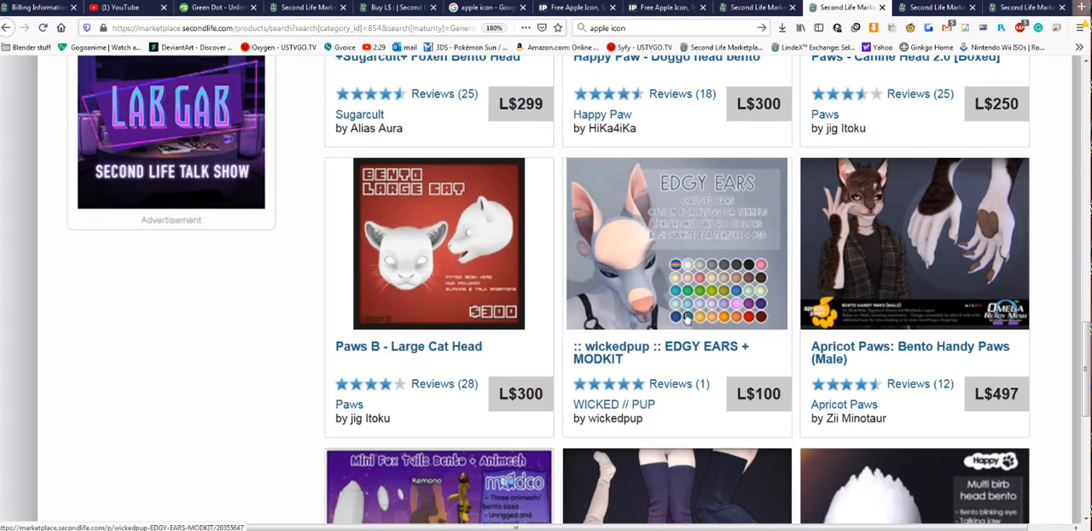
pyautogui.scroll(-2, 687, 318)
pyautogui.scroll(1, 440, 238)
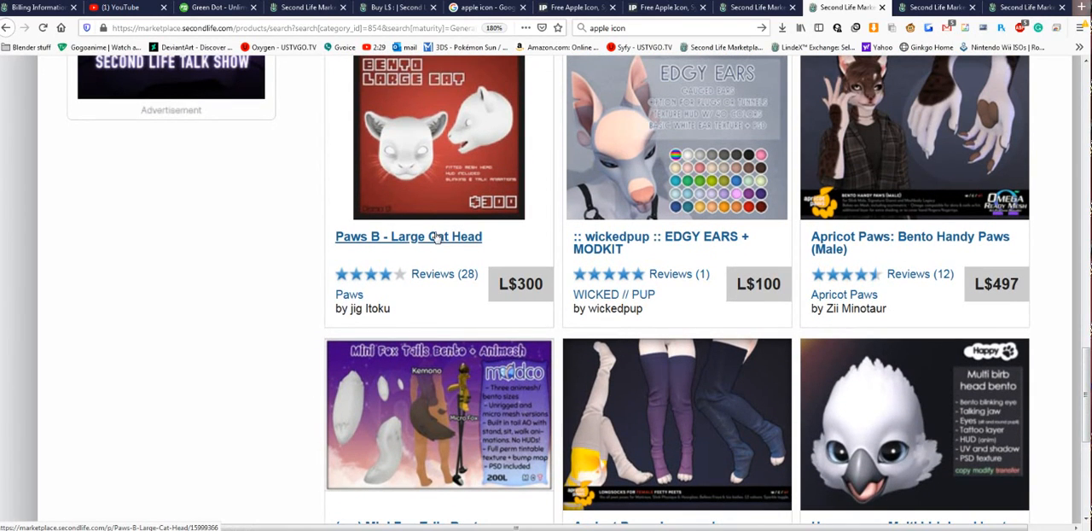
pyautogui.scroll(-3, 844, 348)
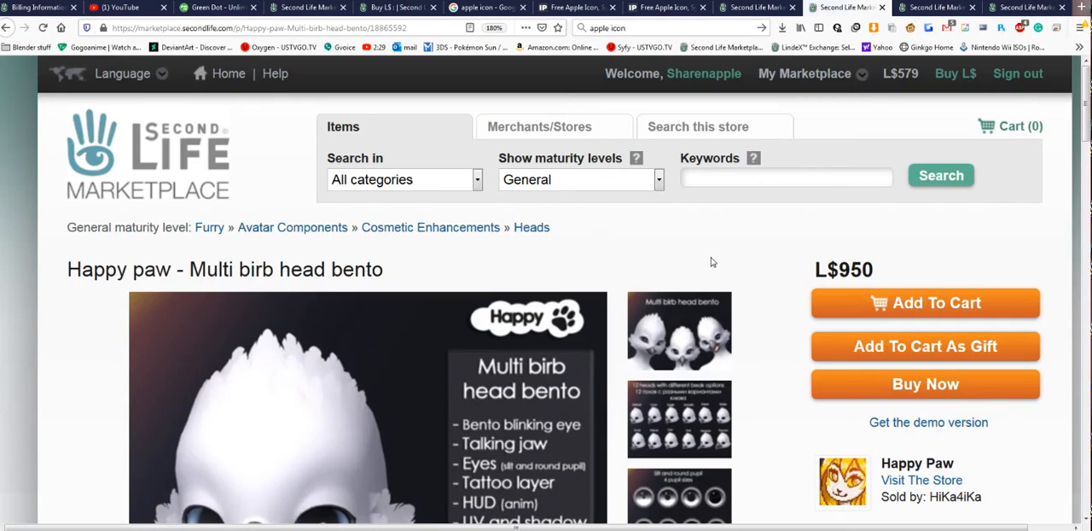
pyautogui.hotkey('alt', 'Left')
pyautogui.scroll(3, 835, 291)
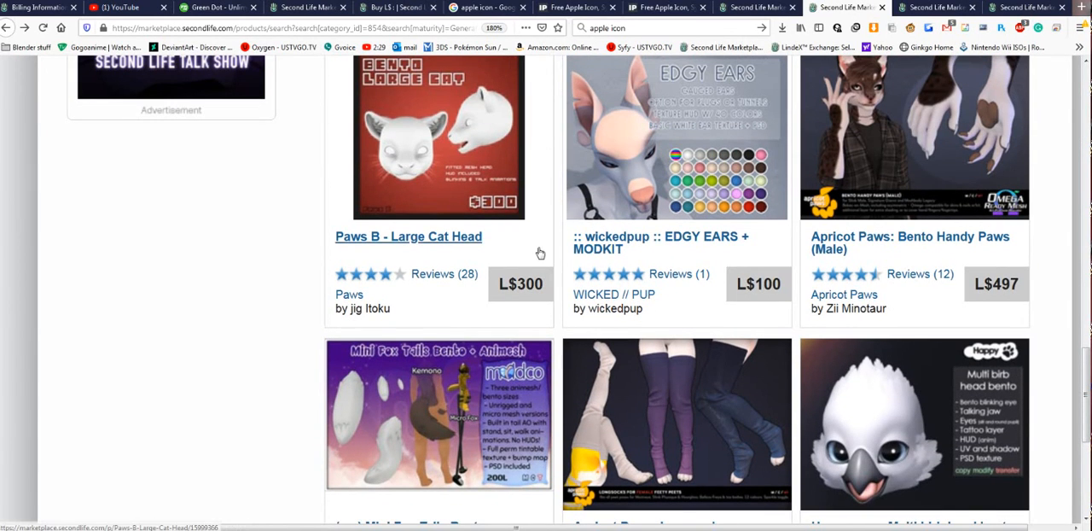
# - Open the Paws B - Large Cat Head product, start an immediate purchase to inspect the cashier invoice, and return without paying
pyautogui.click(465, 139)
pyautogui.scroll(-1, 771, 291)
pyautogui.scroll(-2, 771, 291)
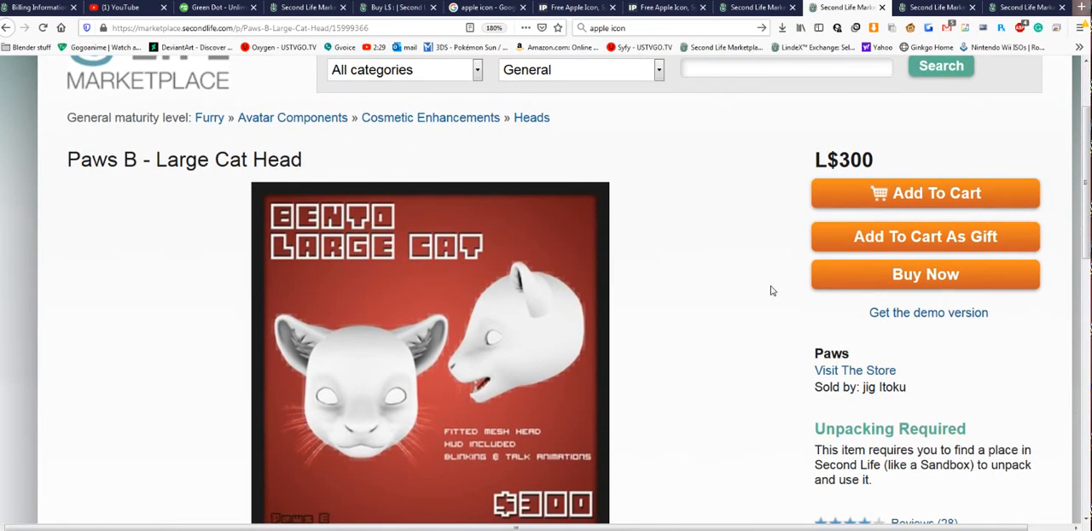
pyautogui.scroll(1, 772, 290)
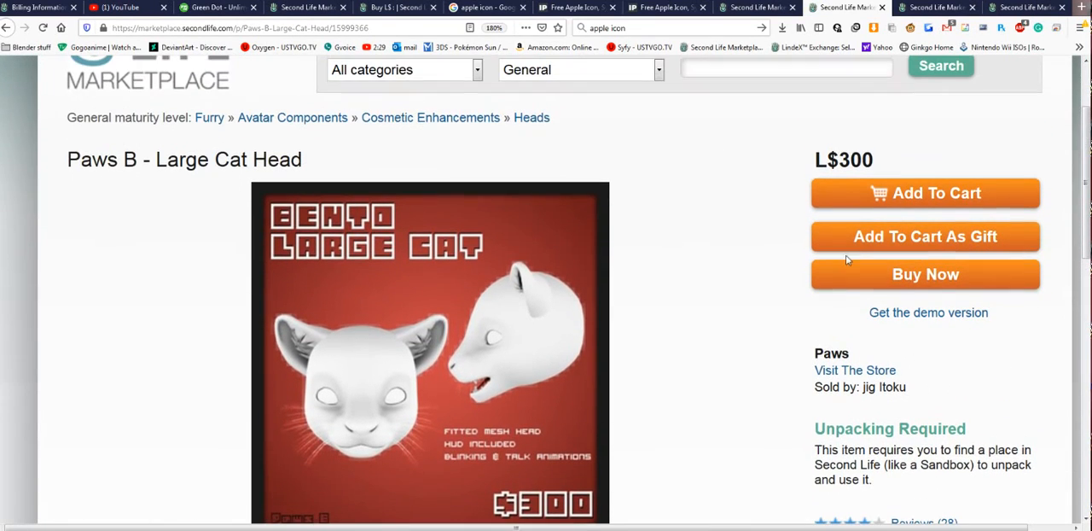
pyautogui.click(915, 279)
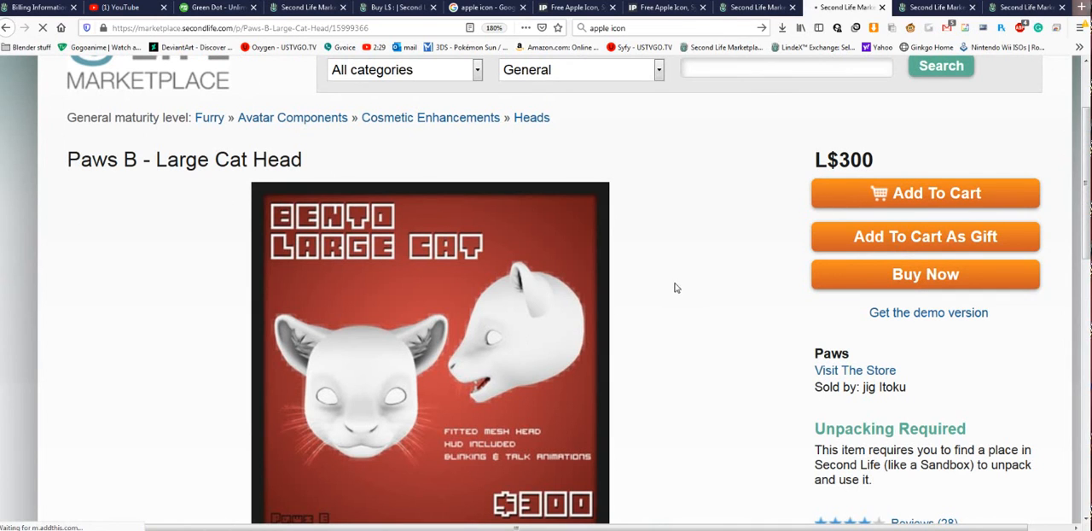
pyautogui.scroll(-5, 674, 287)
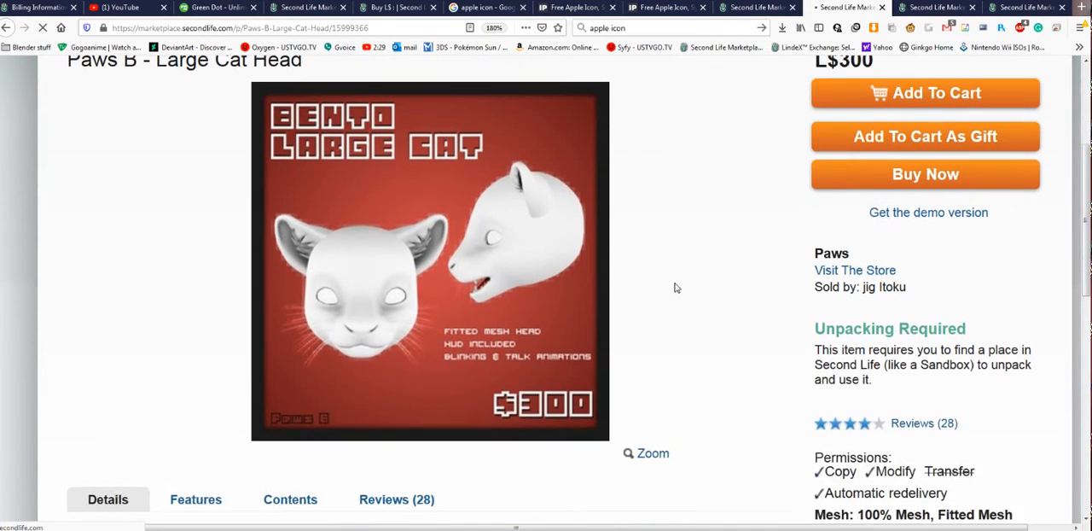
pyautogui.scroll(-3, 675, 288)
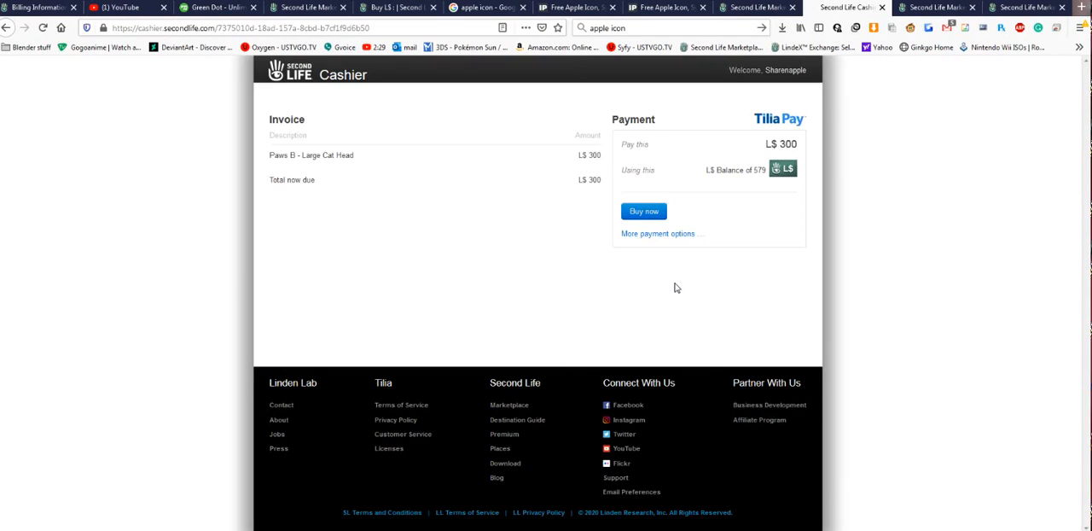
pyautogui.hotkey('alt', 'Left')
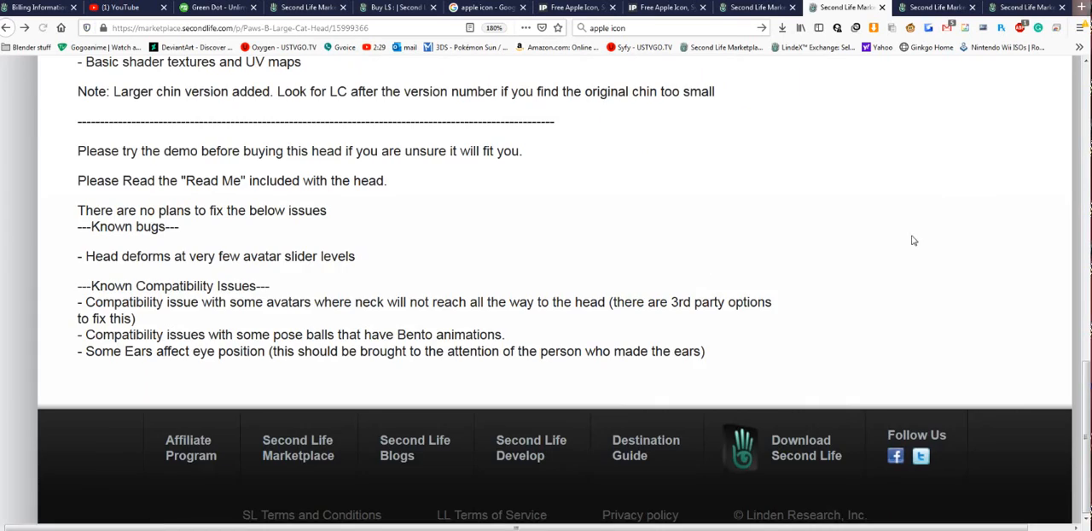
# - Add Paws B - Large Cat Head to the cart and open the cart to review its contents
pyautogui.scroll(10, 913, 239)
pyautogui.click(944, 313)
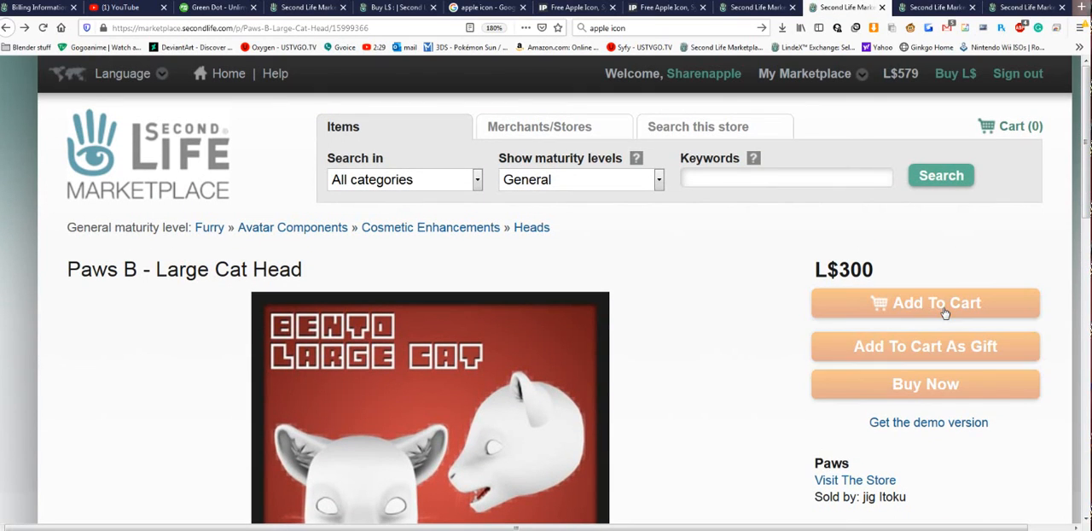
pyautogui.click(1041, 133)
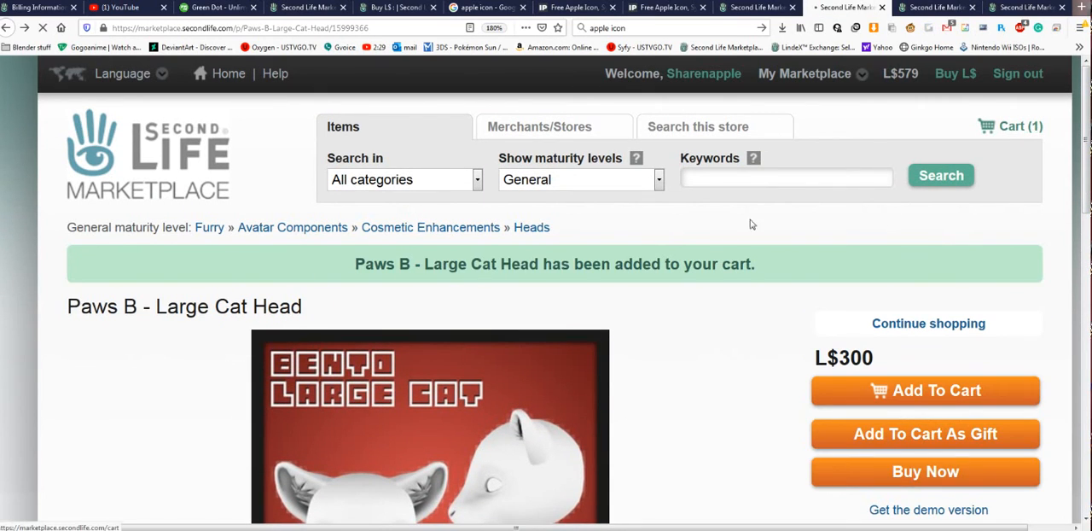
pyautogui.scroll(-1, 593, 265)
pyautogui.scroll(-2, 587, 267)
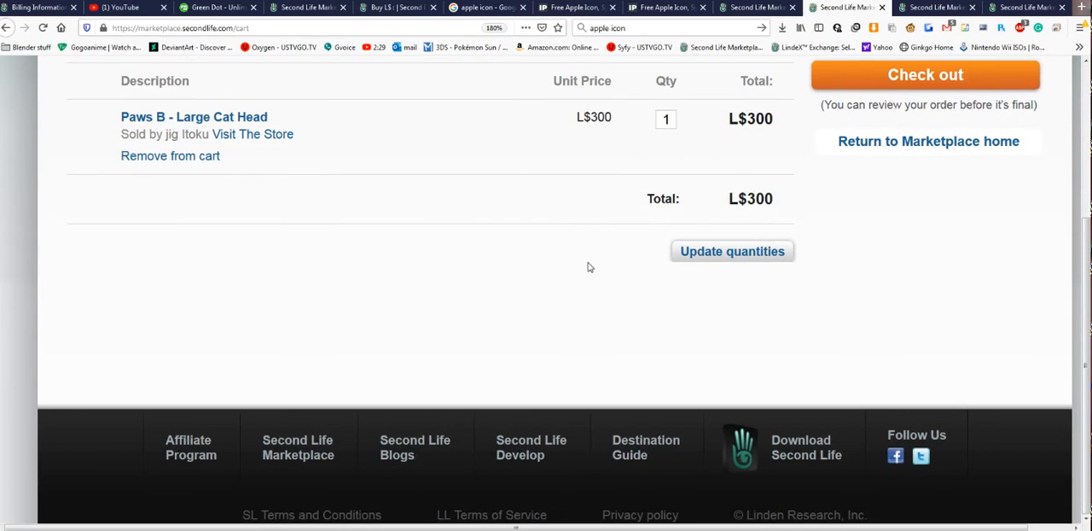
# - Return from the cart to the bed's listing, review the prices for featuring it on the L$0 cart checkout ads page, and close them
pyautogui.scroll(2, 588, 267)
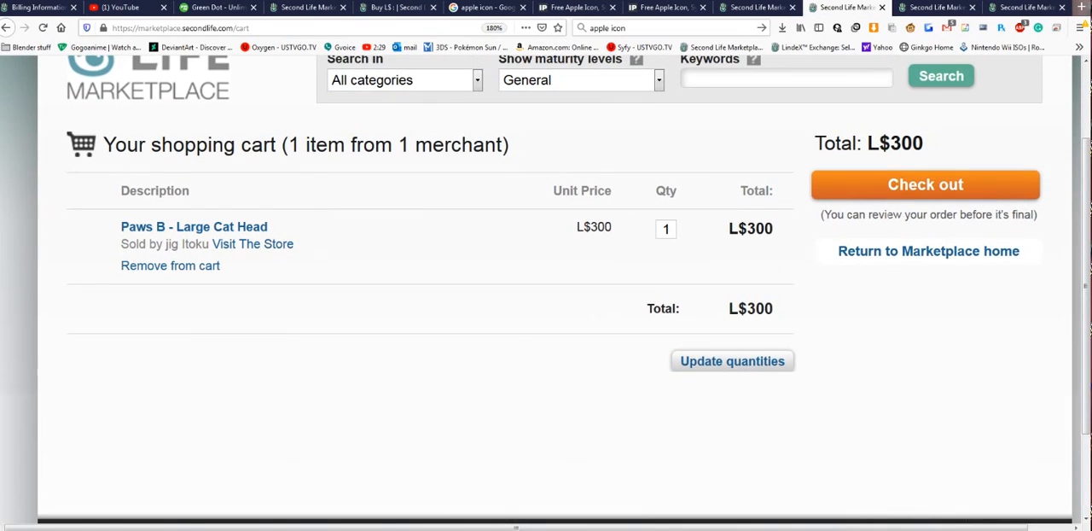
pyautogui.scroll(1, 674, 265)
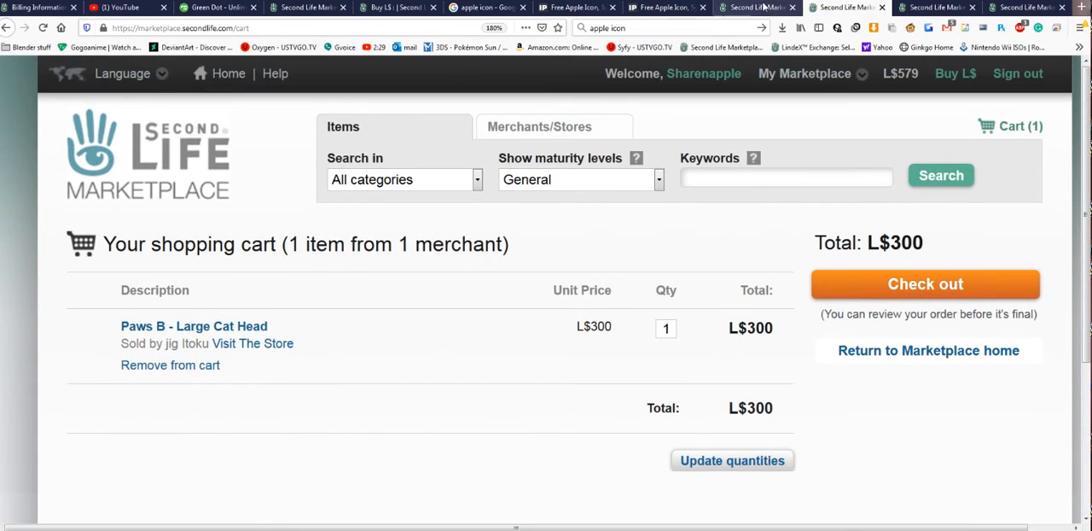
pyautogui.click(759, 8)
pyautogui.scroll(7, 597, 228)
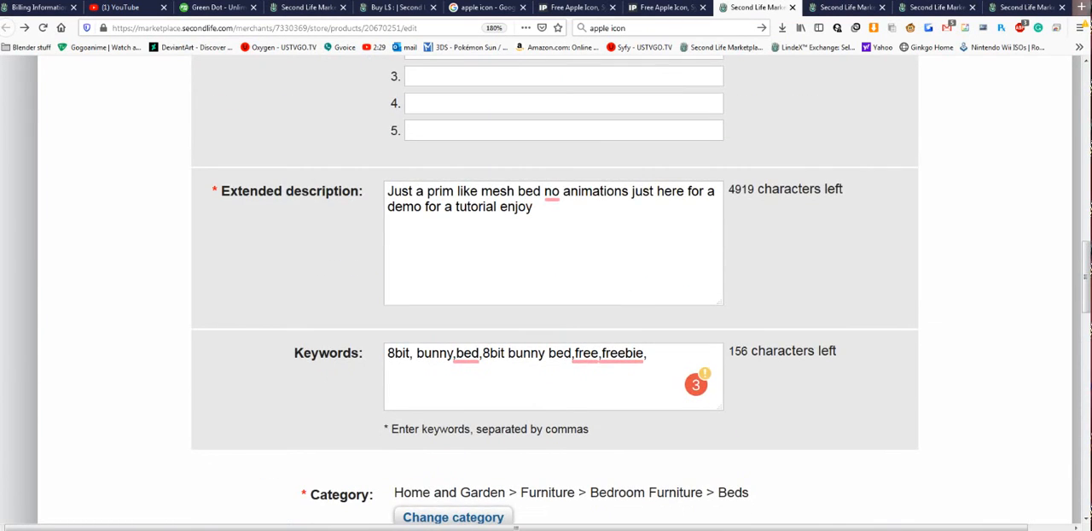
pyautogui.scroll(-16, 597, 228)
pyautogui.scroll(2, 597, 228)
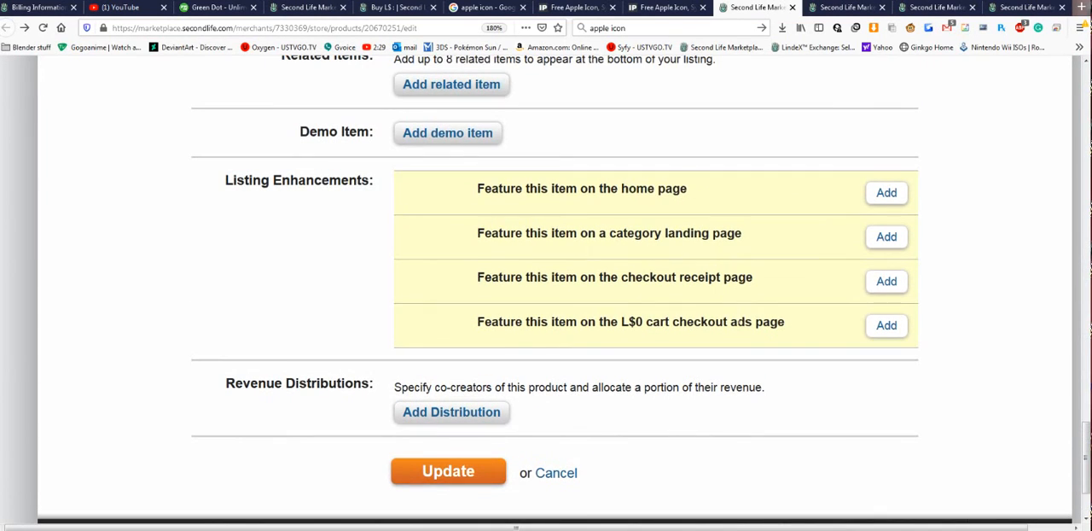
pyautogui.moveTo(500, 322); pyautogui.dragTo(801, 328)
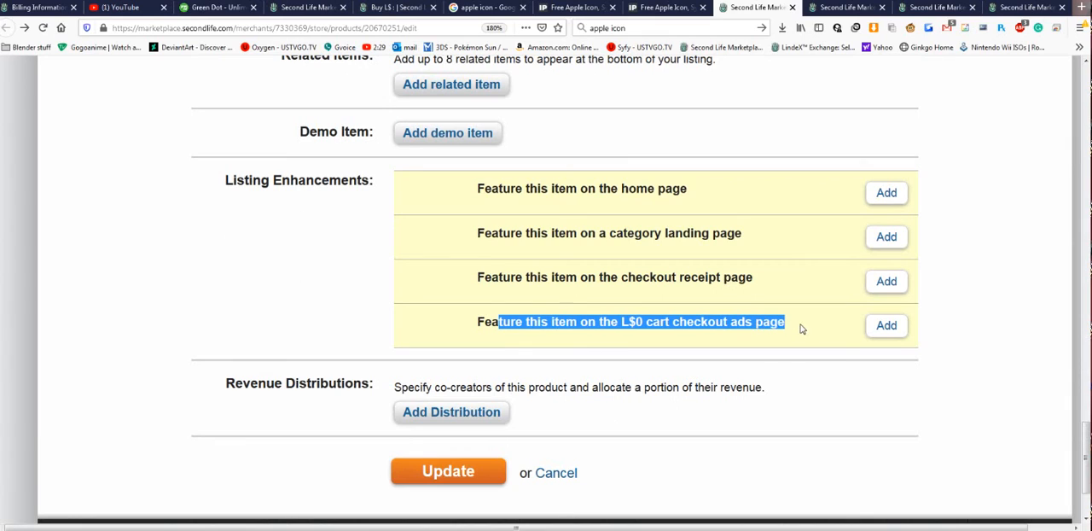
pyautogui.click(887, 328)
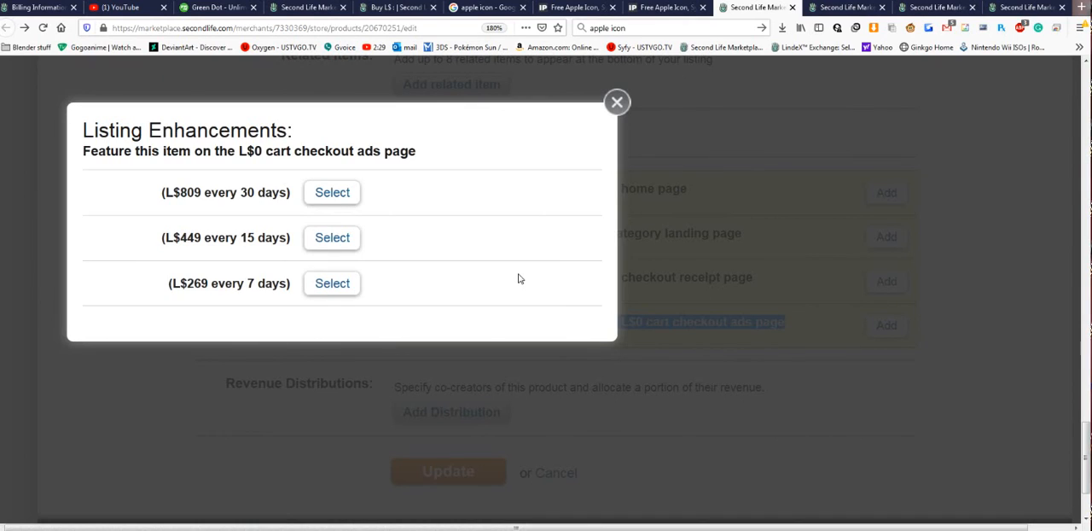
pyautogui.click(617, 102)
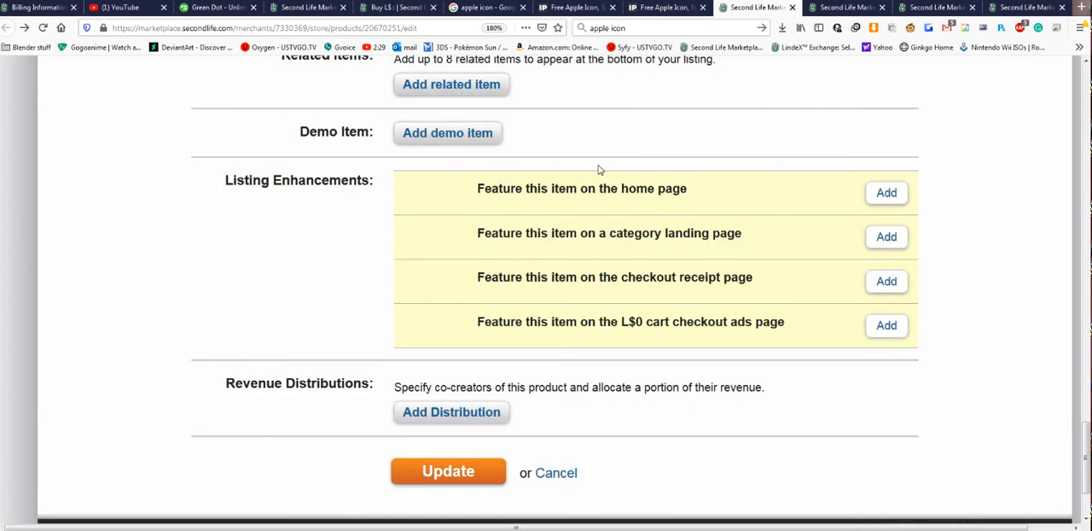
# - Open the Add Distribution form under the listing's Revenue Distributions to view its collaborator and percentage fields
pyautogui.scroll(-2, 585, 239)
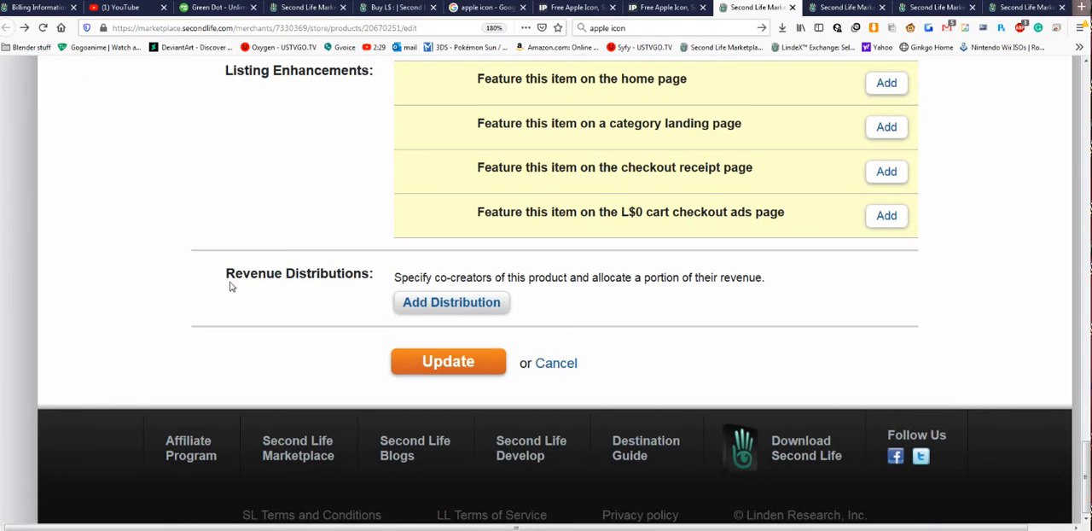
pyautogui.moveTo(226, 274); pyautogui.dragTo(370, 273)
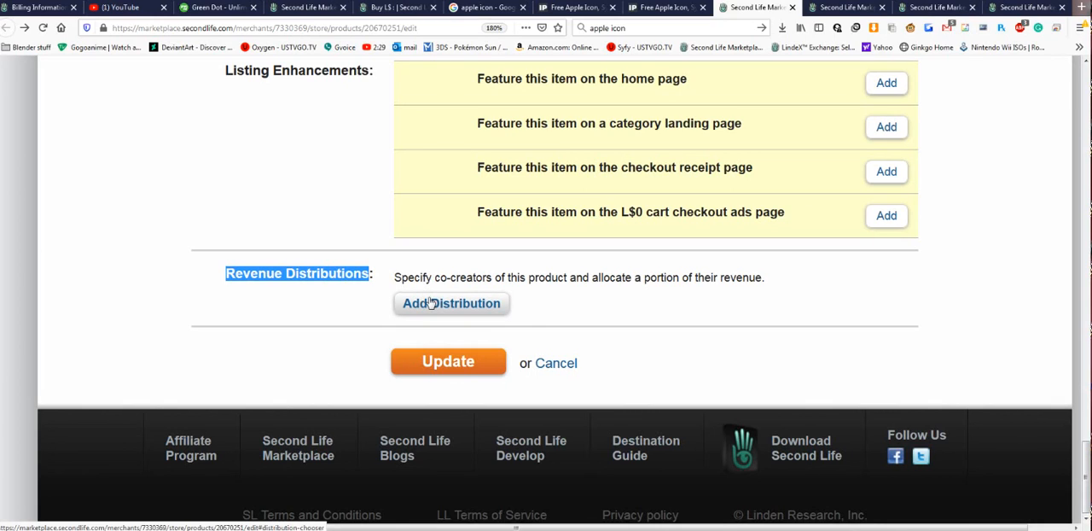
pyautogui.click(493, 313)
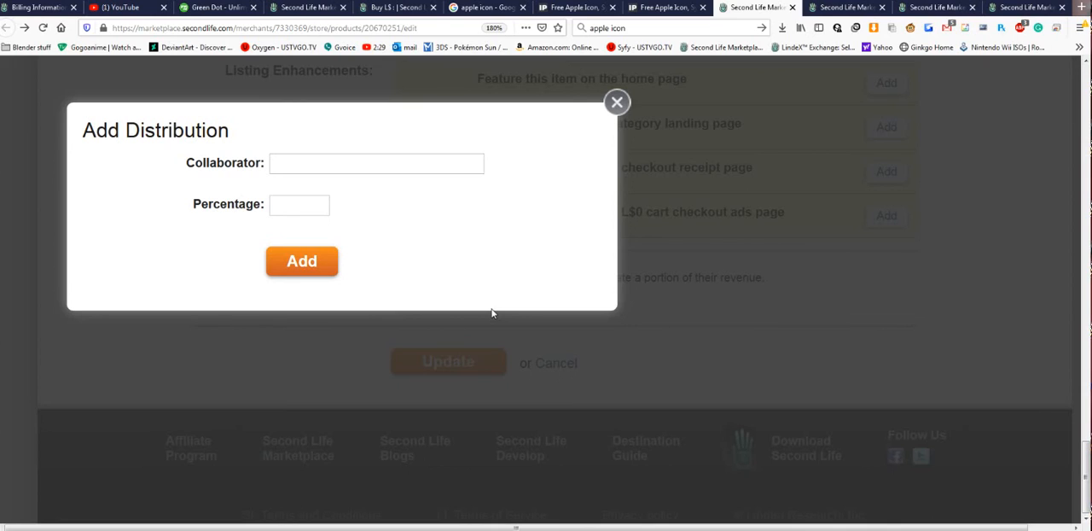
# - Add a revenue distribution to the bed's listing, entering the collaborator's username and a 10 percent share
pyautogui.click(476, 164)
pyautogui.write('Z')
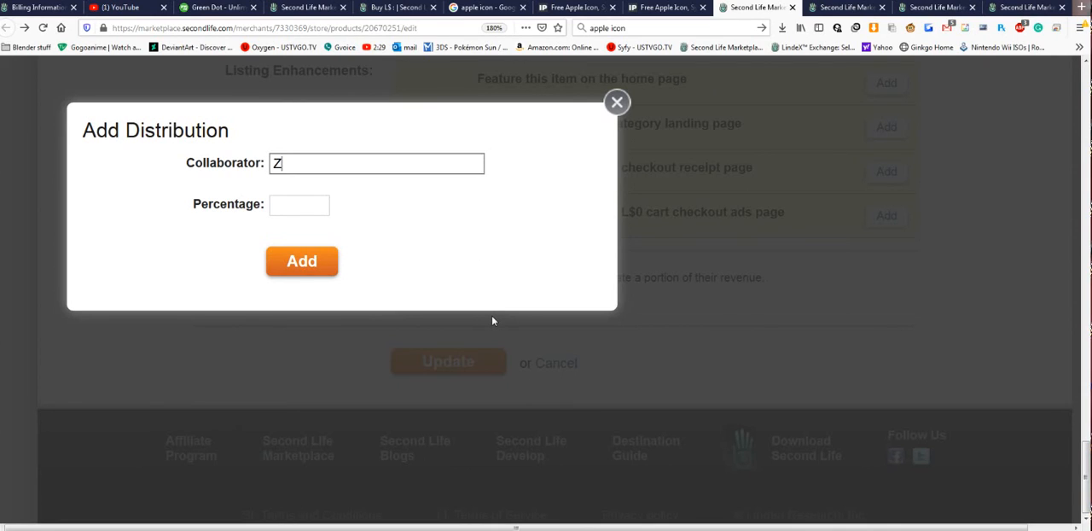
pyautogui.write('erothe10')
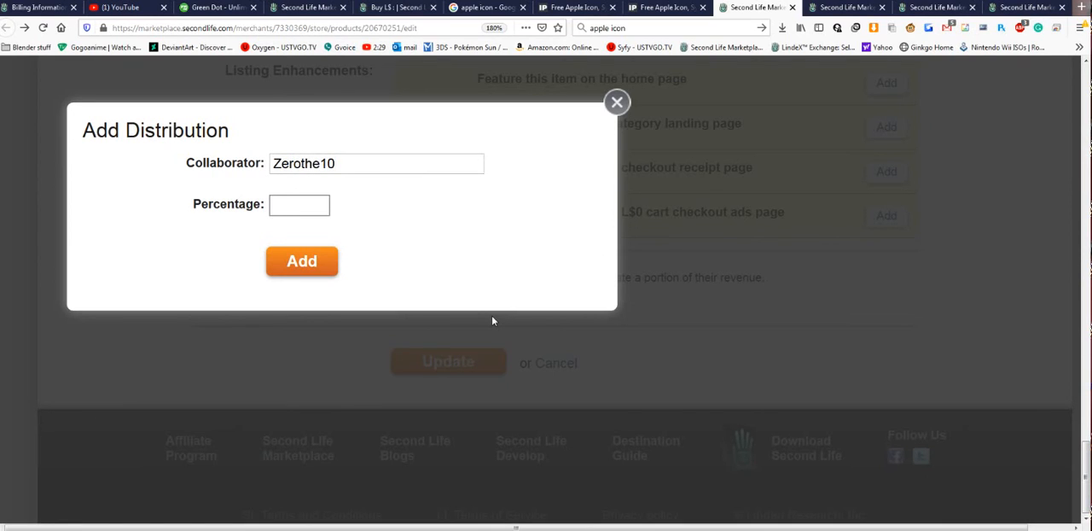
pyautogui.click(385, 165)
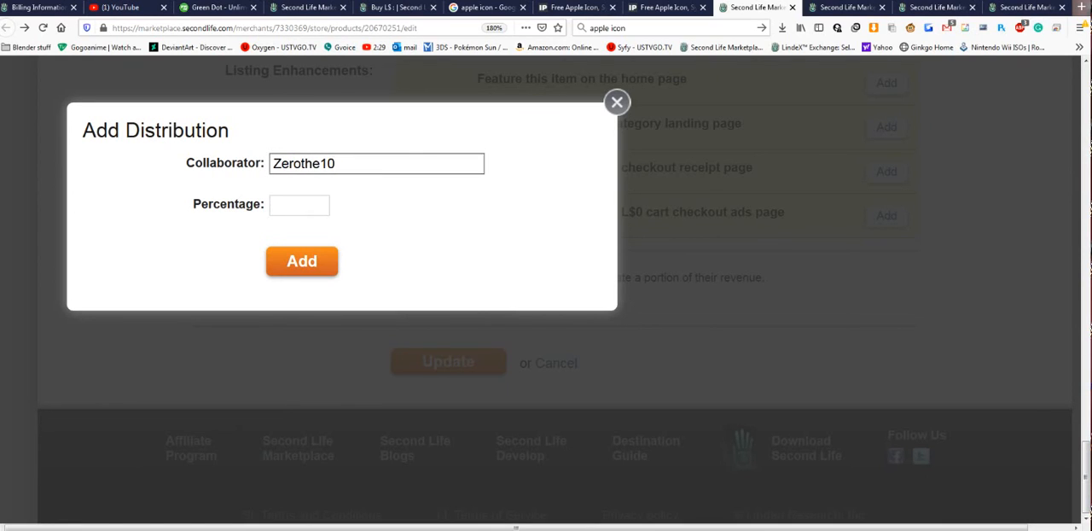
pyautogui.press('Tab')
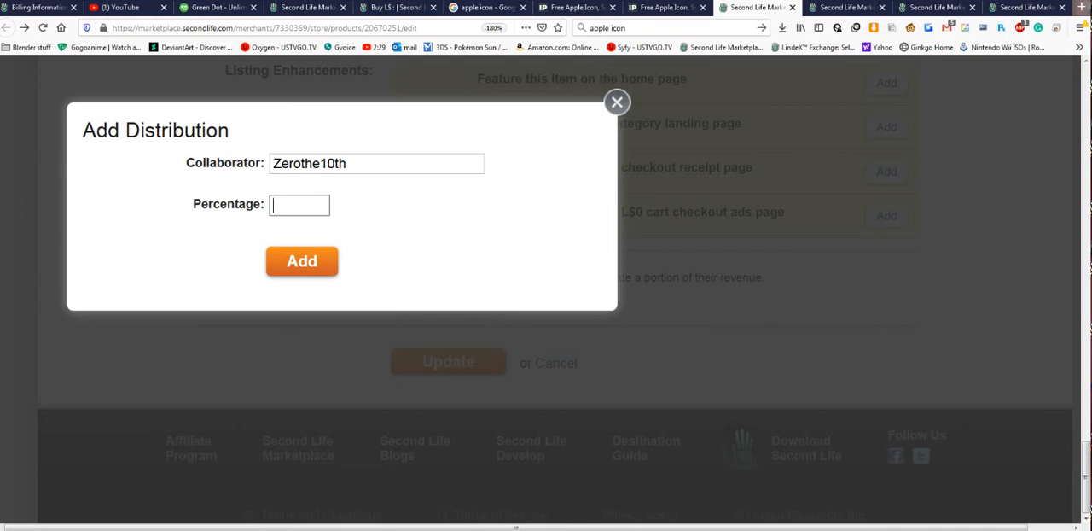
pyautogui.click(311, 264)
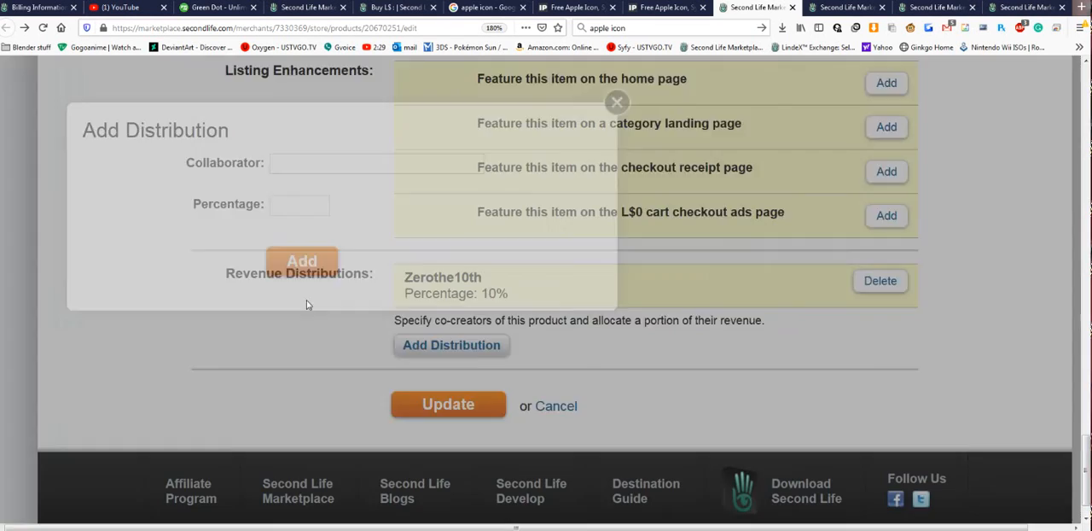
# - Set the bed listing's item price to L$100
pyautogui.scroll(2, 578, 371)
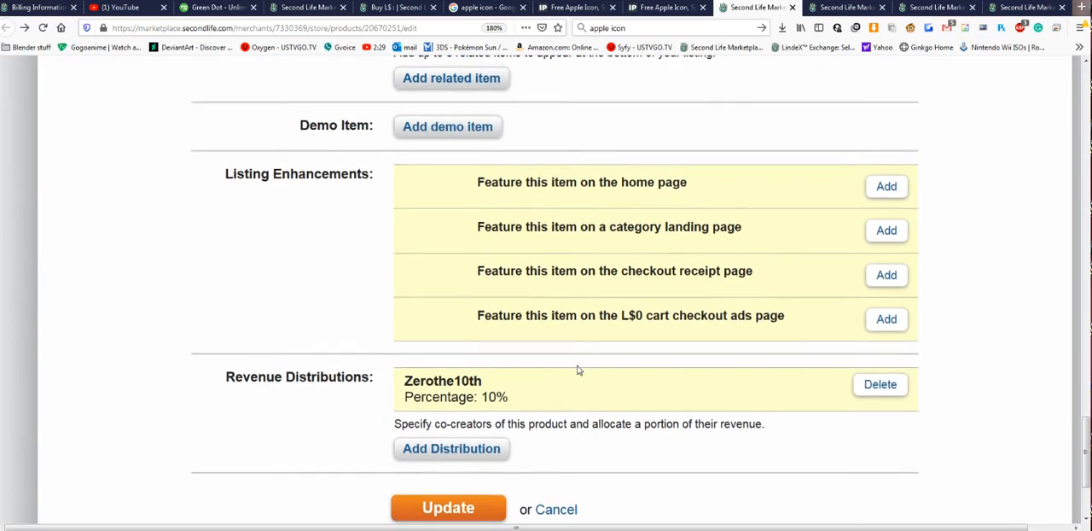
pyautogui.scroll(-2, 577, 370)
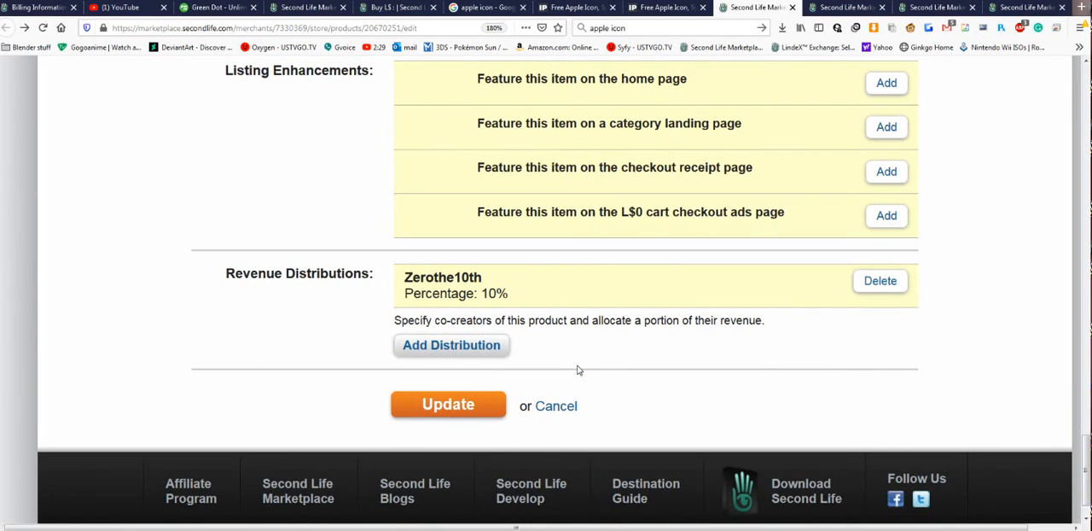
pyautogui.scroll(10, 578, 370)
pyautogui.scroll(-5, 578, 368)
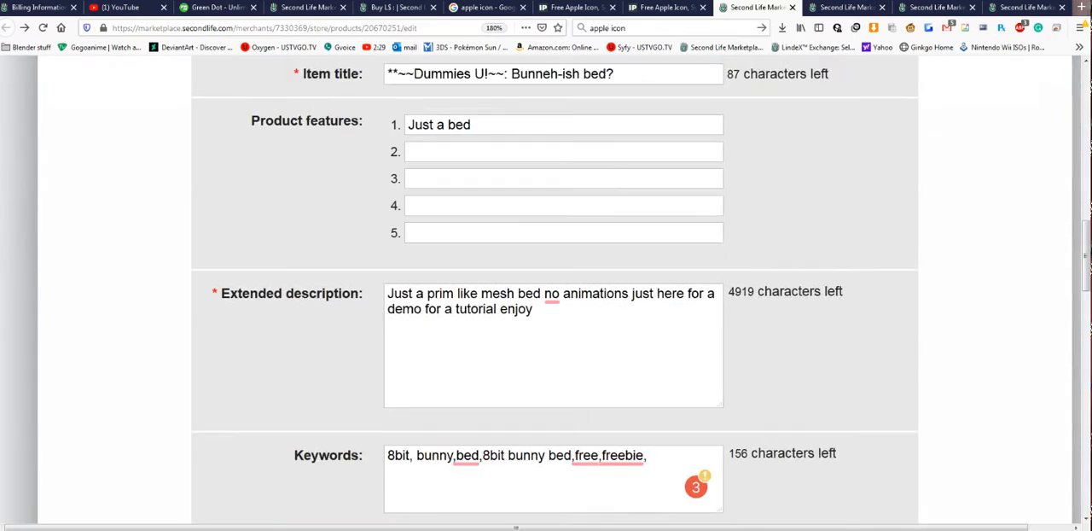
pyautogui.scroll(-10, 578, 367)
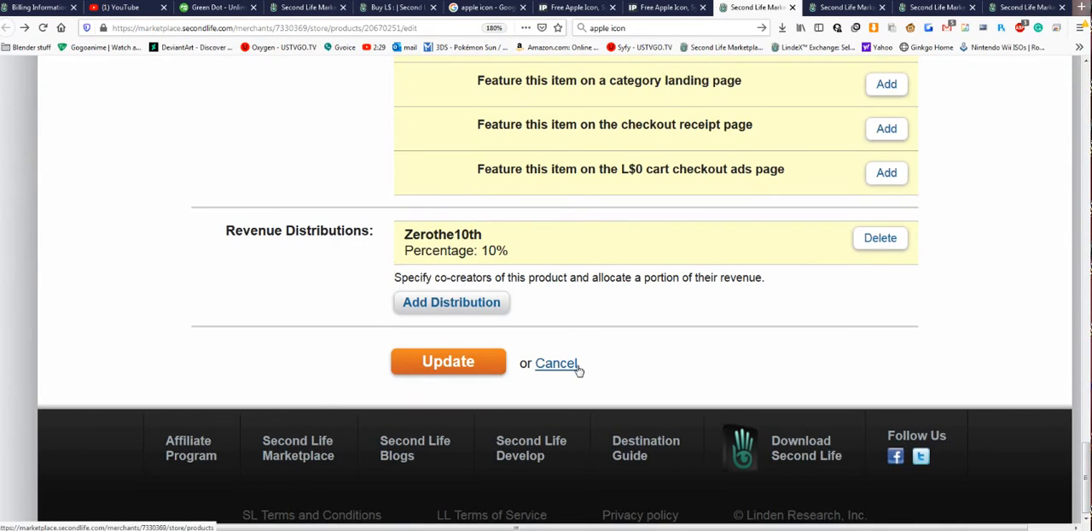
pyautogui.scroll(4, 577, 370)
pyautogui.scroll(-2, 556, 404)
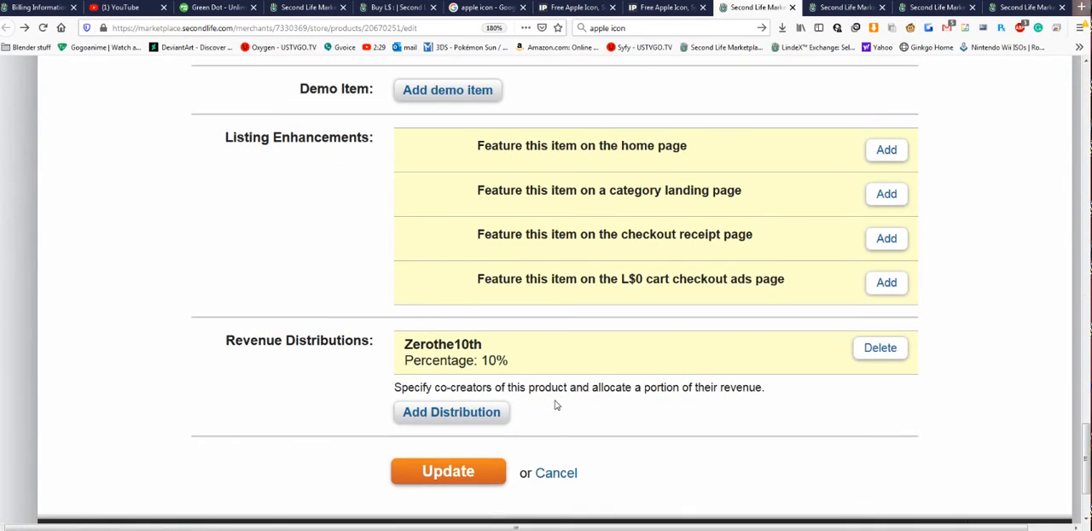
pyautogui.scroll(10, 555, 406)
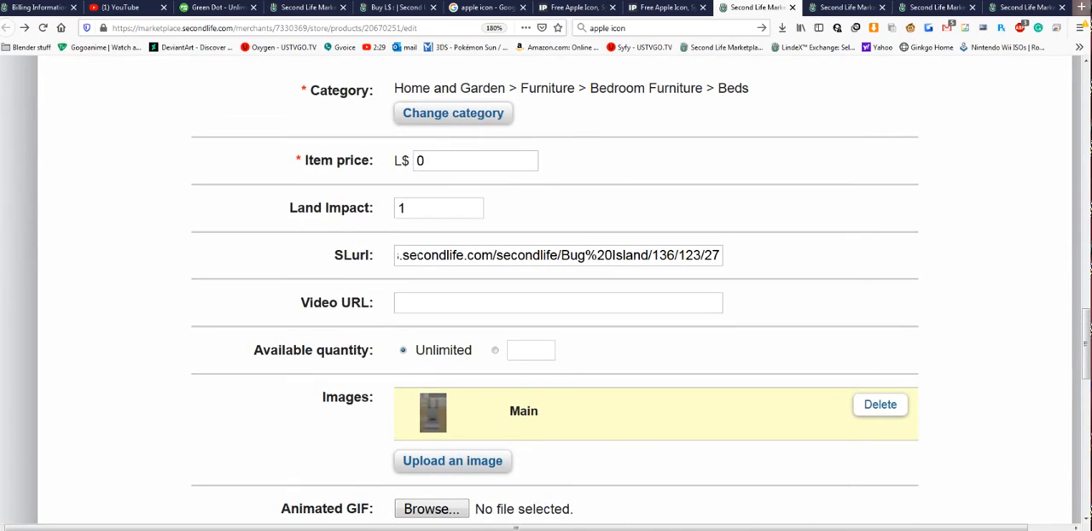
pyautogui.click(434, 208)
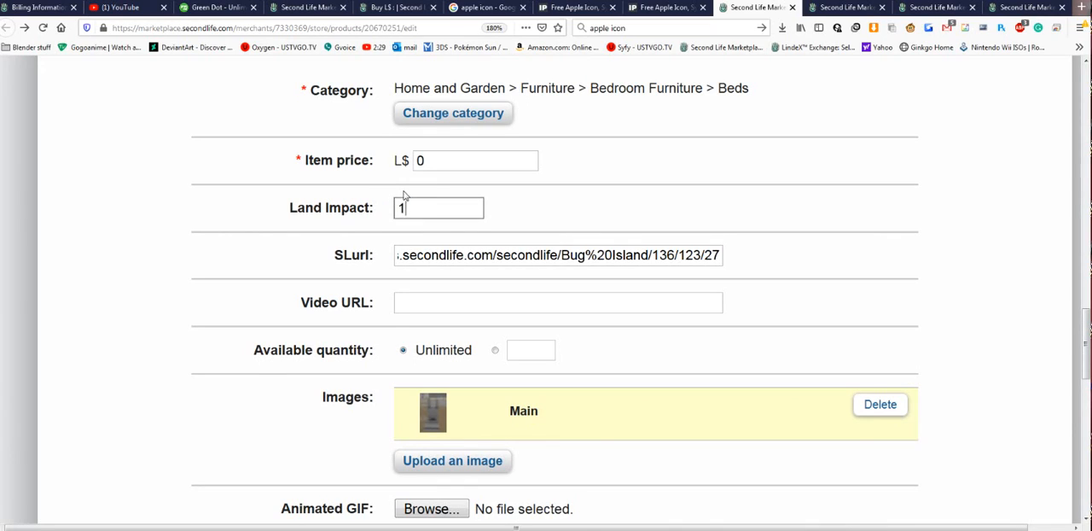
pyautogui.doubleClick(434, 161)
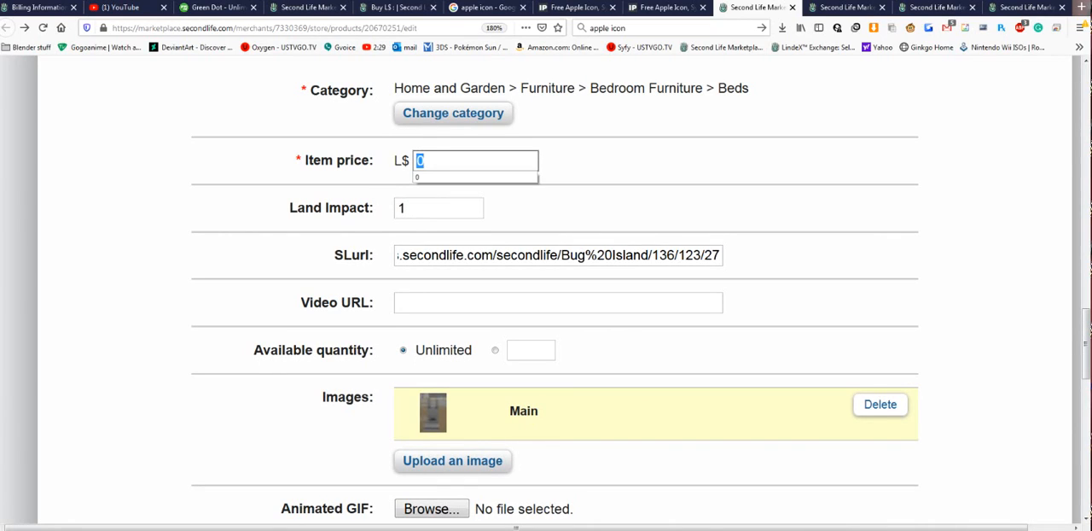
pyautogui.write('100')
pyautogui.click(340, 158)
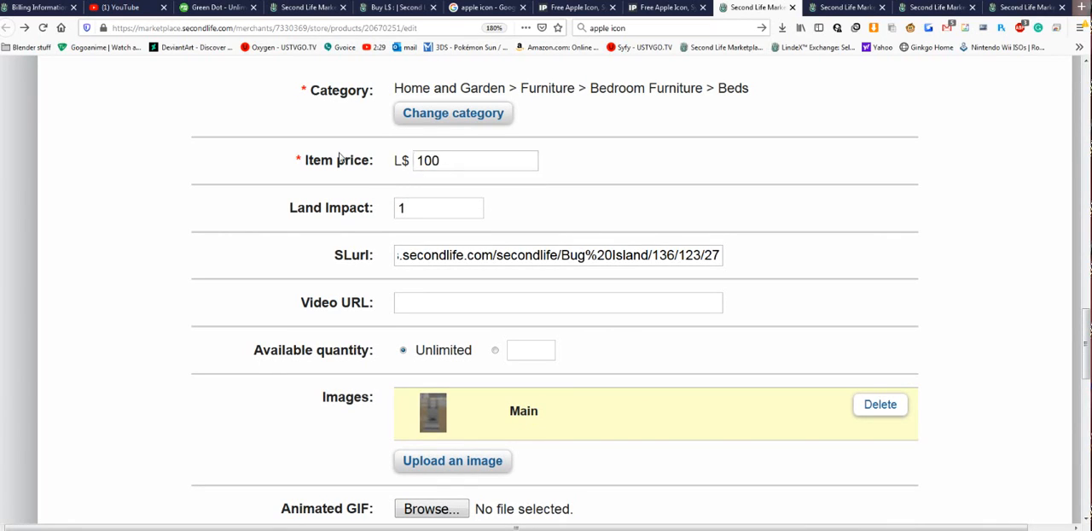
# - Review the bed listing's fields from item status down to revenue distributions, and submit the listing update
pyautogui.scroll(-10, 365, 196)
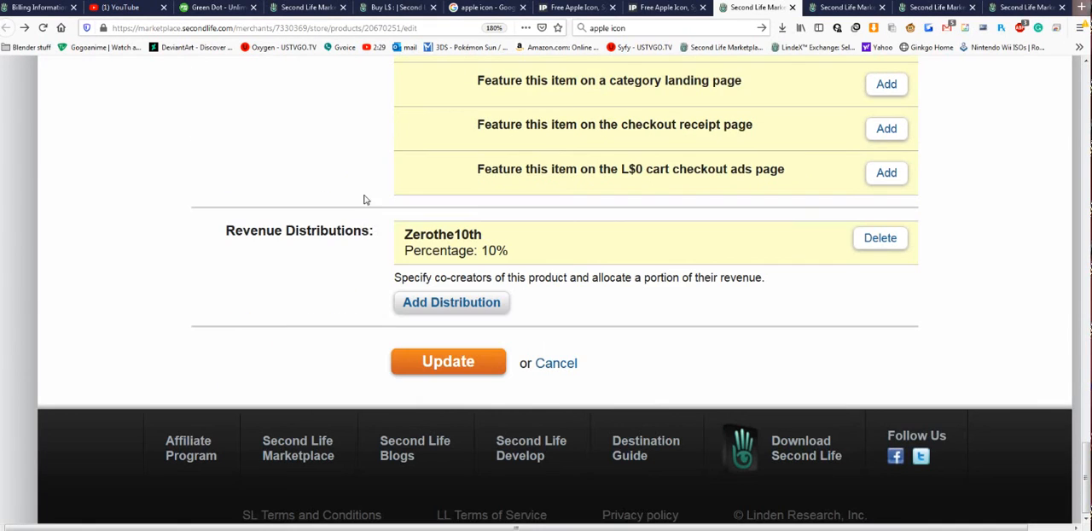
pyautogui.scroll(15, 378, 312)
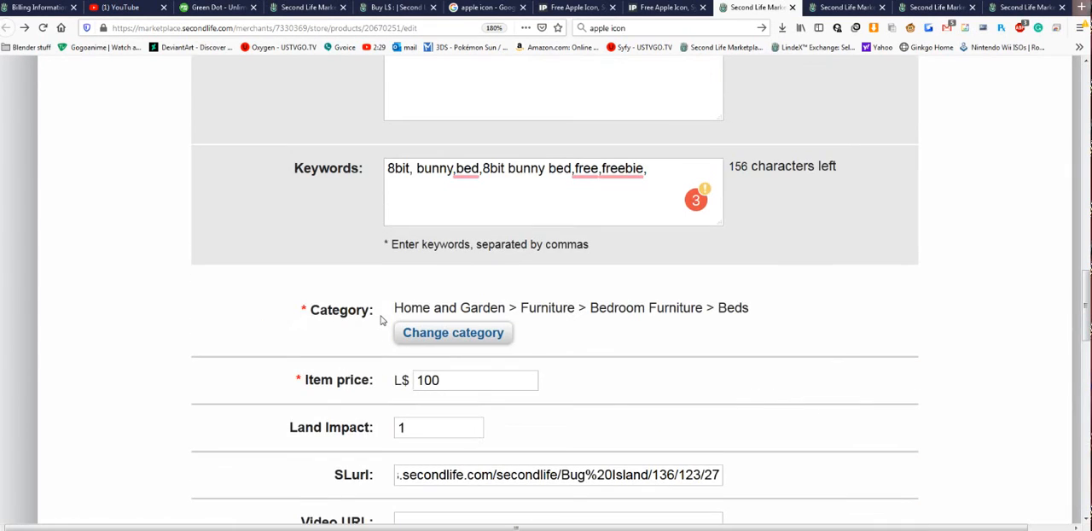
pyautogui.scroll(15, 381, 320)
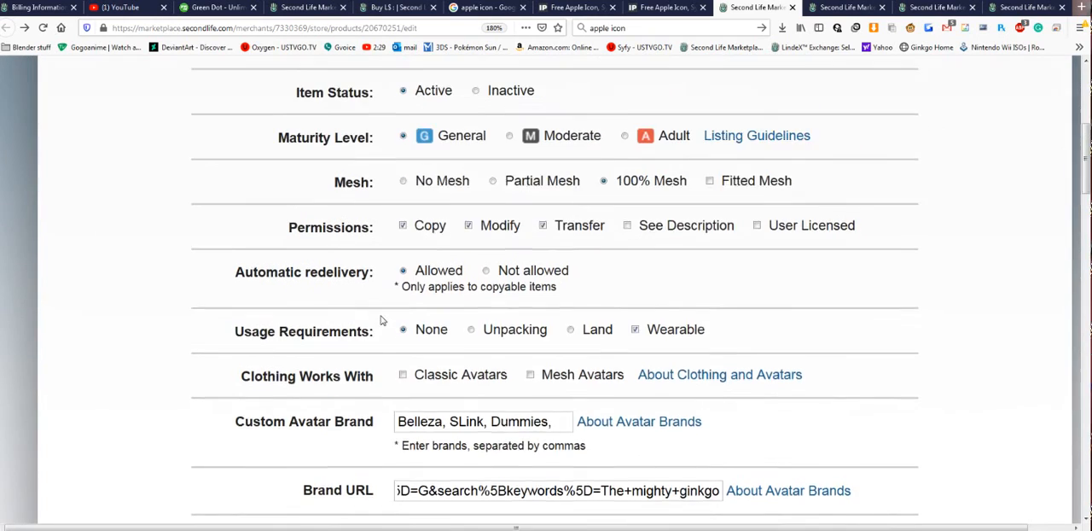
pyautogui.scroll(1, 381, 320)
pyautogui.scroll(-6, 381, 320)
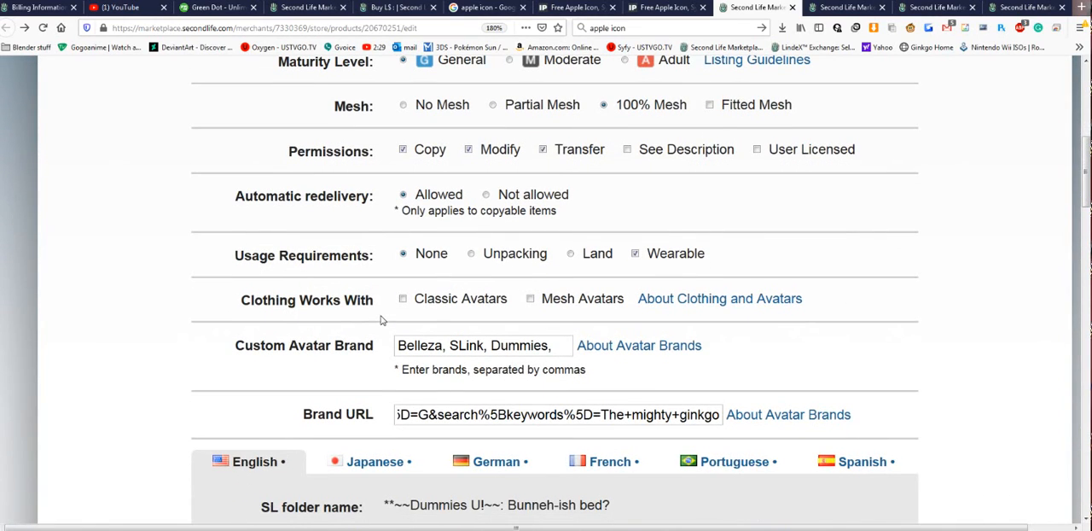
pyautogui.scroll(-5, 381, 320)
pyautogui.scroll(-8, 381, 320)
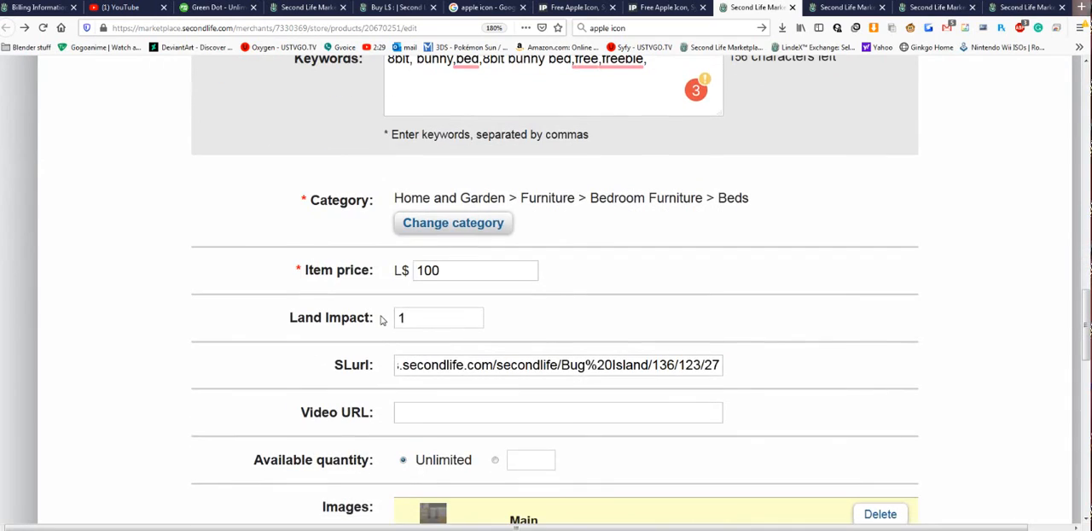
pyautogui.scroll(2, 381, 320)
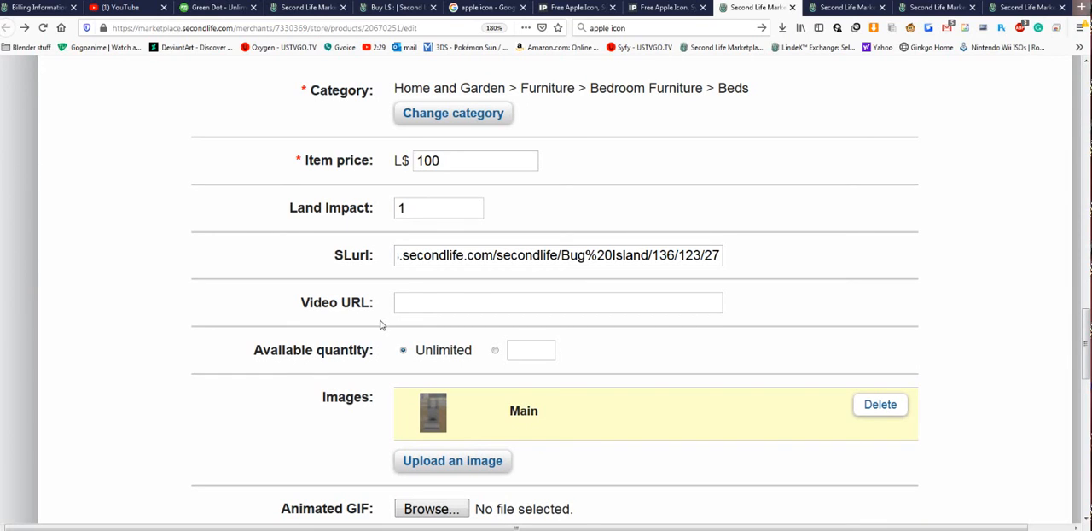
pyautogui.scroll(-15, 519, 225)
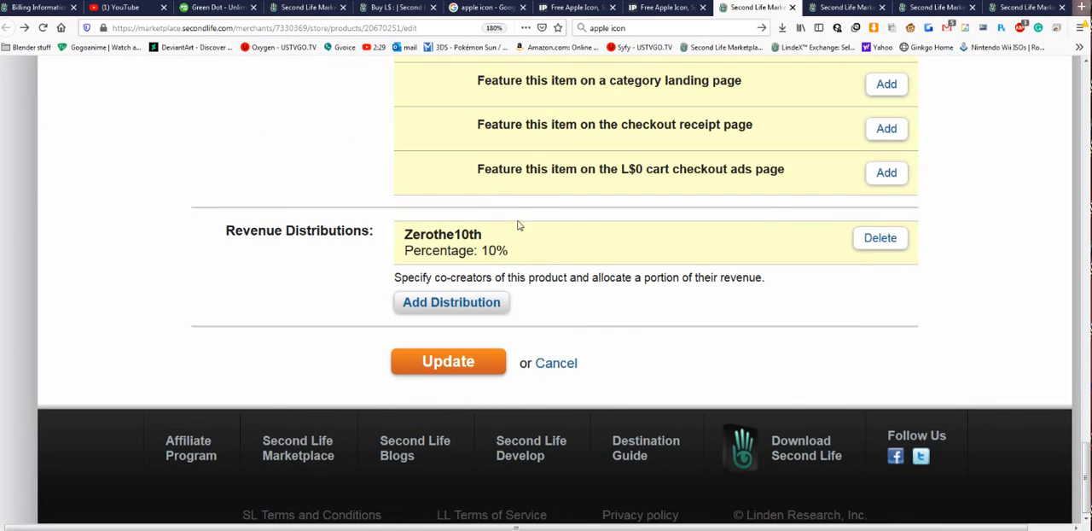
pyautogui.click(450, 357)
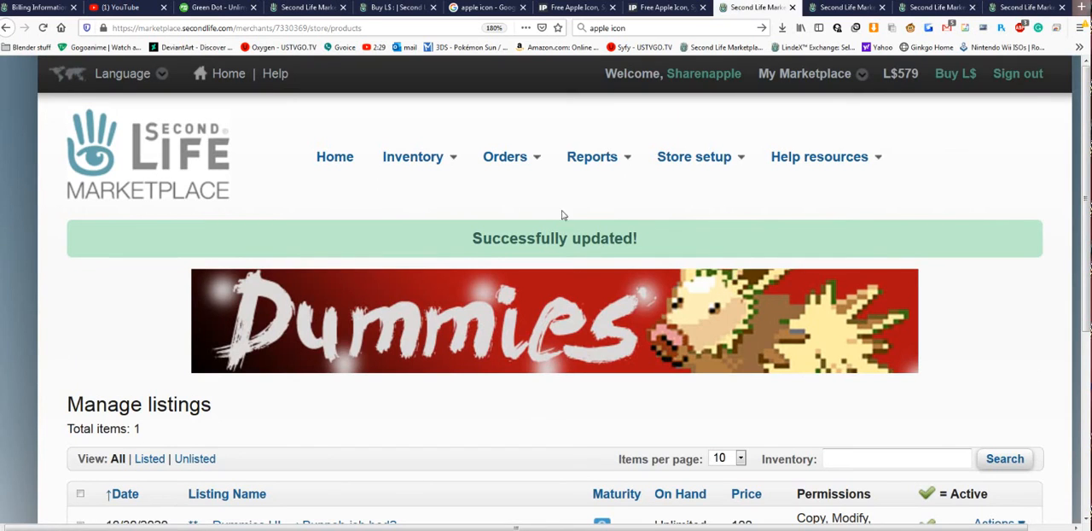
# - Open the Bunneh-ish bed's public product page from the managed listings and review its image, price and seller details
pyautogui.scroll(-3, 554, 205)
pyautogui.scroll(-1, 553, 203)
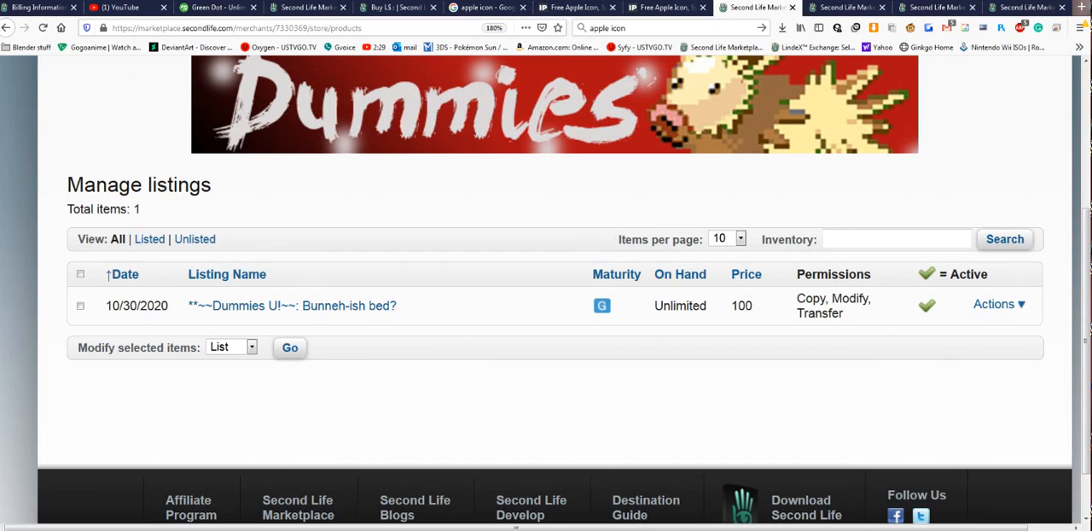
pyautogui.click(258, 306)
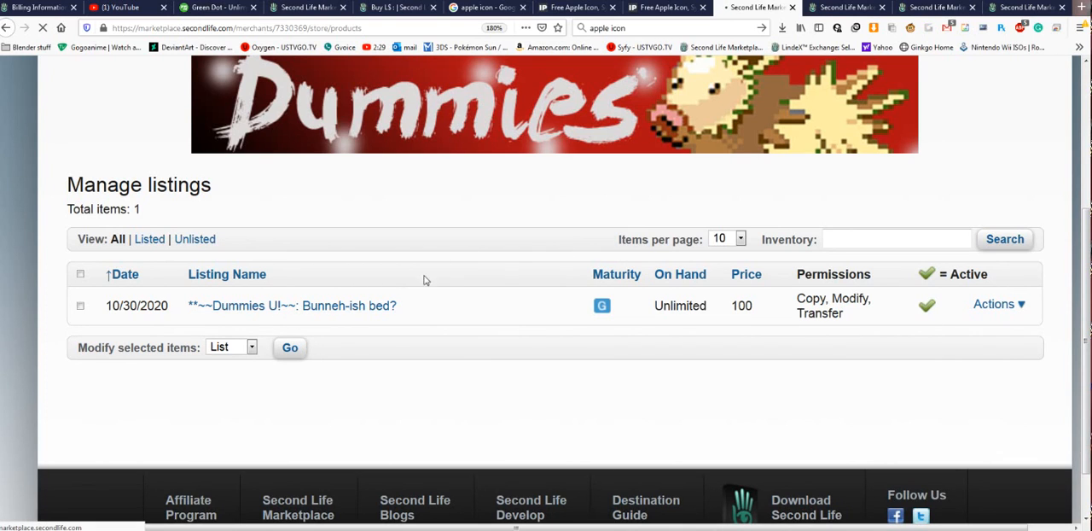
pyautogui.scroll(-3, 669, 265)
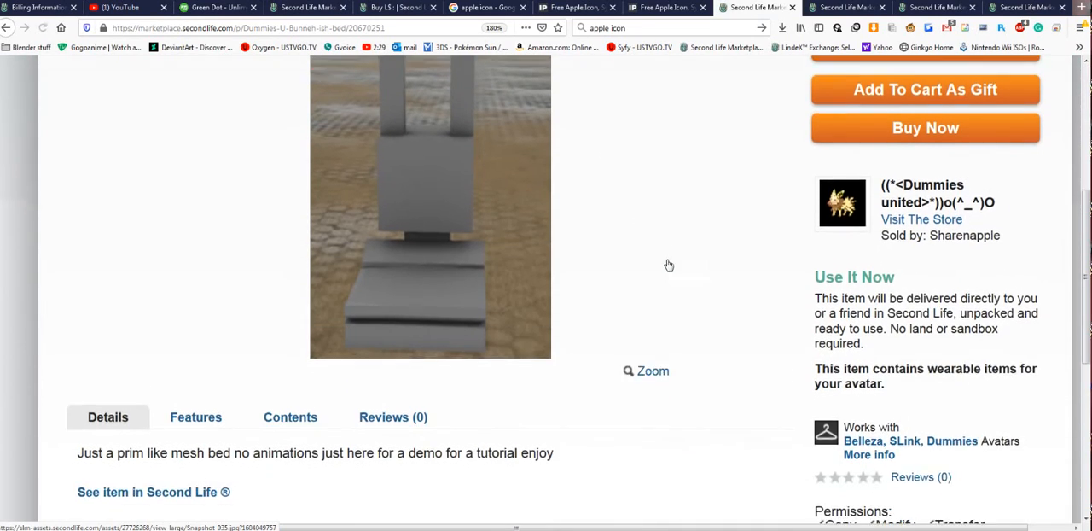
pyautogui.scroll(3, 669, 265)
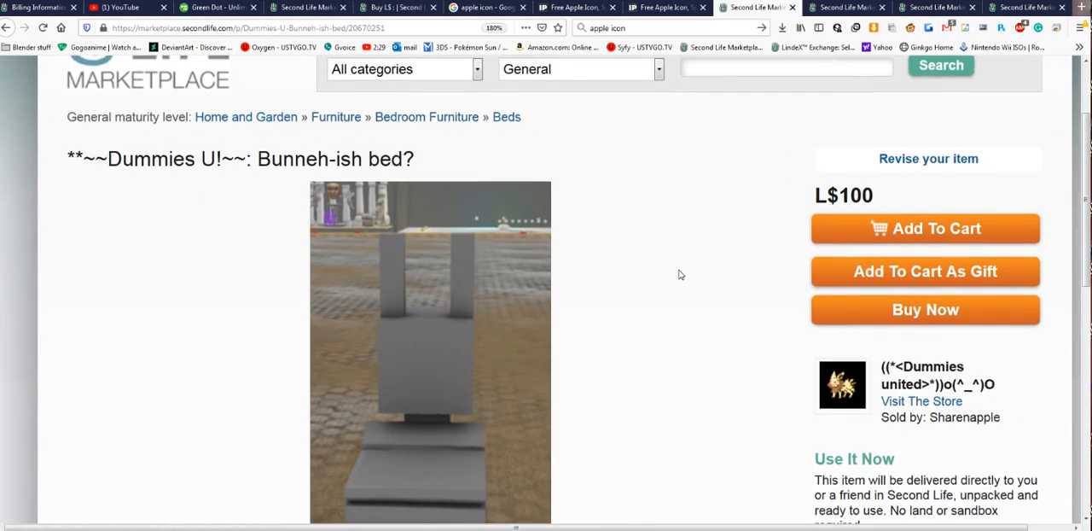
# - Open the bed's in-world location on the Second Life map from its product details, and return to the product page
pyautogui.scroll(-5, 680, 273)
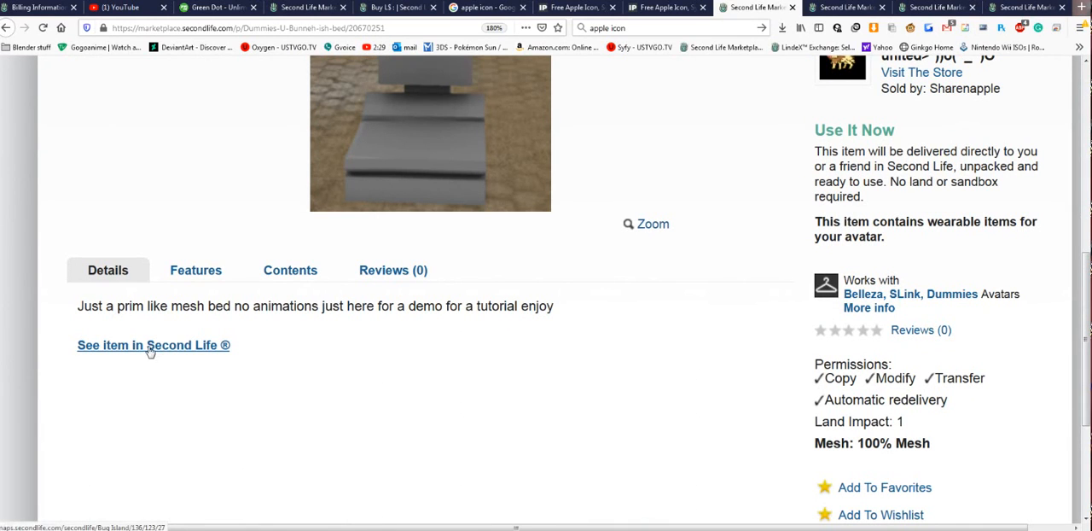
pyautogui.scroll(2, 283, 400)
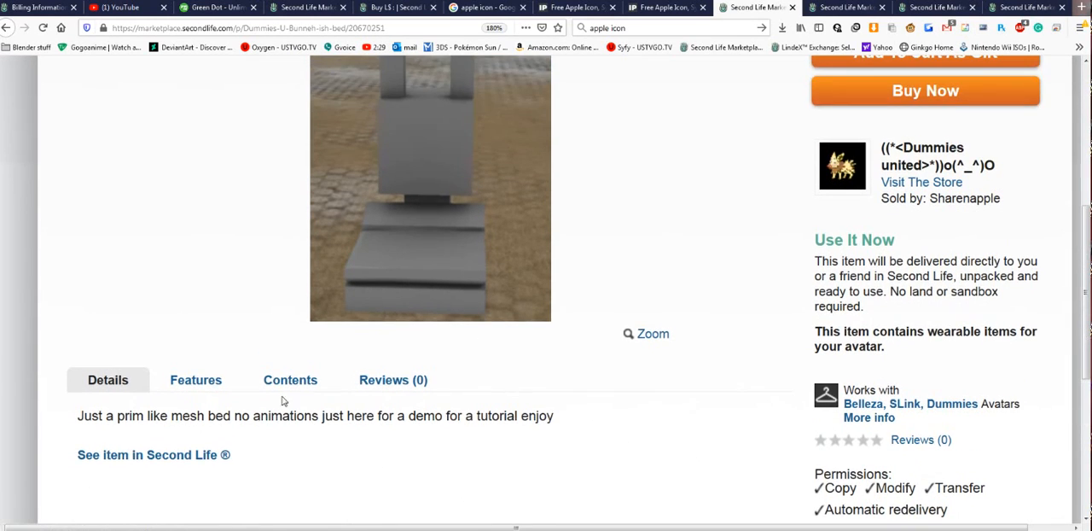
pyautogui.click(163, 460)
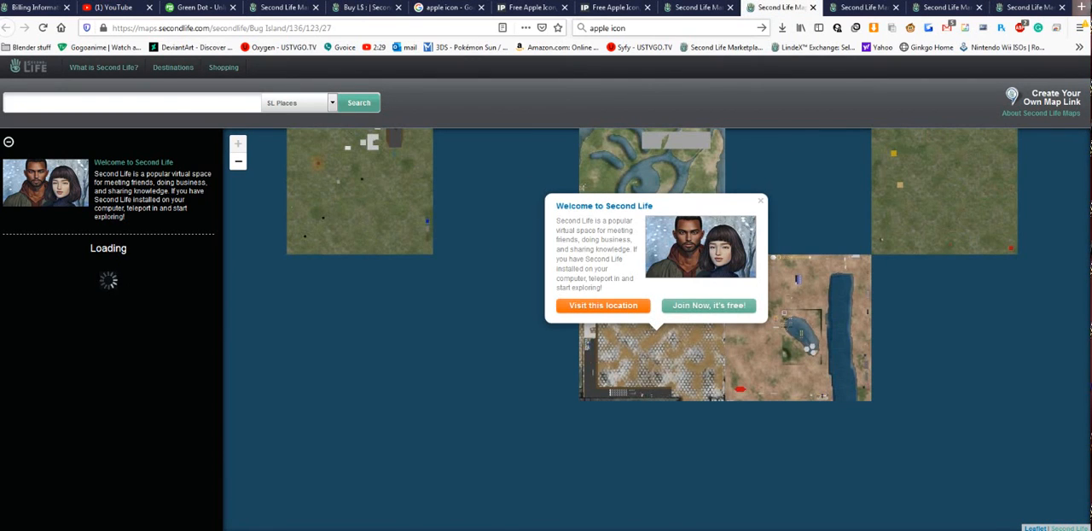
pyautogui.click(708, 8)
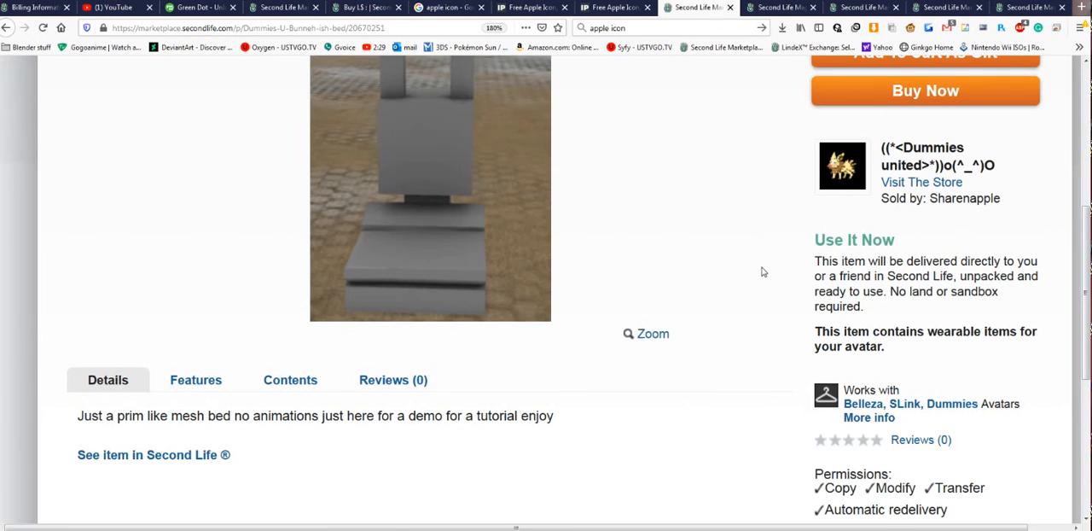
# - Follow the Belleza, SLink, Dummies avatar brand link on the bed's page and browse the Marketplace items it leads to
pyautogui.scroll(-2, 815, 321)
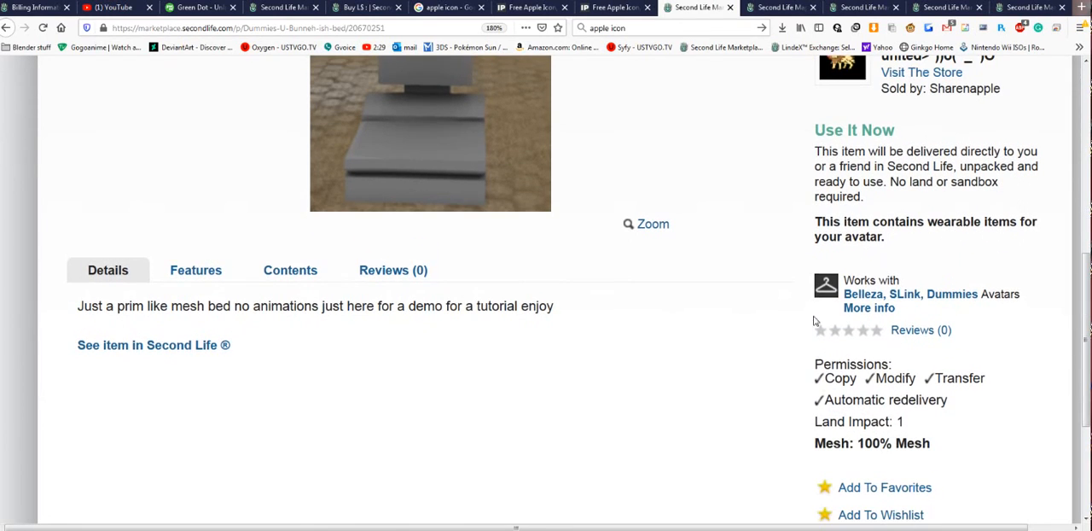
pyautogui.click(870, 297)
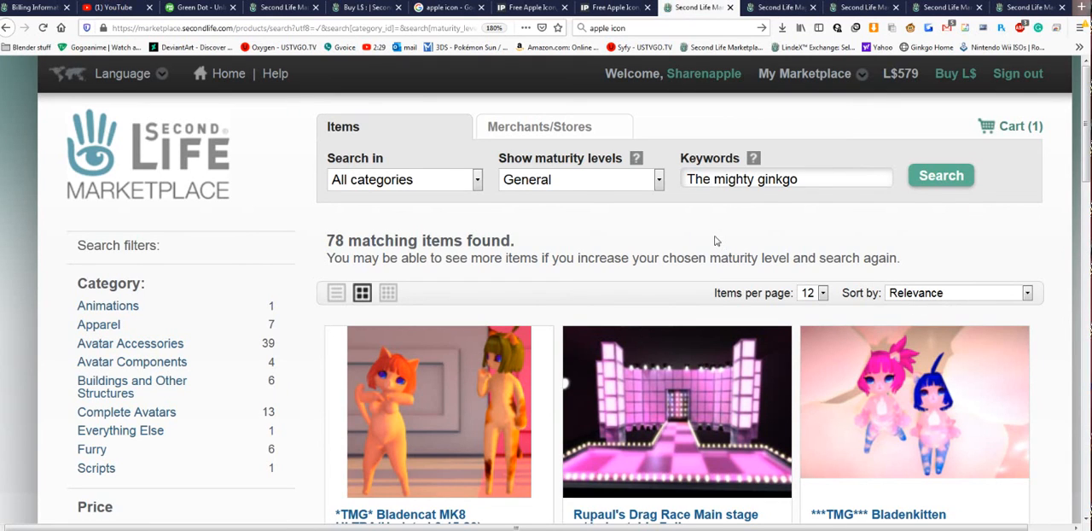
pyautogui.scroll(-5, 717, 241)
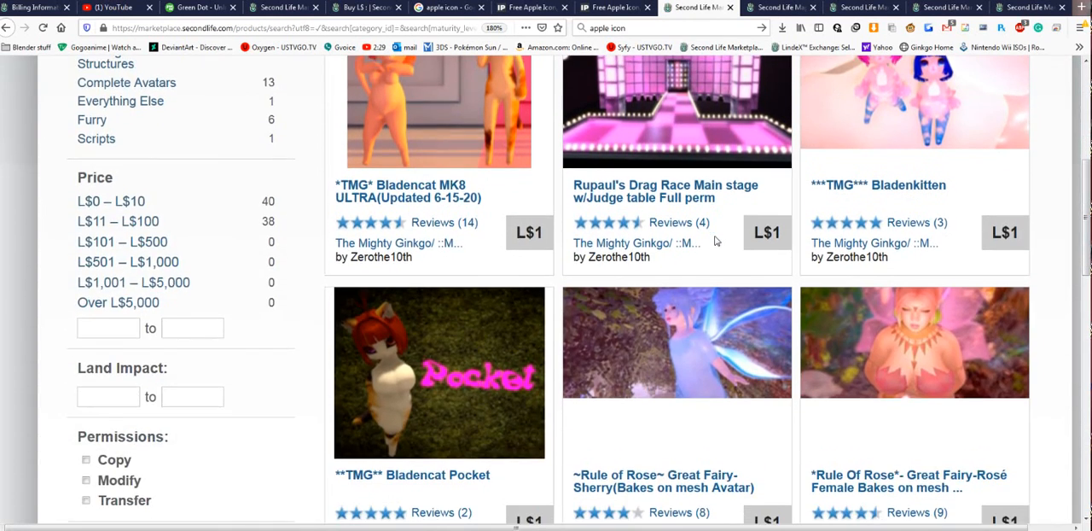
pyautogui.scroll(5, 717, 240)
pyautogui.scroll(-10, 716, 240)
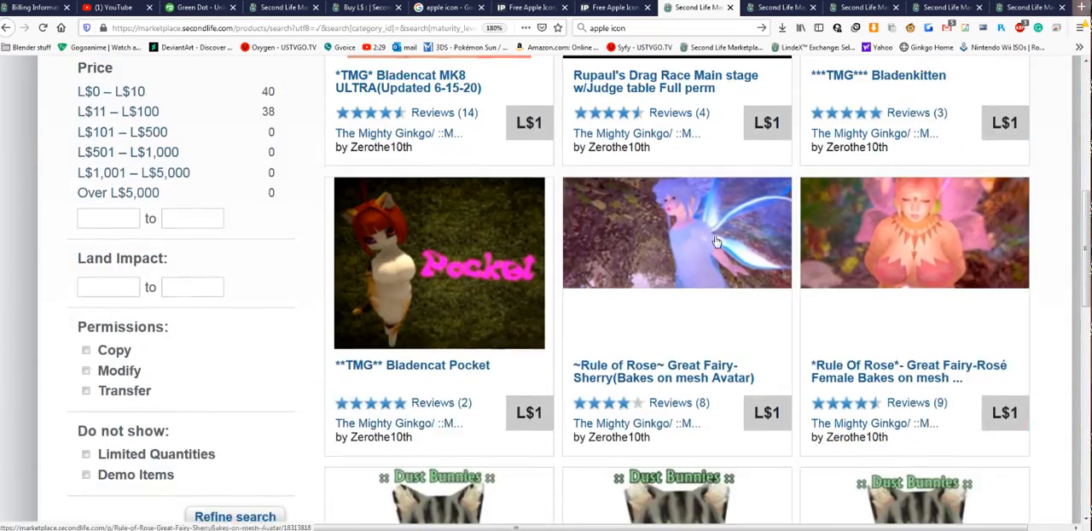
pyautogui.scroll(-3, 716, 242)
pyautogui.scroll(15, 717, 242)
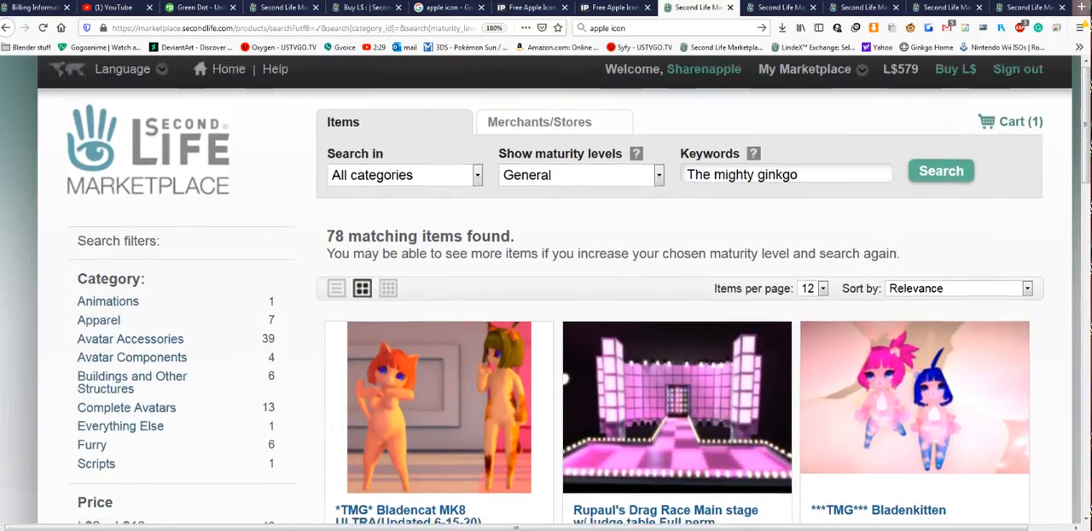
# - Browse the Marketplace items matching the brand search, and return to the bed's product page
pyautogui.scroll(-5, 699, 244)
pyautogui.scroll(5, 700, 243)
pyautogui.scroll(-5, 851, 260)
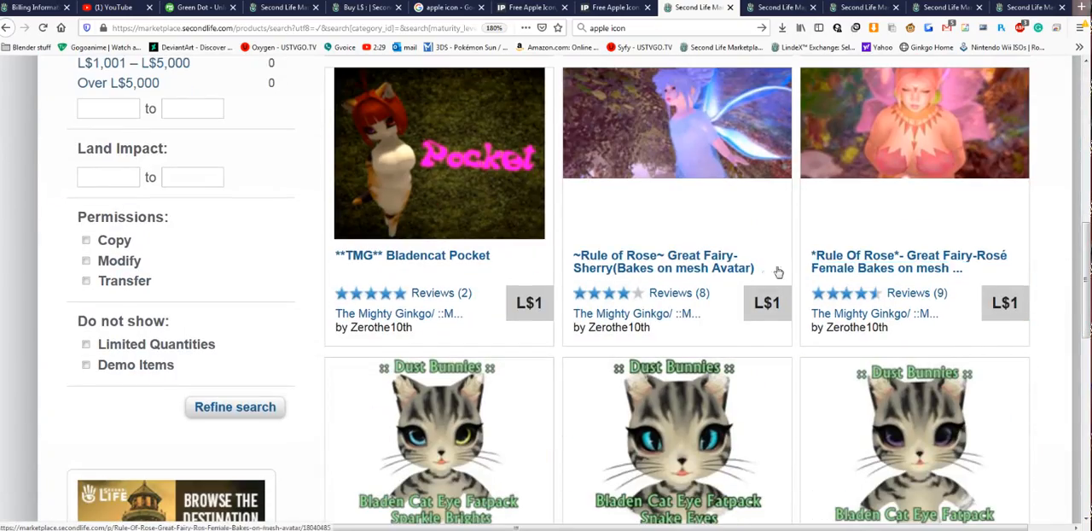
pyautogui.scroll(-5, 772, 273)
pyautogui.scroll(10, 762, 278)
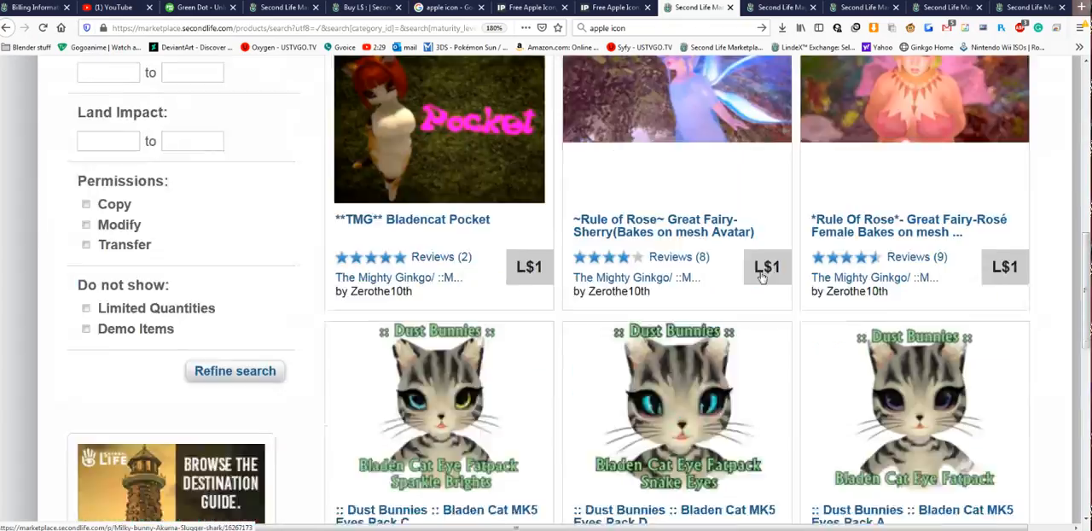
pyautogui.hotkey('alt', 'Left')
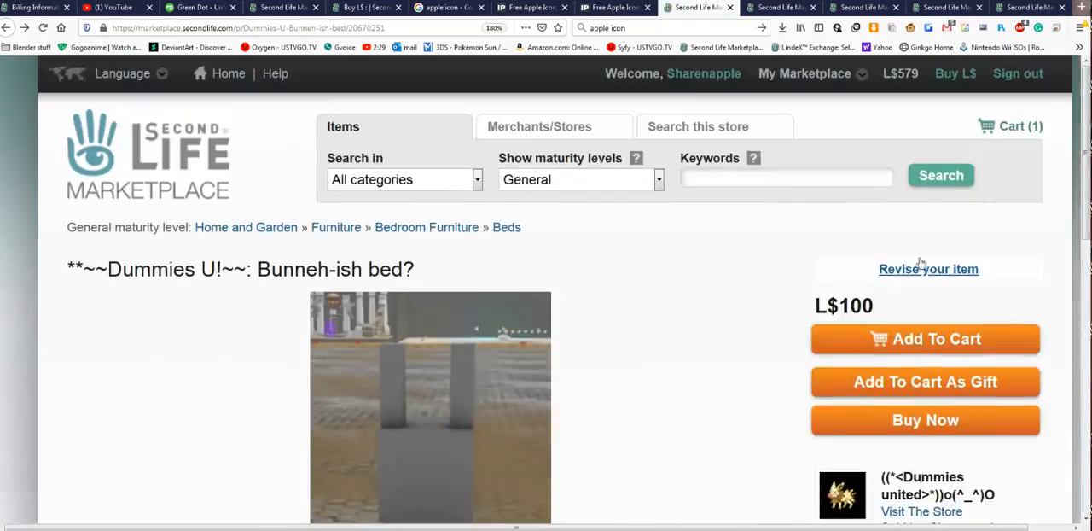
# - Open the Bunneh-ish bed's listing for revision and clear its SLurl
pyautogui.scroll(-5, 955, 238)
pyautogui.scroll(5, 947, 243)
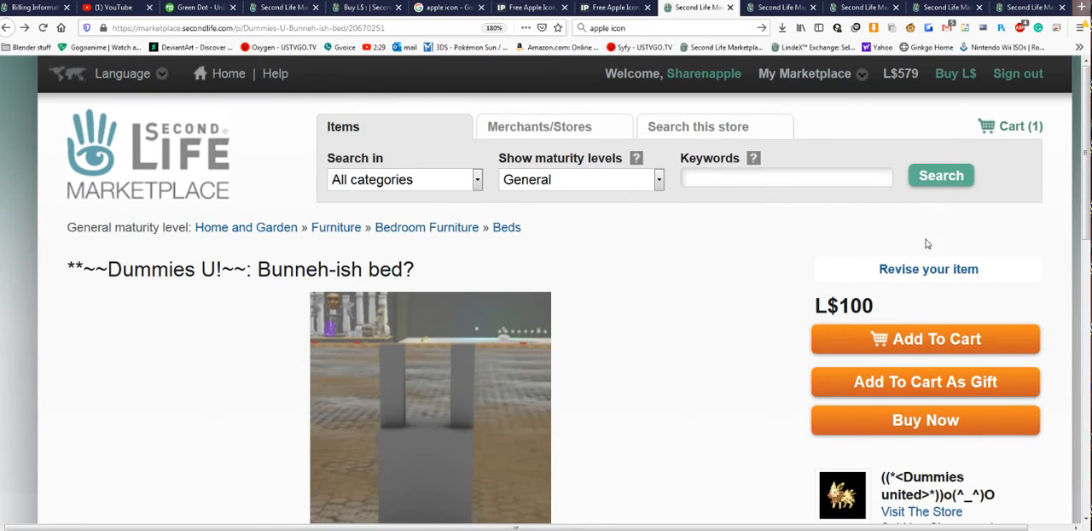
pyautogui.click(938, 269)
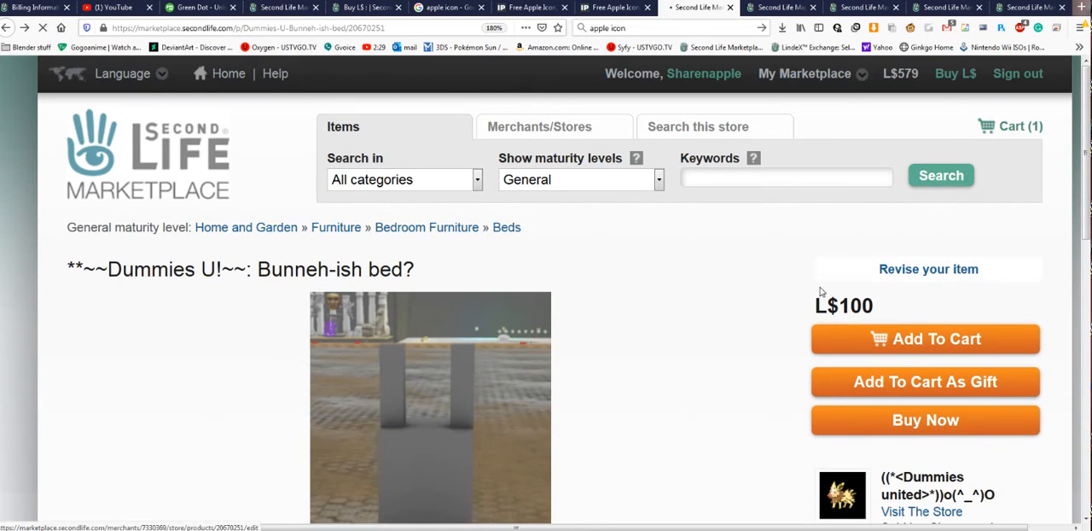
pyautogui.scroll(-5, 673, 286)
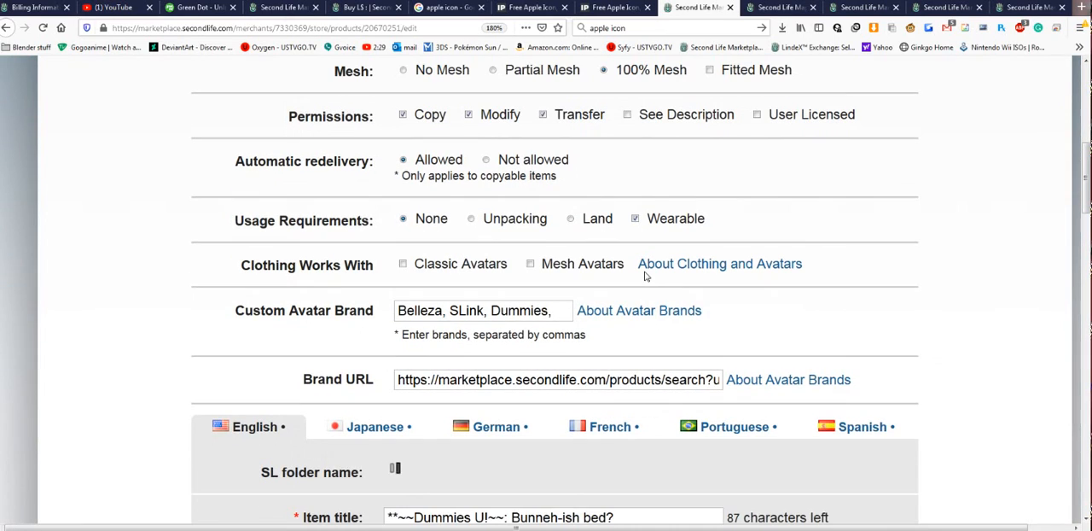
pyautogui.scroll(-9, 646, 276)
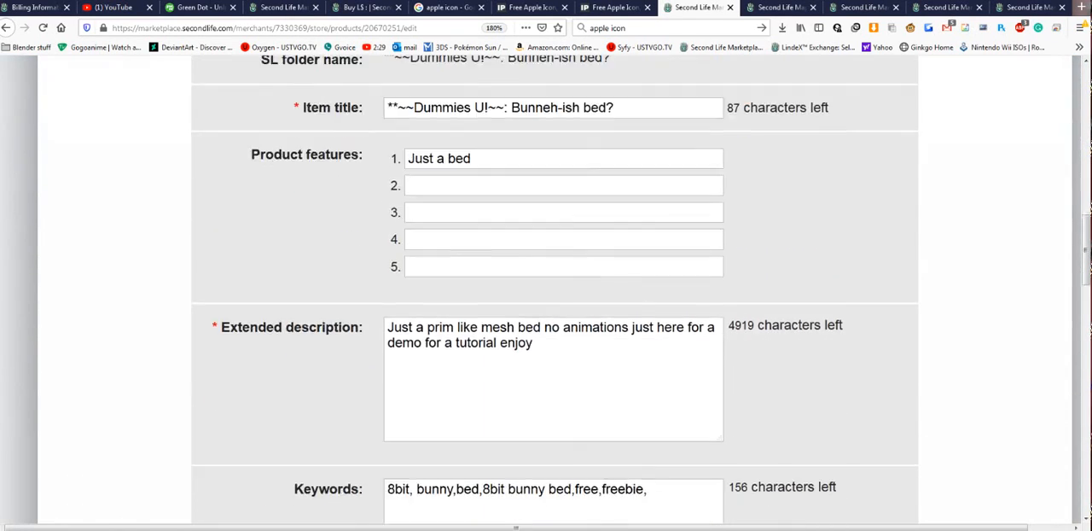
pyautogui.scroll(-3, 540, 300)
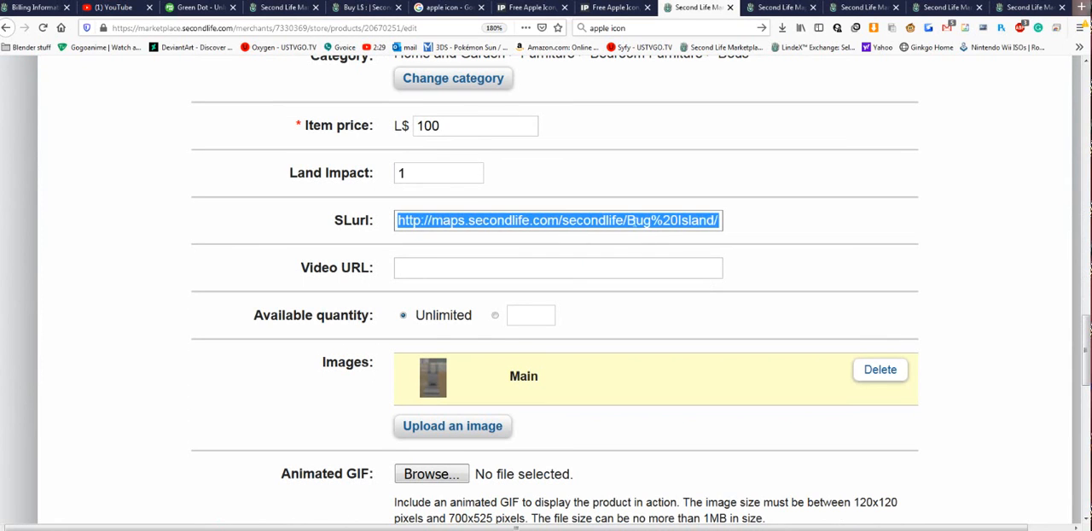
pyautogui.scroll(-4, 500, 253)
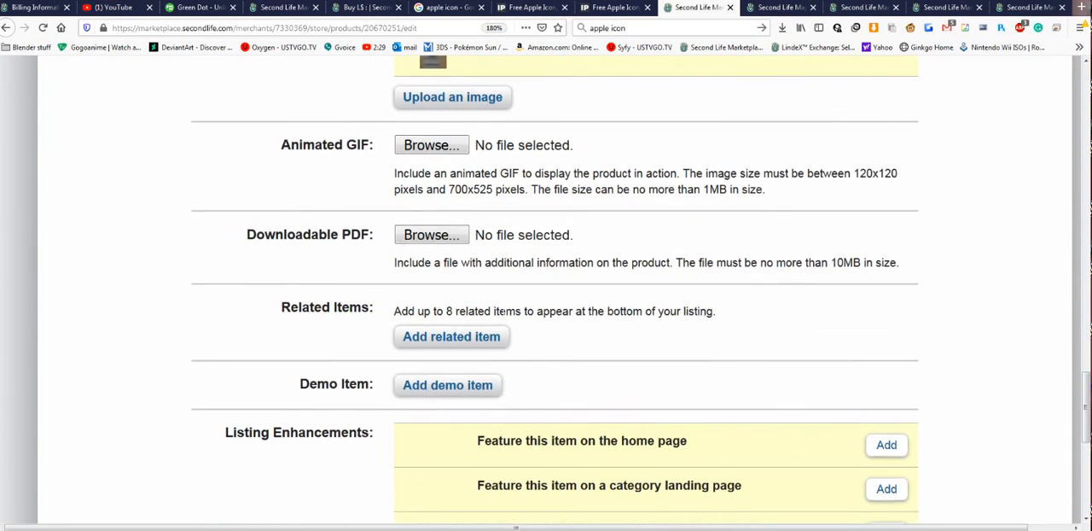
pyautogui.scroll(10, 549, 463)
pyautogui.scroll(2, 503, 284)
pyautogui.scroll(-12, 503, 284)
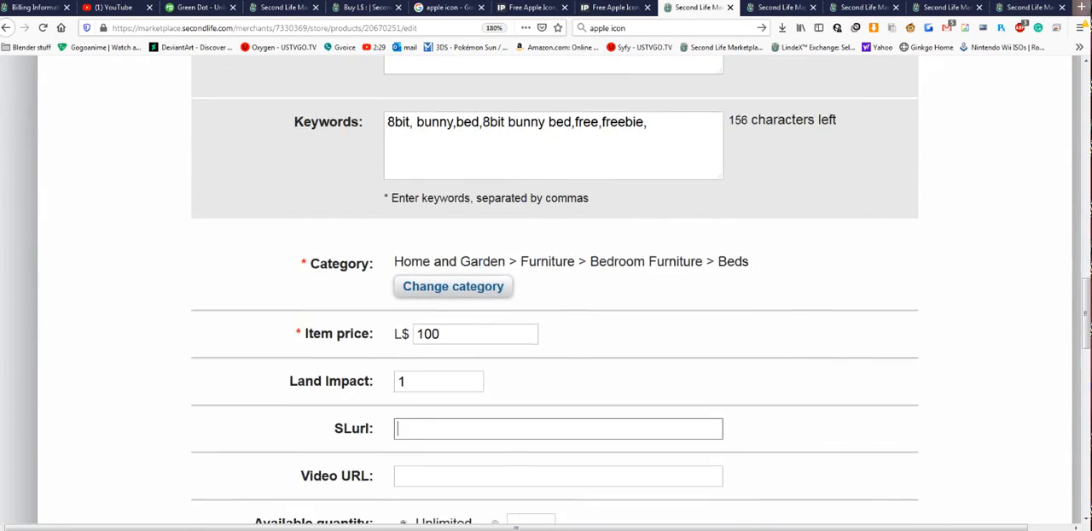
# - Clear the bed listing's Brand URL and submit the listing update
pyautogui.scroll(-4, 503, 284)
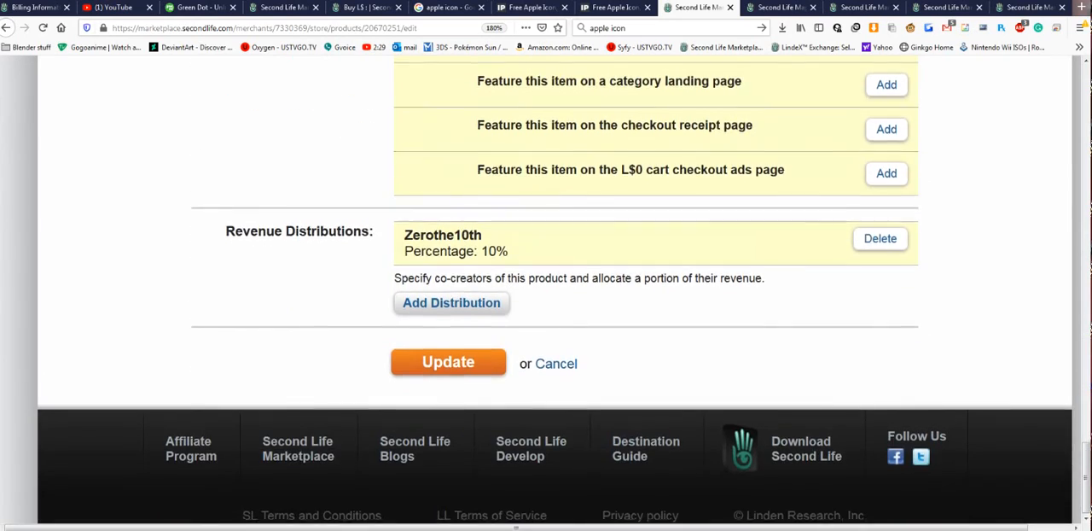
pyautogui.scroll(14, 504, 284)
pyautogui.scroll(3, 554, 290)
pyautogui.scroll(-3, 555, 290)
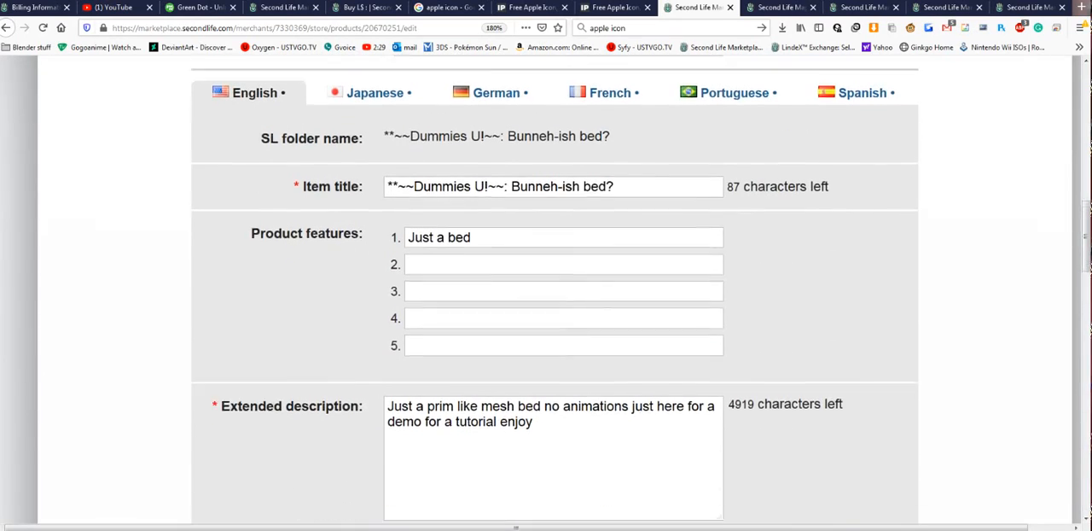
pyautogui.scroll(-5, 494, 316)
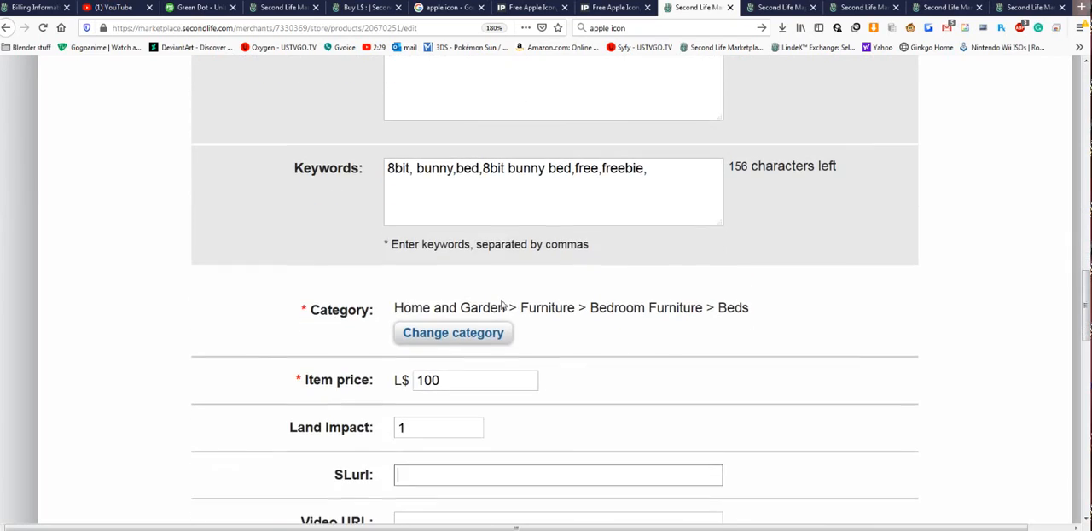
pyautogui.scroll(-5, 496, 318)
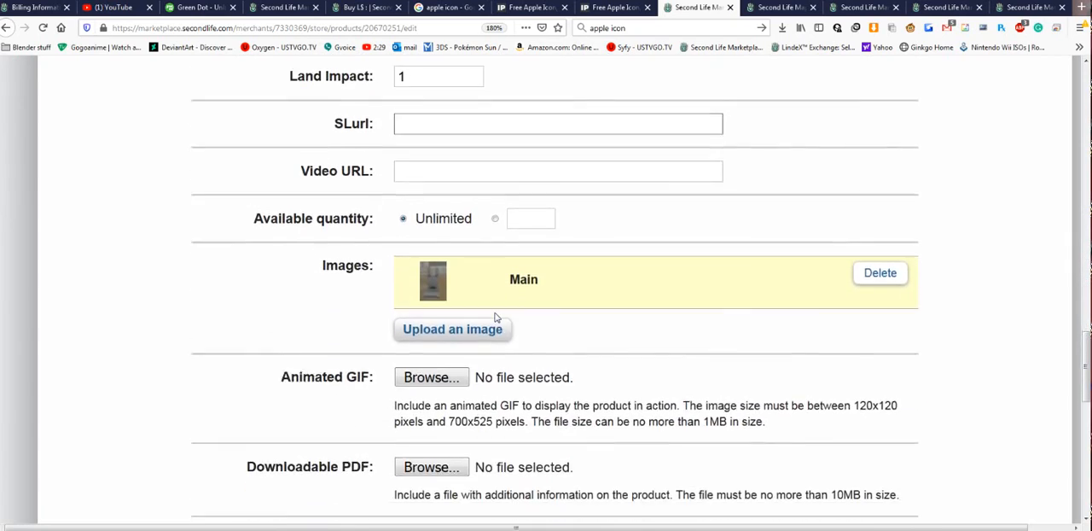
pyautogui.scroll(-4, 497, 317)
pyautogui.scroll(17, 497, 317)
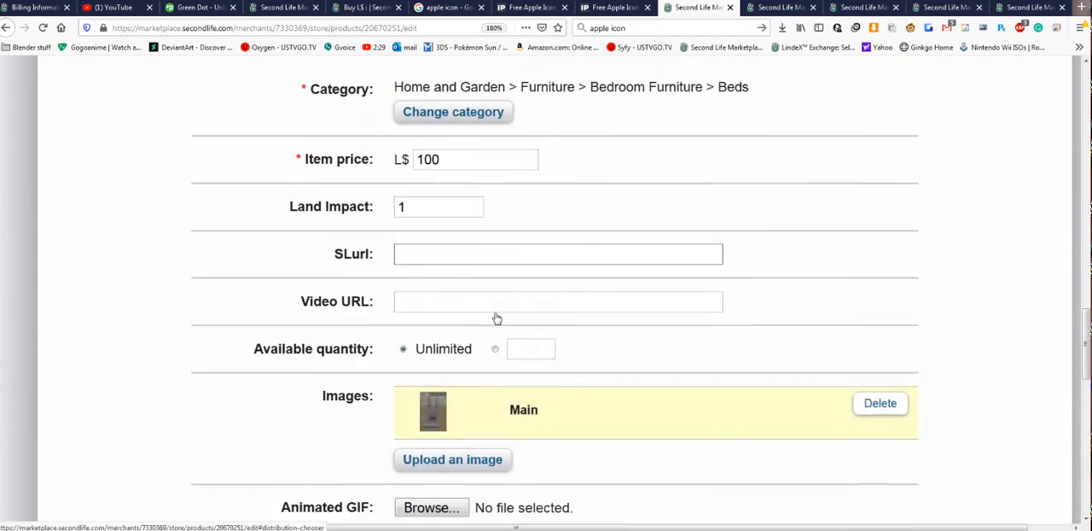
pyautogui.scroll(3, 555, 290)
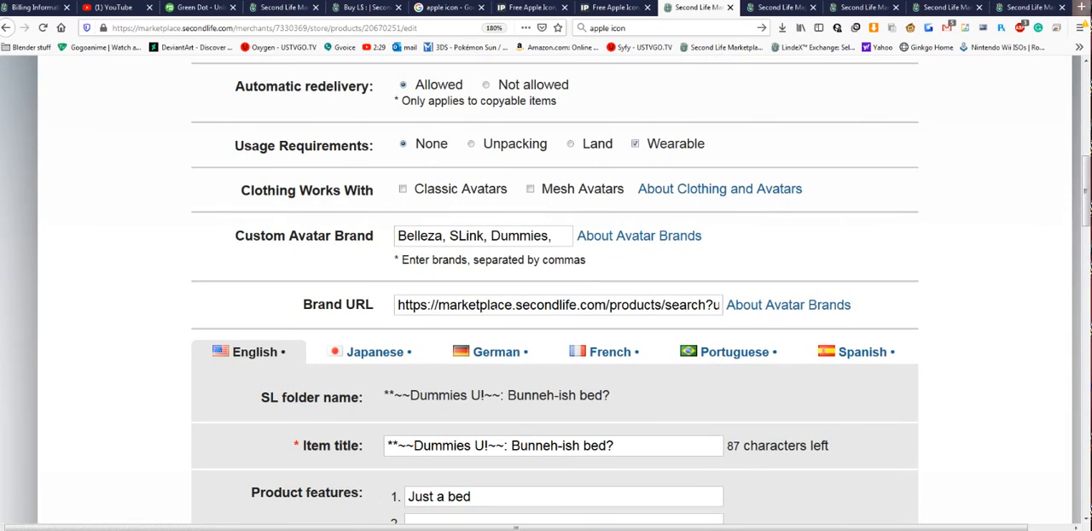
pyautogui.tripleClick(554, 305)
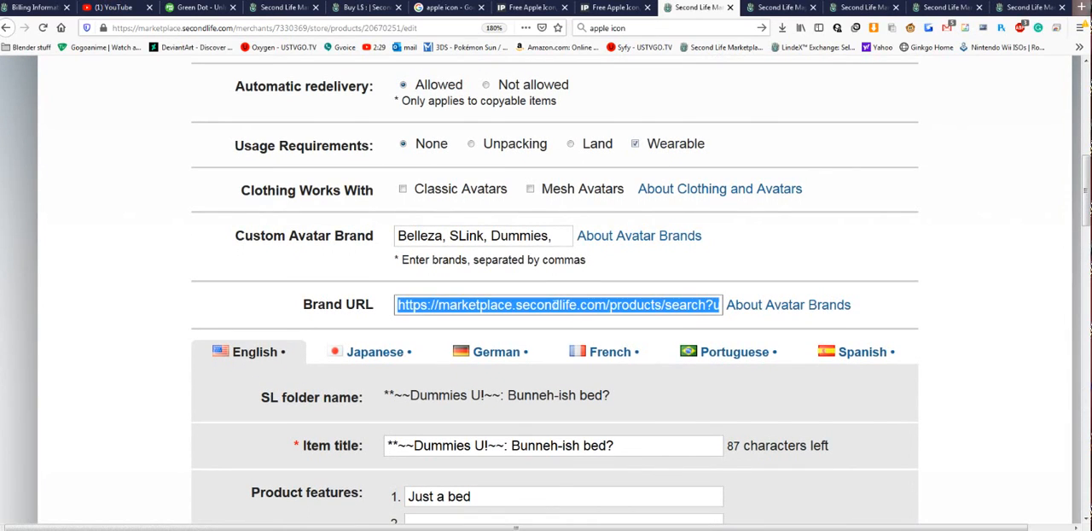
pyautogui.press('Delete')
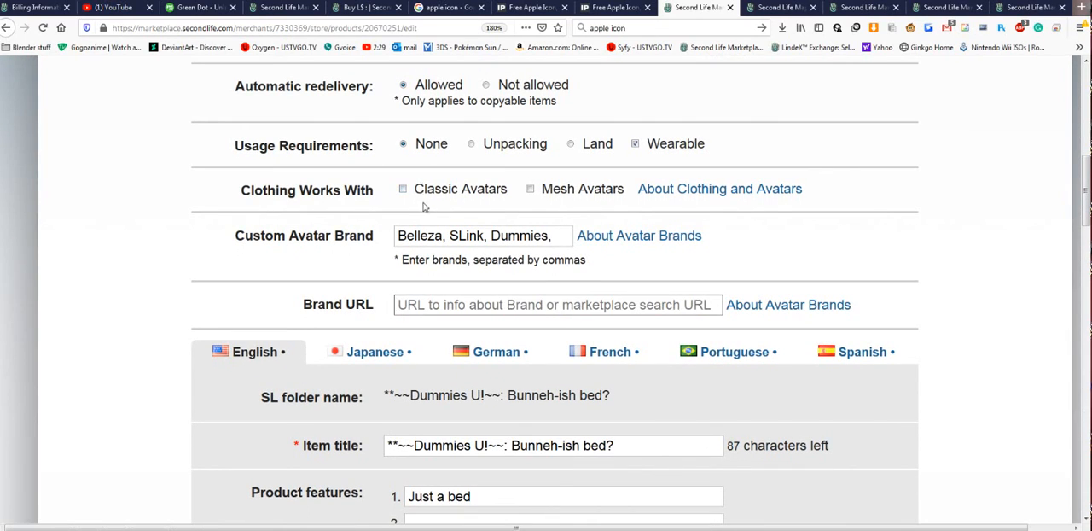
pyautogui.scroll(-15, 180, 180)
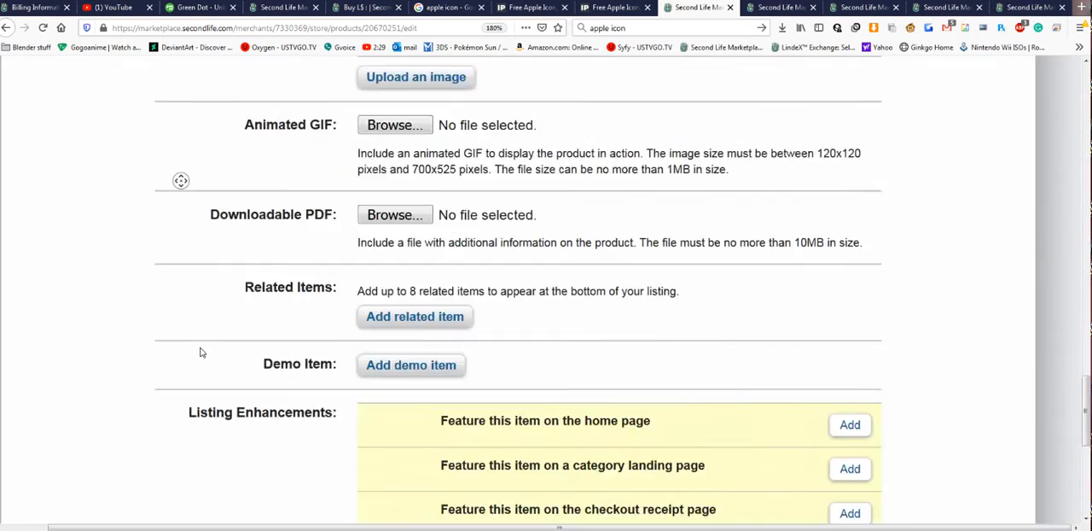
pyautogui.click(399, 372)
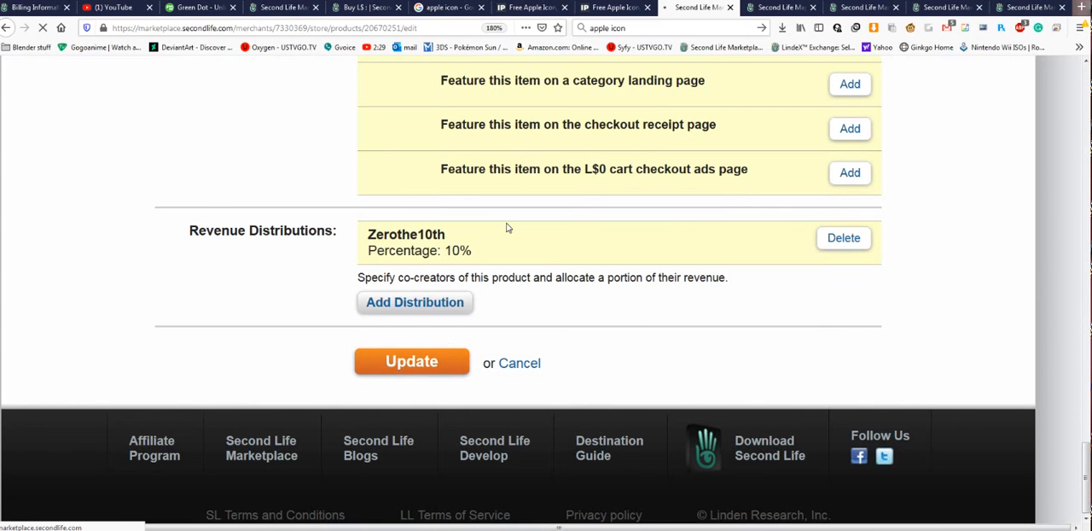
# - Open the bed's public product page from the managed listings and examine its avatar brand and location details
pyautogui.scroll(-3, 334, 271)
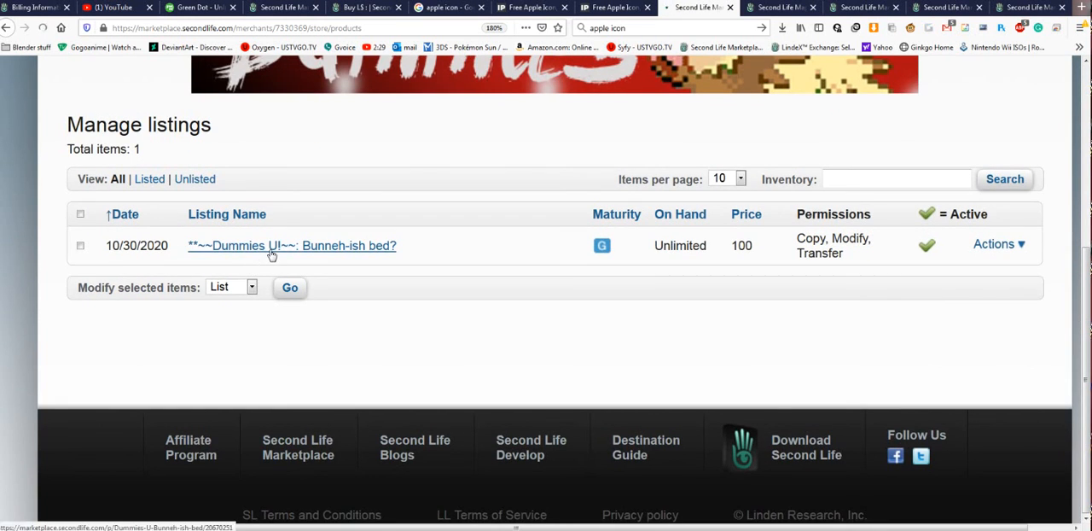
pyautogui.click(373, 258)
pyautogui.scroll(-1, 851, 364)
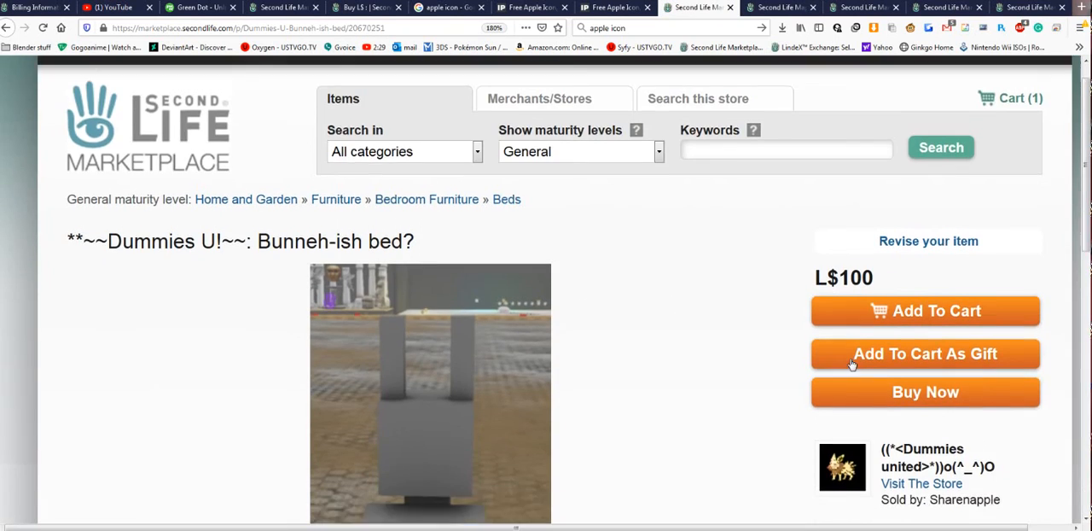
pyautogui.scroll(-3, 851, 364)
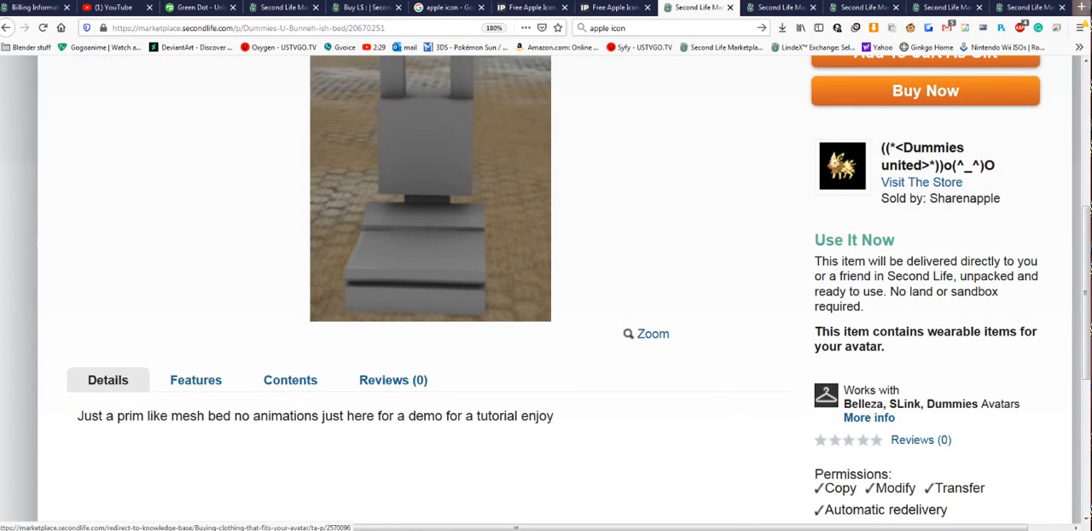
# - Follow the More info link beside the supported avatar brands to the clothing help article, and return to the bed's page
pyautogui.moveTo(889, 404); pyautogui.dragTo(1004, 403)
pyautogui.click(890, 425)
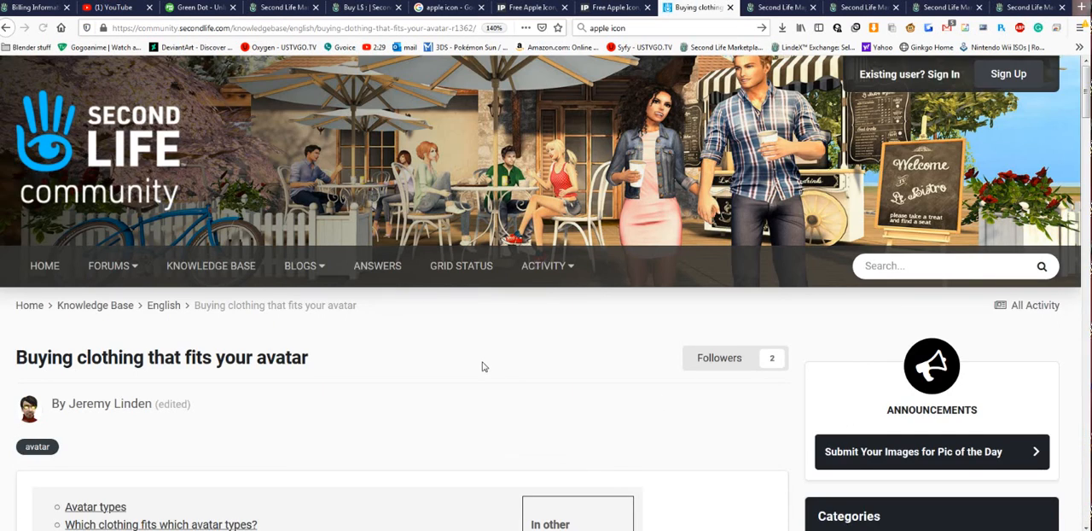
pyautogui.scroll(-2, 484, 365)
pyautogui.hotkey('alt', 'Left')
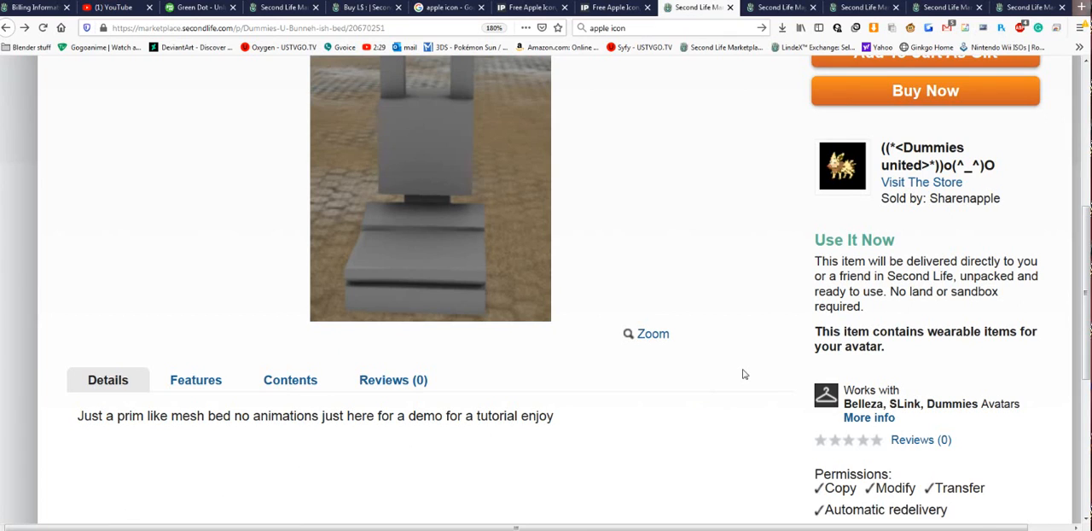
# - Return to the bed's listing form, reduce the custom avatar brands to Belleza, and submit the listing update
pyautogui.scroll(1, 744, 374)
pyautogui.hotkey('alt', 'Left')
pyautogui.hotkey('alt', 'Right')
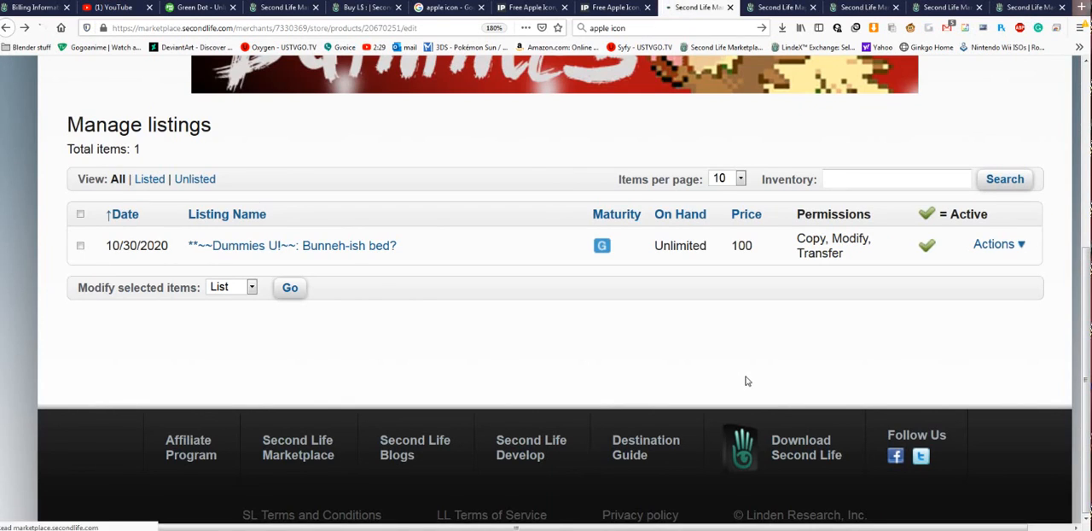
pyautogui.scroll(10, 746, 381)
pyautogui.scroll(-5, 745, 382)
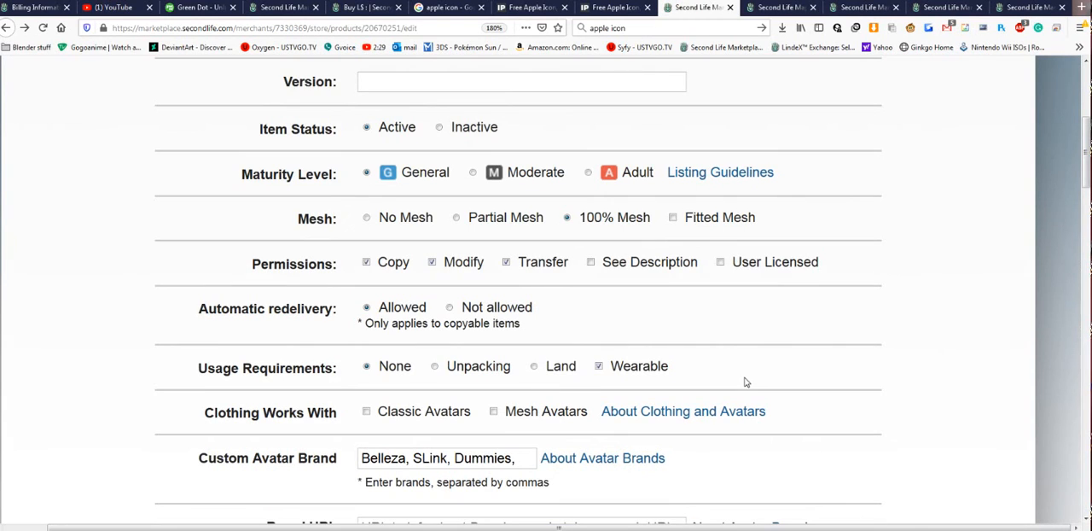
pyautogui.scroll(-10, 532, 277)
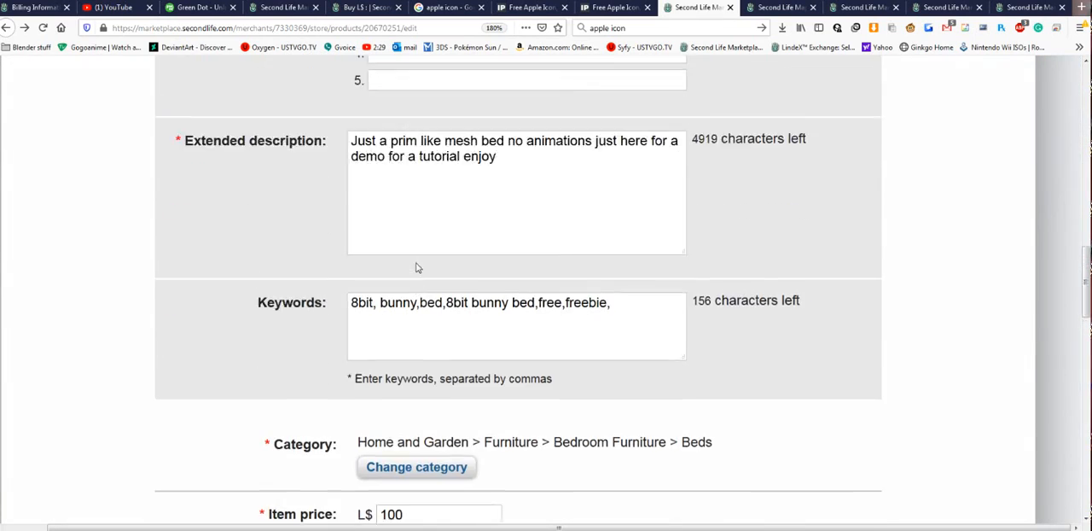
pyautogui.scroll(-10, 418, 290)
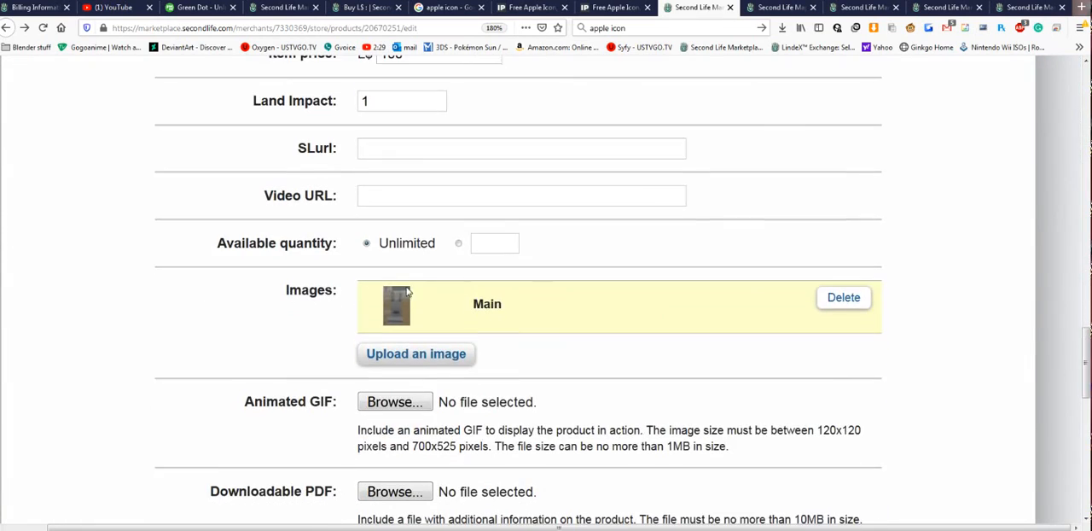
pyautogui.scroll(15, 431, 328)
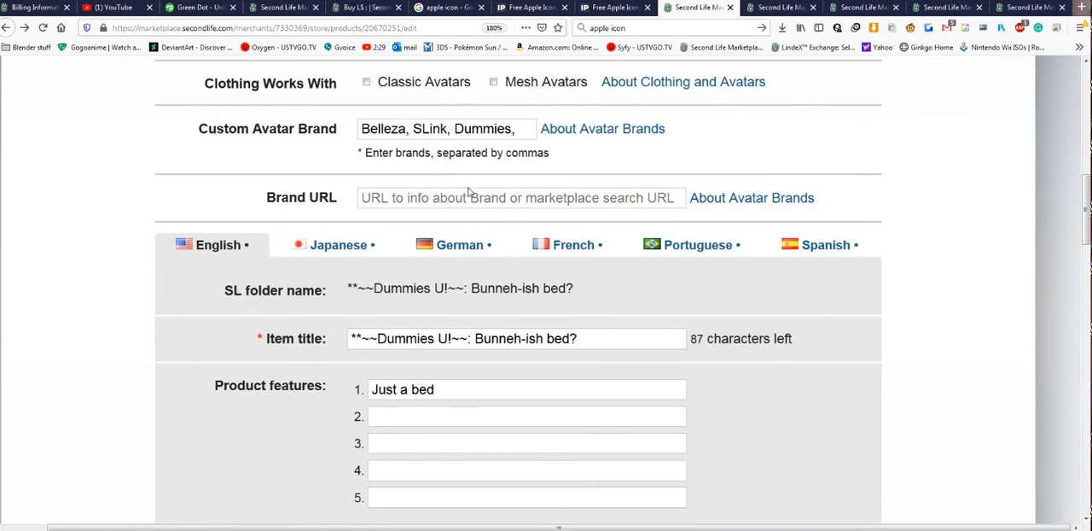
pyautogui.moveTo(407, 127); pyautogui.dragTo(519, 128)
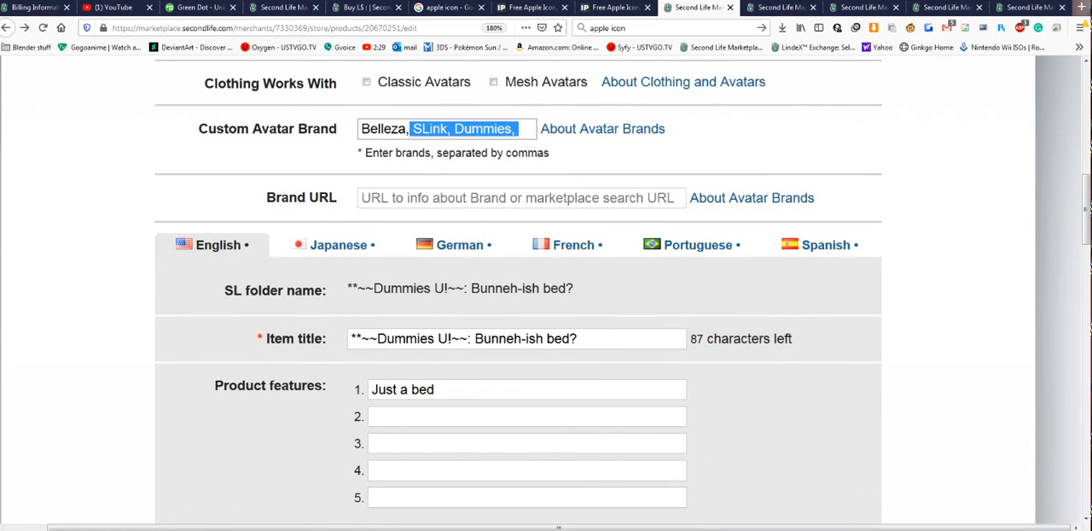
pyautogui.press('BackSpace')
pyautogui.press('BackSpace')
pyautogui.write(',')
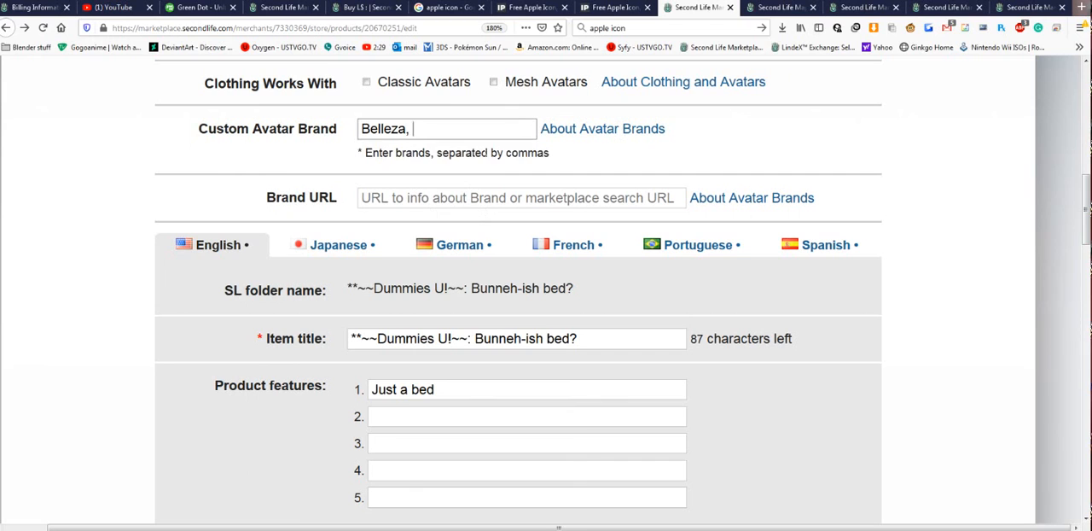
pyautogui.scroll(-20, 635, 169)
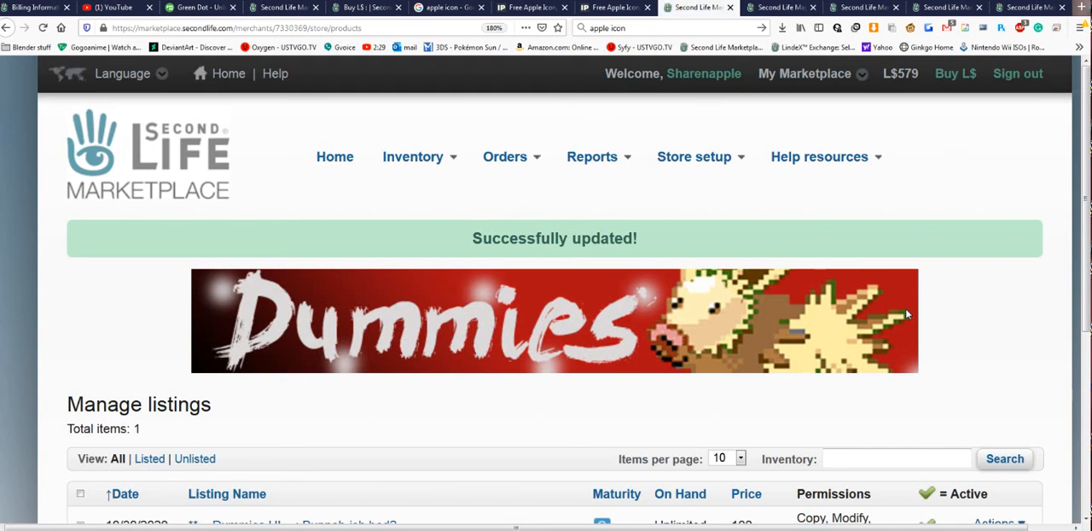
# - Reopen the bed's public product page and check which avatar brand it is listed as working with
pyautogui.scroll(-3, 908, 314)
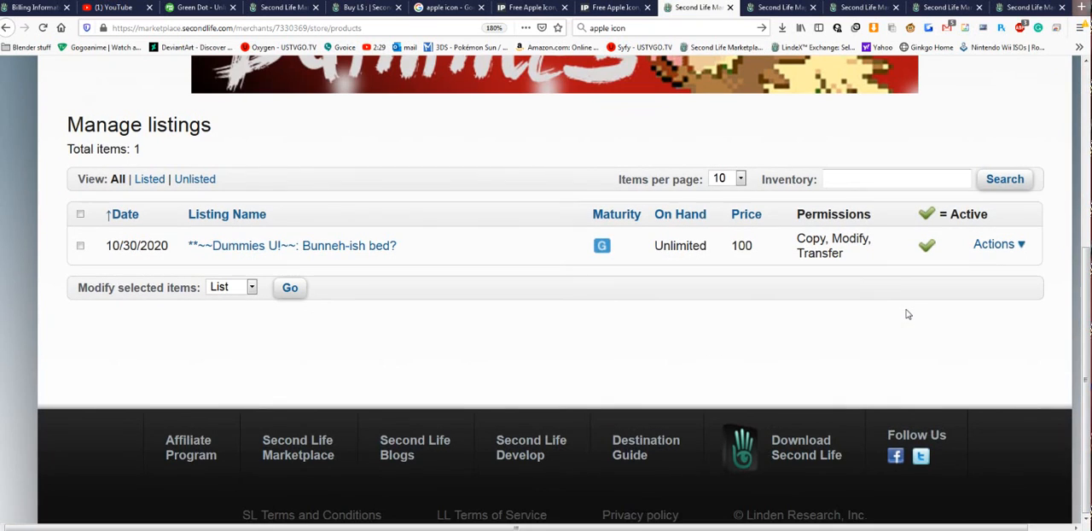
pyautogui.click(384, 246)
pyautogui.scroll(-5, 707, 304)
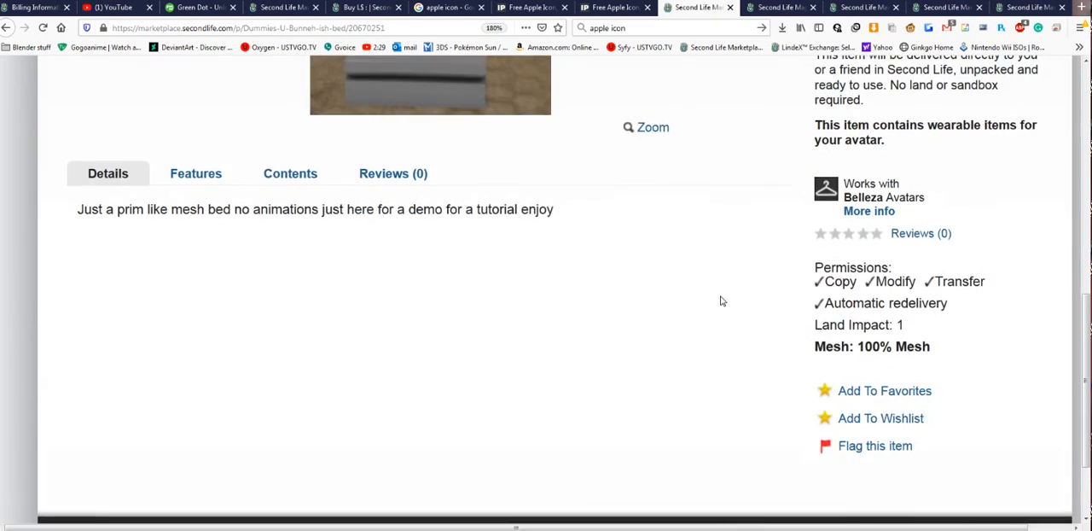
# - Follow the More info link for the Belleza avatar brand, and go back to the store's managed listings
pyautogui.scroll(2, 722, 301)
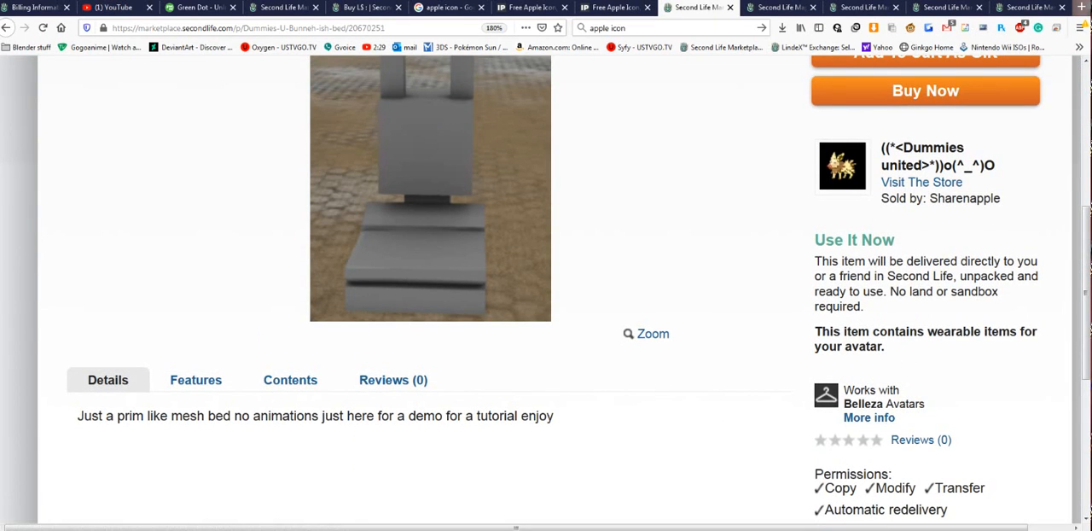
pyautogui.click(882, 420)
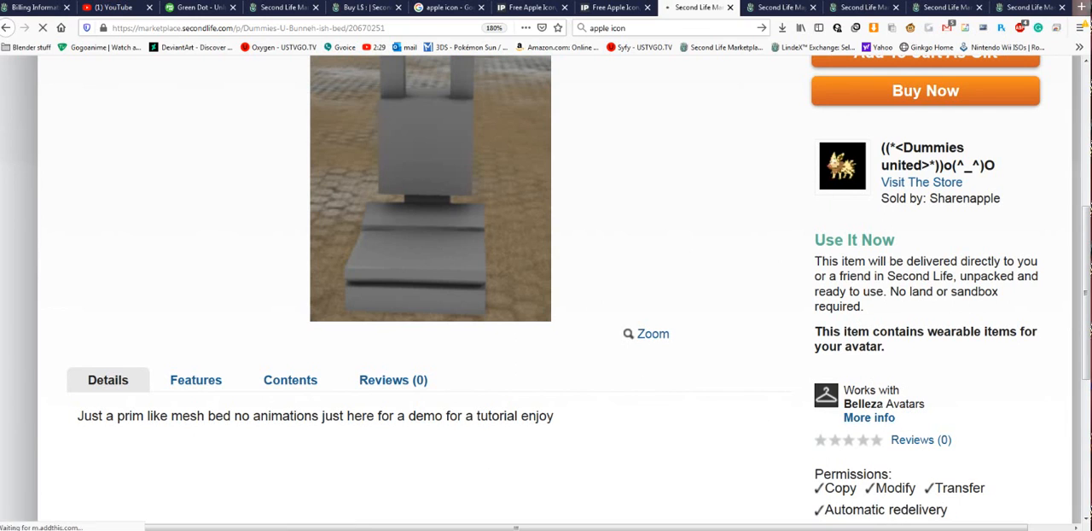
pyautogui.hotkey('alt', 'Left')
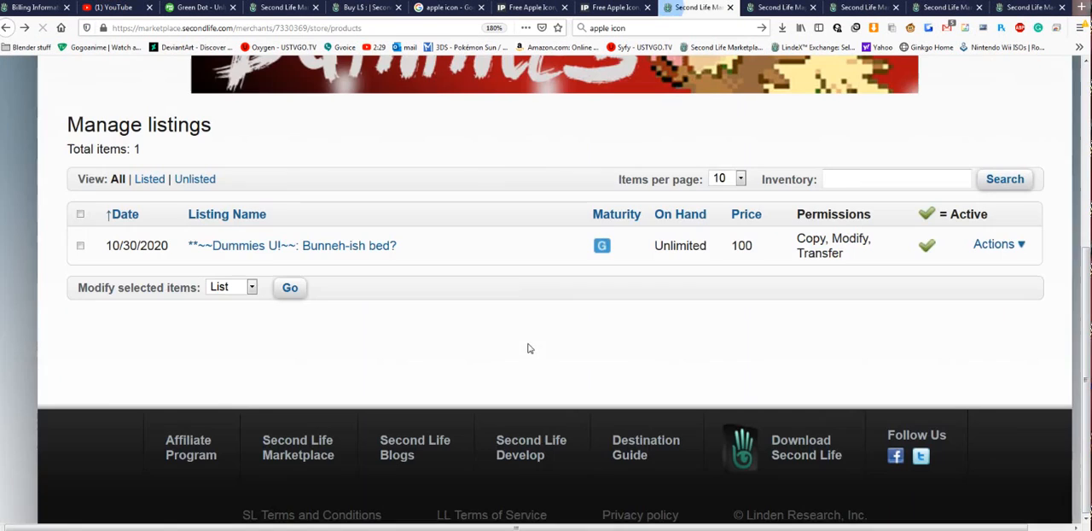
pyautogui.scroll(4, 684, 335)
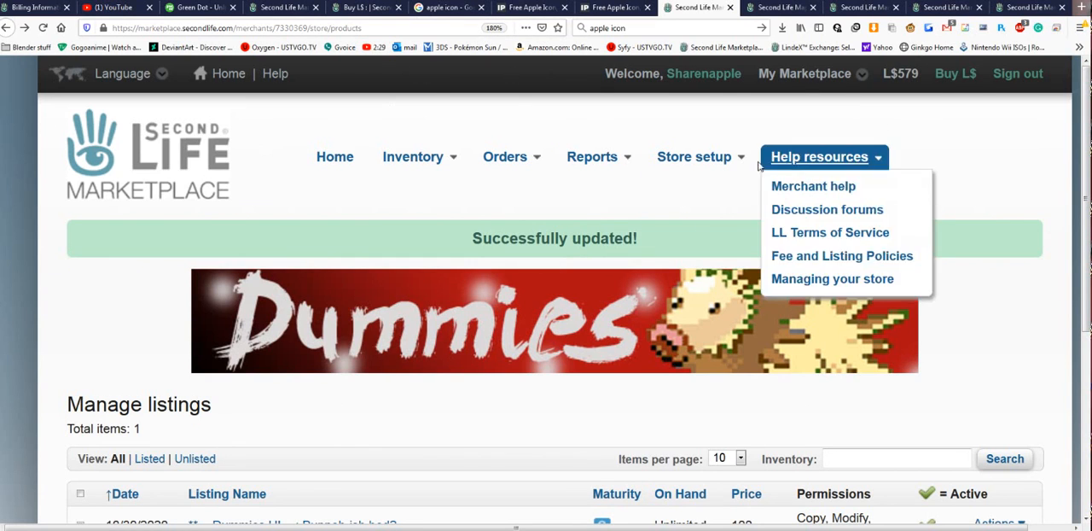
# - Open the Bunneh-ish bed's public product page from the managed listings and review its photo, price, seller and delivery details
pyautogui.scroll(-5, 497, 206)
pyautogui.click(329, 246)
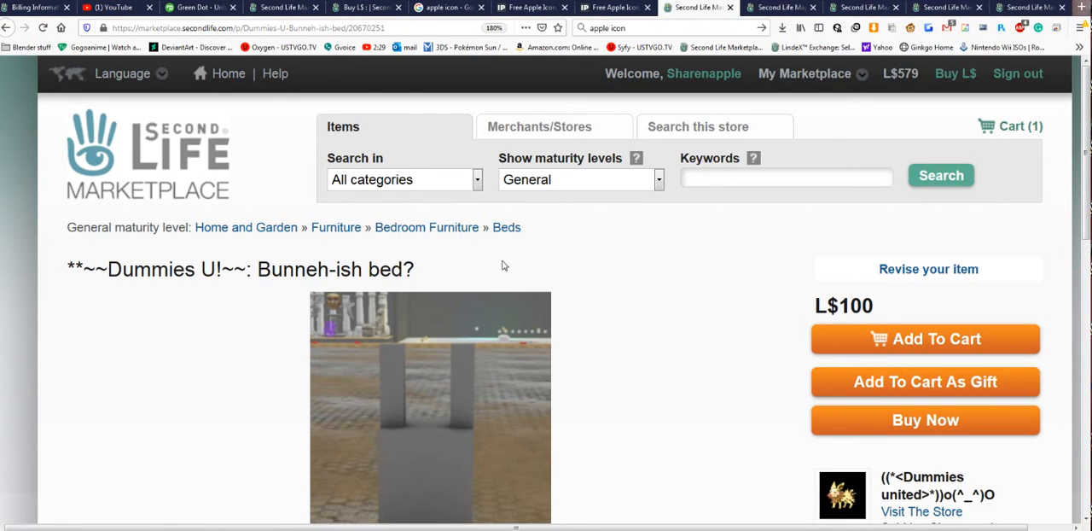
pyautogui.scroll(-4, 503, 265)
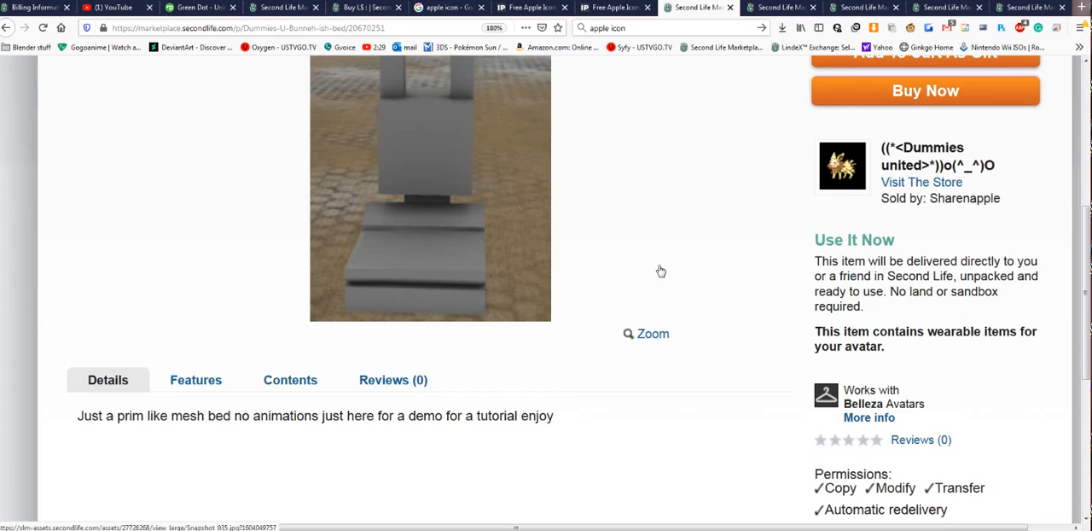
pyautogui.scroll(1, 721, 302)
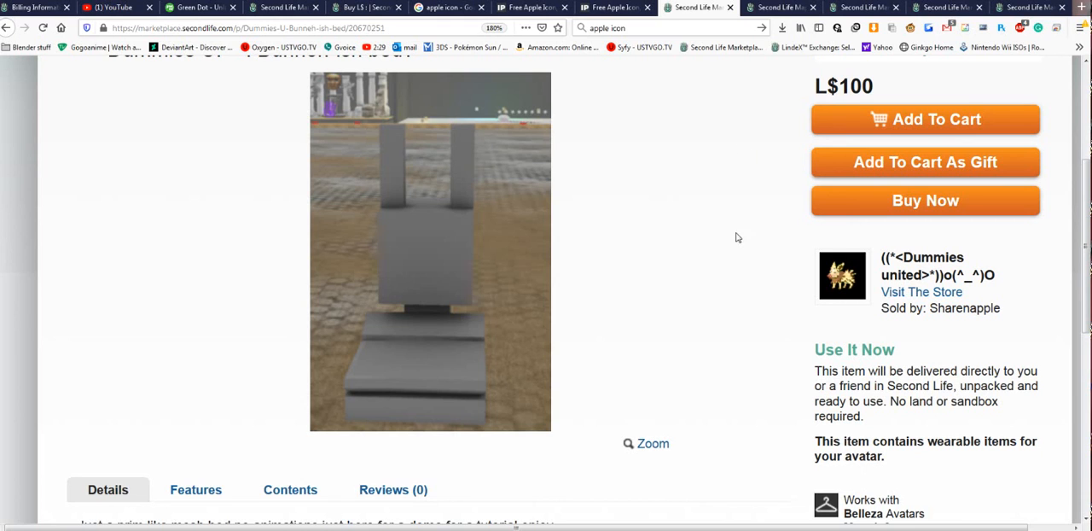
pyautogui.scroll(3, 750, 290)
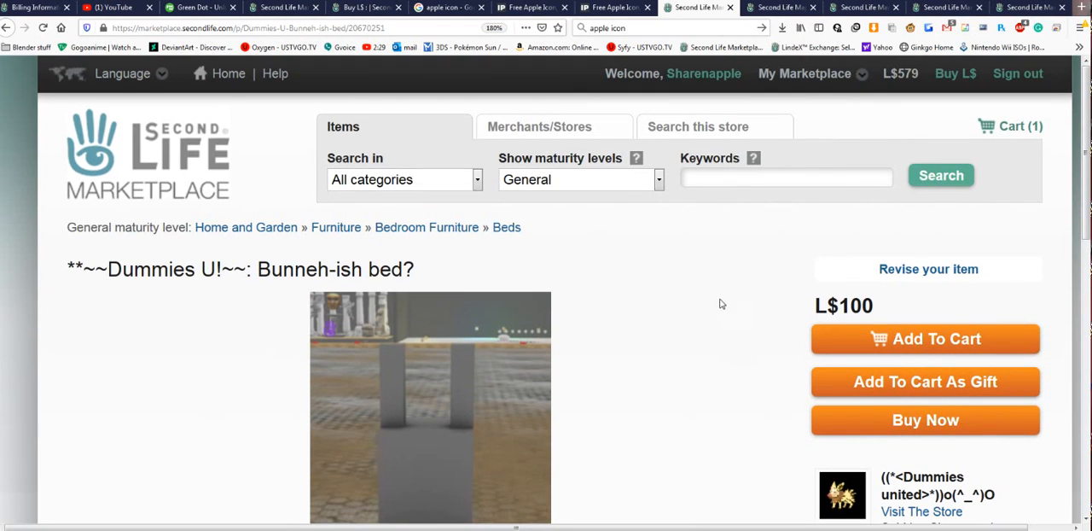
pyautogui.scroll(-2, 715, 296)
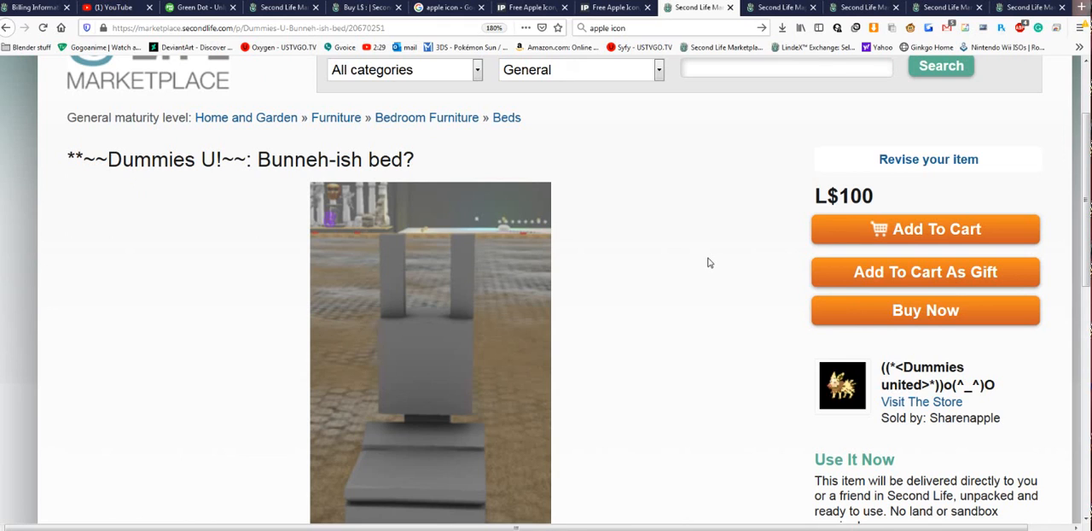
pyautogui.scroll(-3, 760, 358)
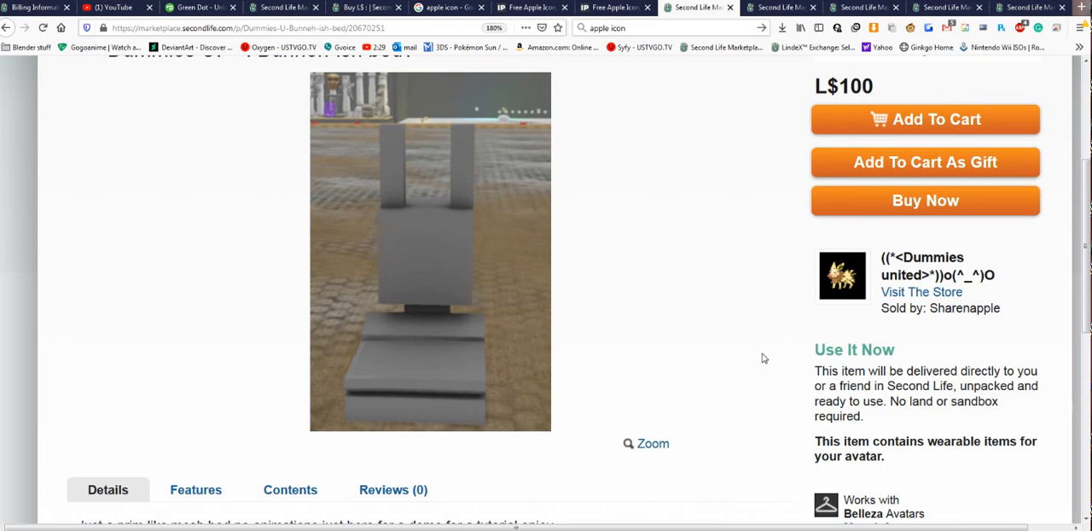
pyautogui.scroll(3, 764, 359)
pyautogui.scroll(-1, 755, 317)
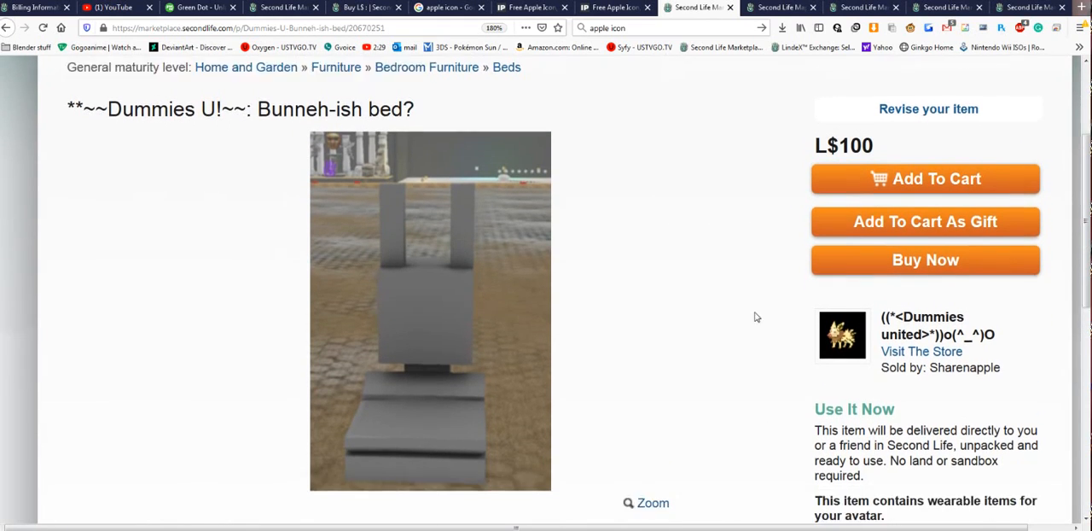
pyautogui.scroll(-1, 763, 288)
pyautogui.scroll(2, 762, 288)
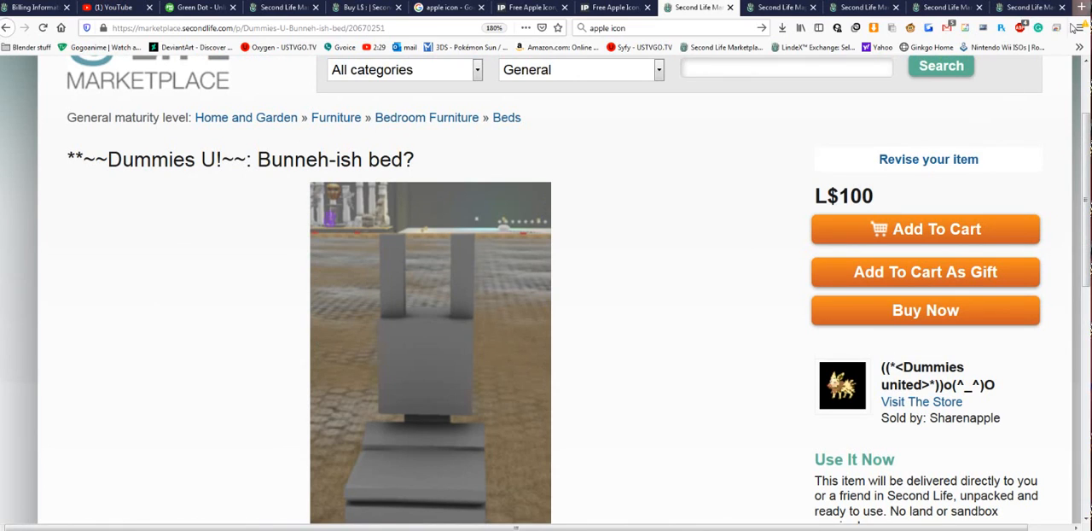